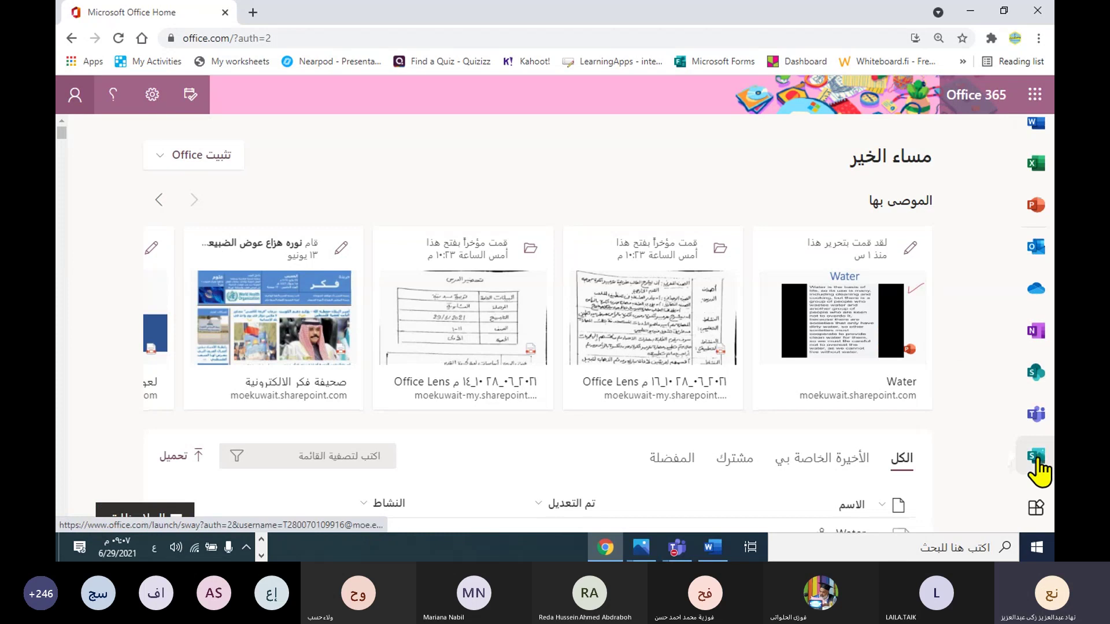
# Step: Open the Word start page from the full Office 365 app list
pyautogui.scroll(-3, 1039, 471)
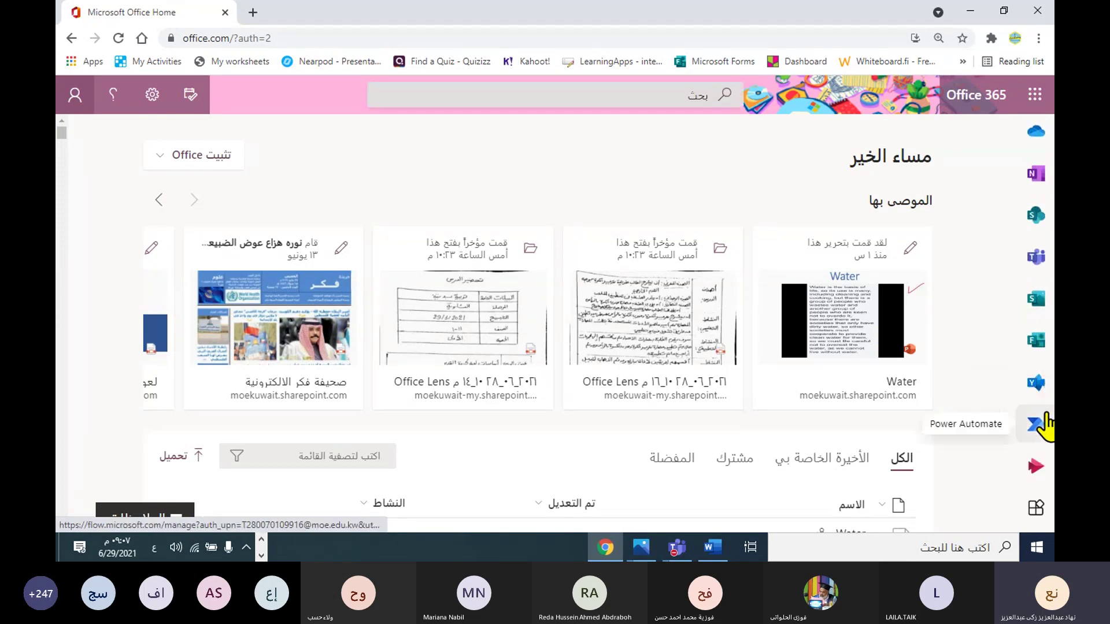
pyautogui.scroll(5, 1023, 373)
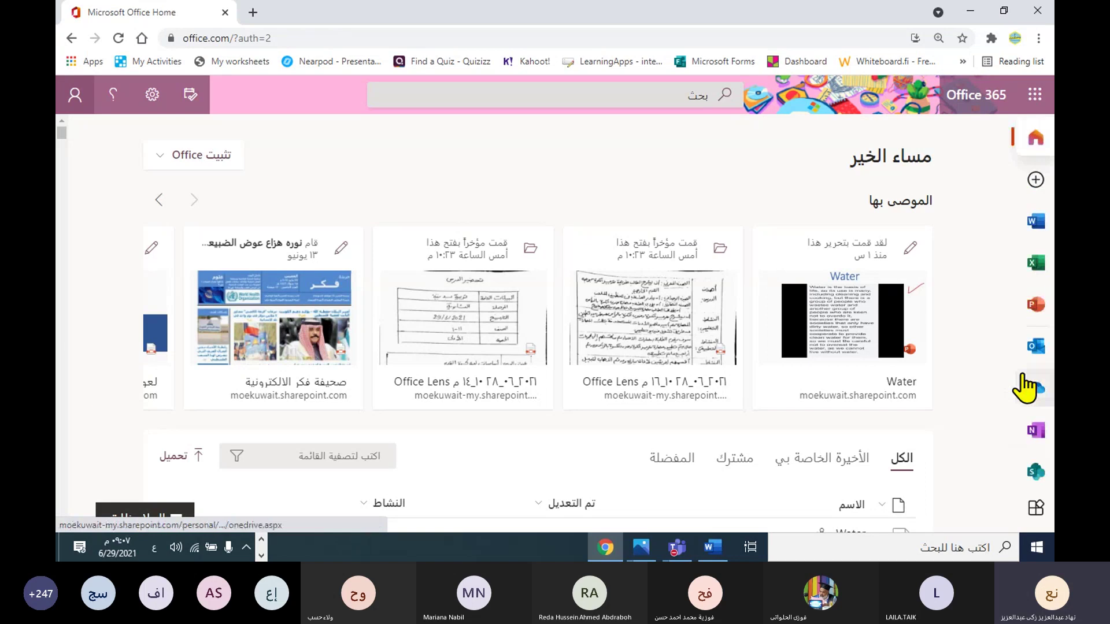
pyautogui.click(1034, 509)
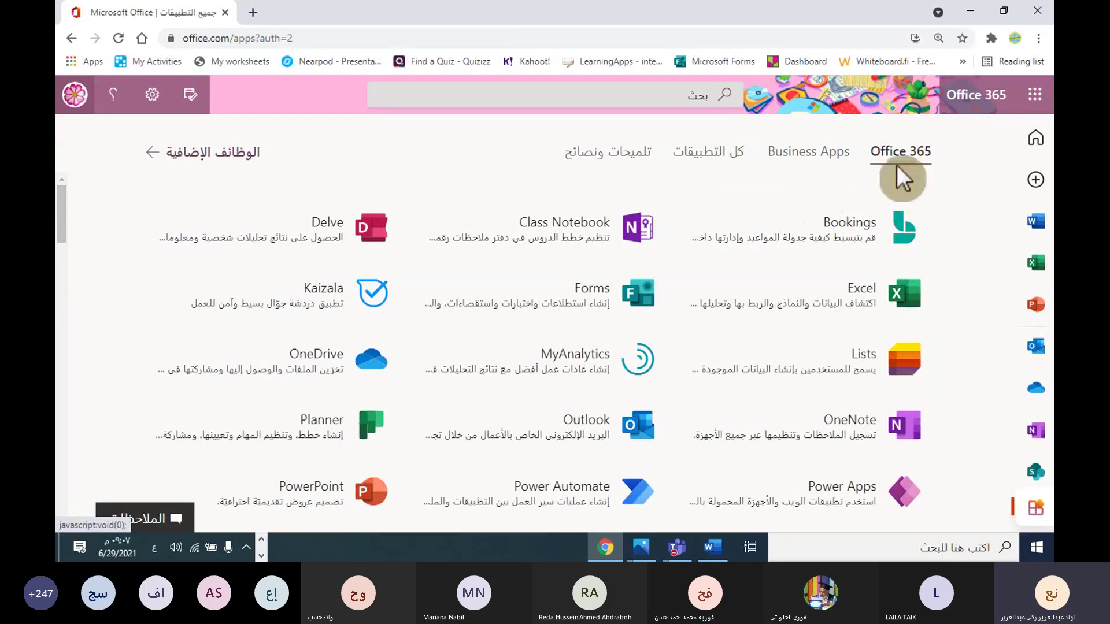
pyautogui.scroll(-1, 954, 220)
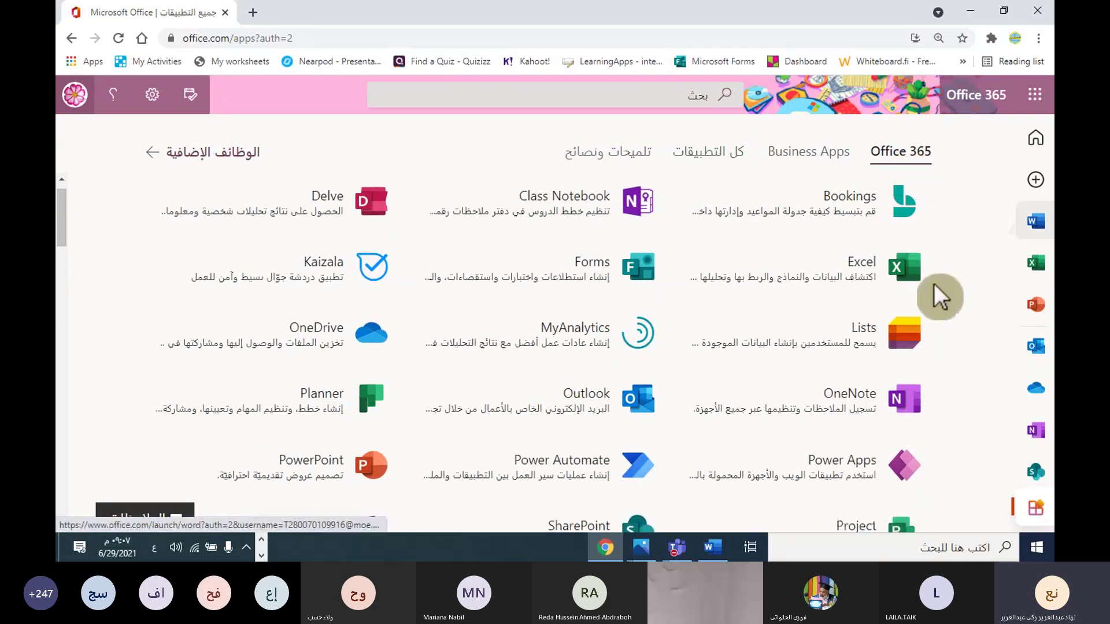
pyautogui.click(1034, 224)
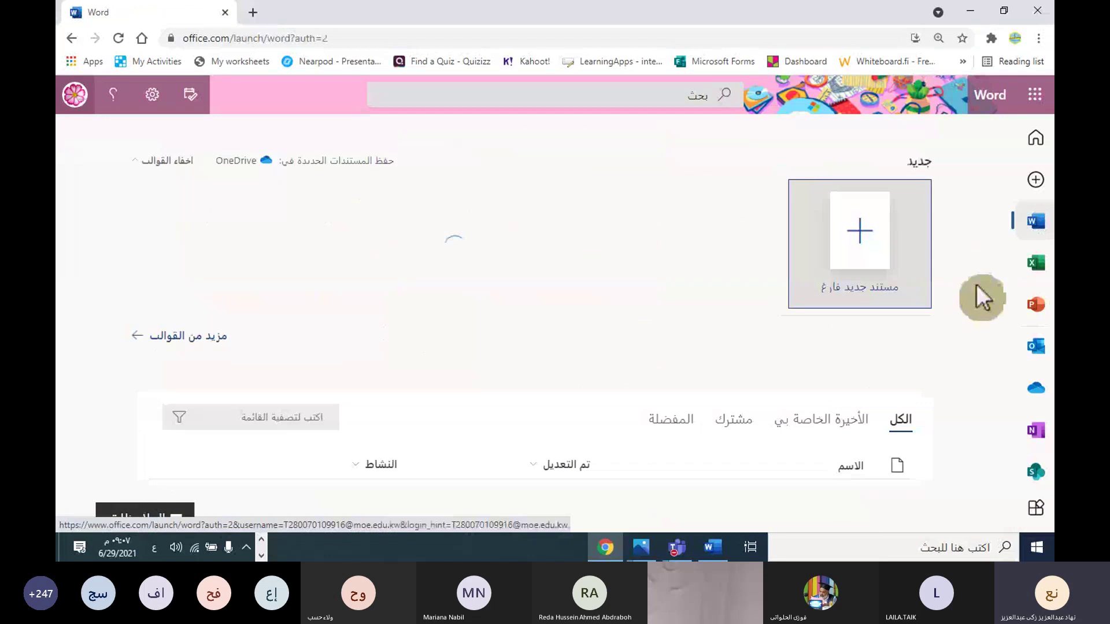
# Step: Switch to the Smart Art Infographics by Slidesgo presentation in PowerPoint
pyautogui.scroll(-3, 827, 362)
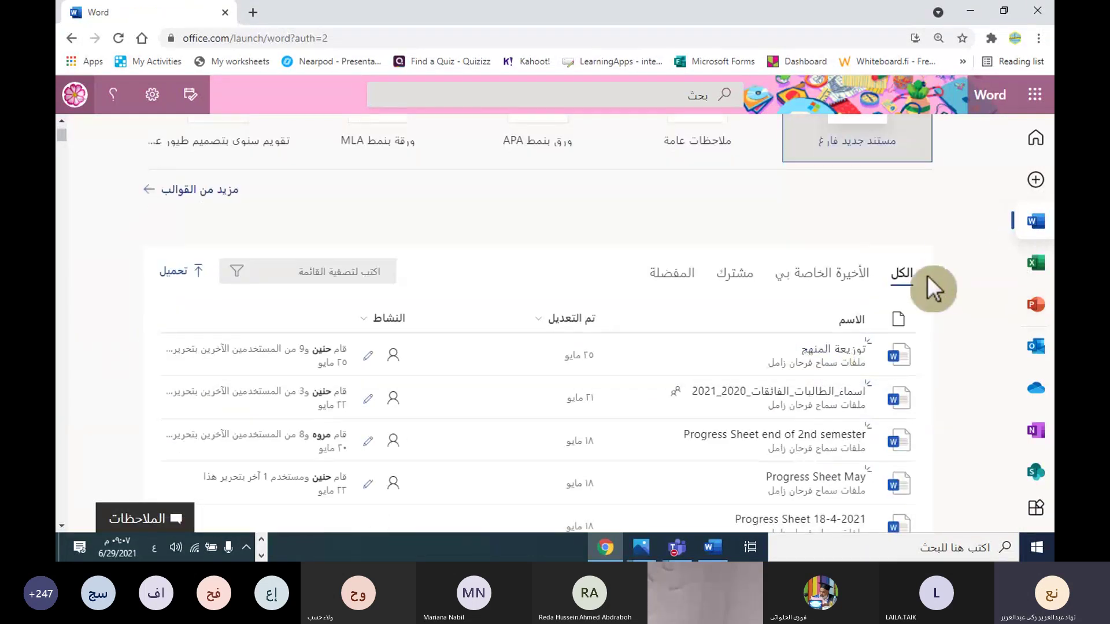
pyautogui.scroll(3, 928, 289)
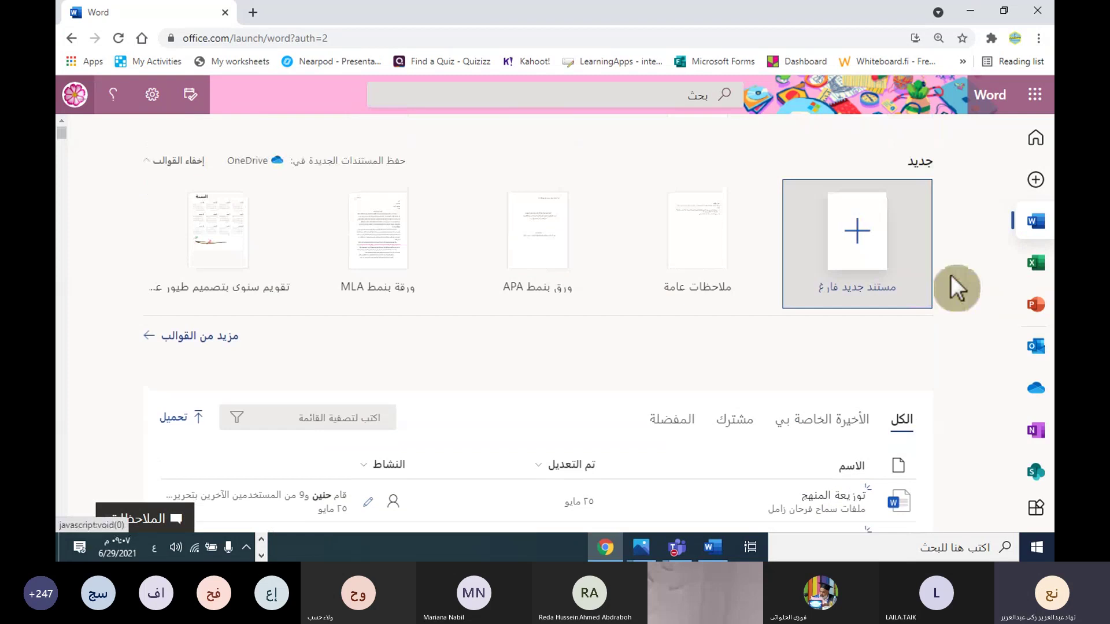
pyautogui.scroll(-2, 688, 420)
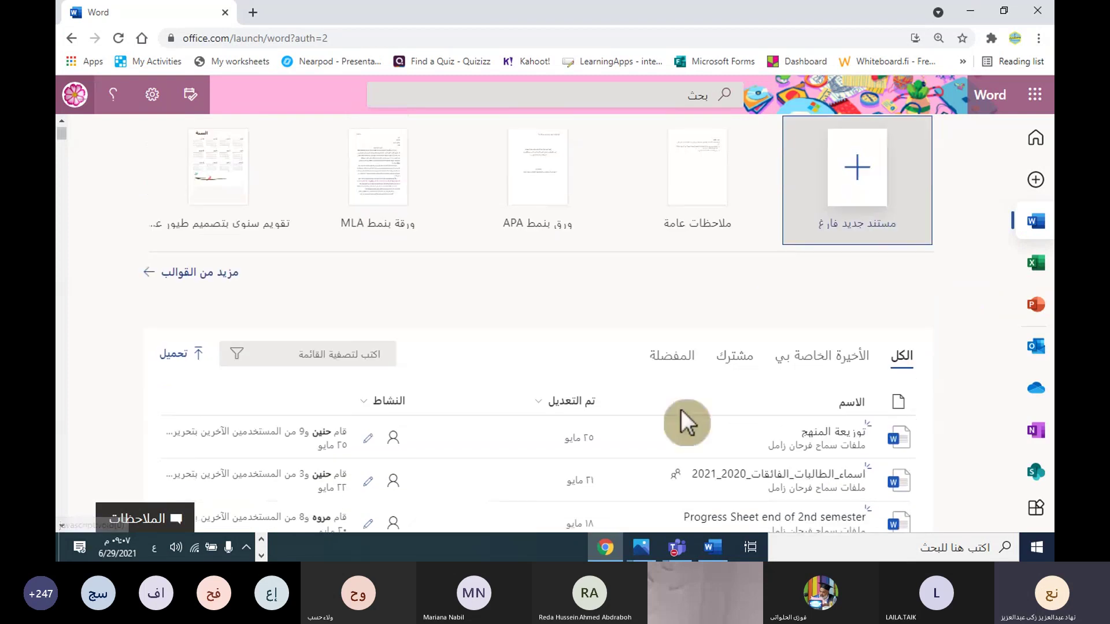
pyautogui.click(261, 555)
pyautogui.moveTo(290, 550)
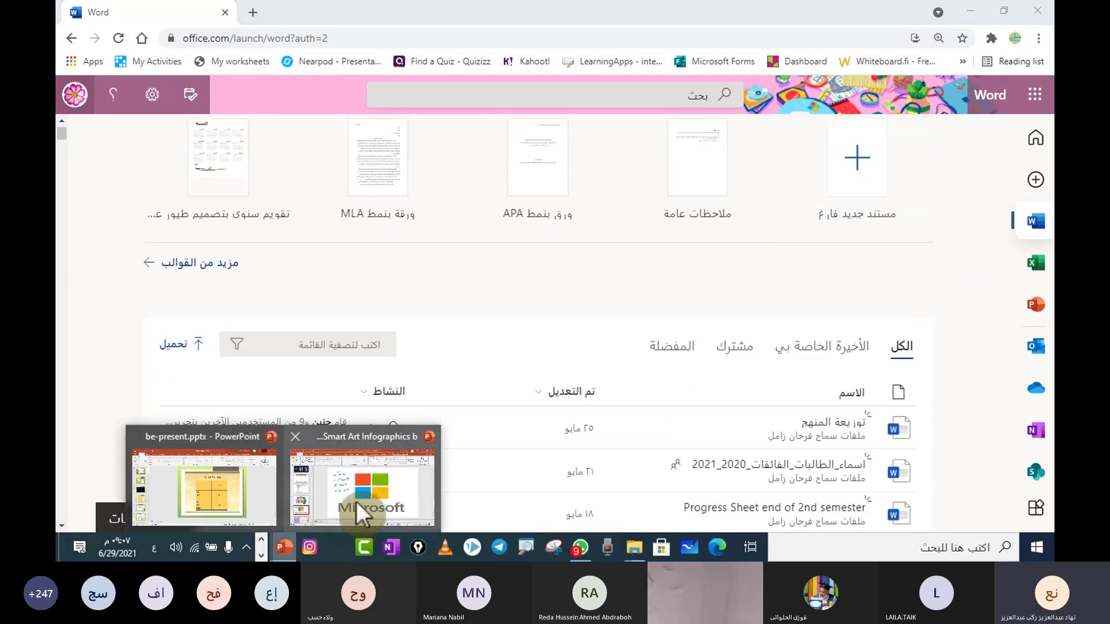
pyautogui.click(347, 486)
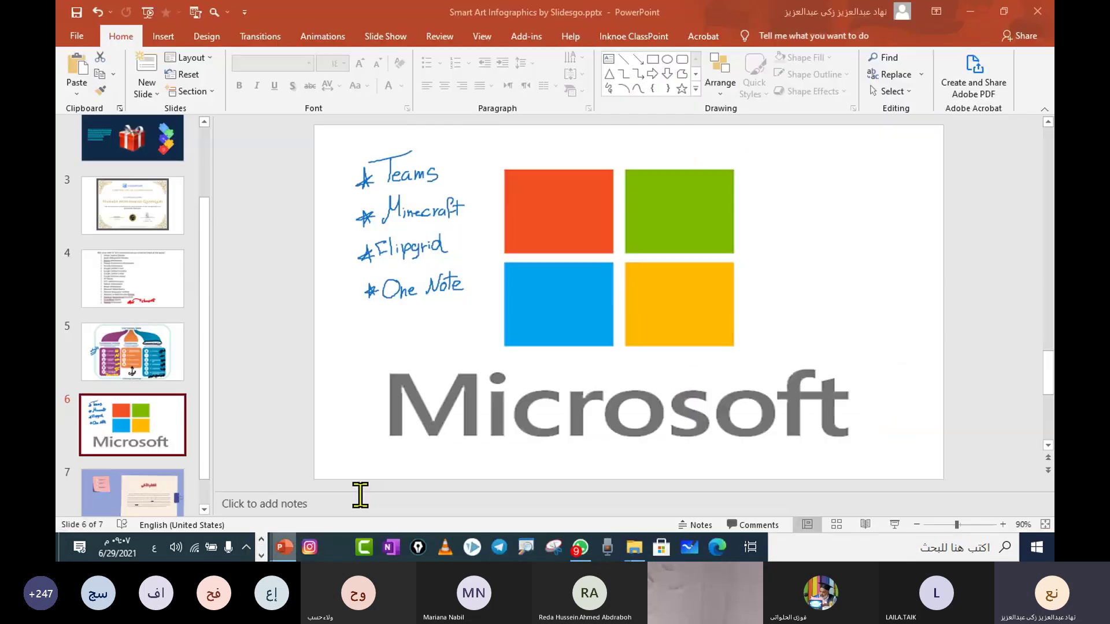
pyautogui.click(894, 524)
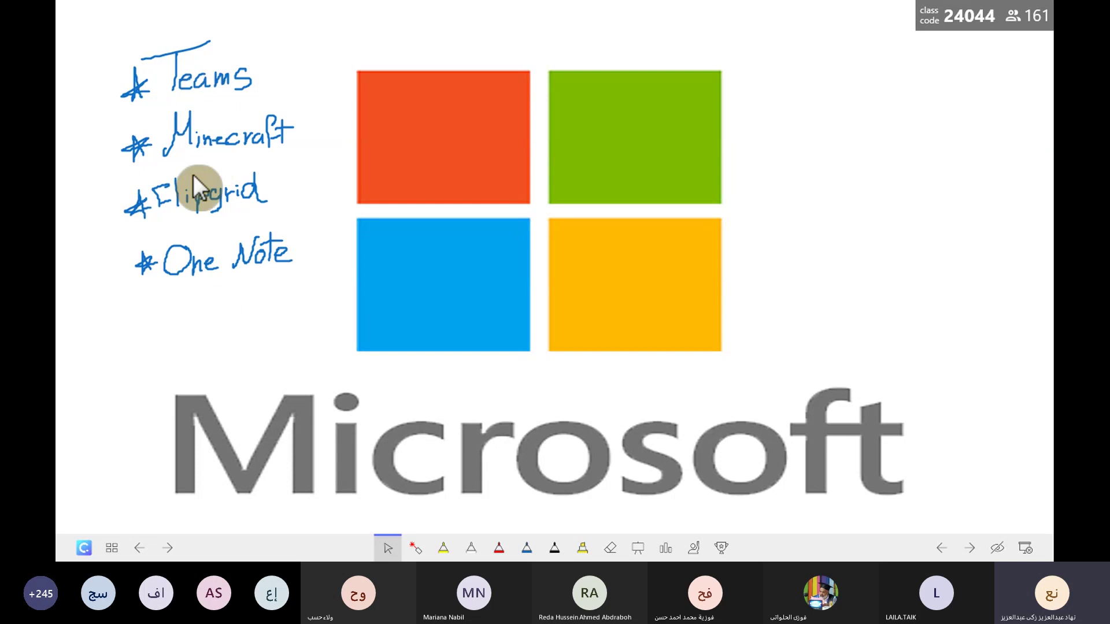
pyautogui.click(372, 265)
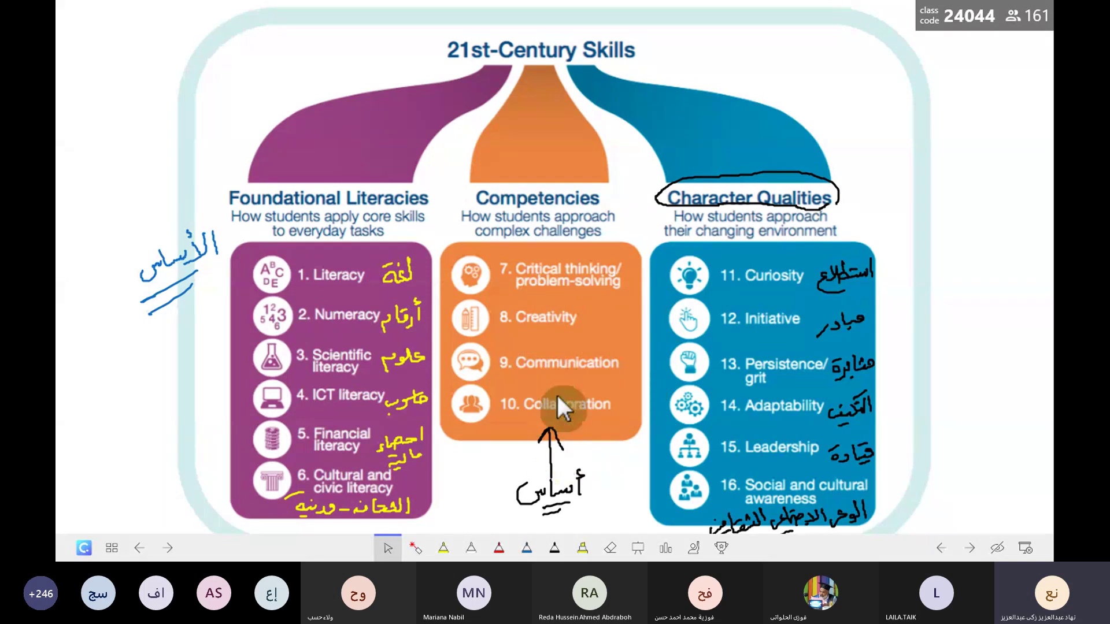
pyautogui.press('Left')
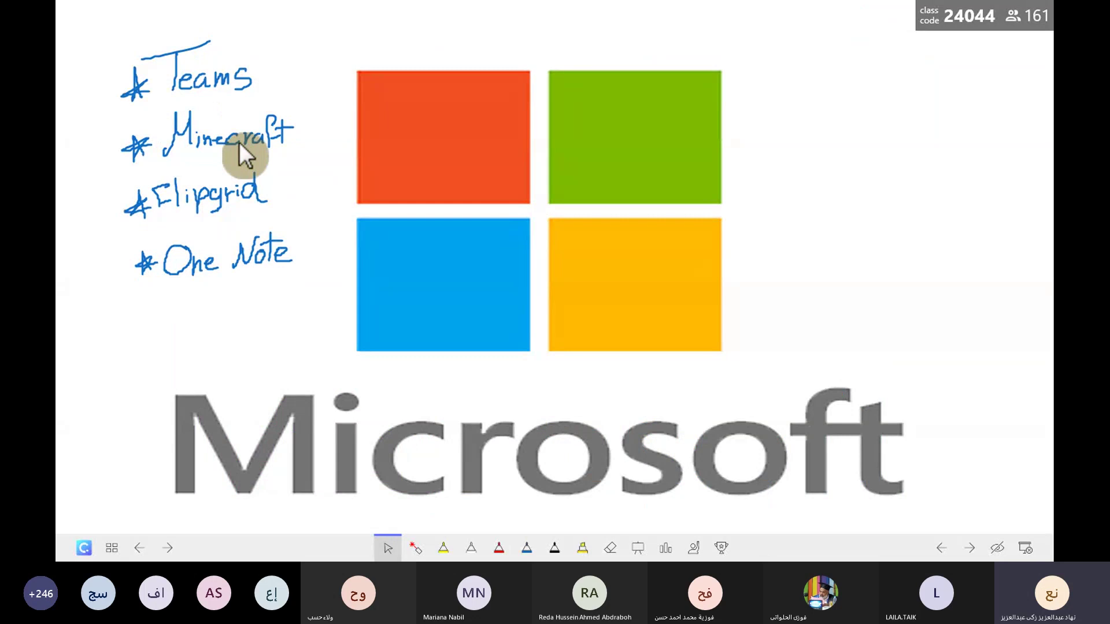
pyautogui.press('Escape')
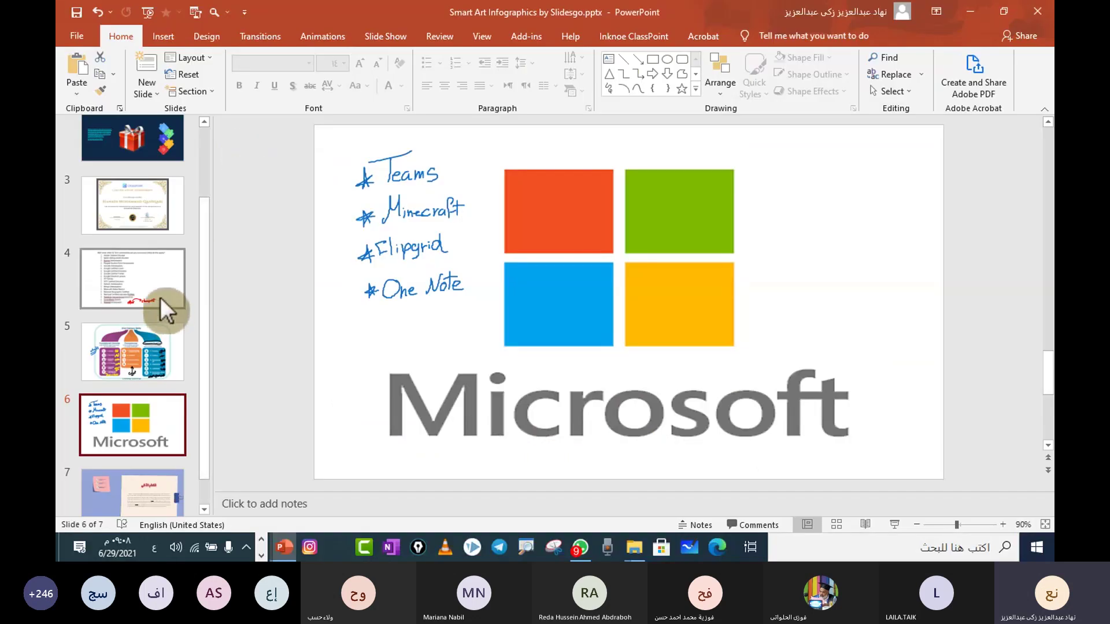
# Step: Scroll the thumbnails to slide 4, the Ed Tech communities checklist with the Classpoint note
pyautogui.scroll(4, 285, 172)
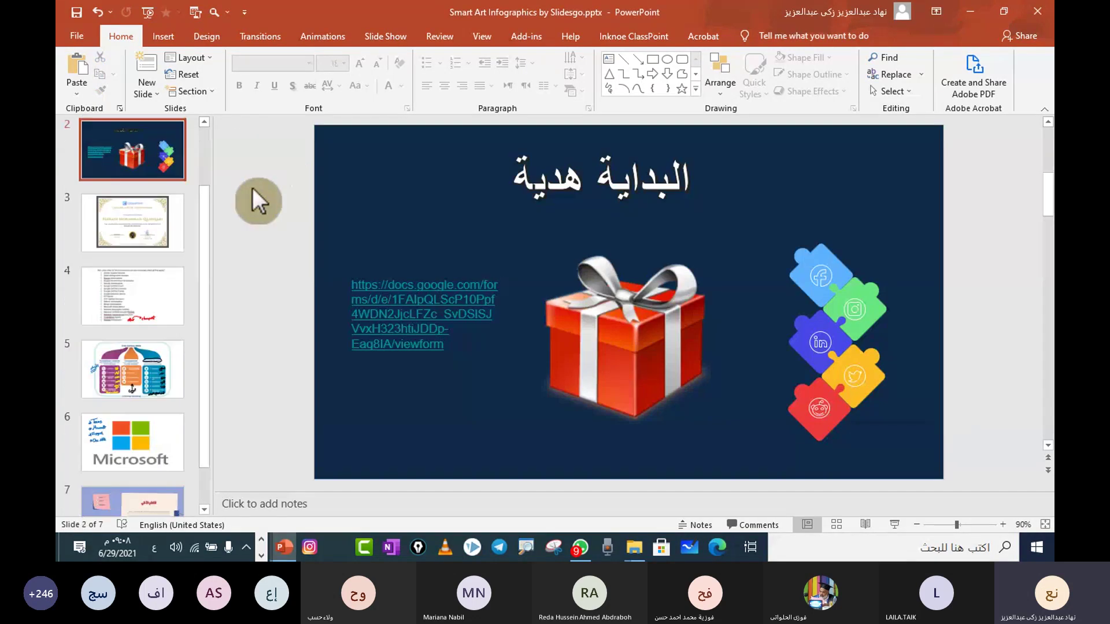
pyautogui.scroll(-2, 233, 260)
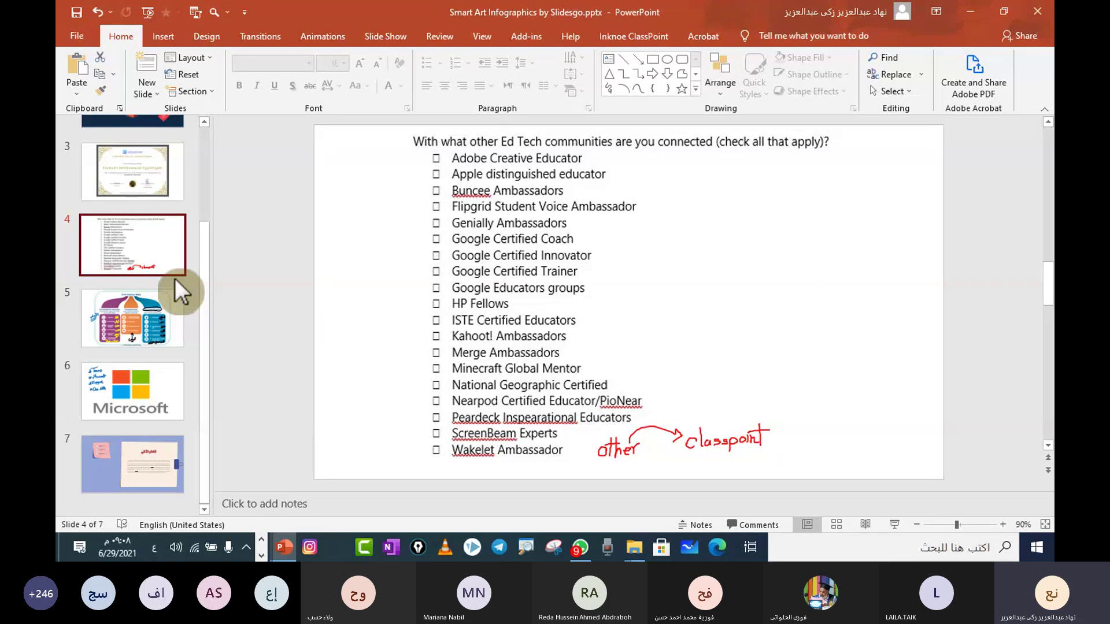
pyautogui.moveTo(284, 559)
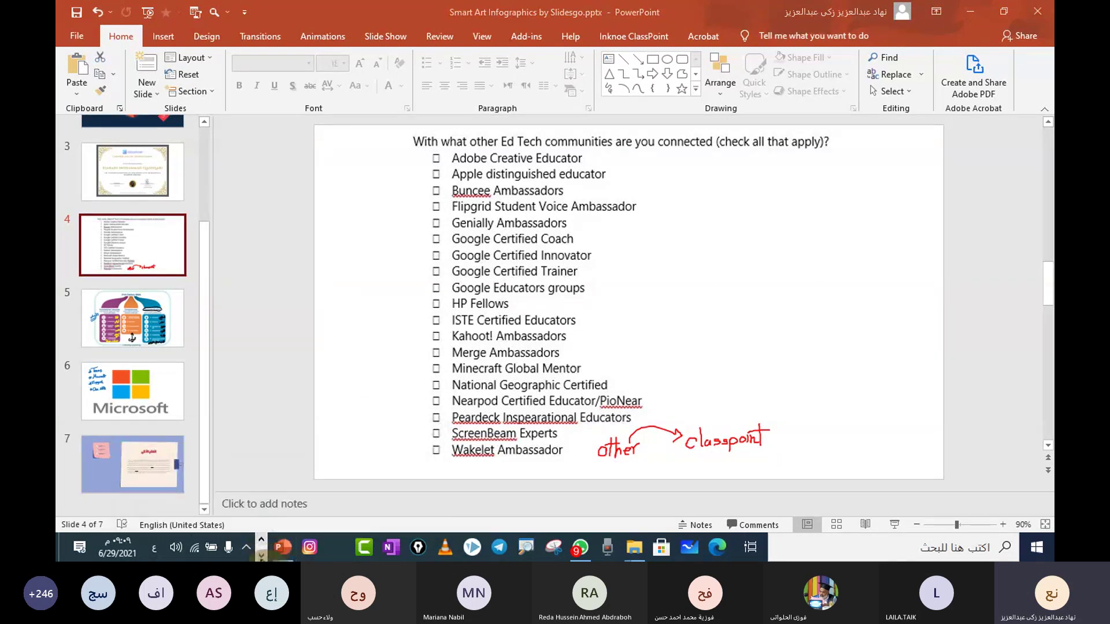
pyautogui.click(261, 556)
# Step: Bring the Teams meeting window forward and look over its presenters and attendees list
pyautogui.moveTo(675, 548)
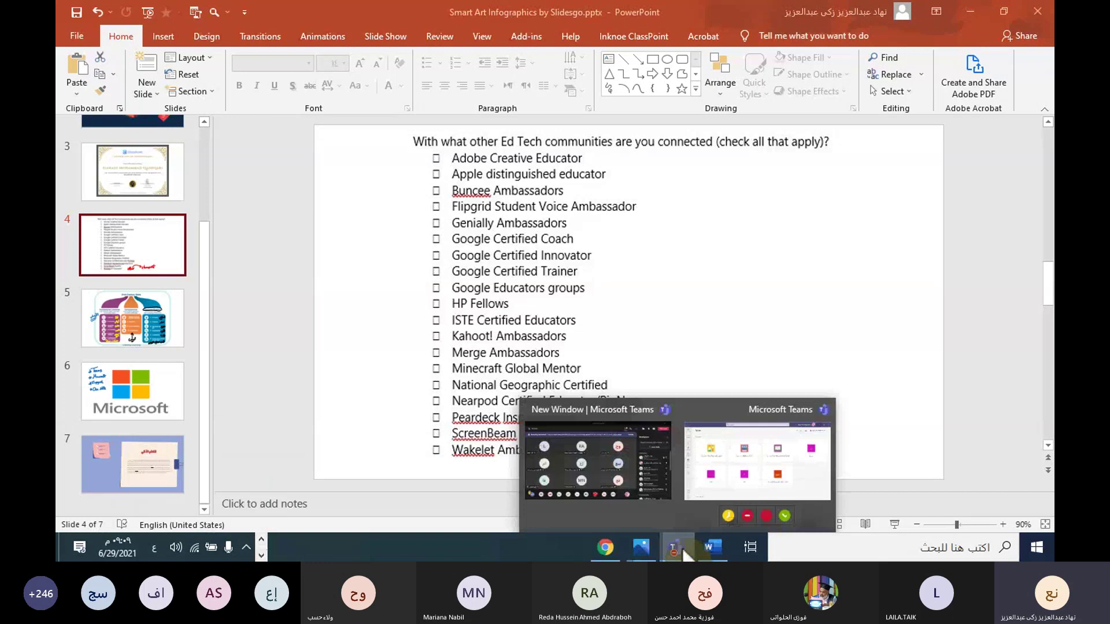
pyautogui.click(629, 452)
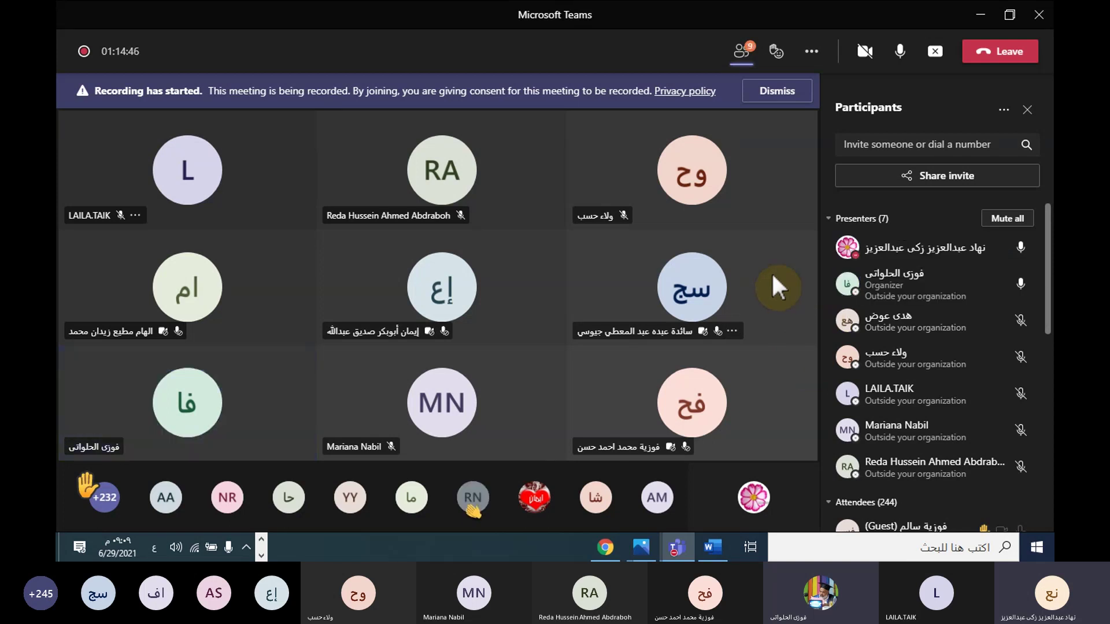
pyautogui.scroll(-3, 849, 323)
pyautogui.scroll(4, 849, 330)
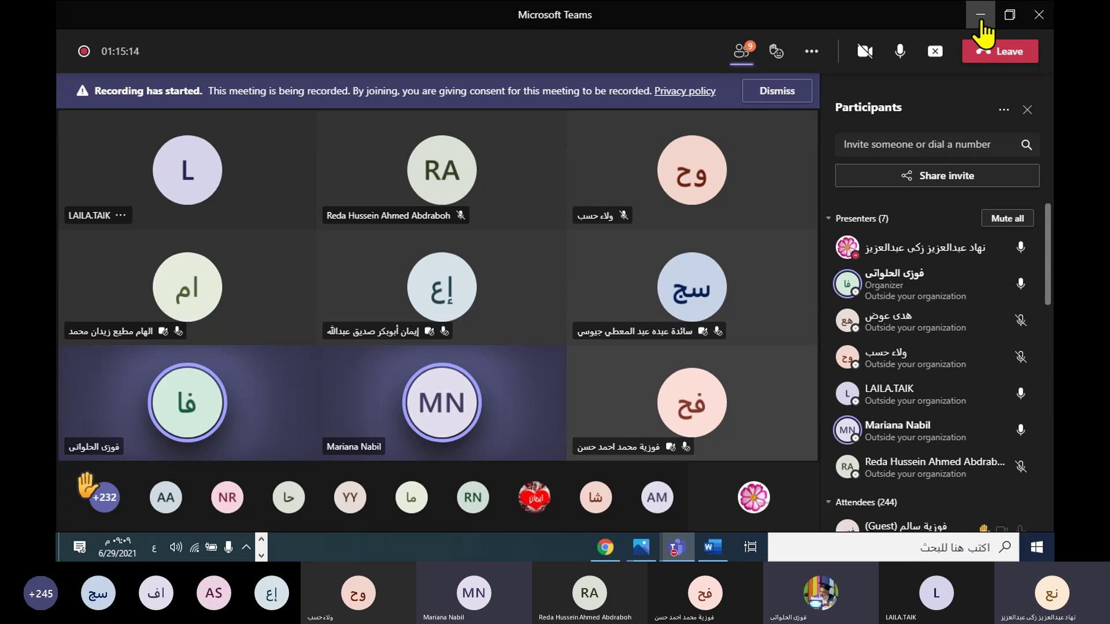
# Step: Minimise Teams, PowerPoint, Chrome and the workshop poster, then open a new Chrome tab
pyautogui.click(980, 16)
pyautogui.click(969, 9)
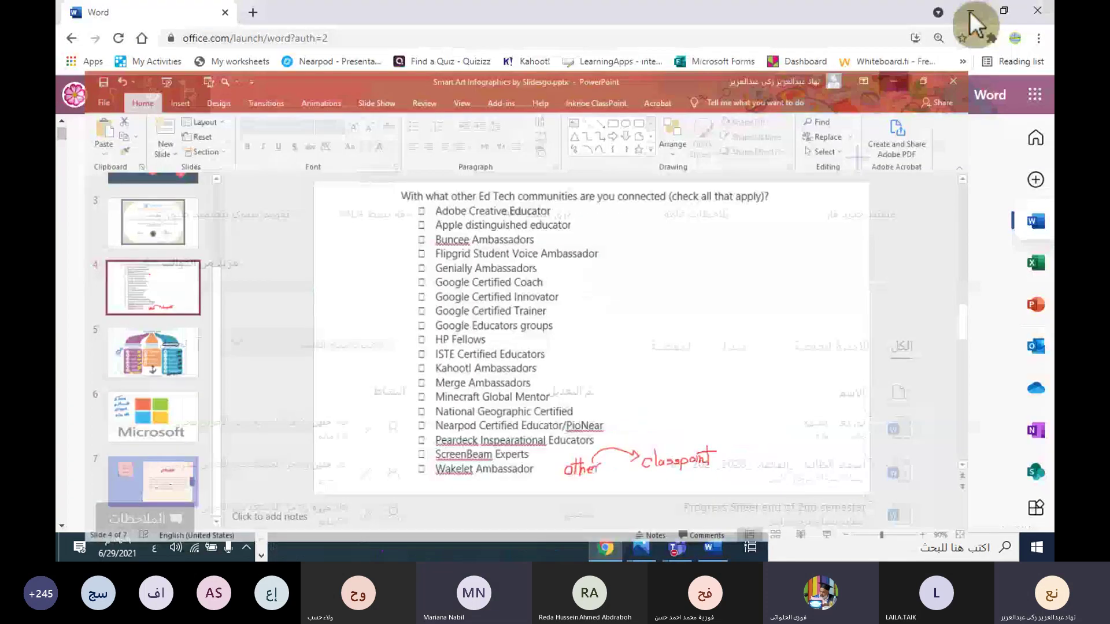
pyautogui.click(971, 12)
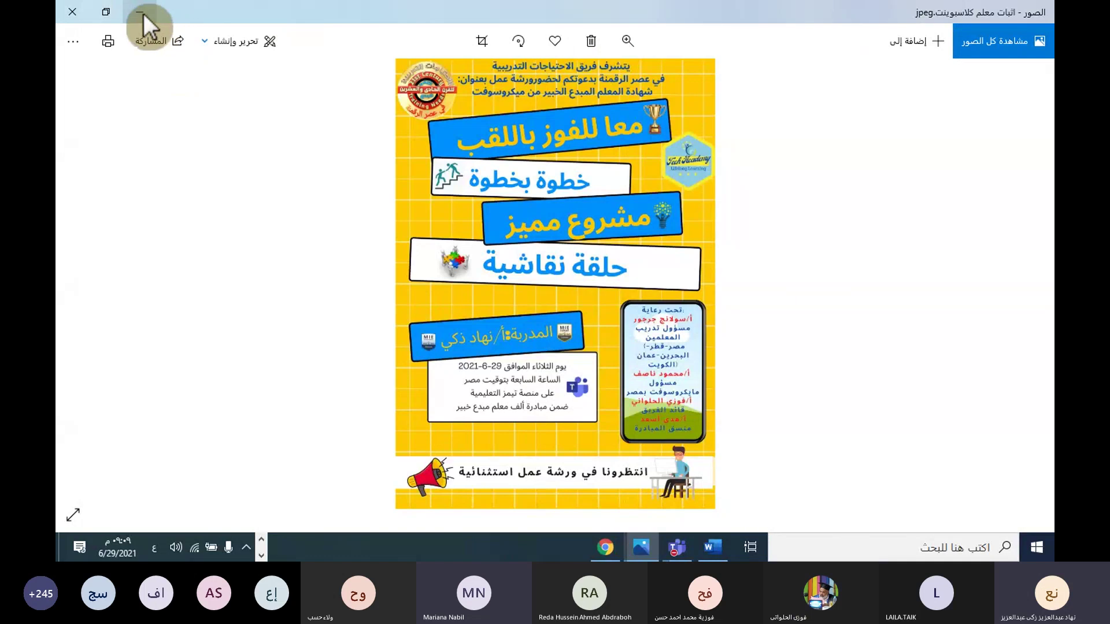
pyautogui.click(143, 12)
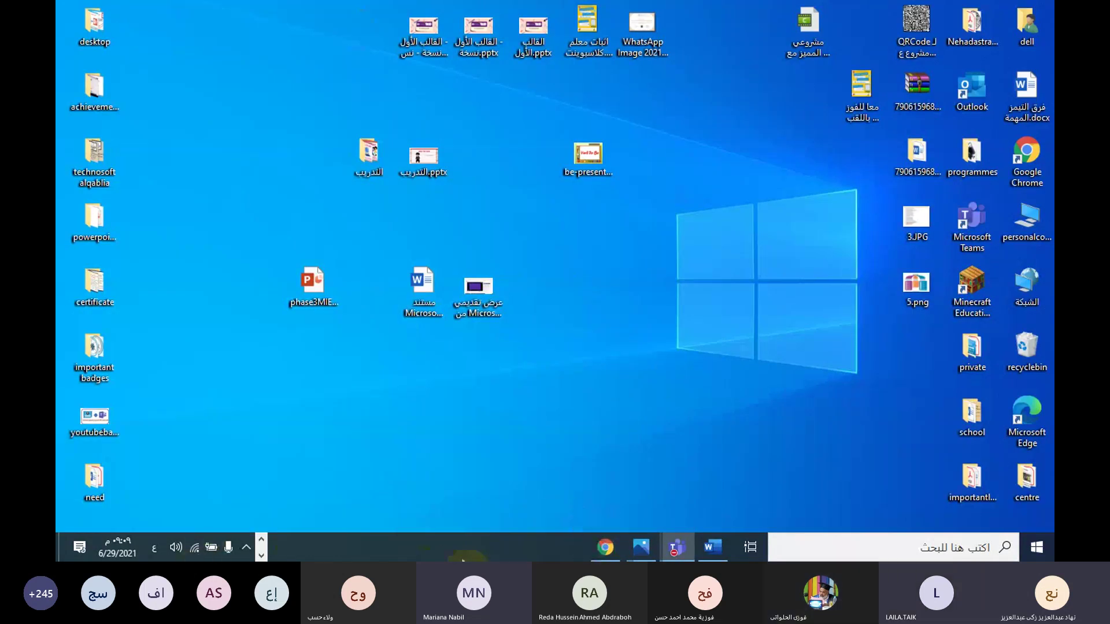
pyautogui.click(604, 552)
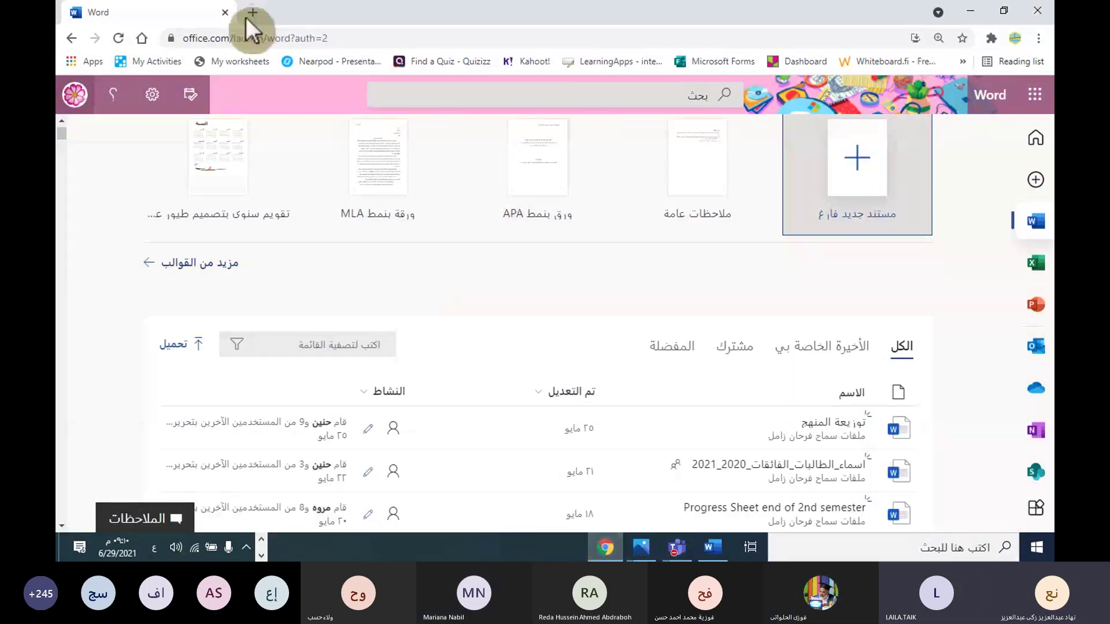
pyautogui.click(254, 13)
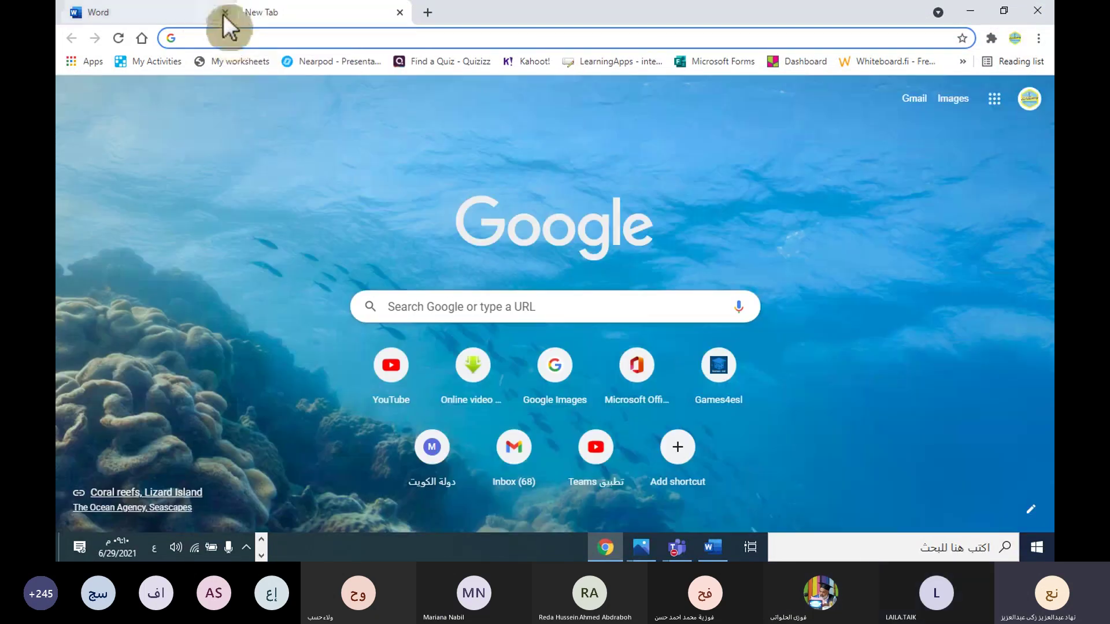
# Step: Close the Word tab and type 'microsoft miee programme' in English into the address bar
pyautogui.click(225, 12)
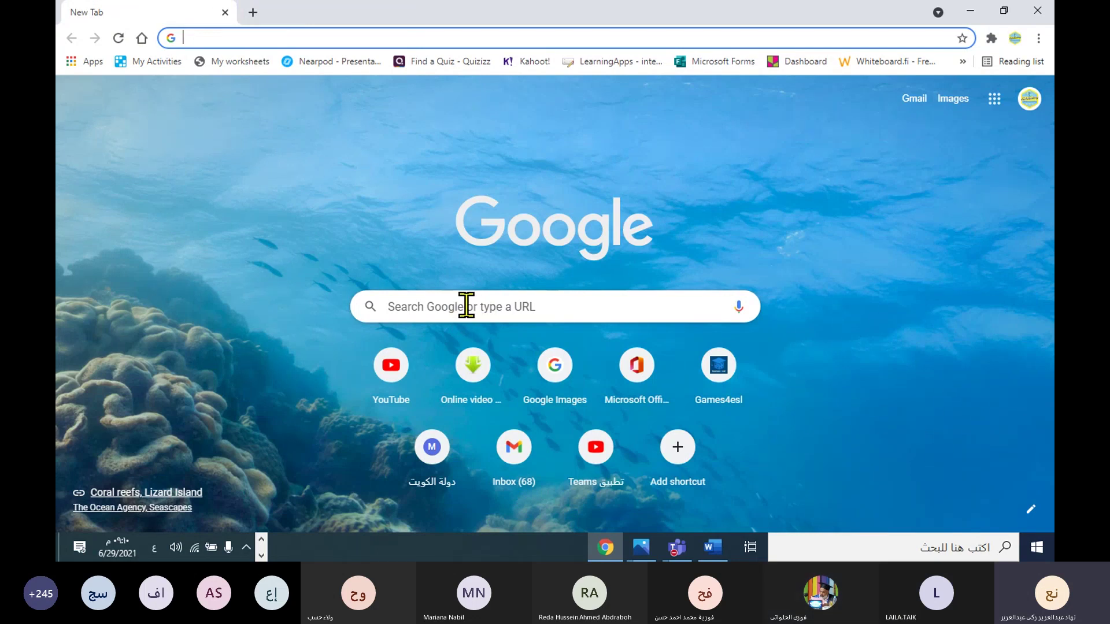
pyautogui.click(467, 306)
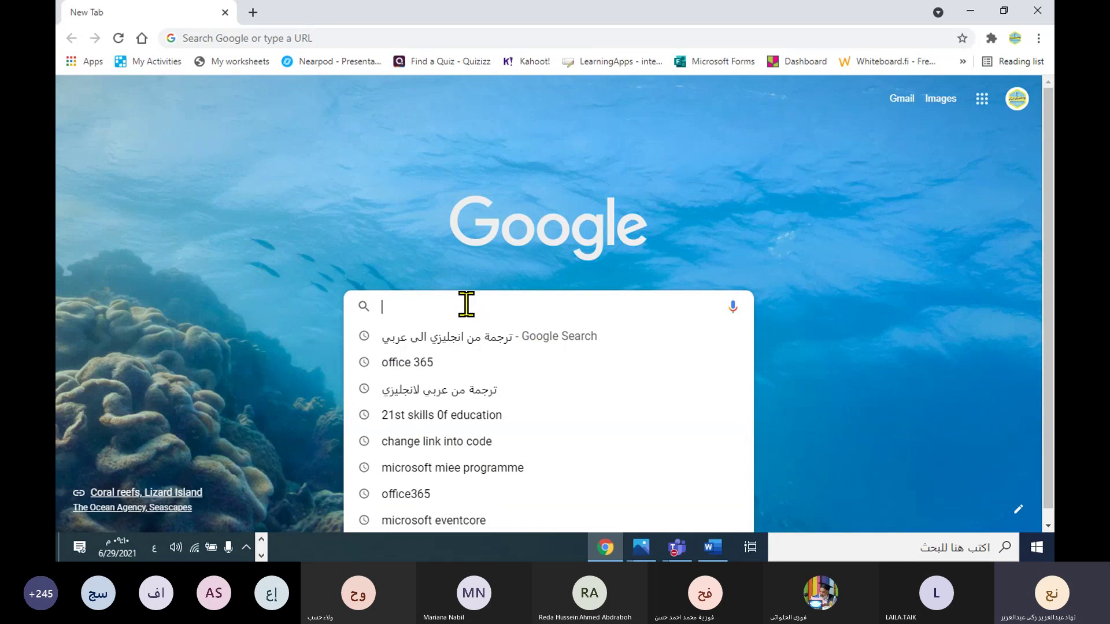
pyautogui.click(250, 39)
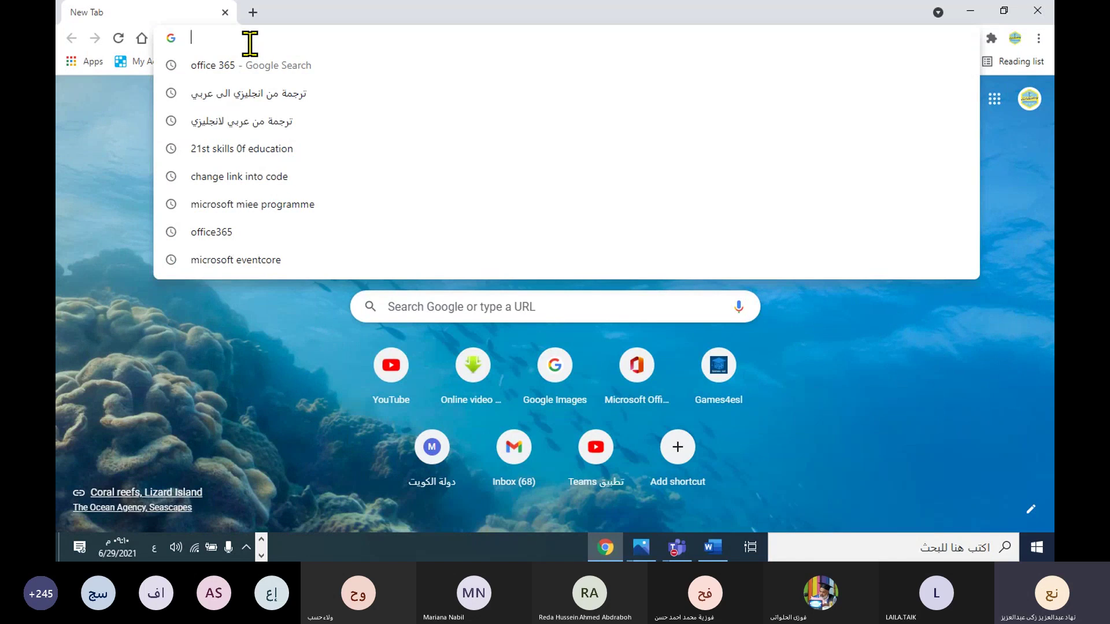
pyautogui.write('ة')
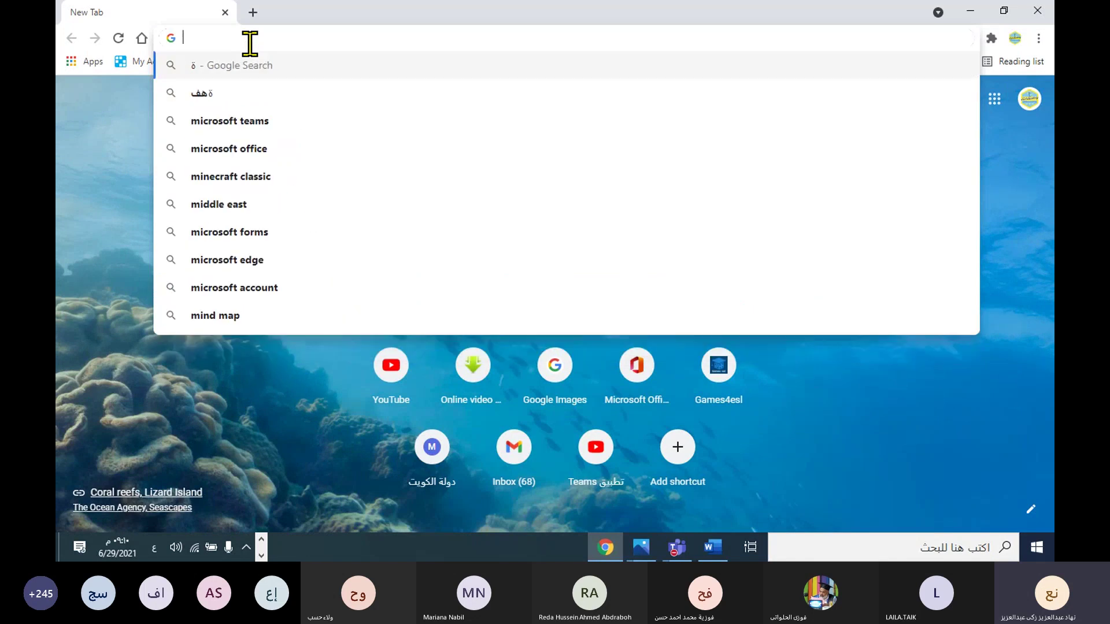
pyautogui.hotkey('alt', 'shift')
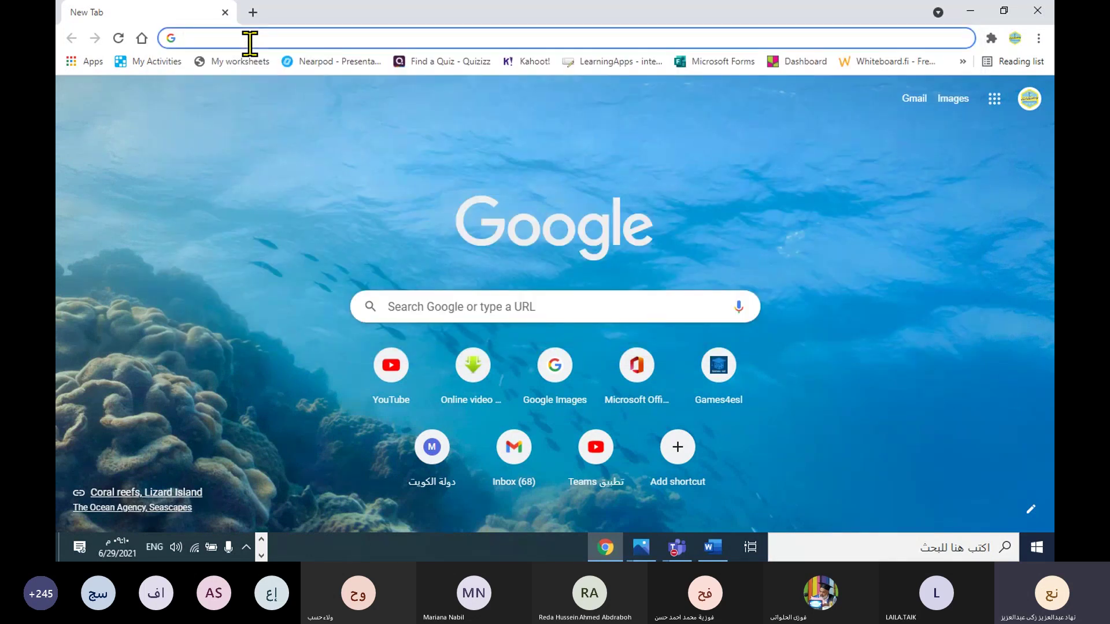
pyautogui.write('micr')
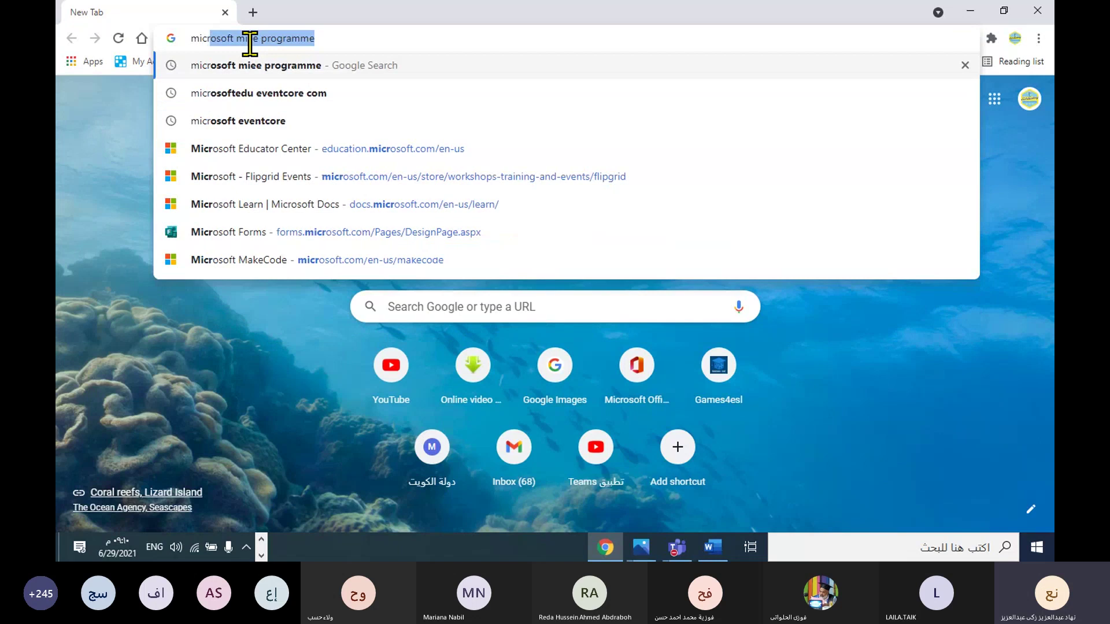
pyautogui.write('osoft')
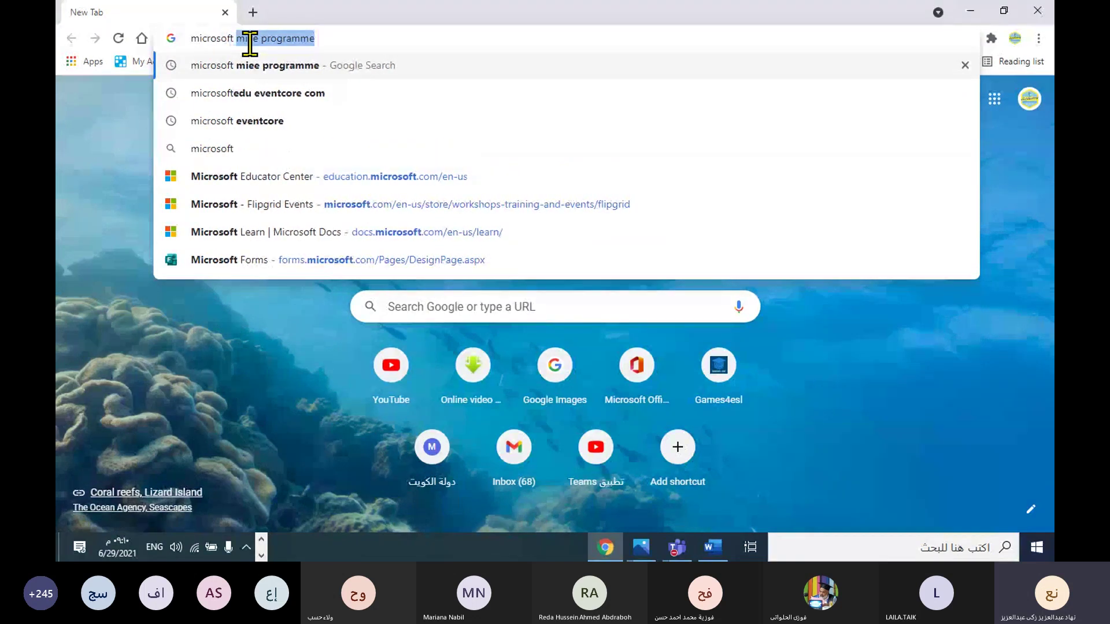
pyautogui.write('mi')
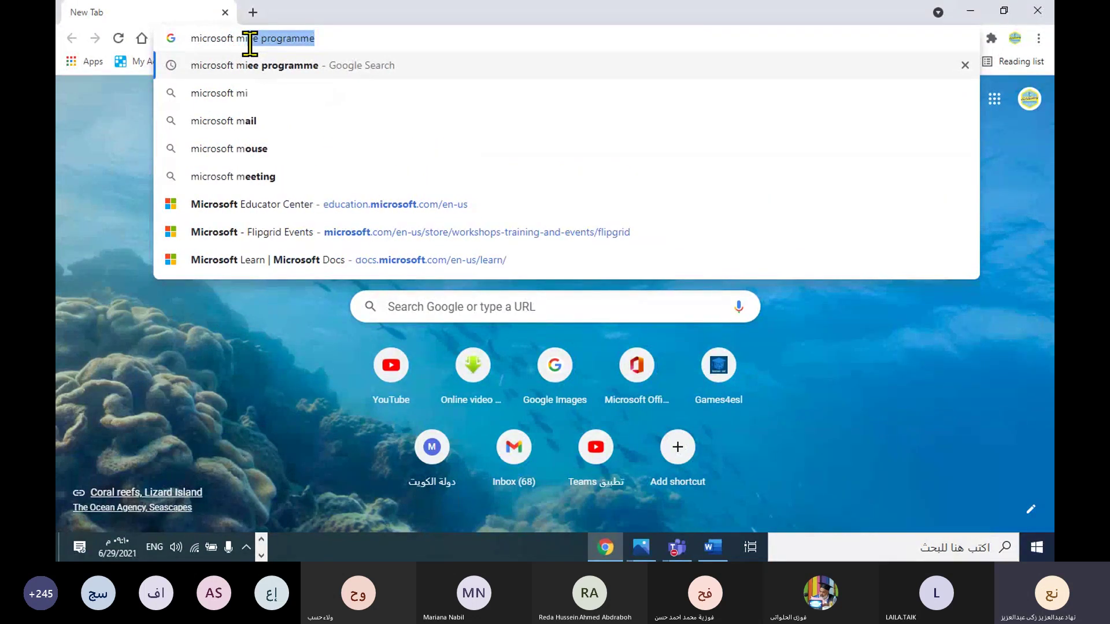
pyautogui.write('ee')
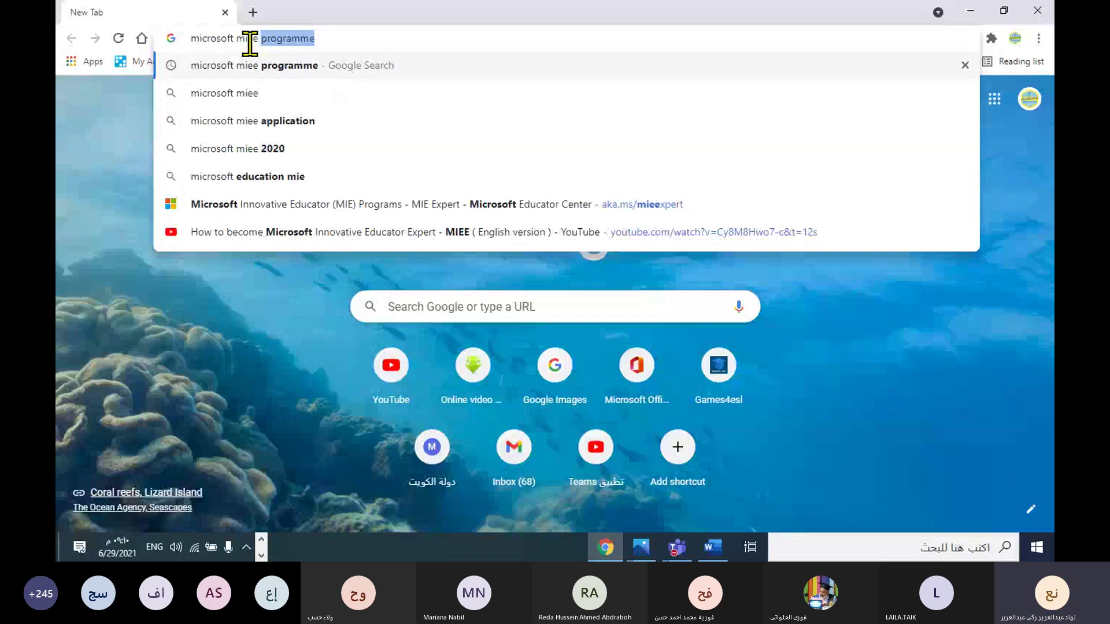
pyautogui.write(' progra')
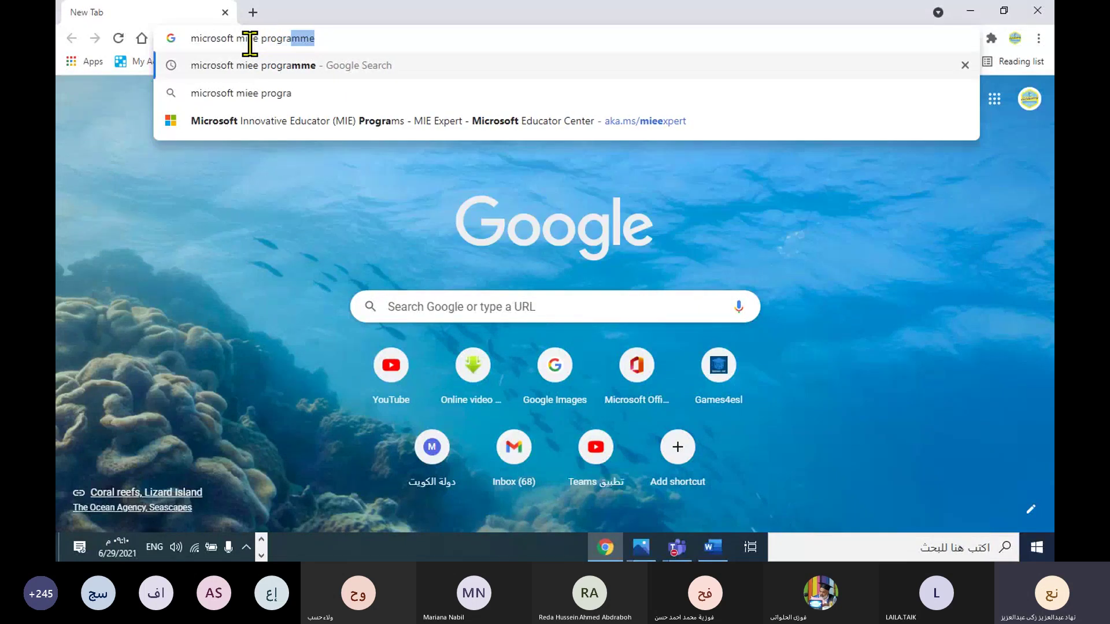
pyautogui.write('mme')
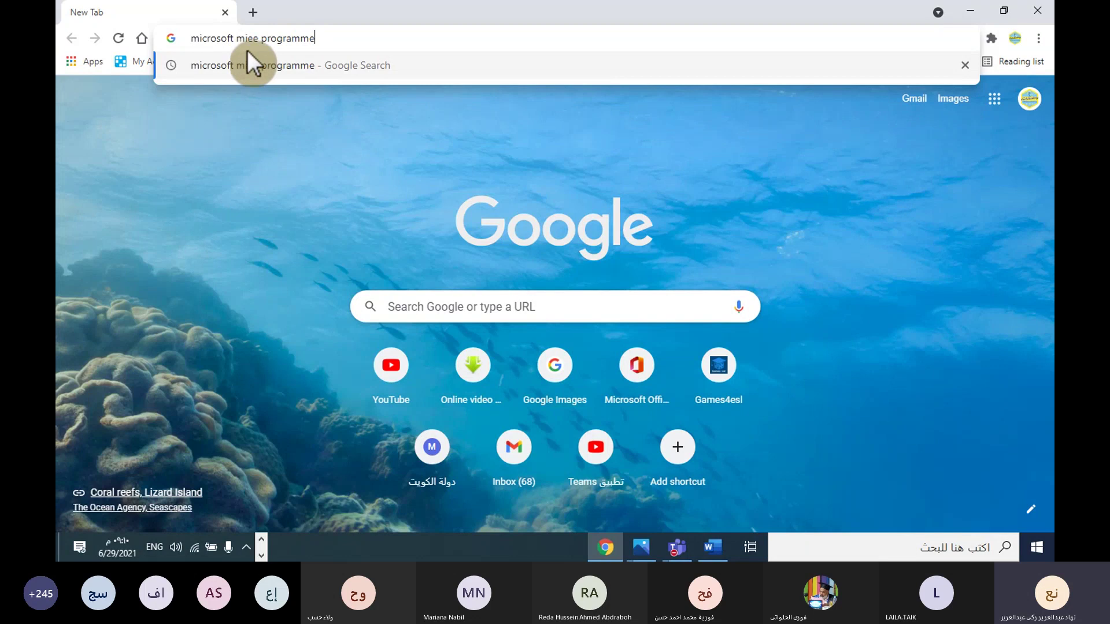
# Step: Search 'microsoft miee programme' and open the Microsoft Innovative Educator Expert result in a fresh tab
pyautogui.click(286, 54)
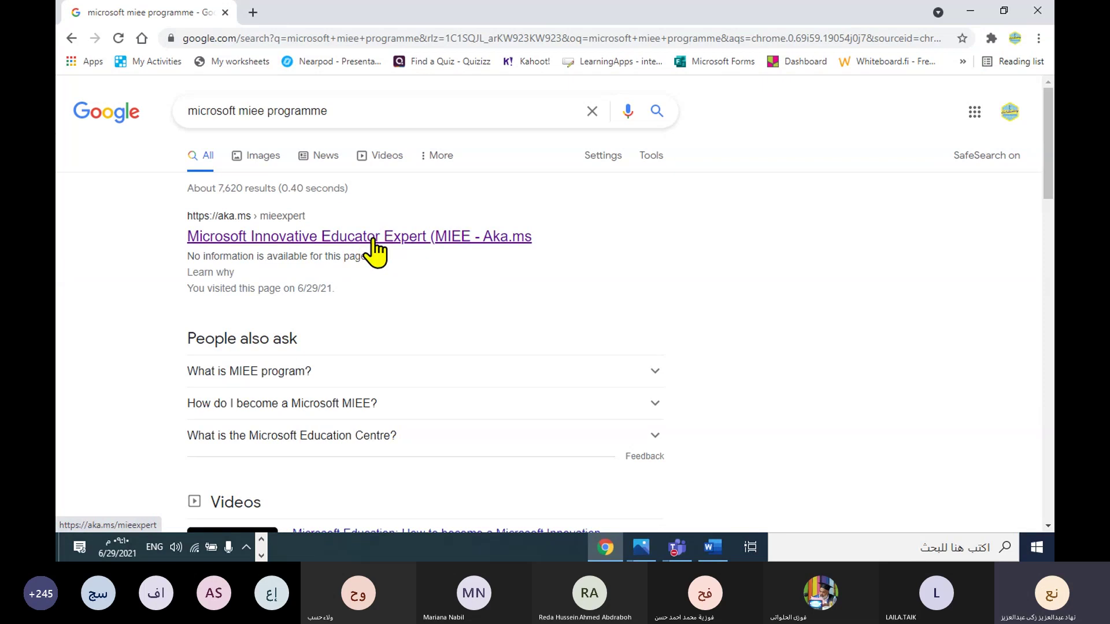
pyautogui.click(373, 238)
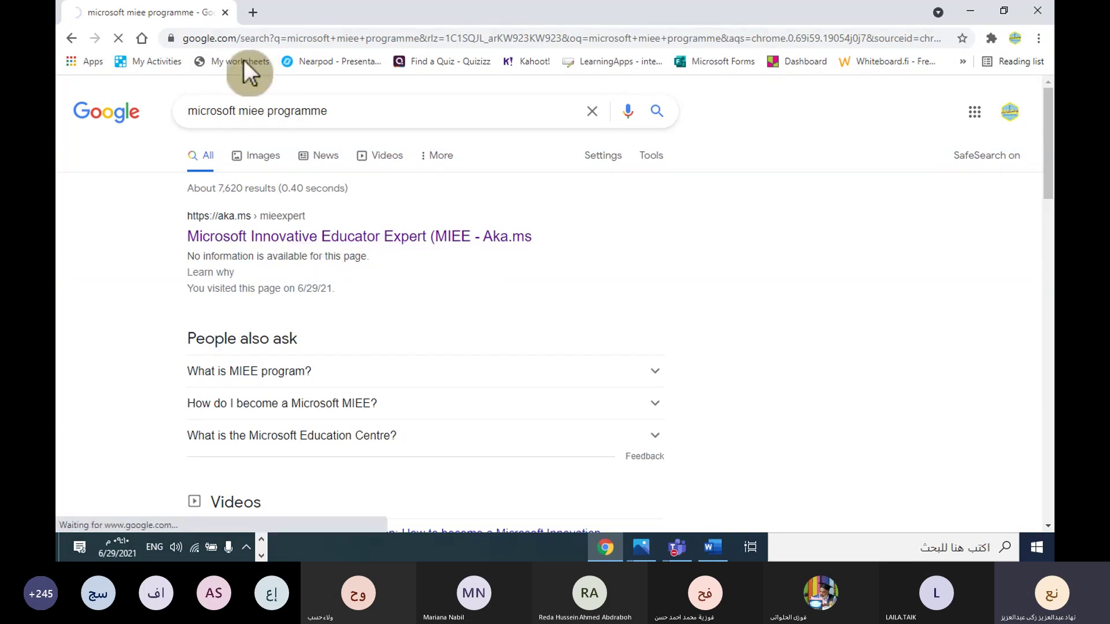
pyautogui.click(254, 12)
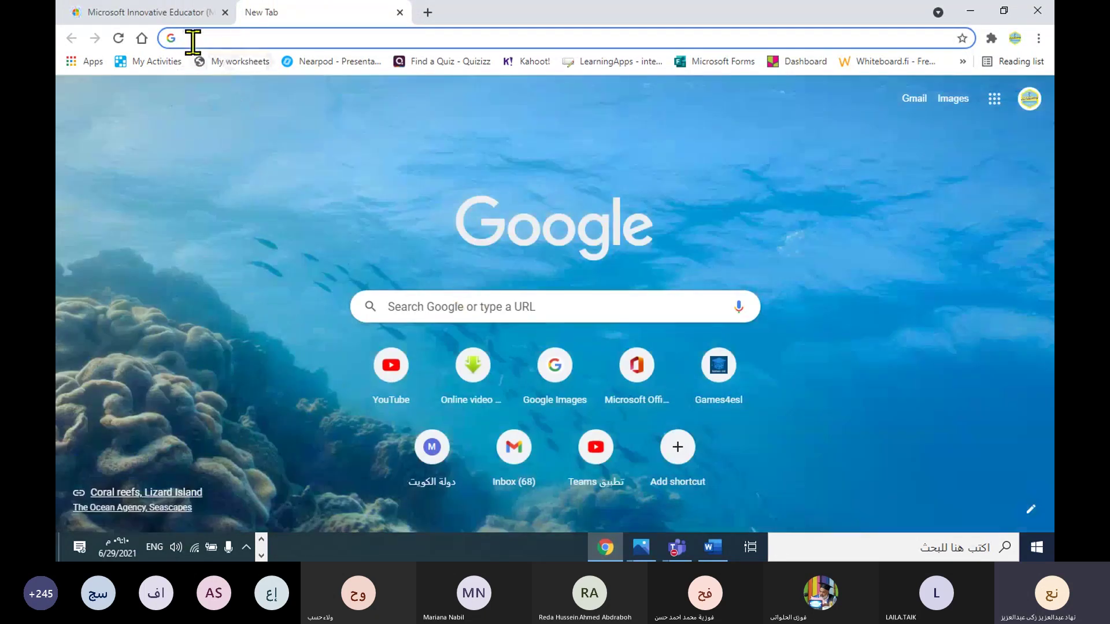
pyautogui.click(193, 39)
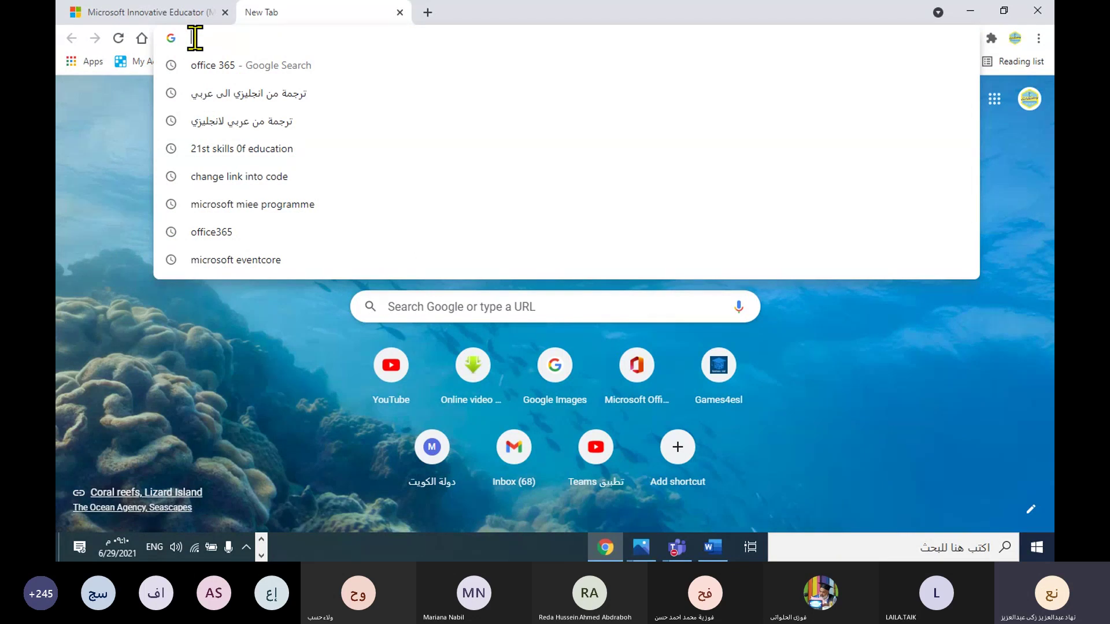
pyautogui.write('micro')
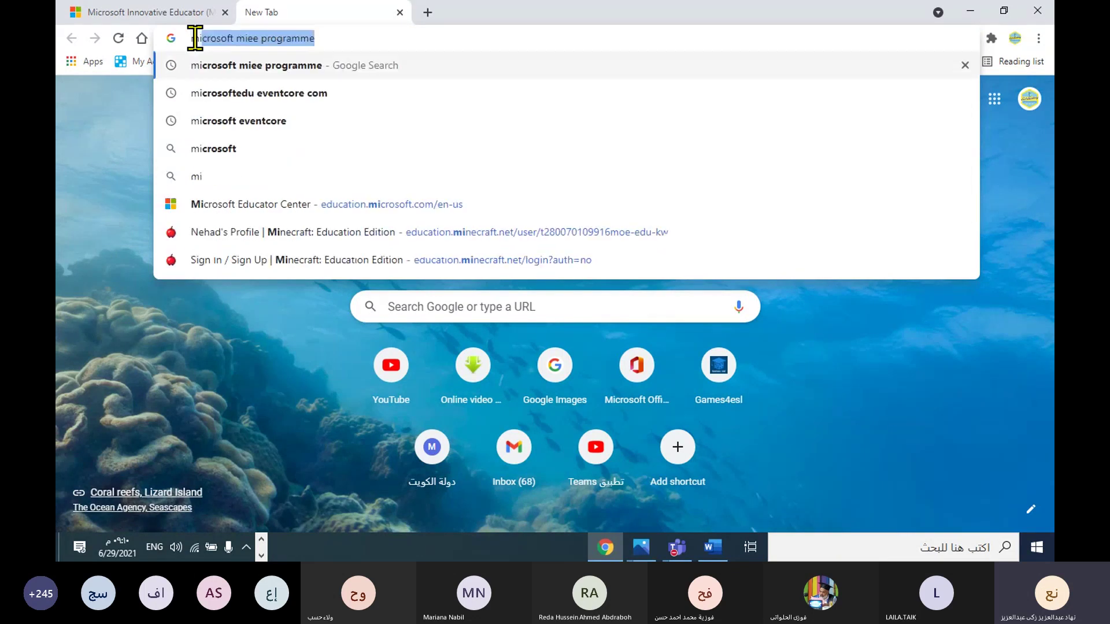
pyautogui.write('soft')
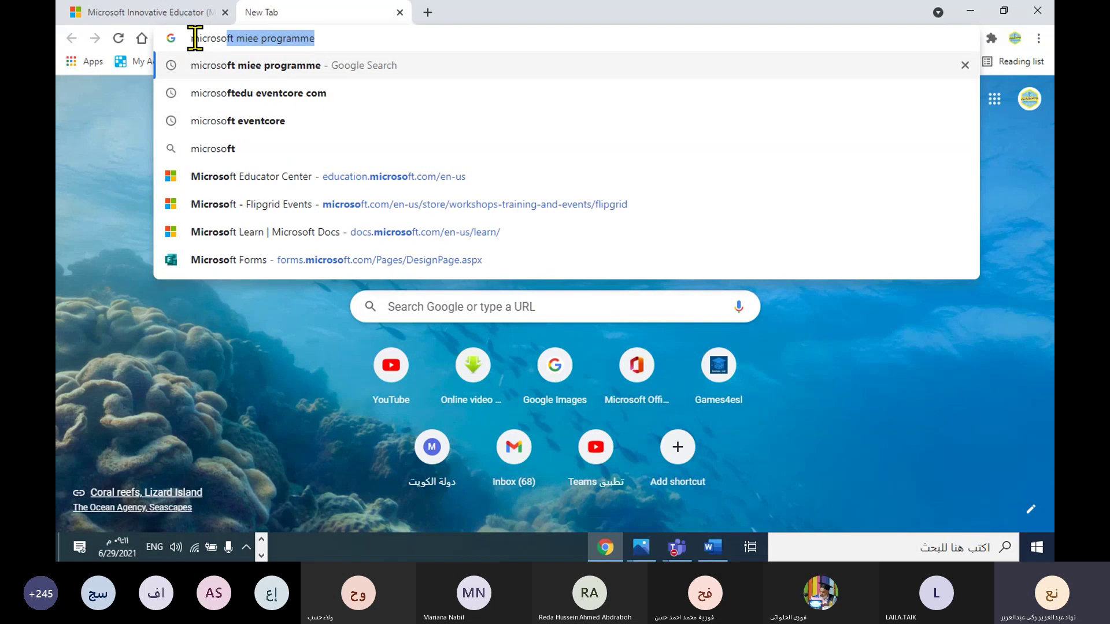
pyautogui.write(' mie')
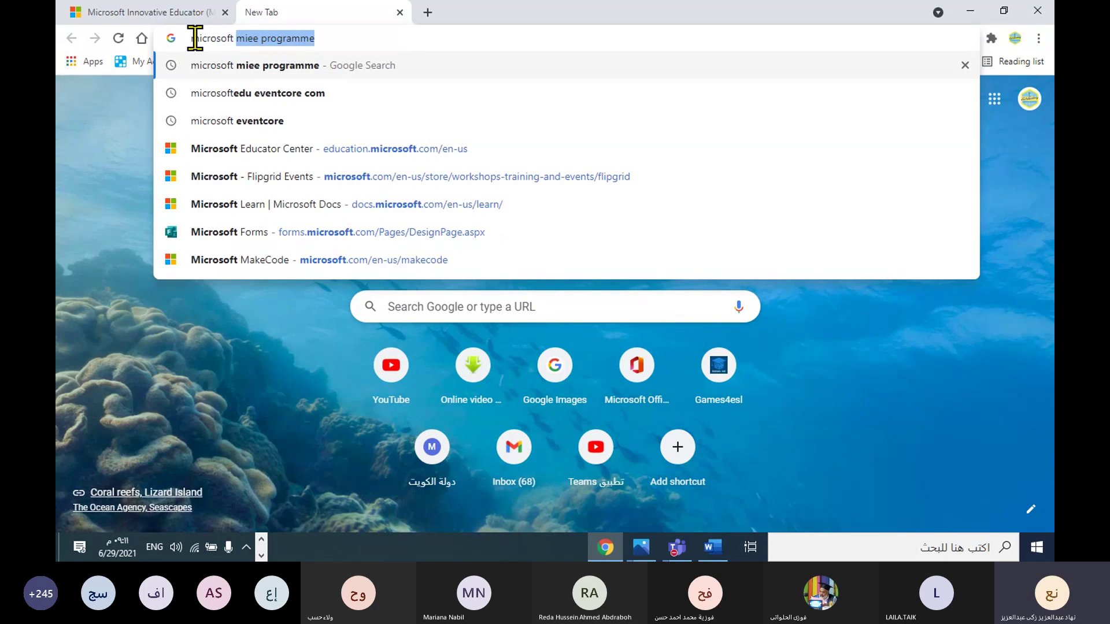
pyautogui.write('e')
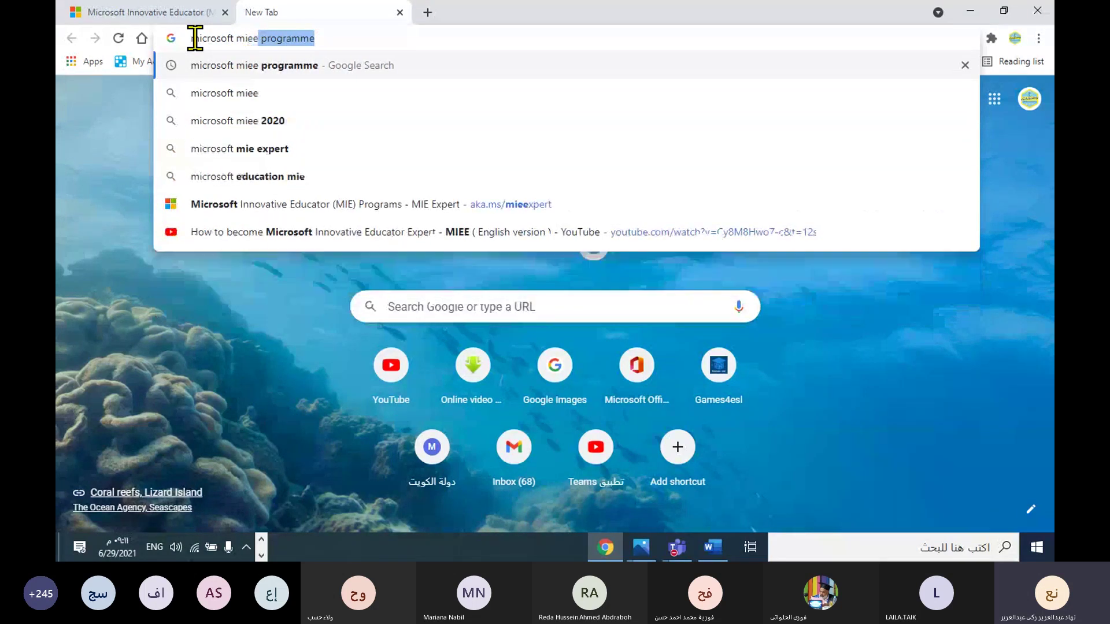
pyautogui.write(' prog')
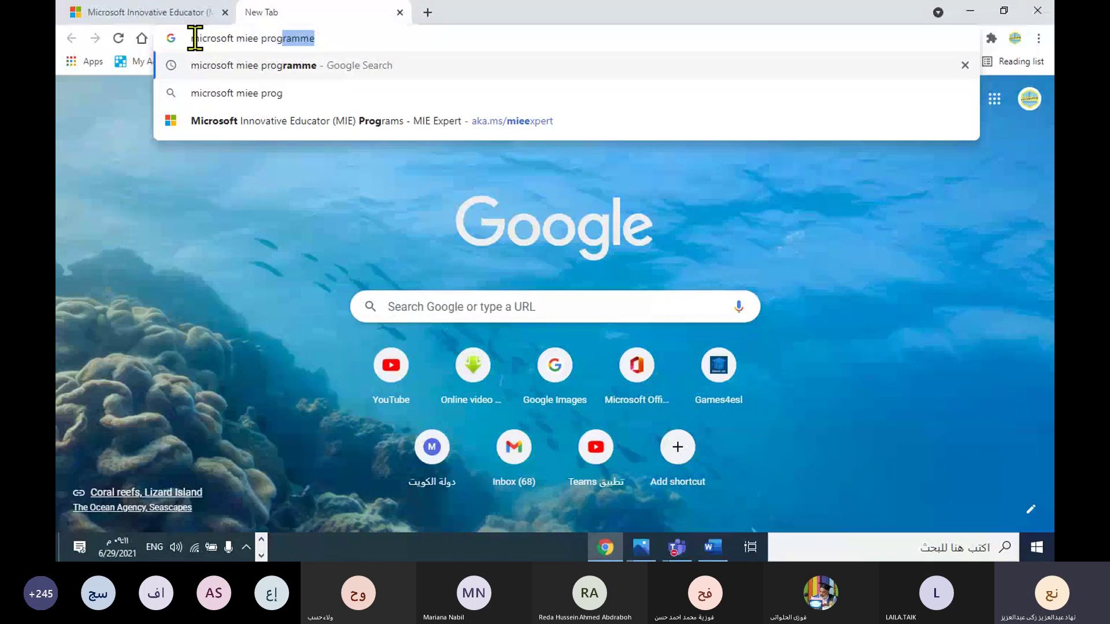
pyautogui.write('ramme')
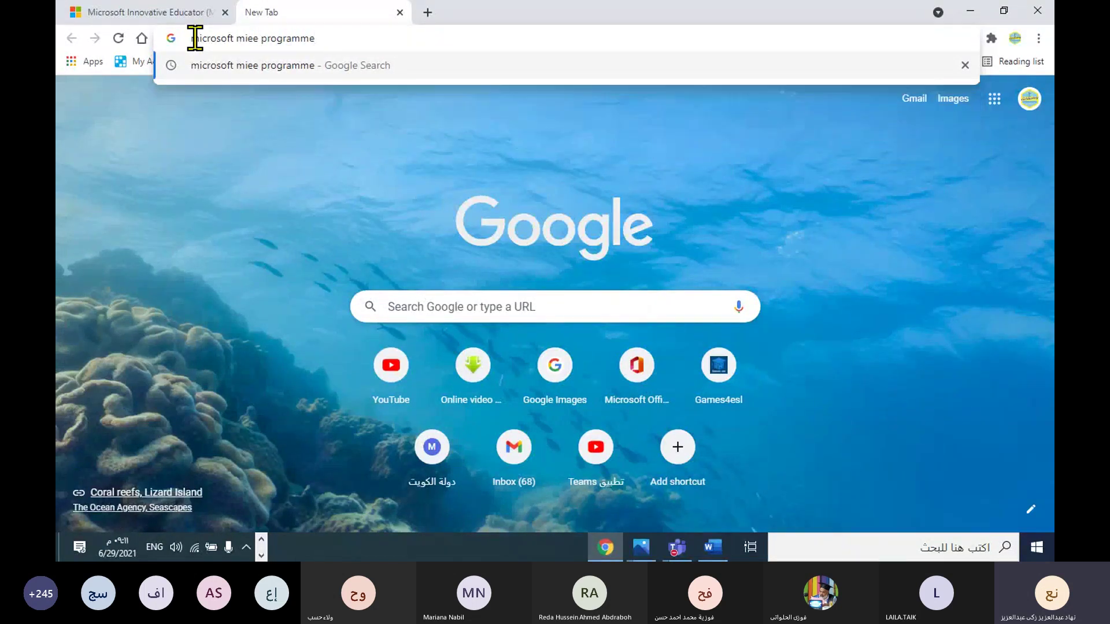
pyautogui.press('Return')
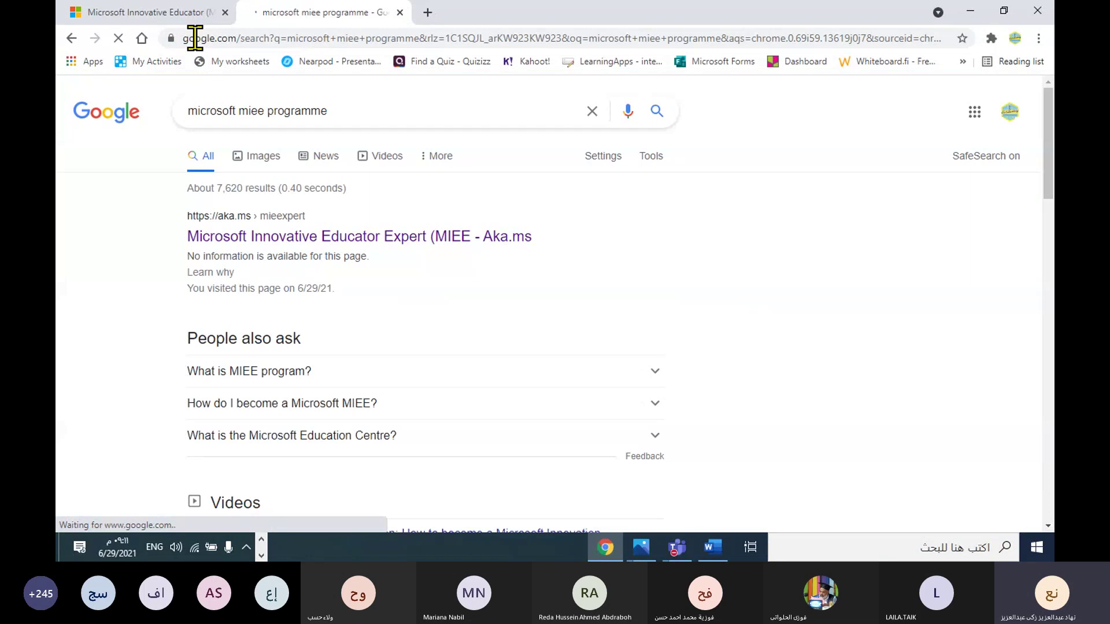
pyautogui.click(226, 12)
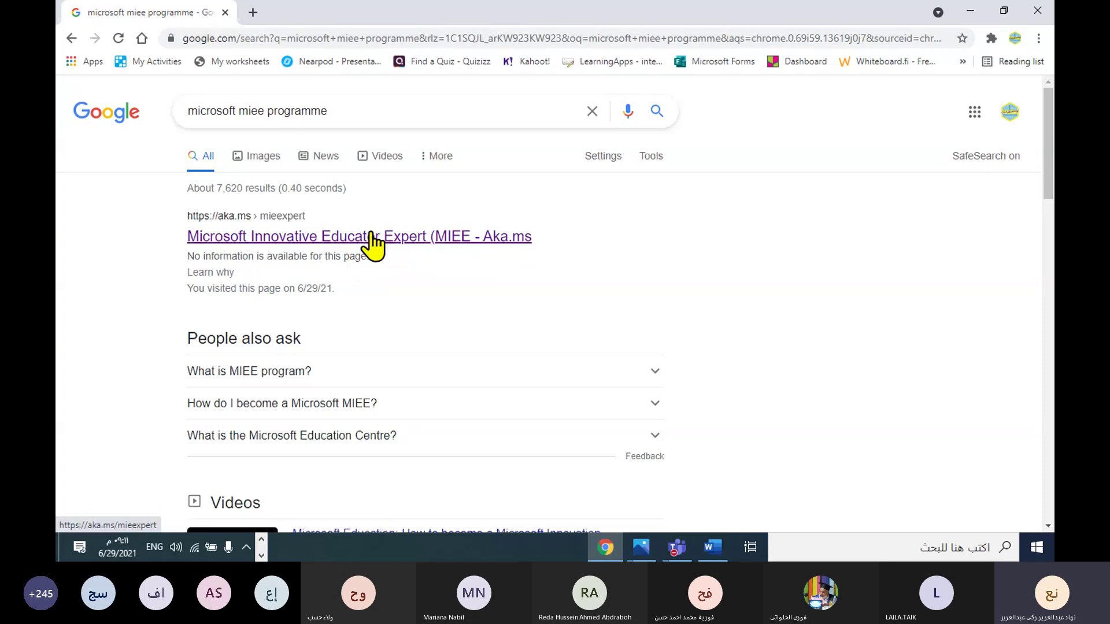
pyautogui.click(333, 239)
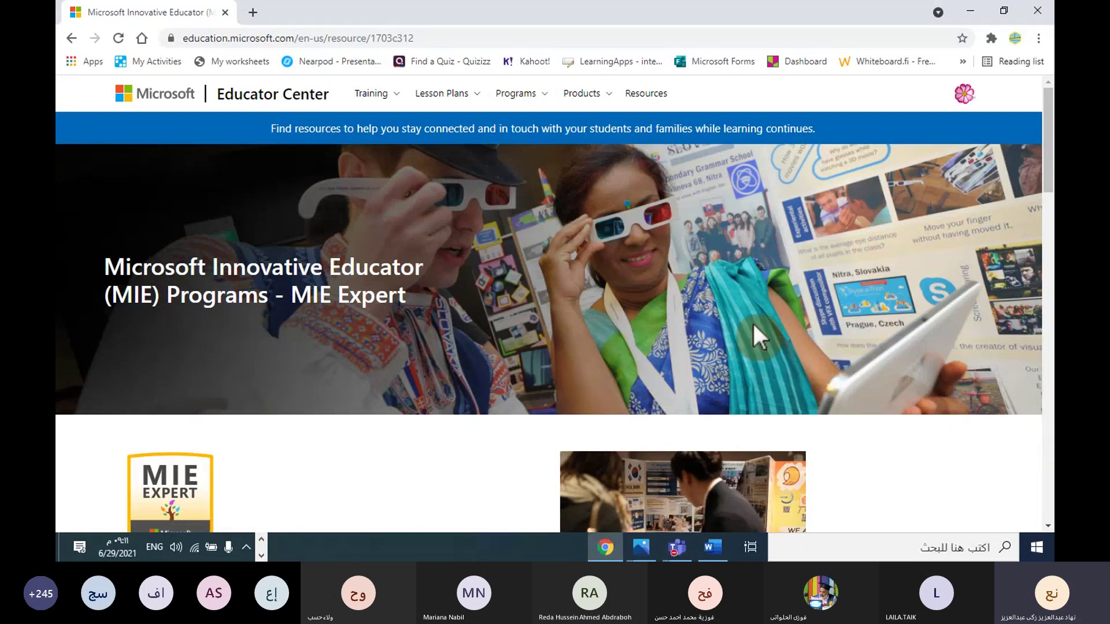
pyautogui.scroll(-8, 753, 323)
pyautogui.scroll(-4, 754, 323)
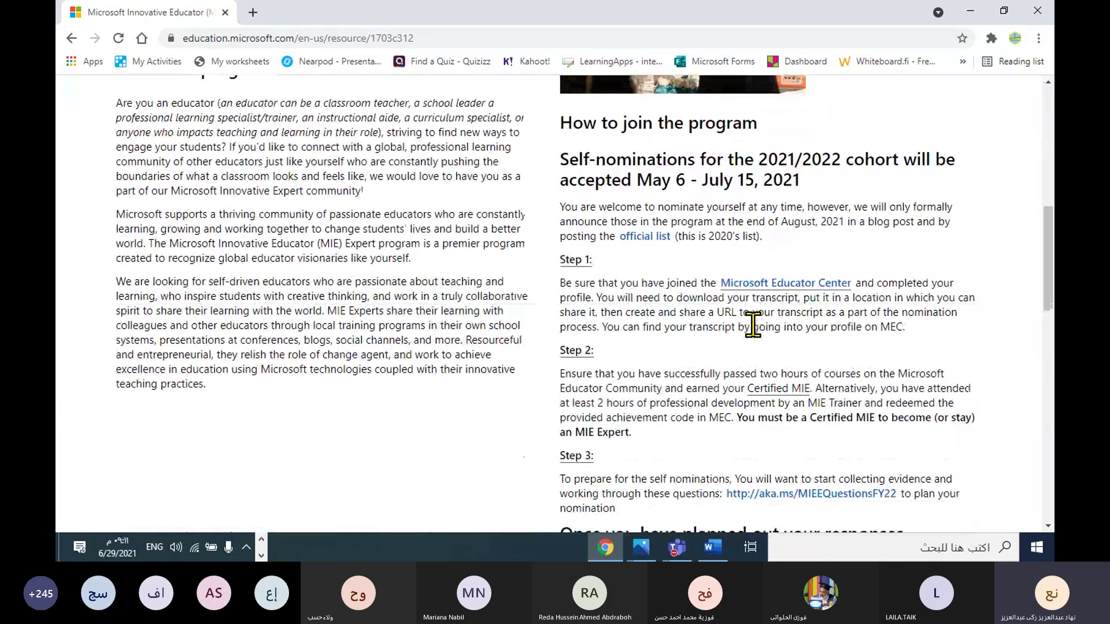
pyautogui.scroll(8, 754, 323)
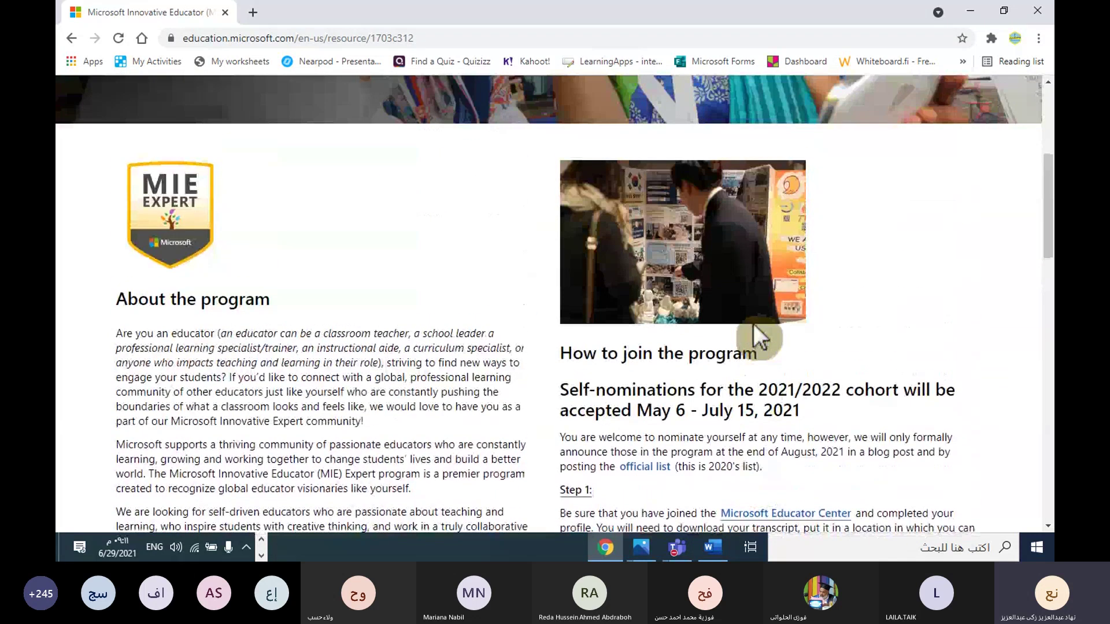
pyautogui.scroll(4, 558, 262)
pyautogui.scroll(-8, 557, 270)
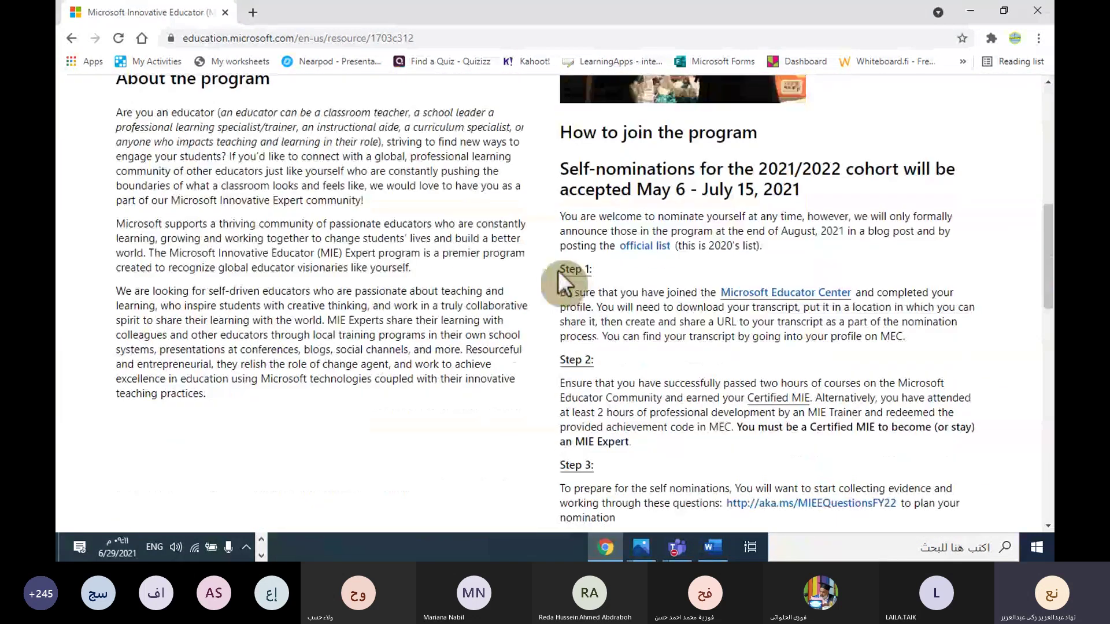
pyautogui.scroll(-9, 558, 270)
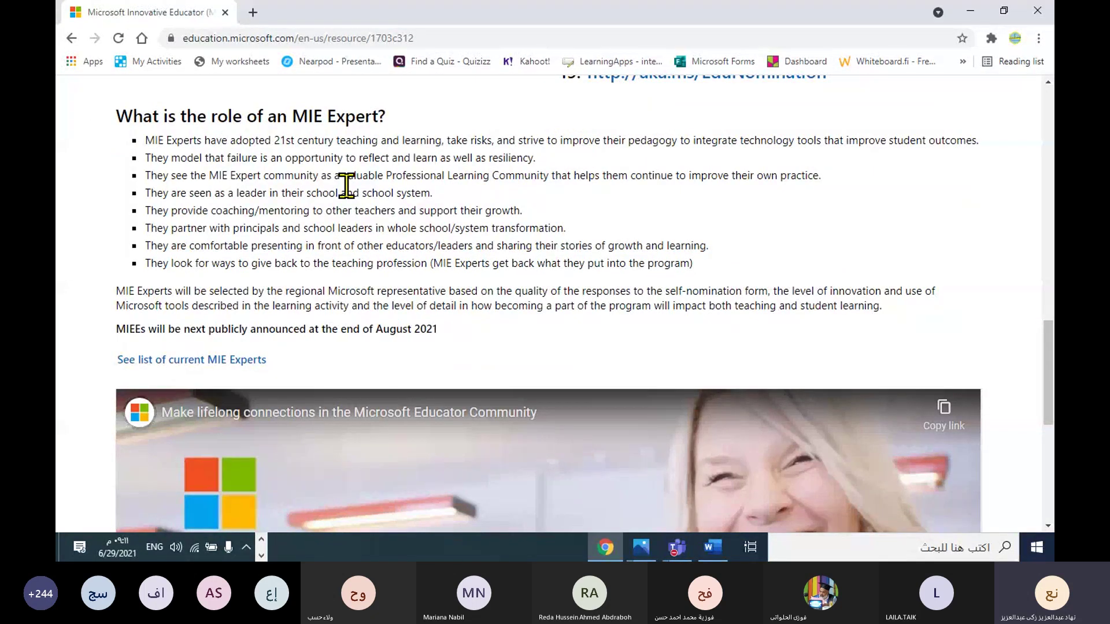
pyautogui.scroll(-7, 346, 191)
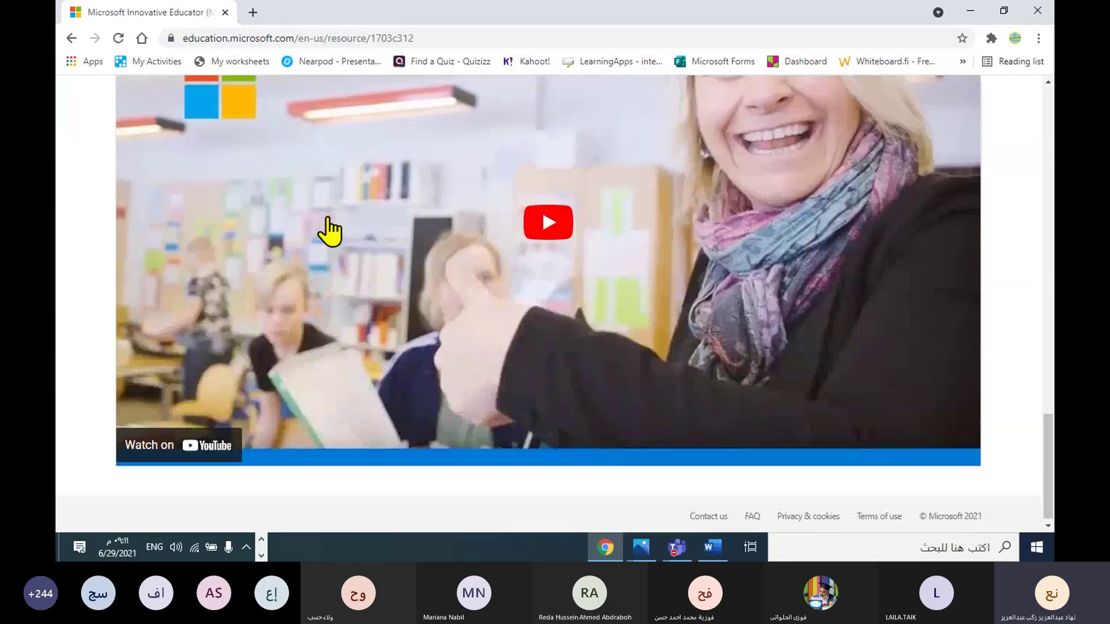
pyautogui.scroll(1, 324, 229)
pyautogui.scroll(3, 329, 231)
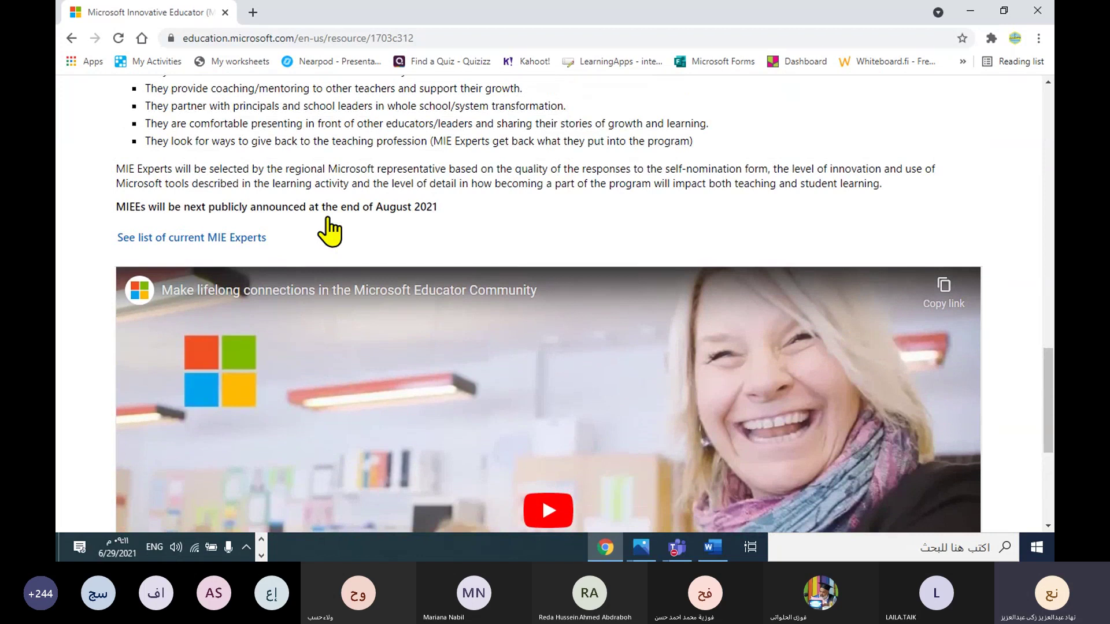
pyautogui.scroll(2, 330, 231)
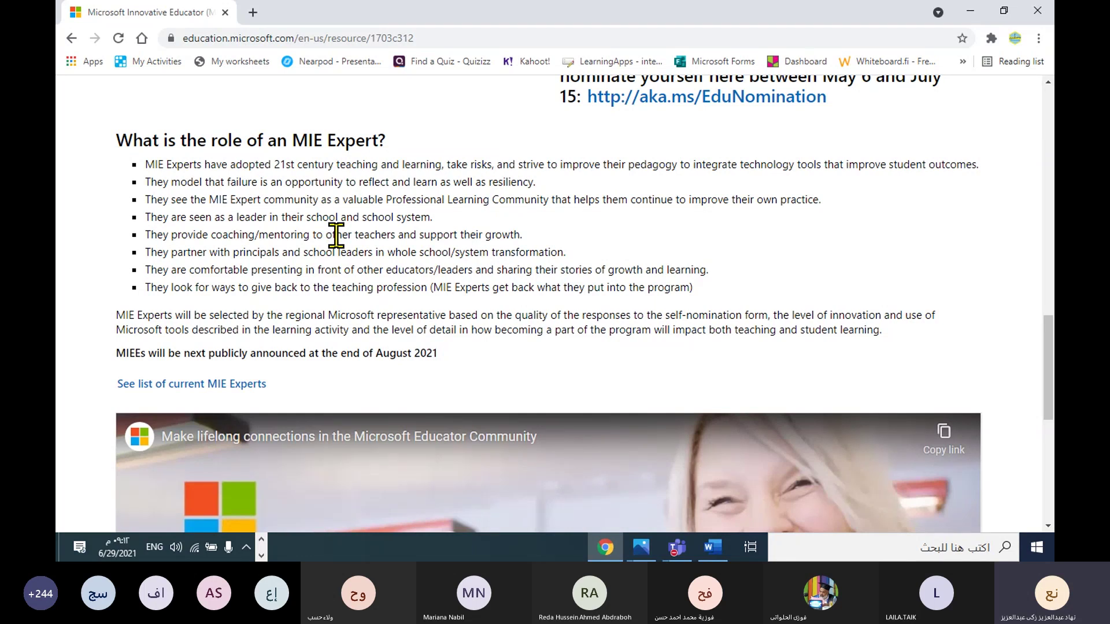
pyautogui.scroll(4, 347, 237)
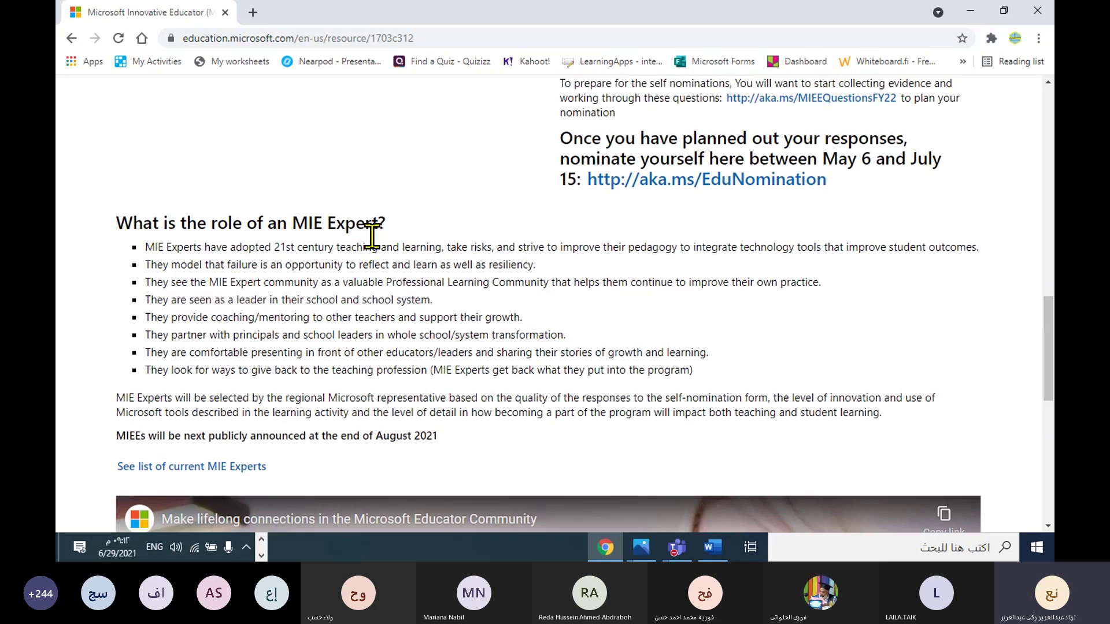
pyautogui.scroll(5, 371, 236)
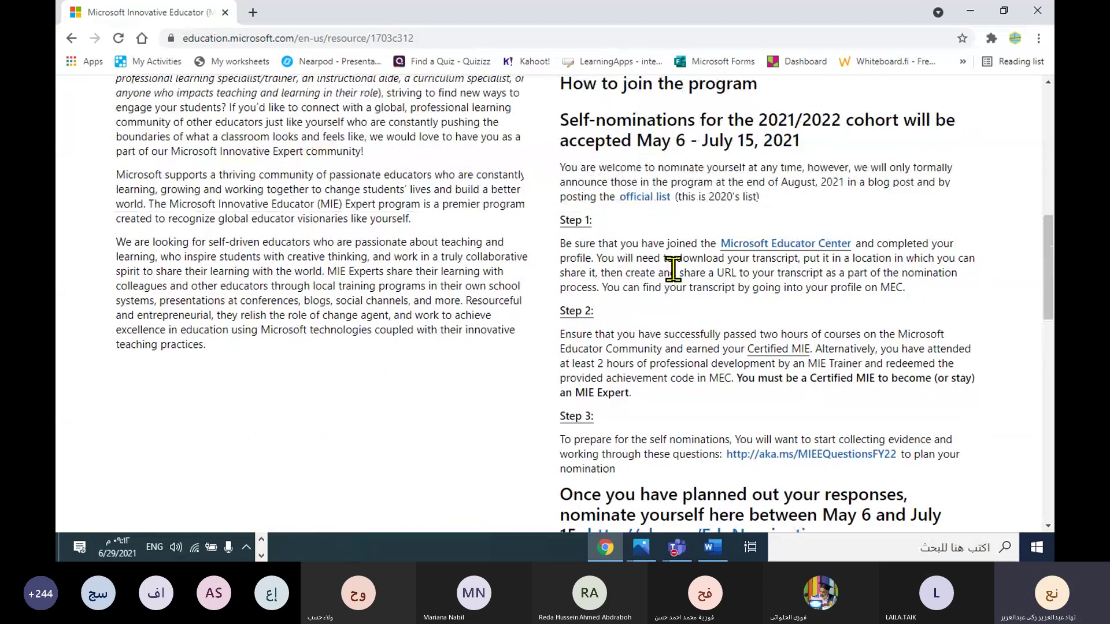
pyautogui.scroll(-3, 673, 269)
pyautogui.scroll(8, 614, 272)
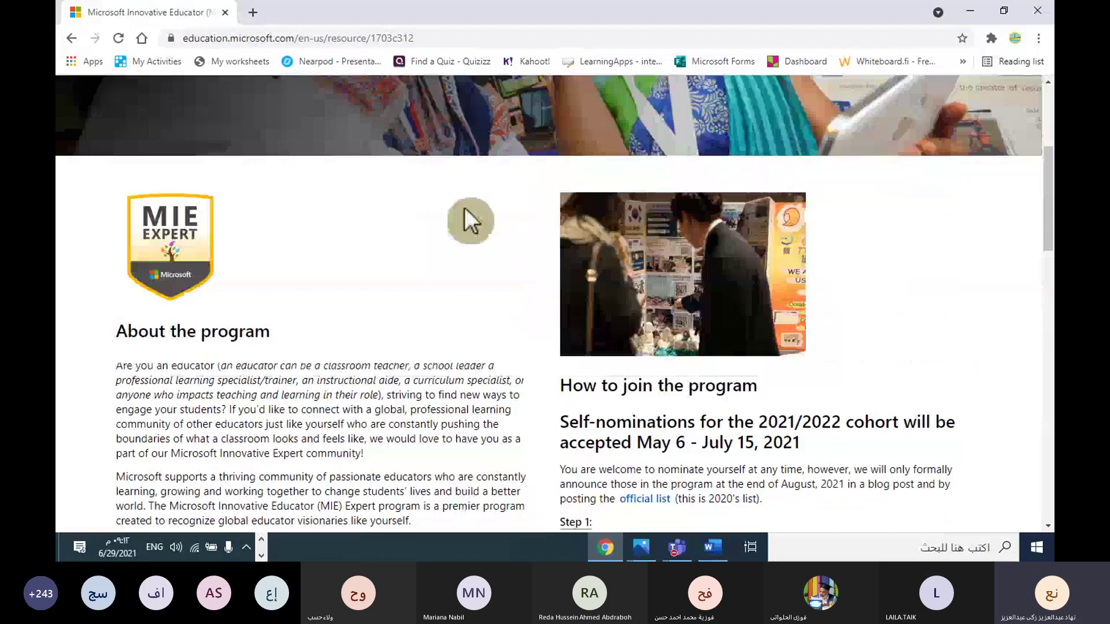
pyautogui.scroll(1, 466, 210)
# Step: Translate the MIE Expert page to Arabic (العربية) and scroll through the translated content
pyautogui.rightClick(434, 303)
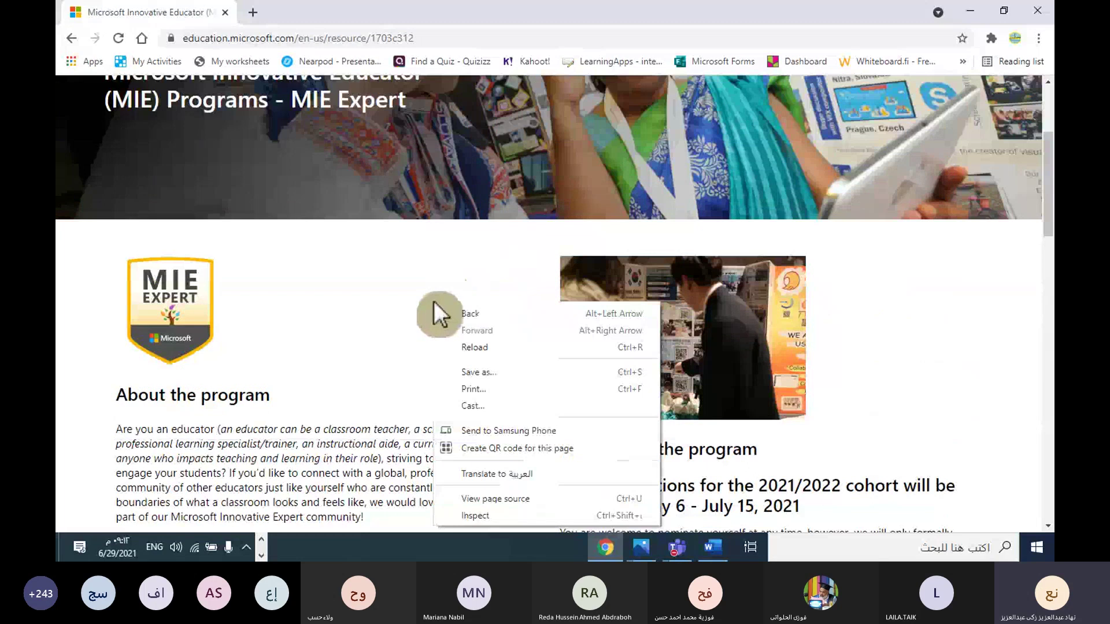
pyautogui.rightClick(361, 273)
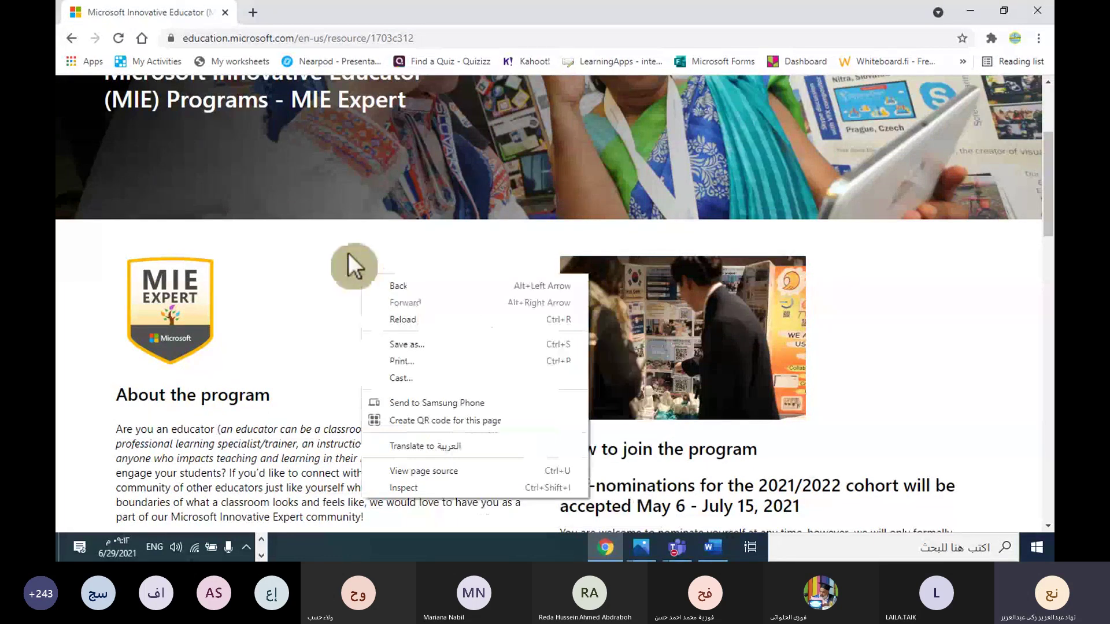
pyautogui.click(312, 269)
pyautogui.rightClick(433, 279)
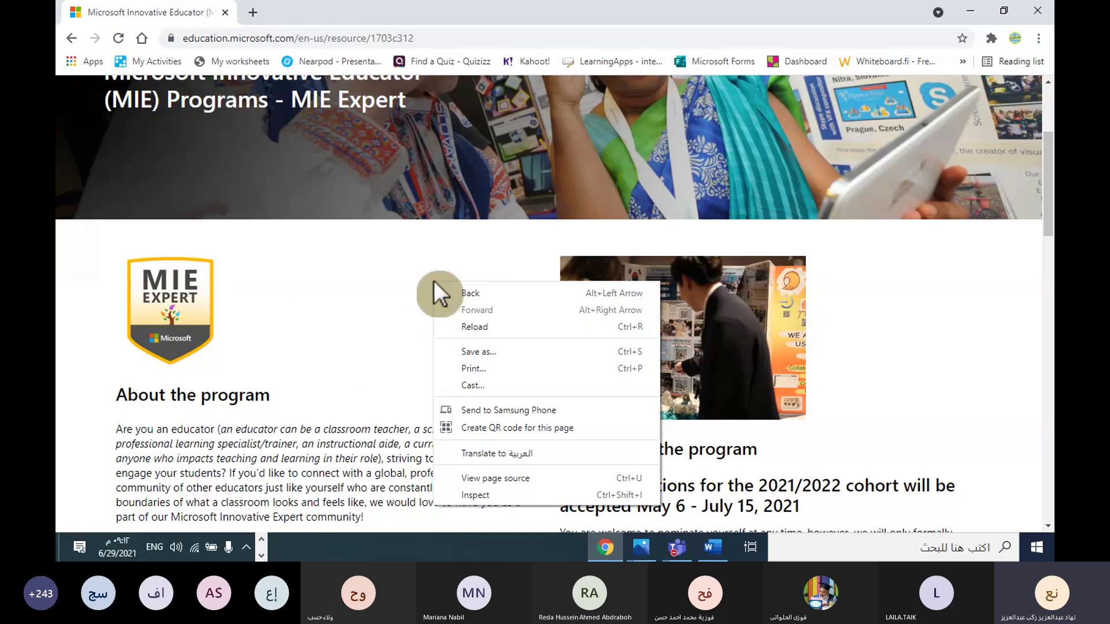
pyautogui.click(496, 453)
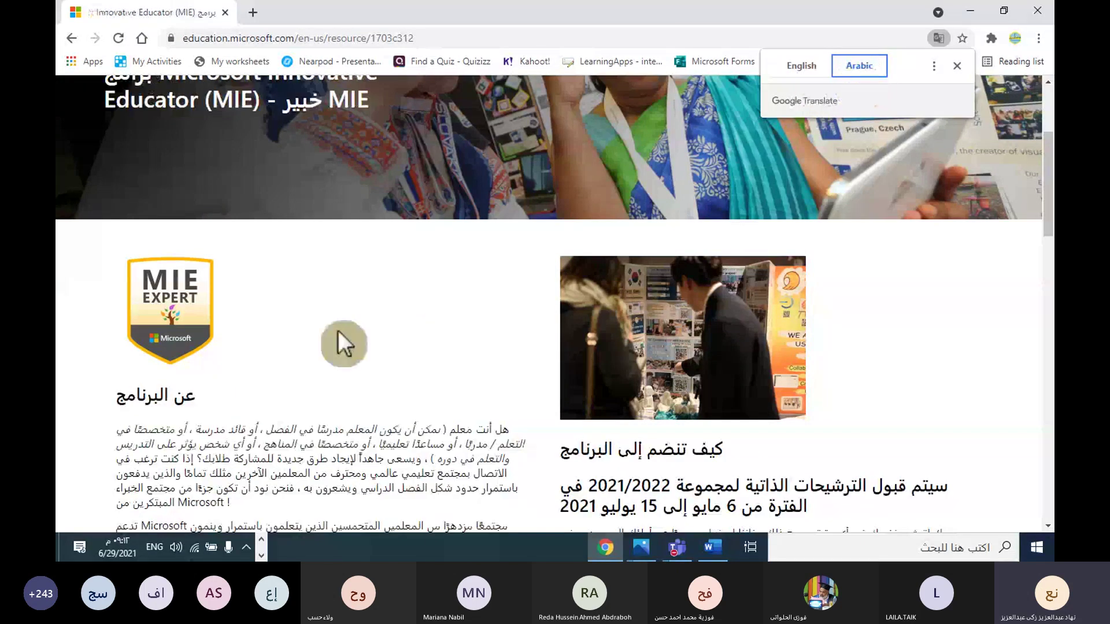
pyautogui.scroll(-12, 338, 331)
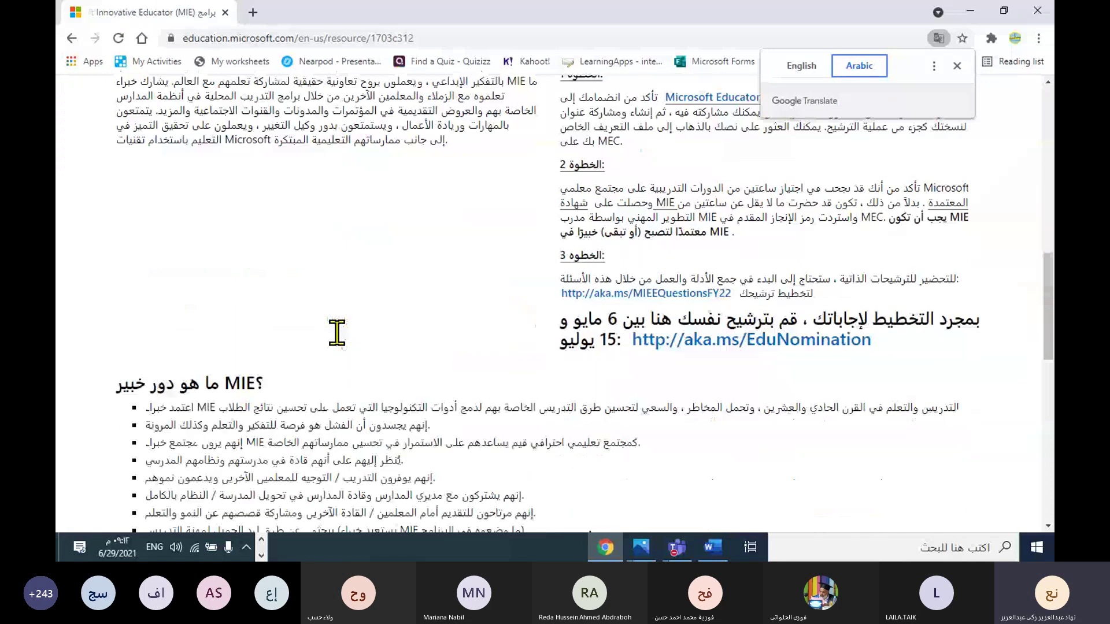
pyautogui.scroll(6, 337, 332)
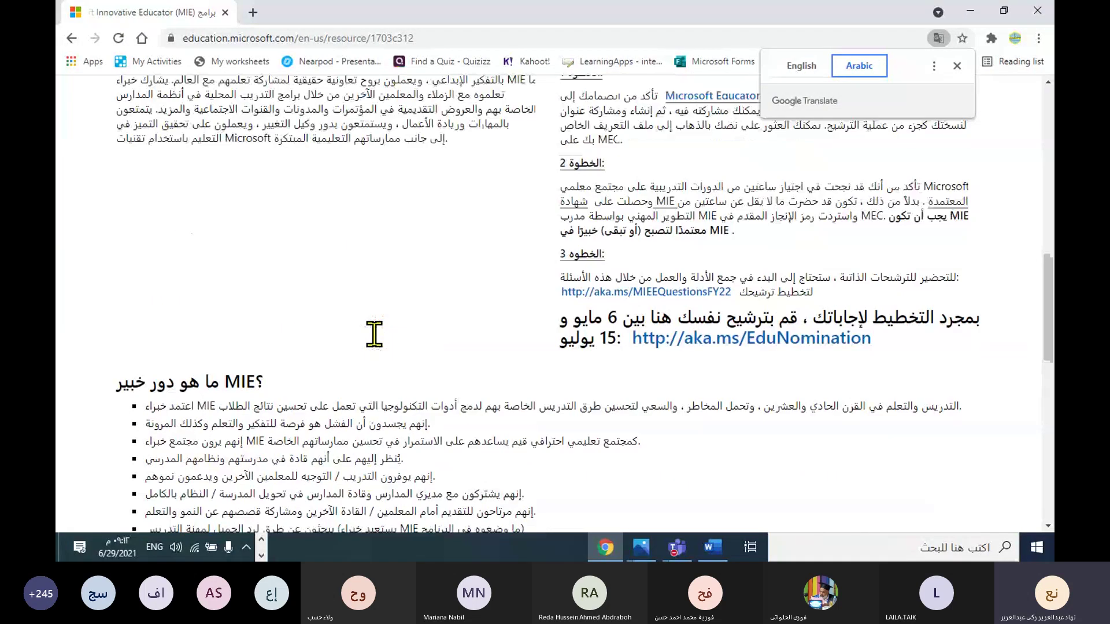
pyautogui.scroll(5, 374, 335)
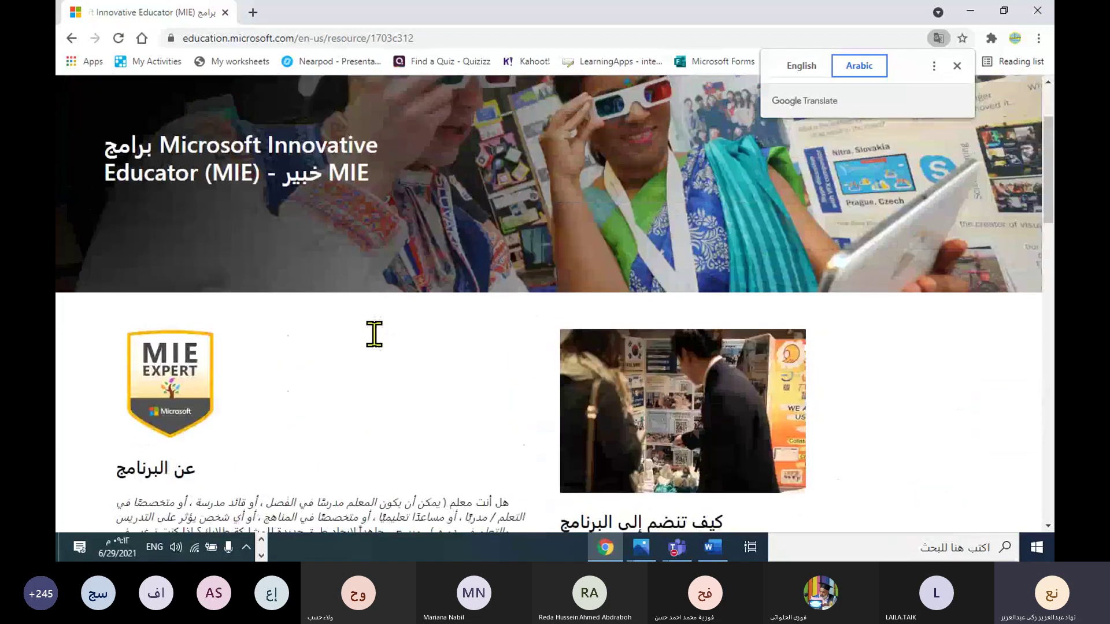
pyautogui.scroll(-6, 374, 334)
pyautogui.scroll(-5, 375, 334)
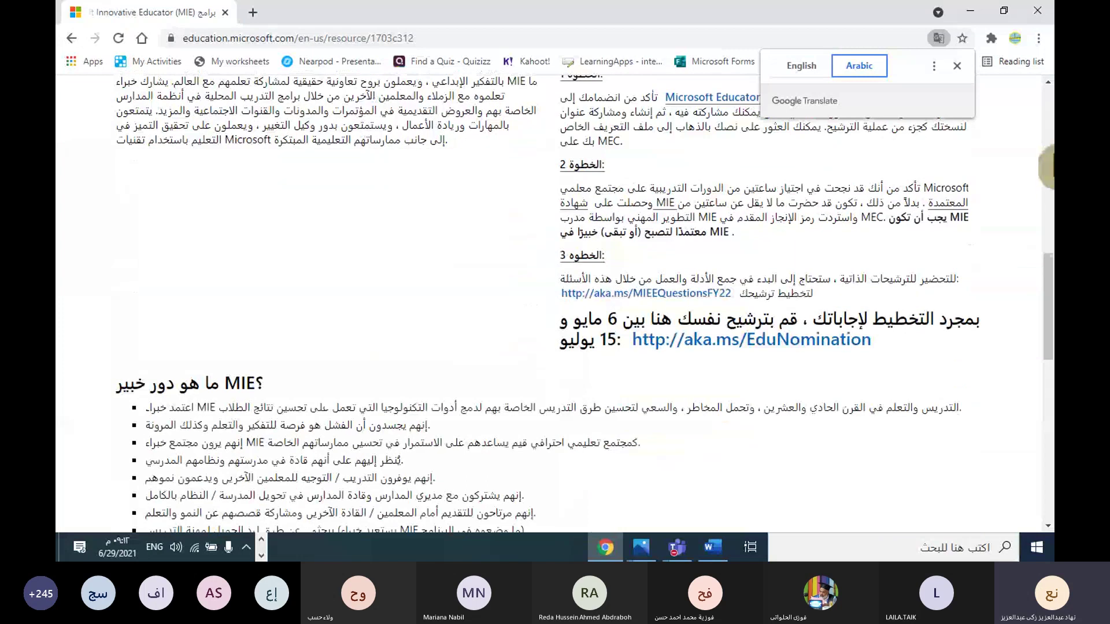
# Step: Close the Google Translate popup on the Arabic MIE Expert page
pyautogui.click(958, 65)
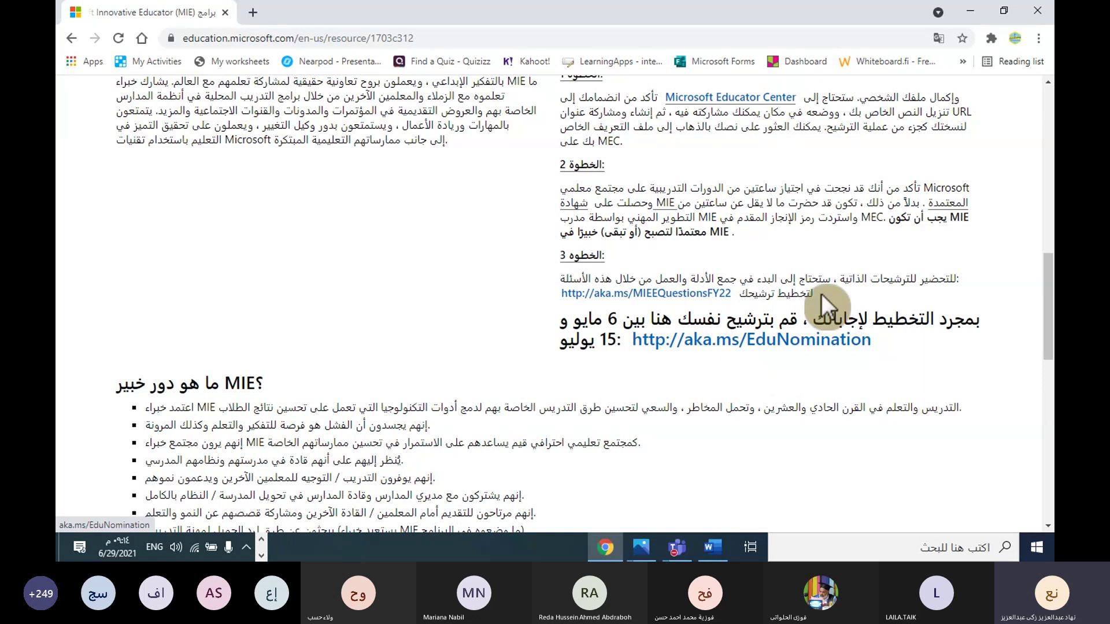
# Step: Open the aka.ms/MIEEQuestionsFY22 document, review it to the Phase 3 long-answer questions, then return to the MIE tab
pyautogui.click(689, 304)
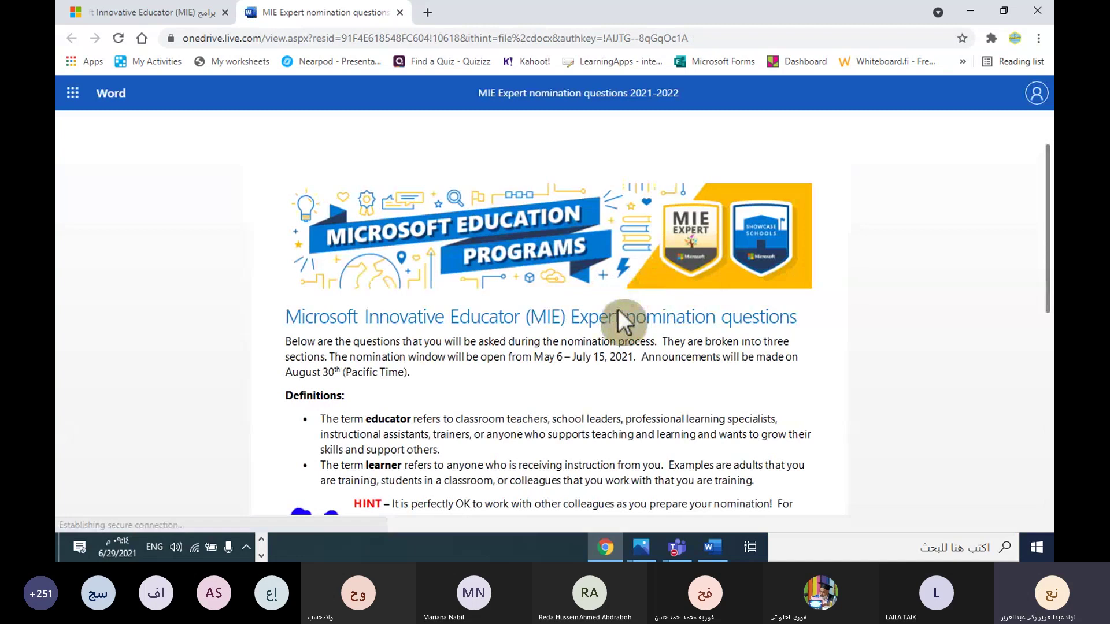
pyautogui.scroll(-8, 619, 309)
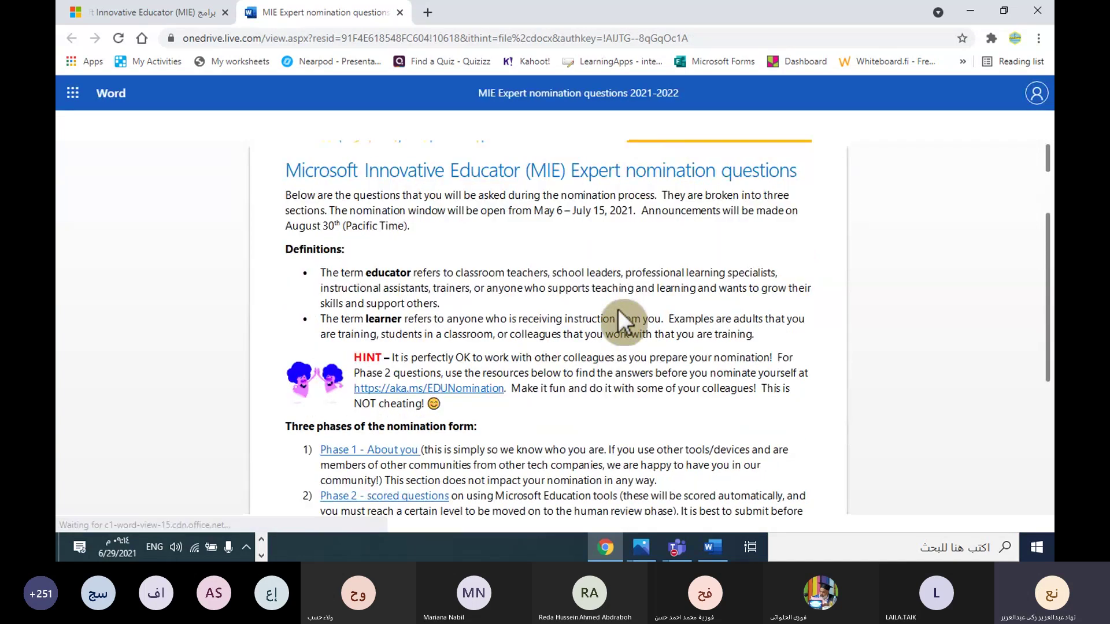
pyautogui.scroll(5, 560, 363)
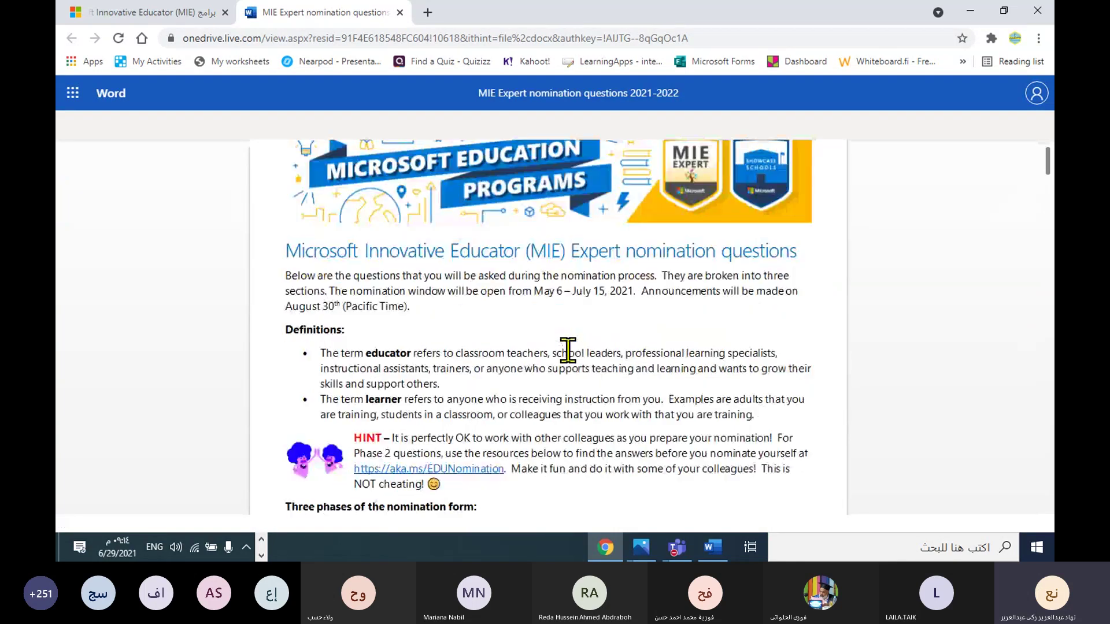
pyautogui.scroll(-15, 571, 346)
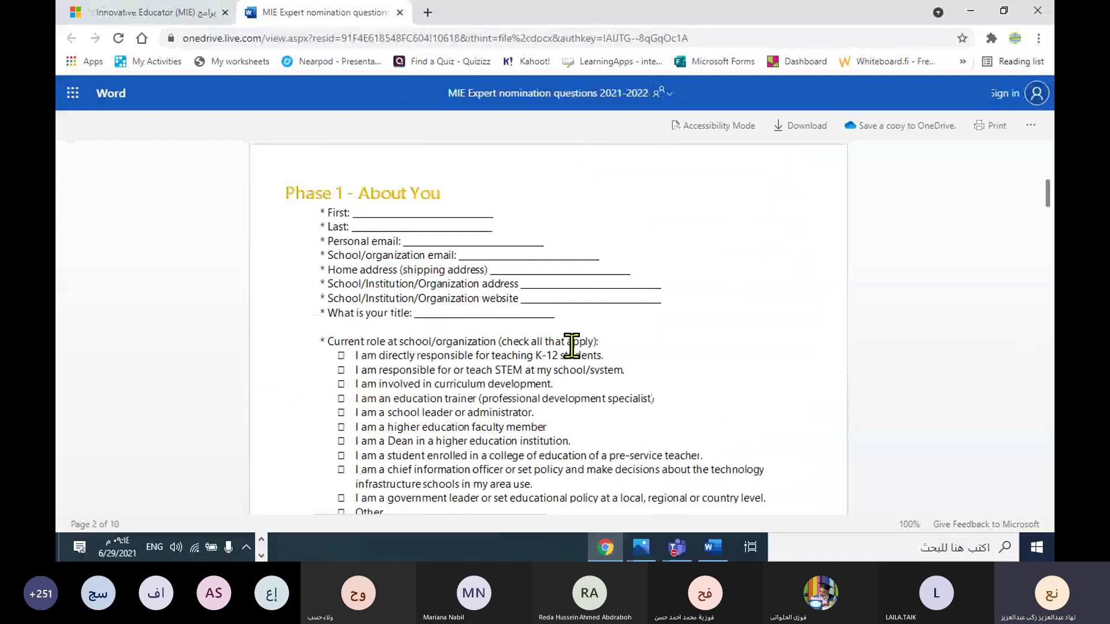
pyautogui.scroll(-14, 571, 345)
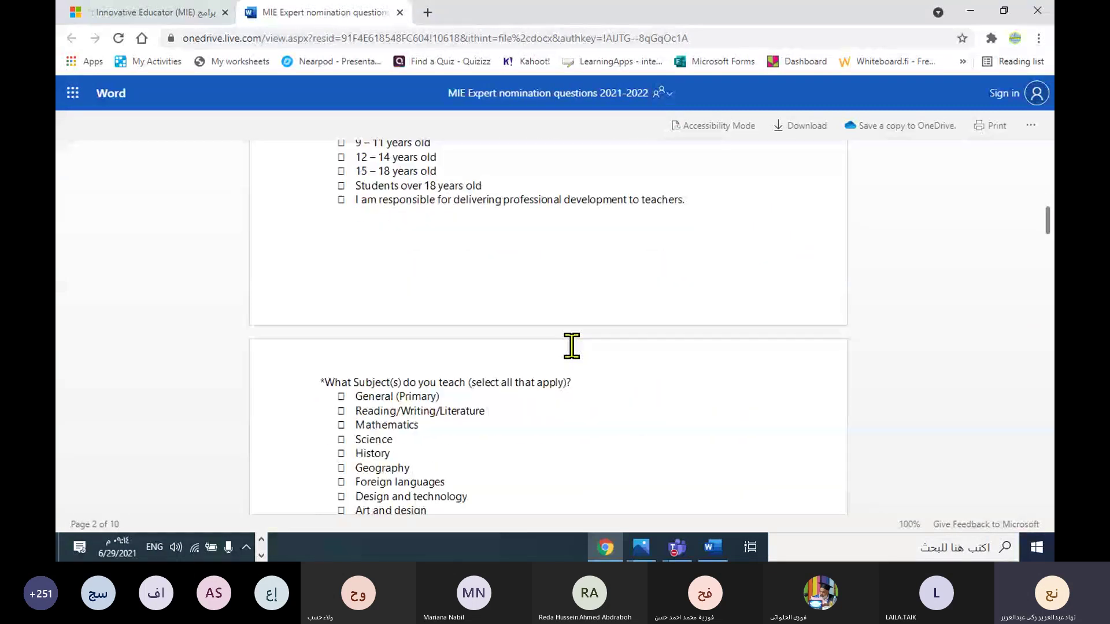
pyautogui.scroll(-15, 571, 345)
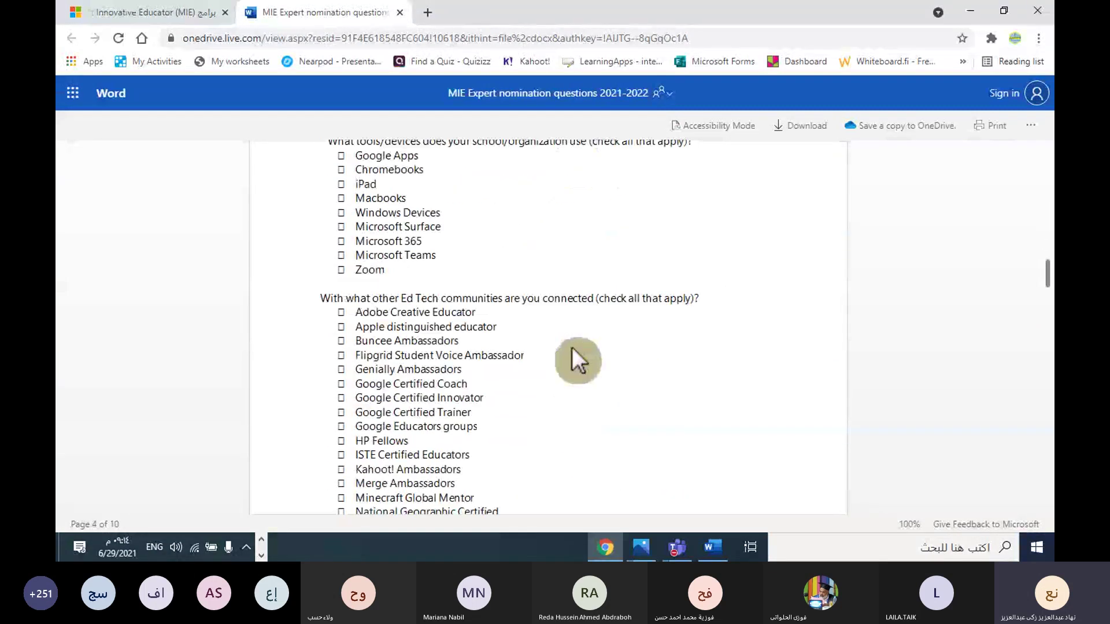
pyautogui.scroll(-3, 571, 347)
pyautogui.scroll(9, 571, 348)
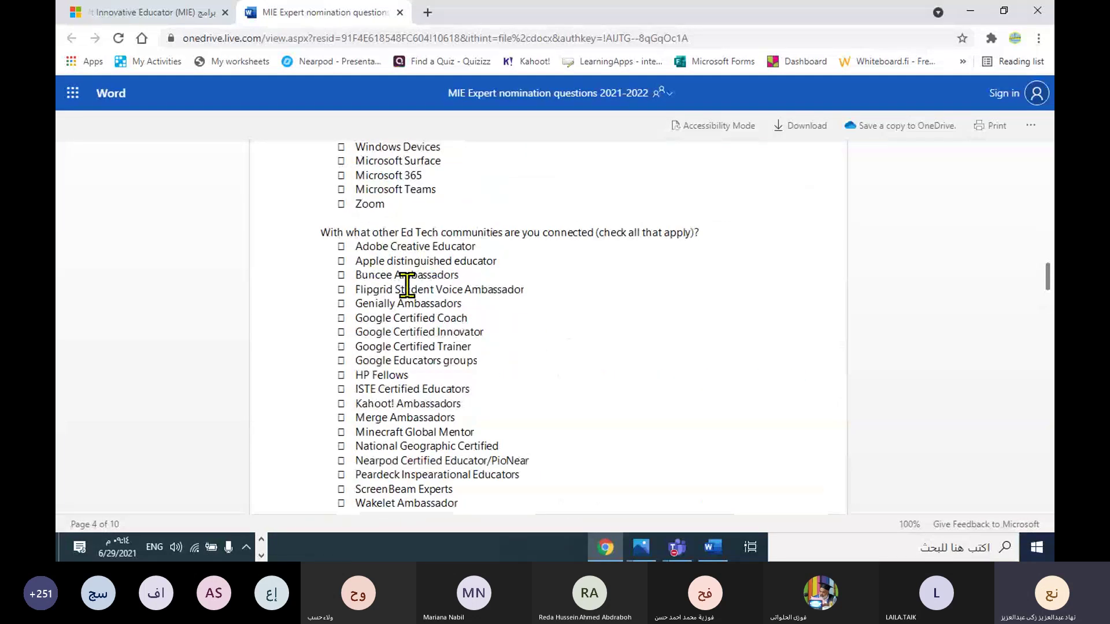
pyautogui.scroll(-3, 490, 298)
pyautogui.scroll(-15, 489, 302)
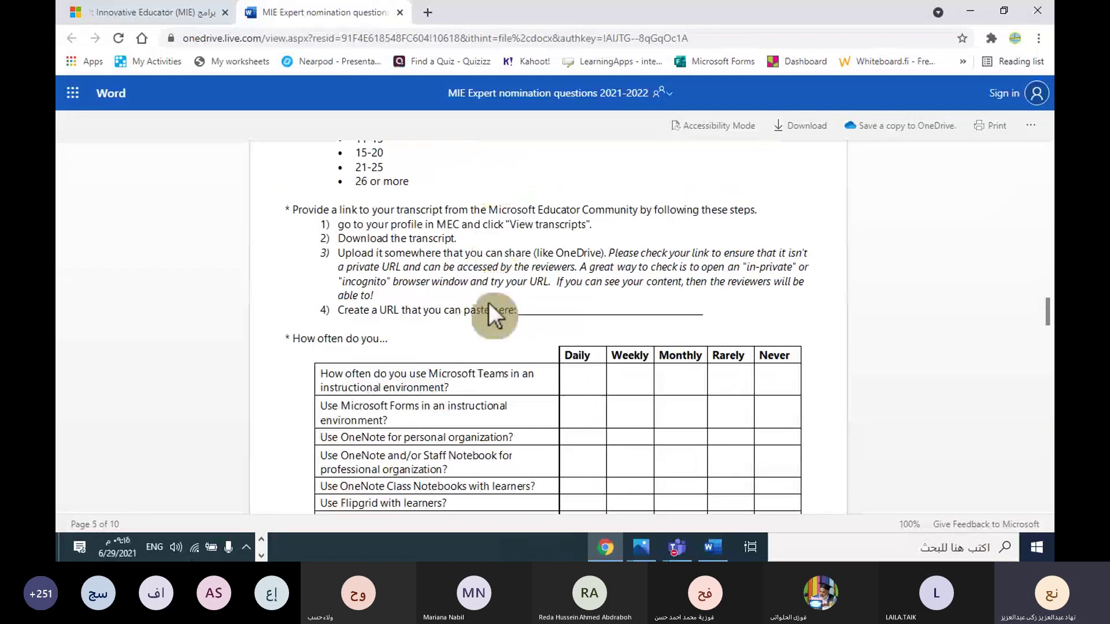
pyautogui.scroll(-15, 492, 314)
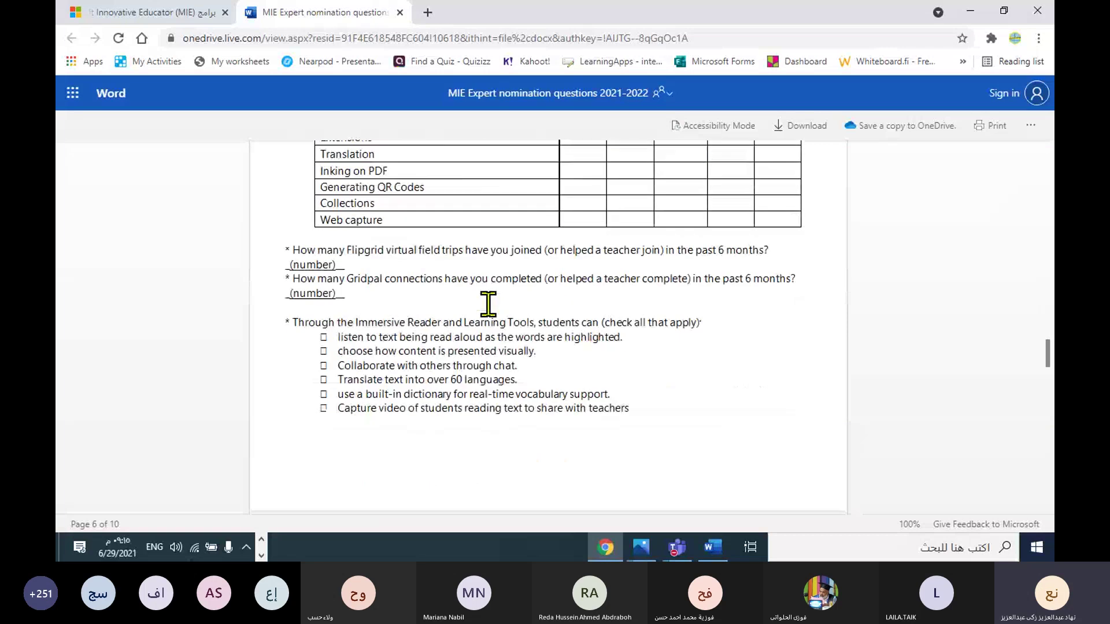
pyautogui.scroll(-15, 488, 304)
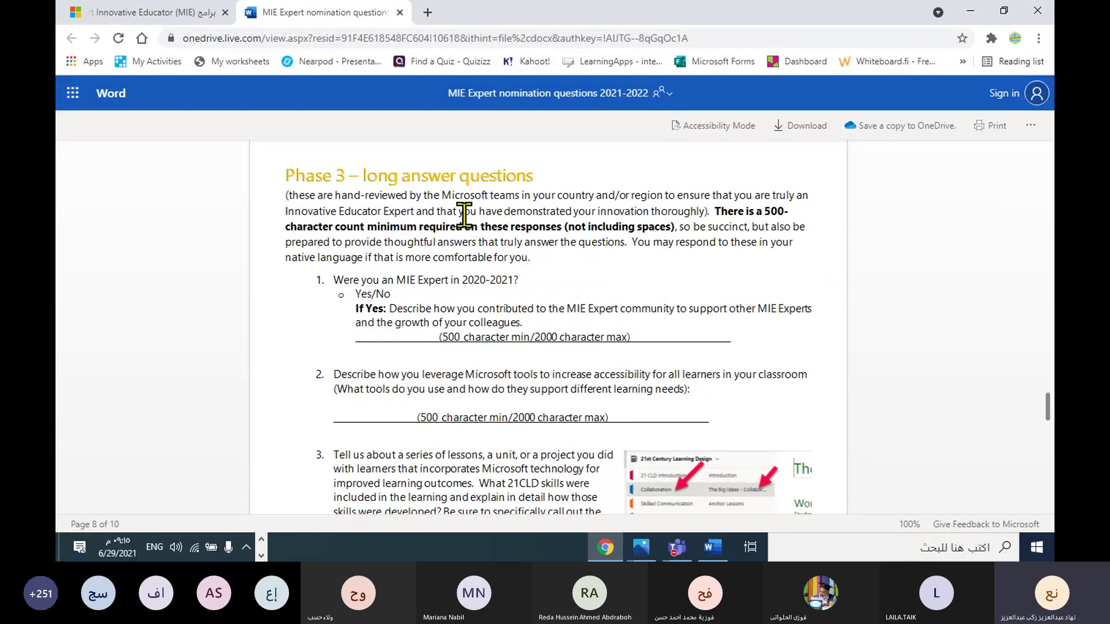
pyautogui.scroll(-2, 387, 271)
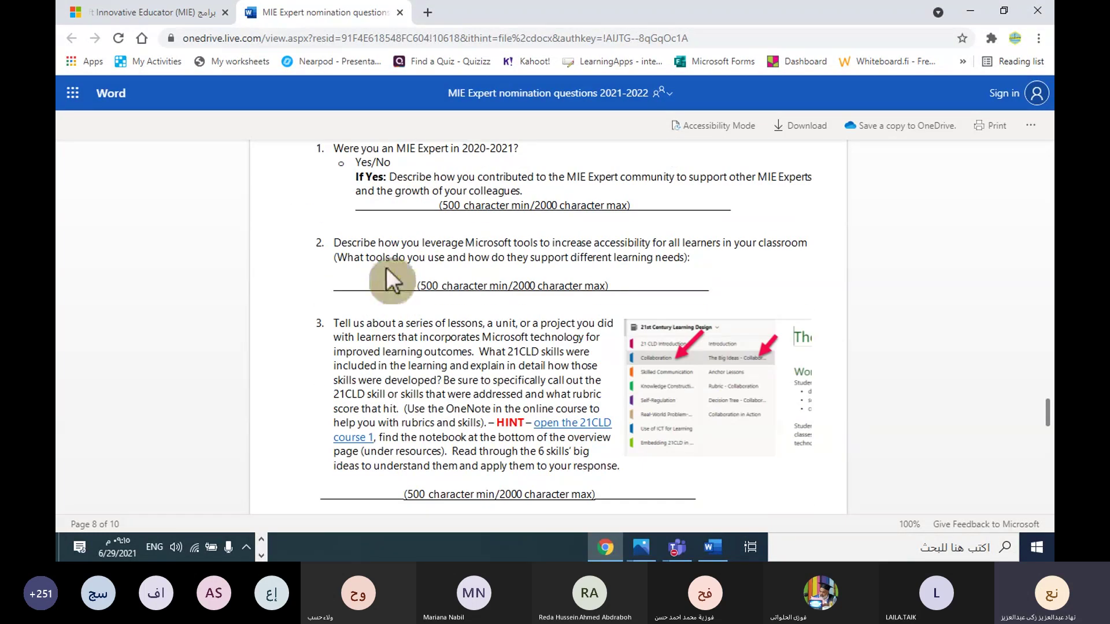
pyautogui.scroll(1, 376, 269)
pyautogui.scroll(-7, 376, 306)
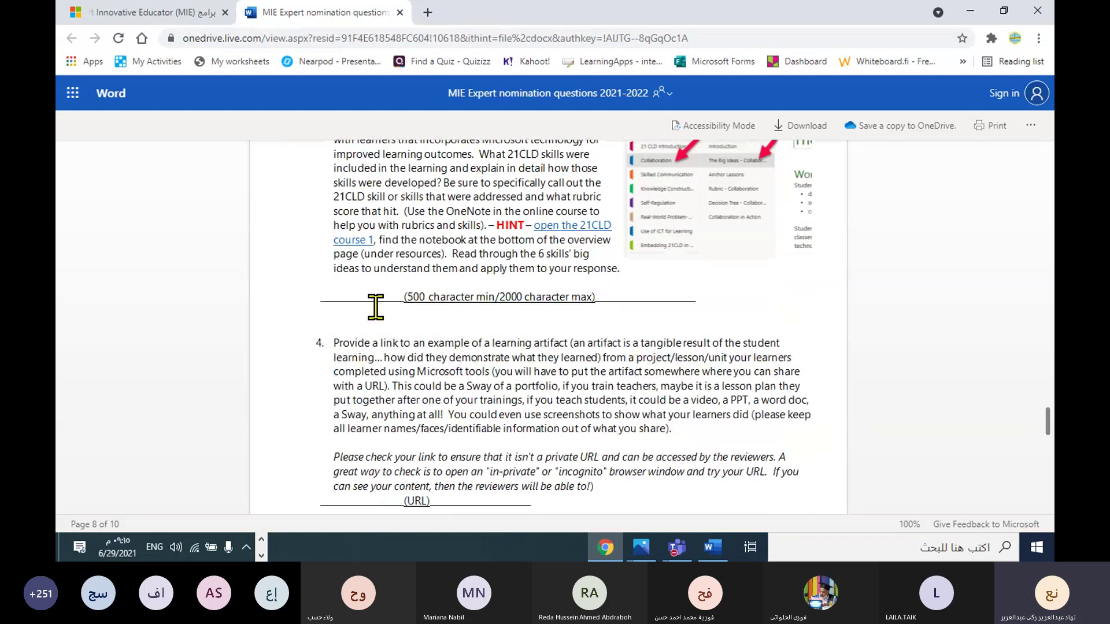
pyautogui.scroll(-3, 384, 366)
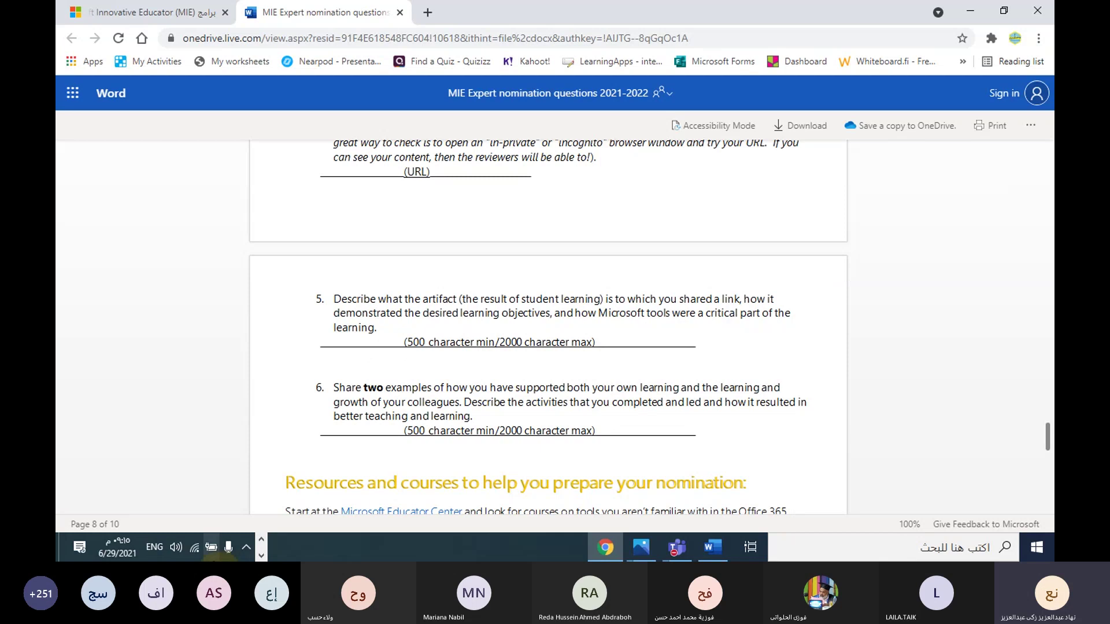
pyautogui.click(189, 12)
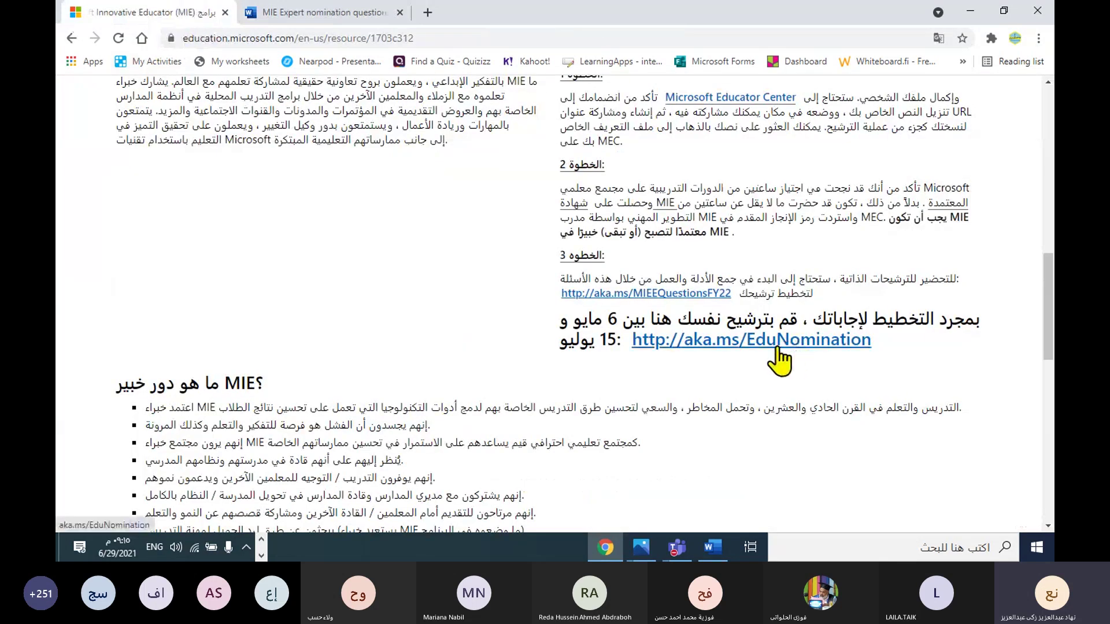
# Step: Open the aka.ms/EduNomination site and go to its Register Now or Sign In page
pyautogui.click(815, 345)
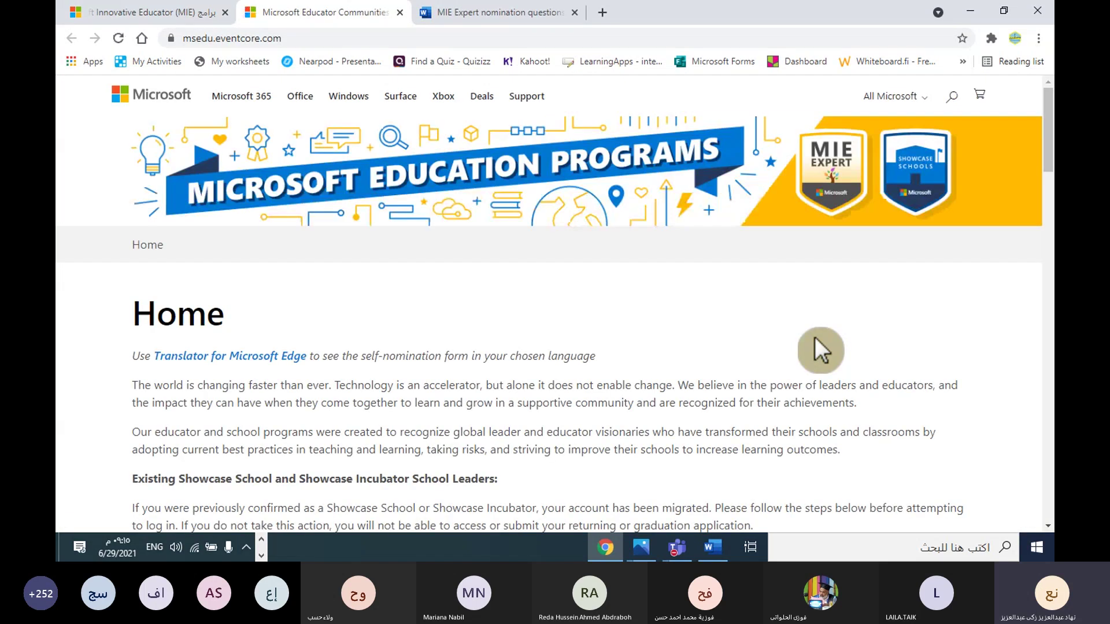
pyautogui.scroll(-3, 627, 226)
pyautogui.scroll(-5, 631, 235)
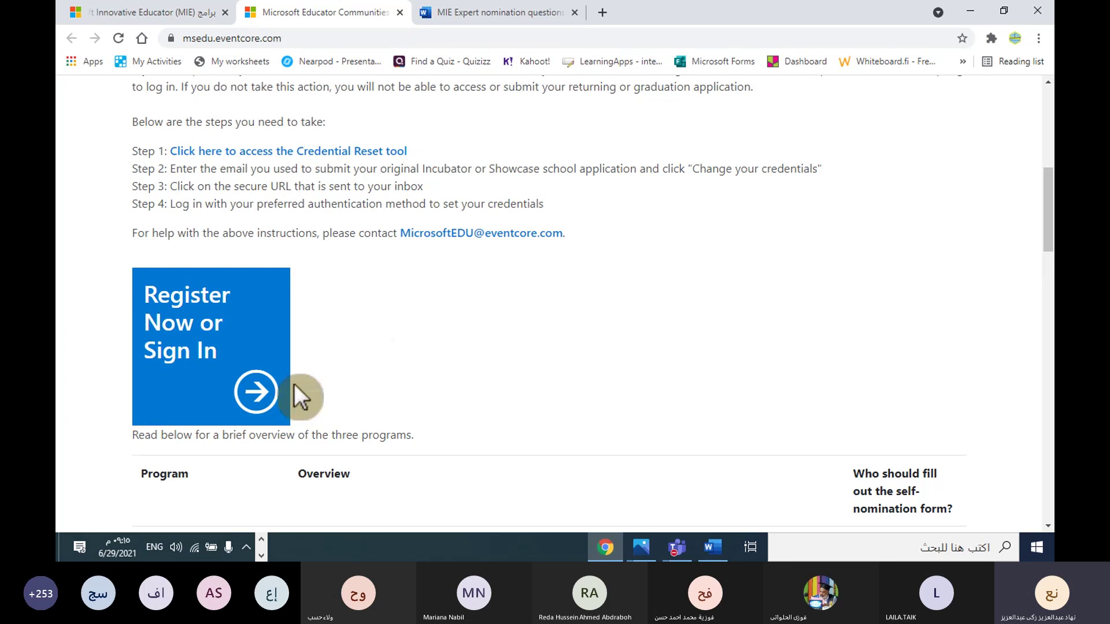
pyautogui.click(269, 396)
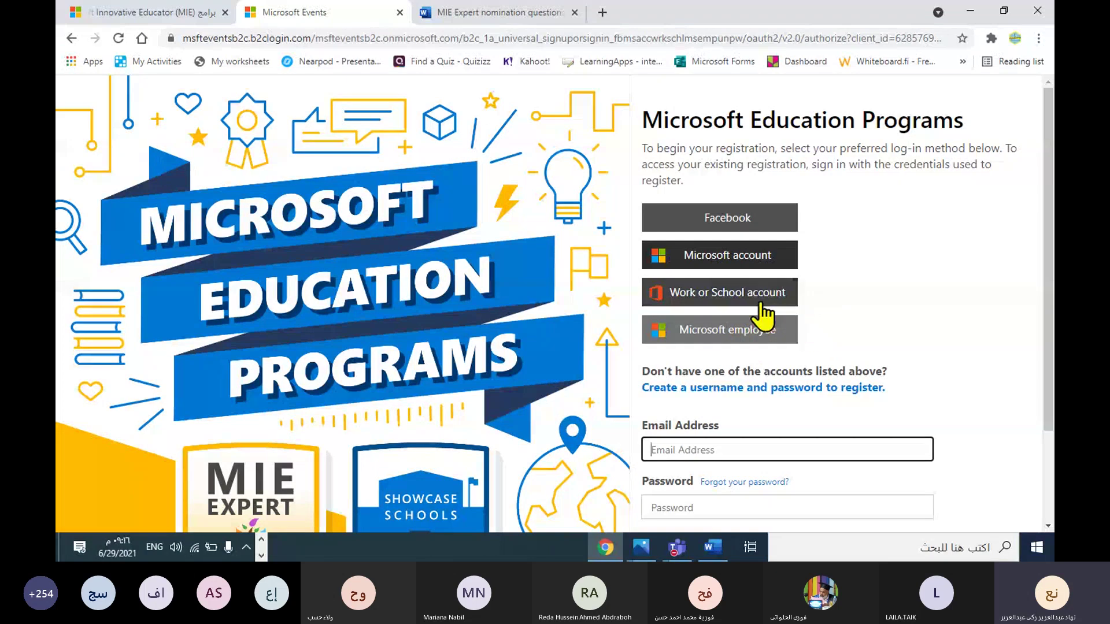
# Step: Retry reaching the self-nomination site after the work or school sign-in stalls
pyautogui.click(714, 289)
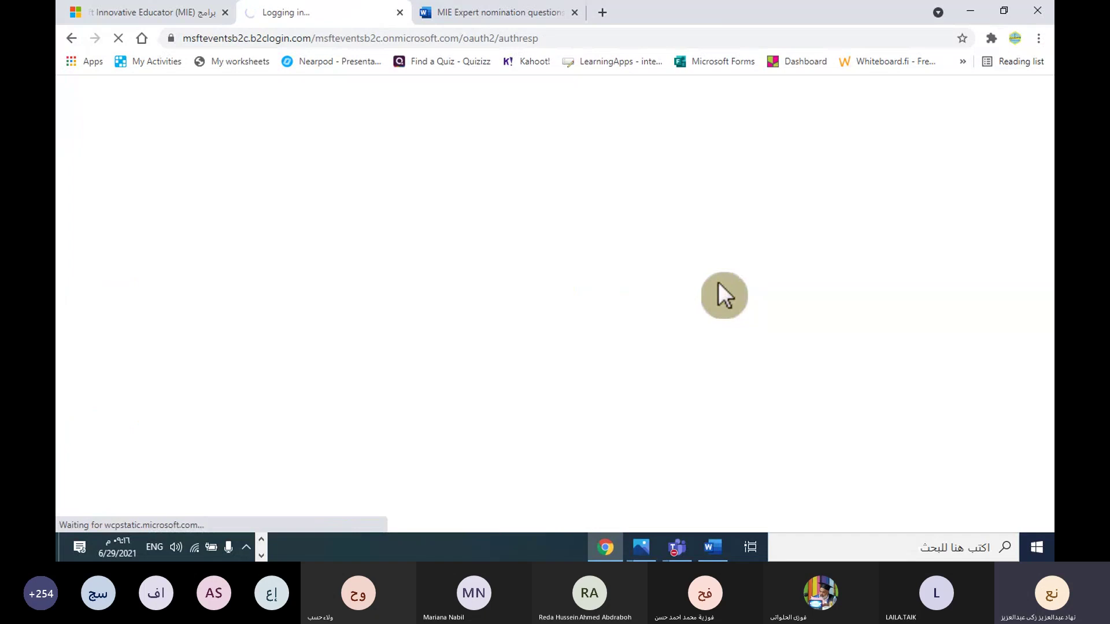
pyautogui.click(399, 13)
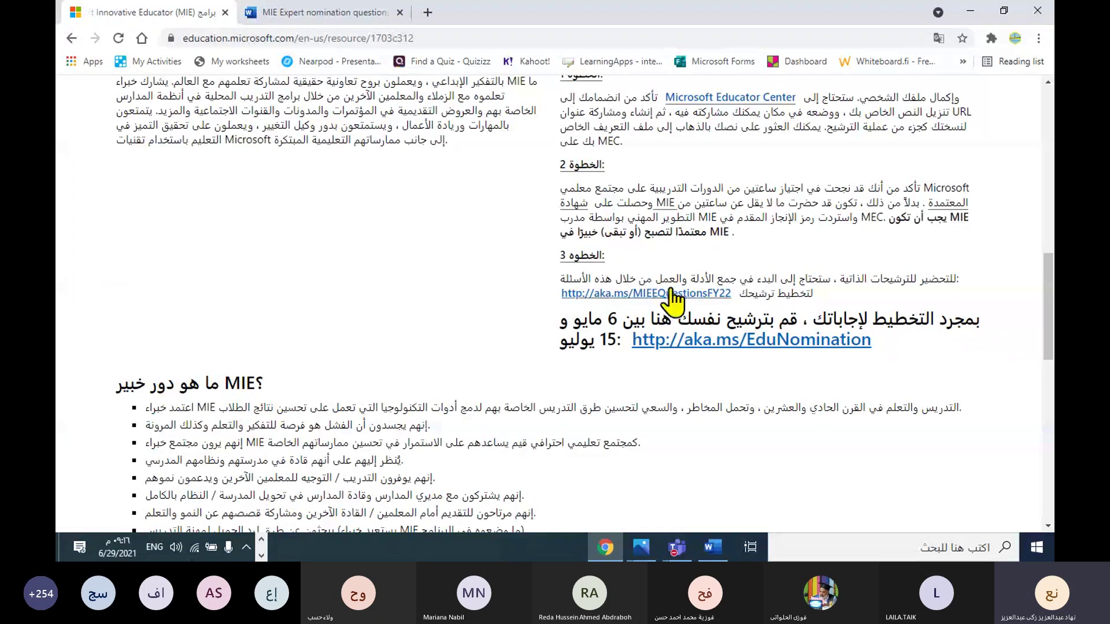
pyautogui.click(694, 338)
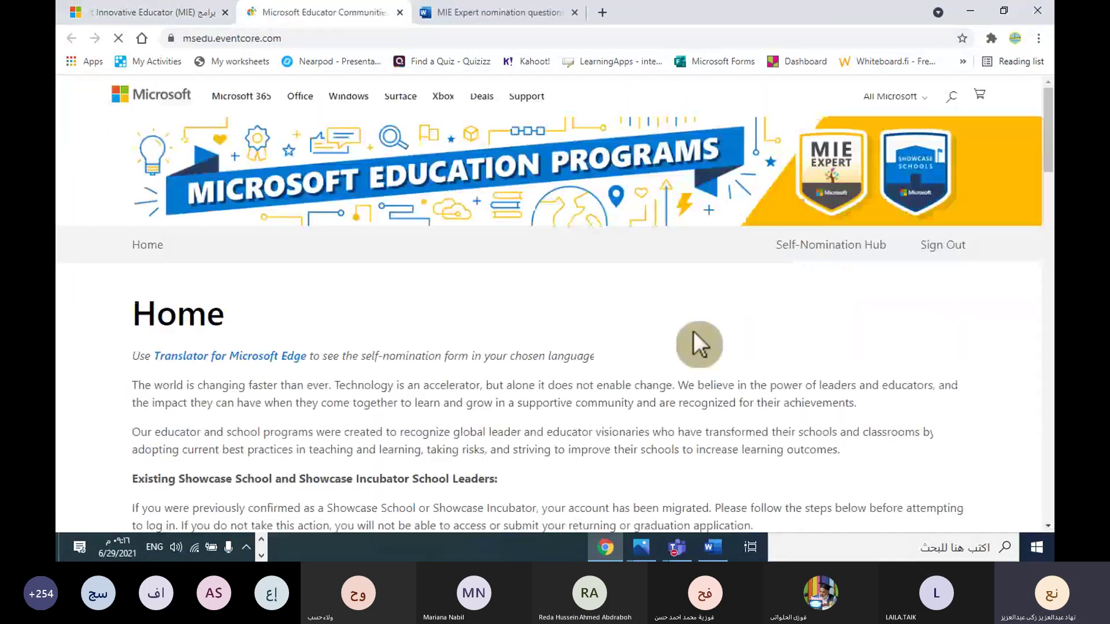
pyautogui.scroll(-7, 657, 302)
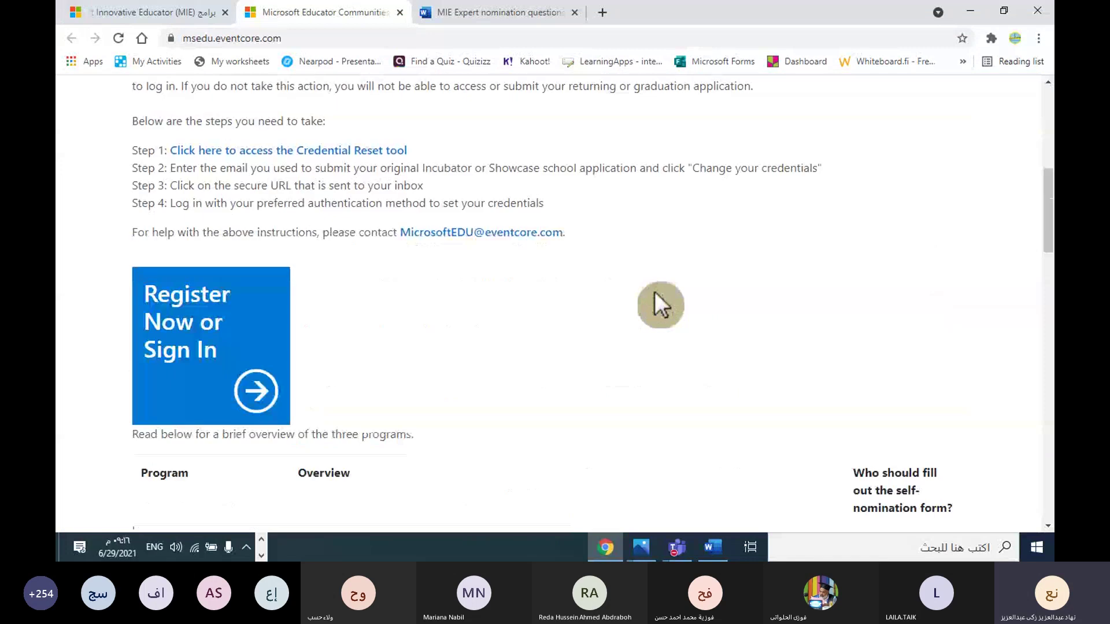
pyautogui.scroll(-4, 661, 305)
pyautogui.click(256, 172)
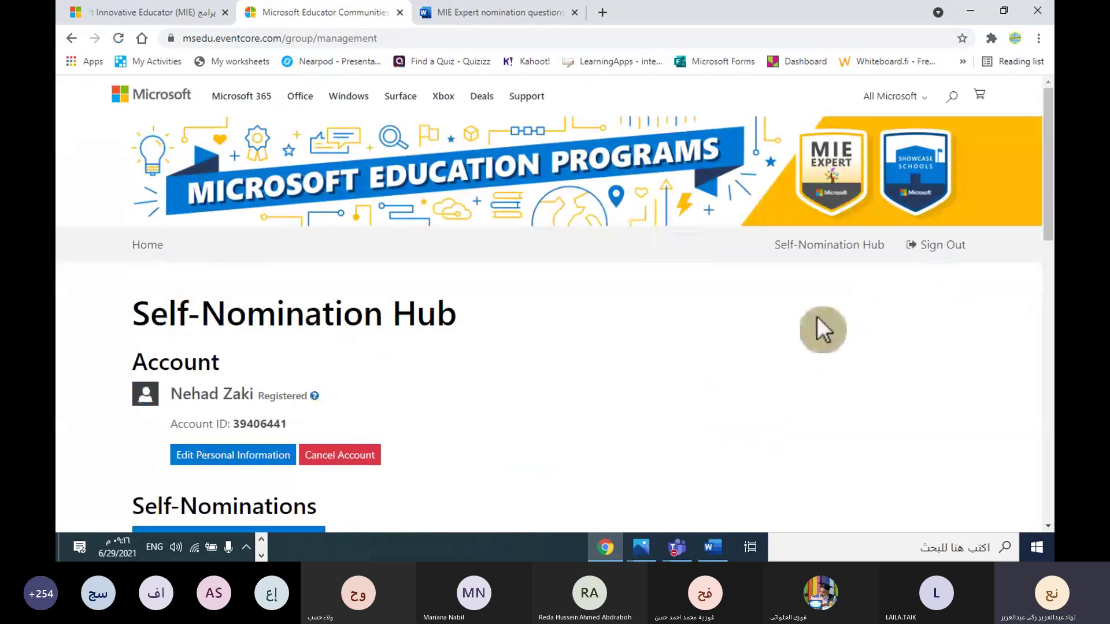
pyautogui.scroll(-2, 818, 319)
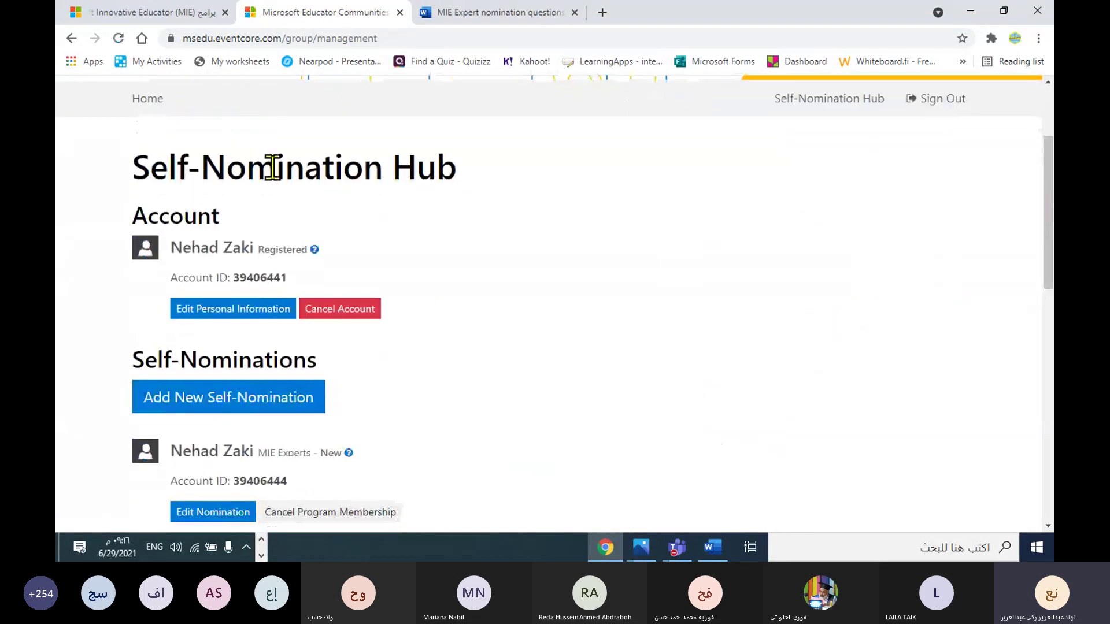
pyautogui.click(199, 13)
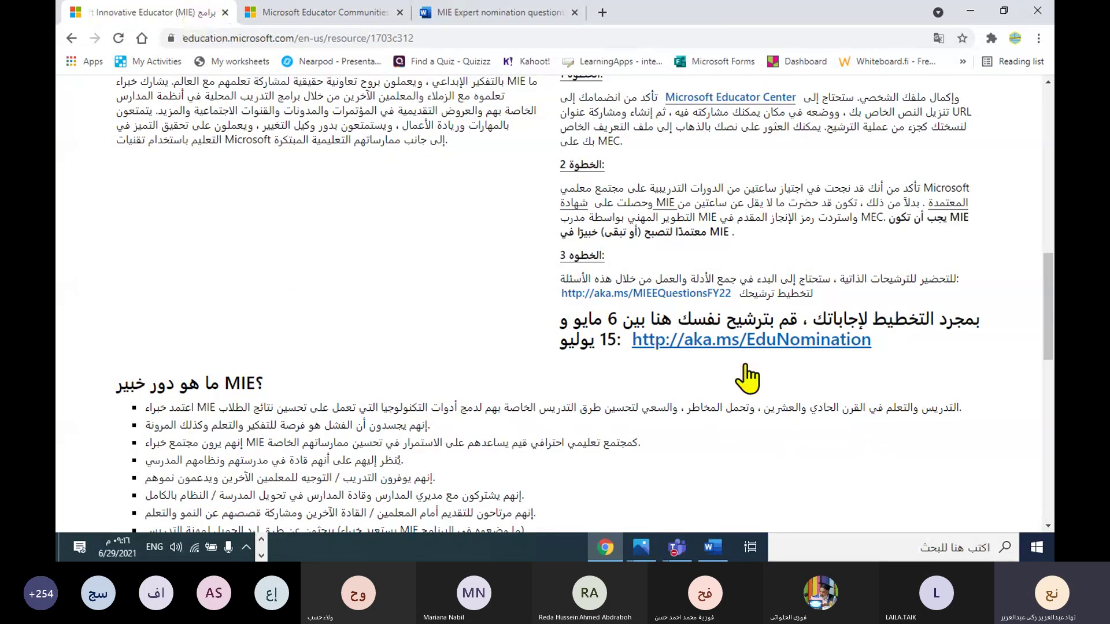
pyautogui.click(743, 342)
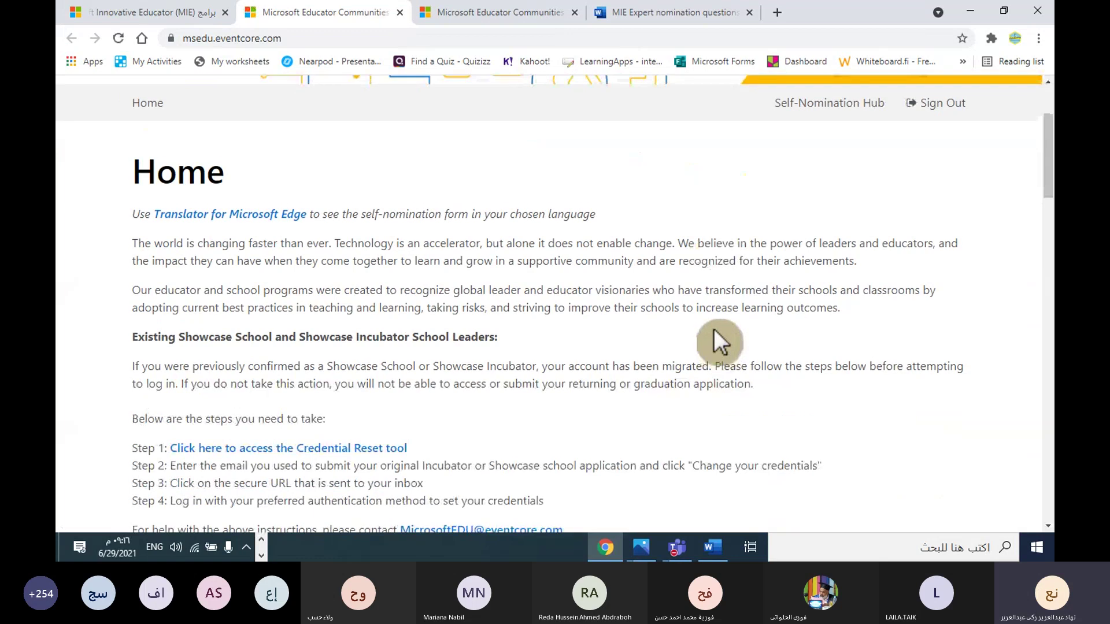
# Step: Sign out of the education programs site and continue to the account sign-in options
pyautogui.click(933, 246)
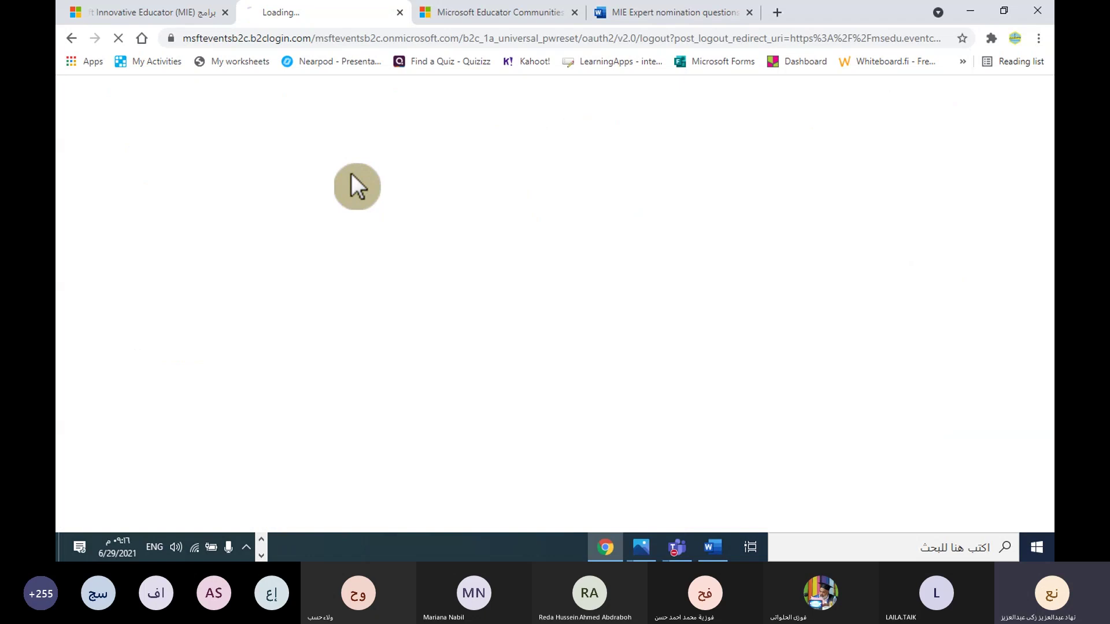
pyautogui.scroll(-4, 467, 301)
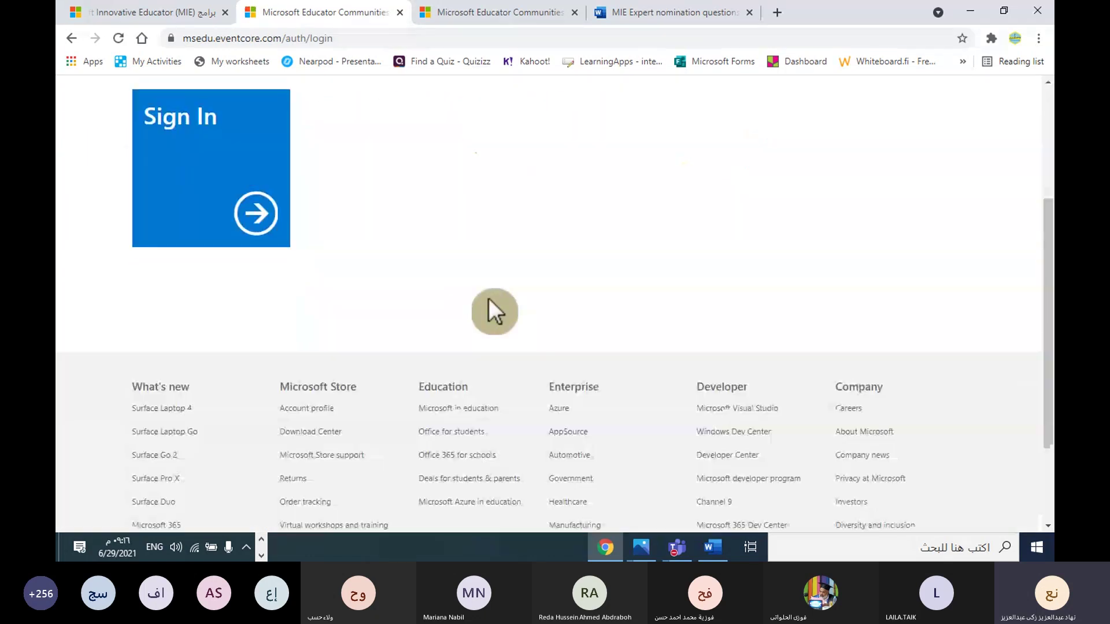
pyautogui.click(257, 198)
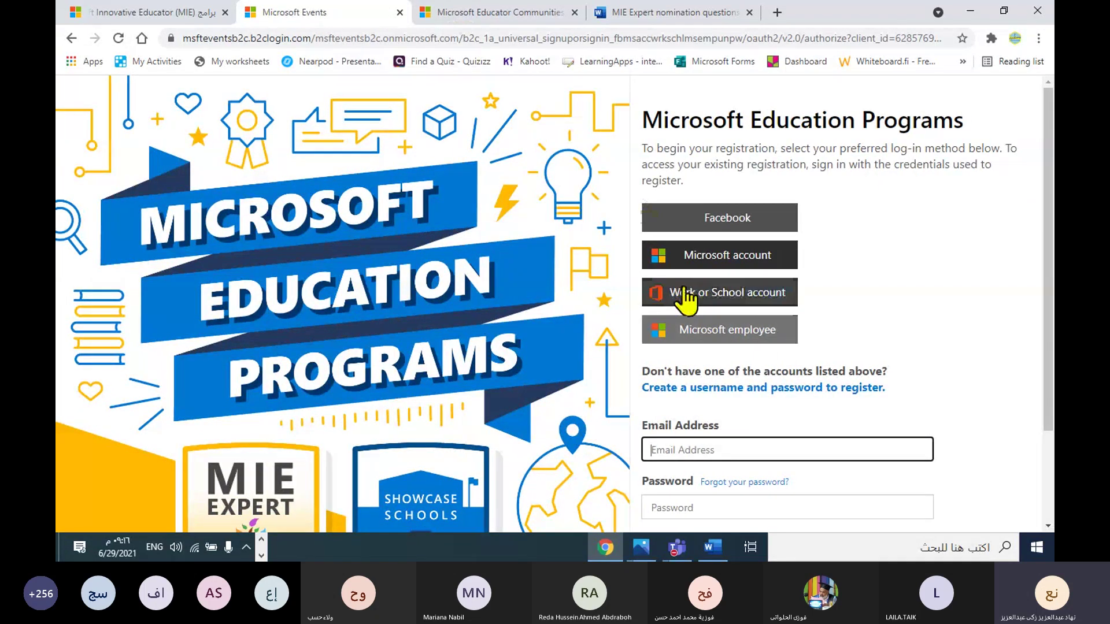
pyautogui.scroll(-2, 722, 301)
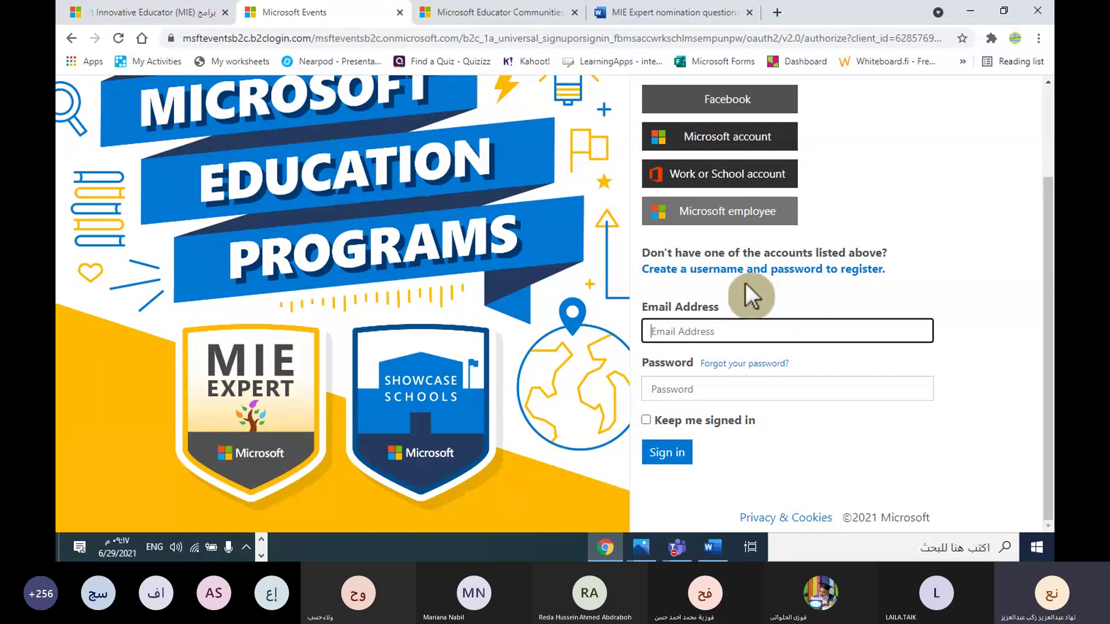
# Step: Open the 'Create a username and password to register' form and try the Email Address field's saved suggestions
pyautogui.click(717, 275)
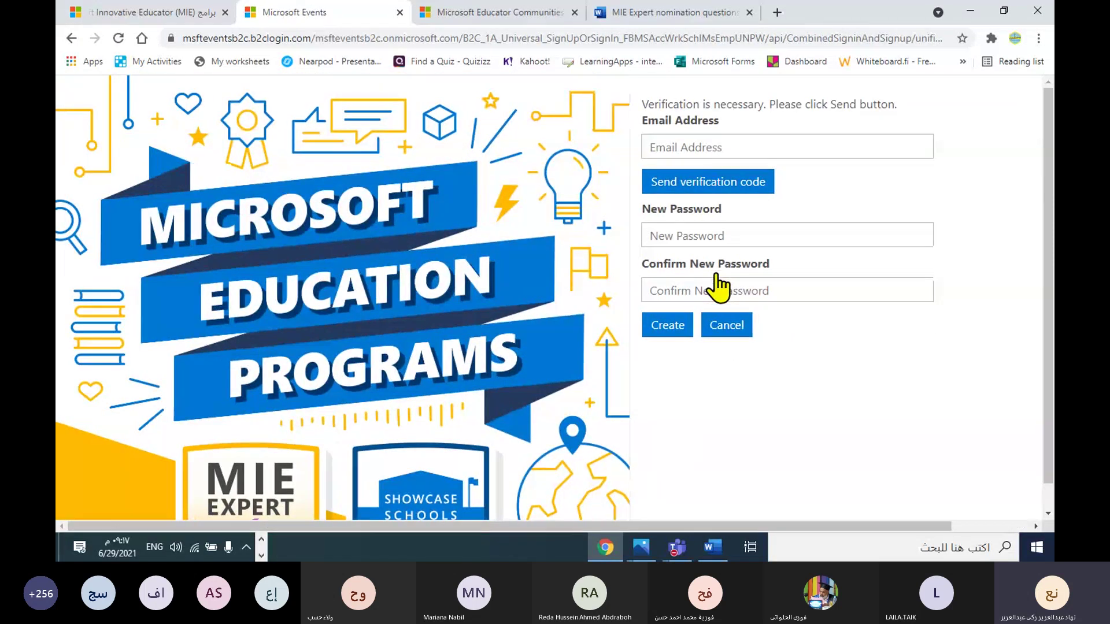
pyautogui.click(685, 148)
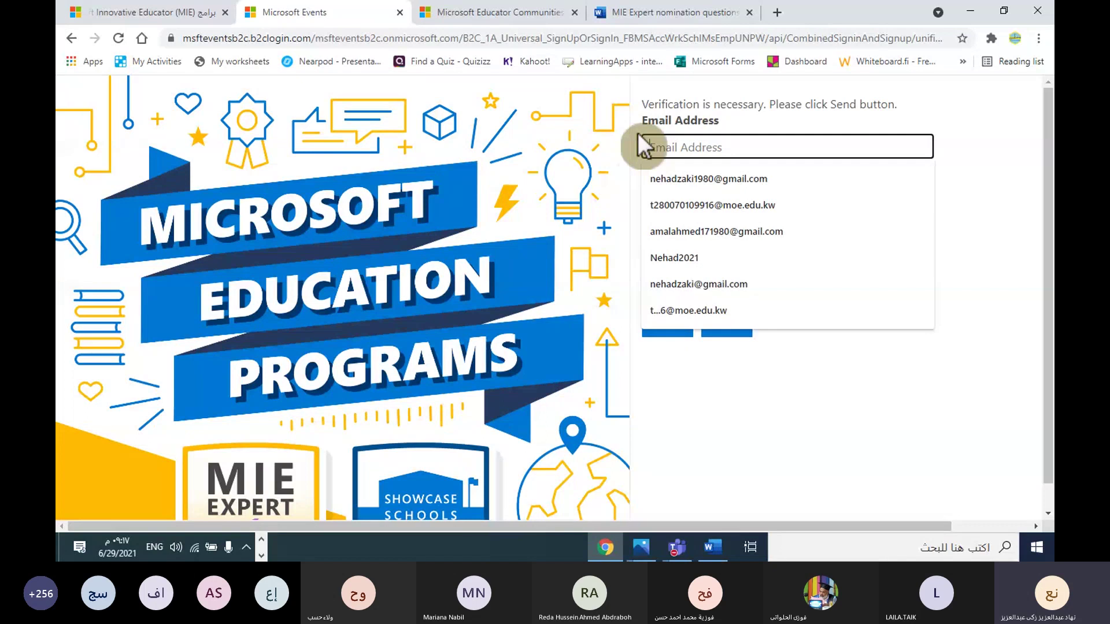
pyautogui.click(672, 144)
pyautogui.click(591, 155)
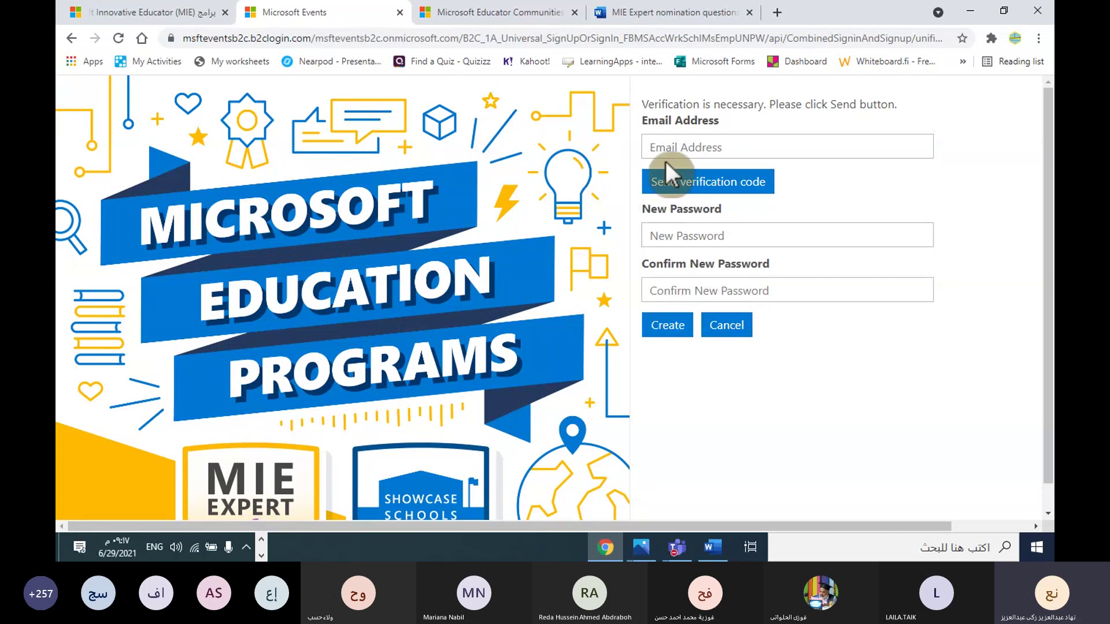
pyautogui.click(672, 145)
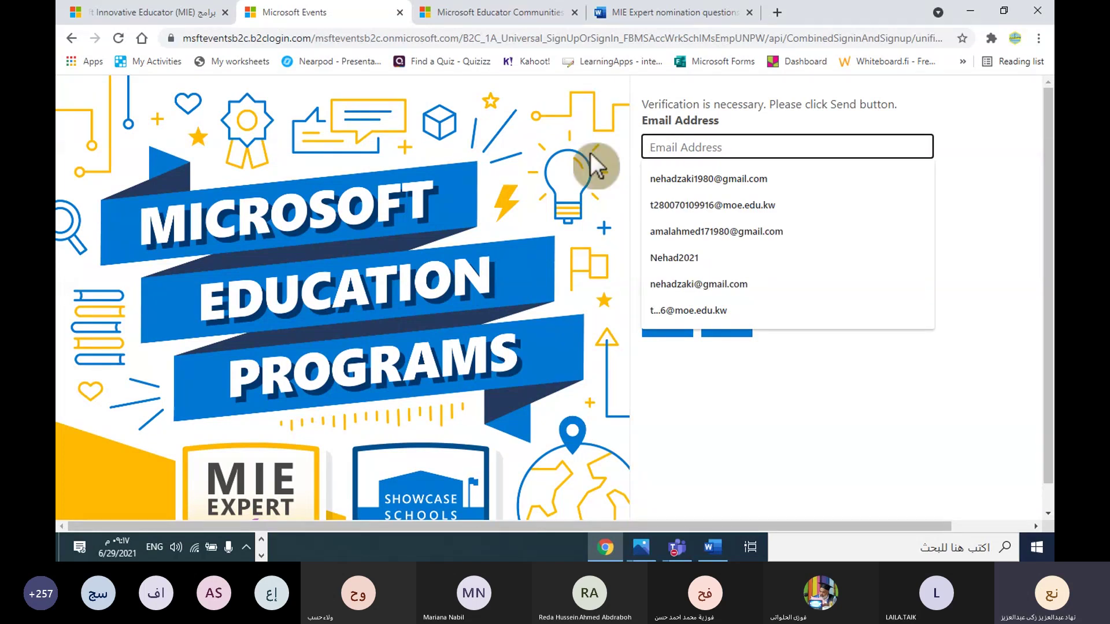
pyautogui.click(596, 167)
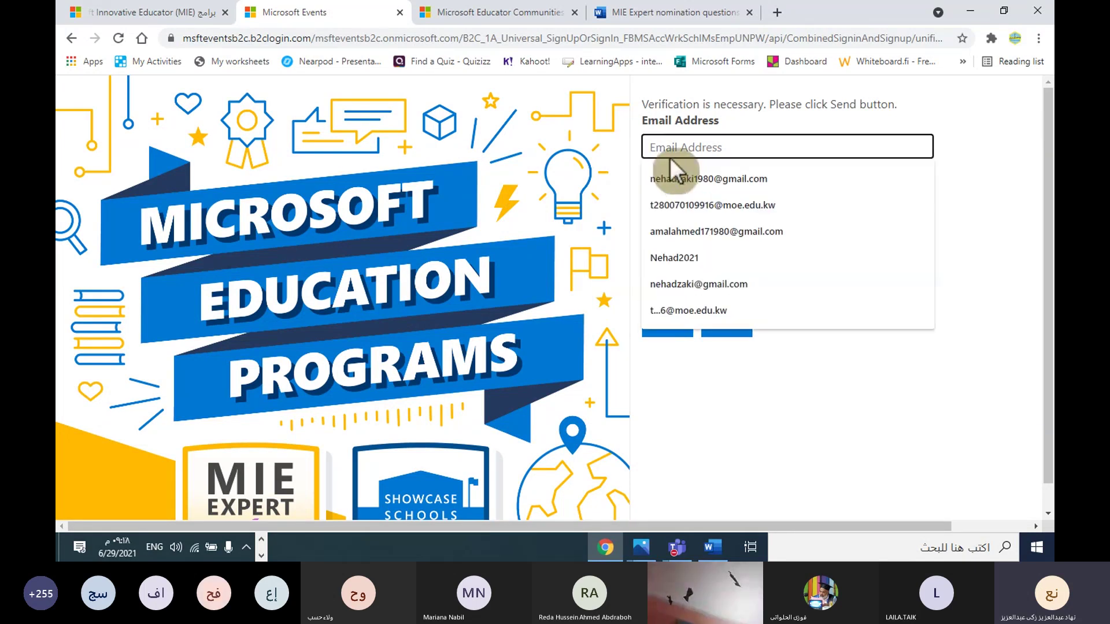
pyautogui.click(656, 146)
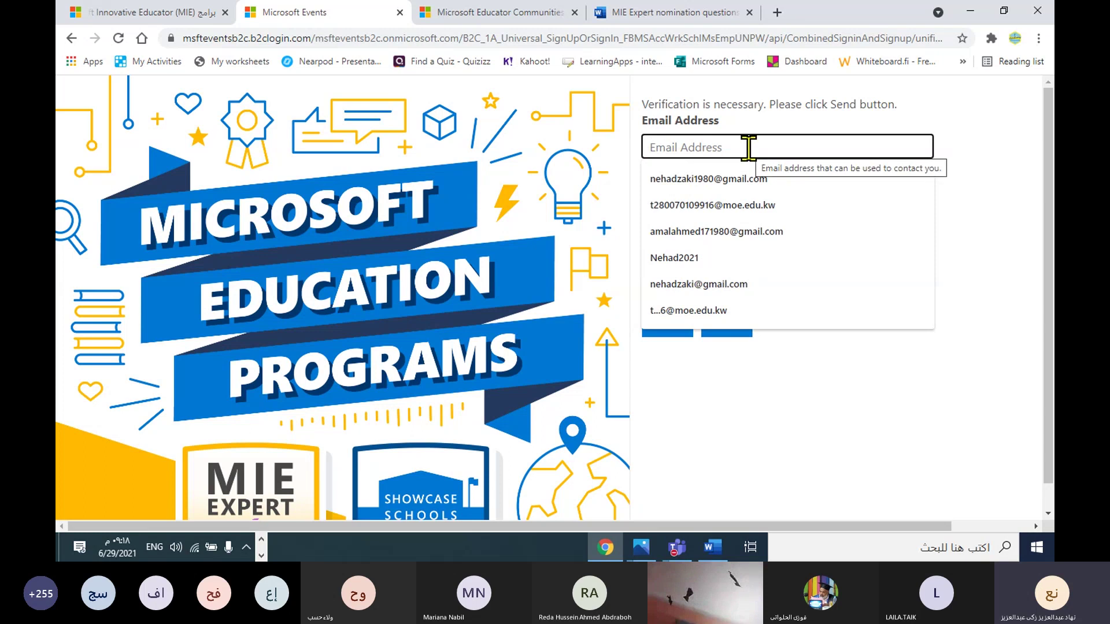
pyautogui.click(965, 200)
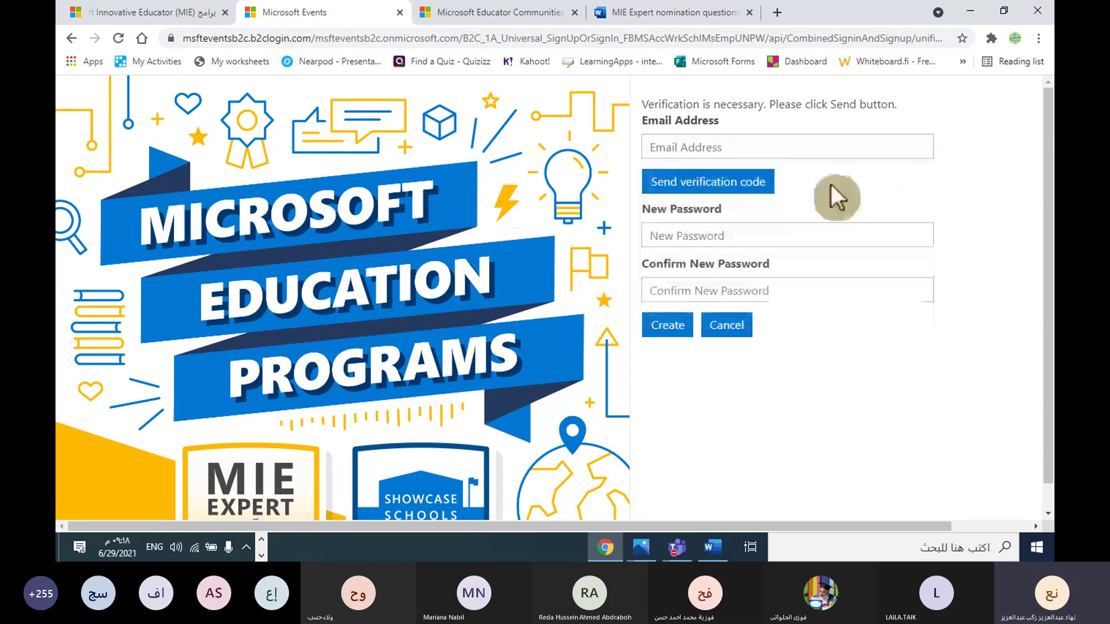
pyautogui.click(694, 149)
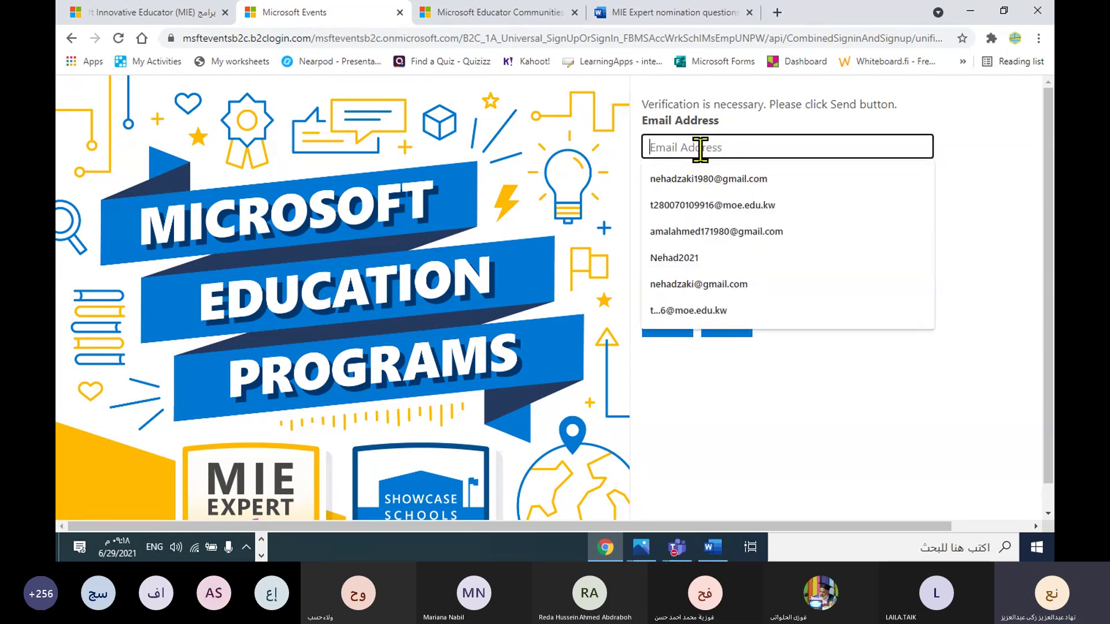
pyautogui.click(966, 203)
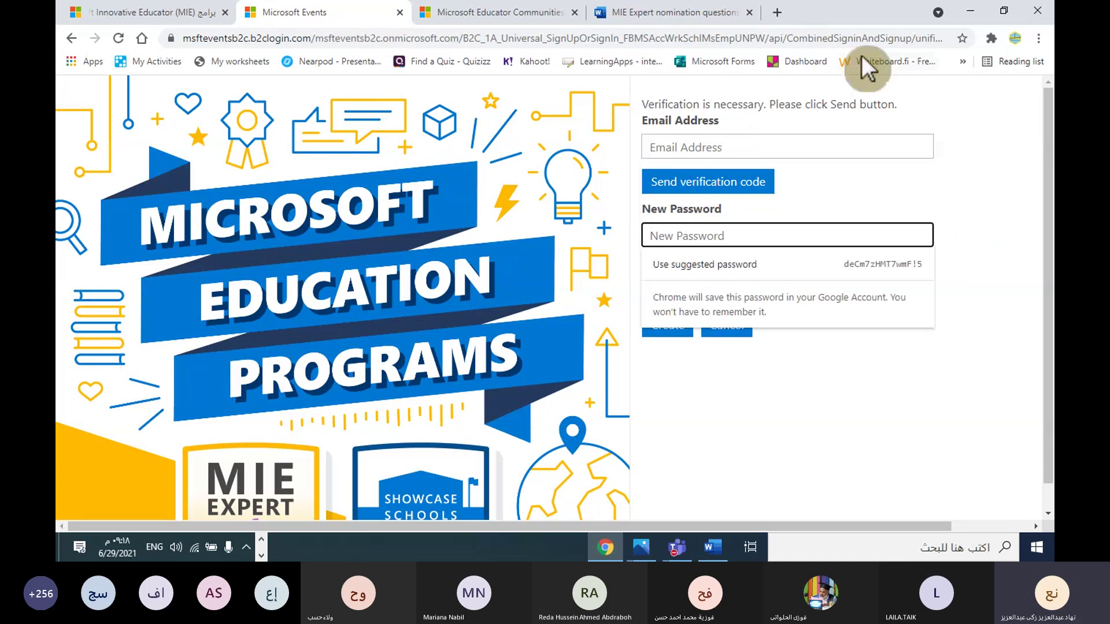
# Step: Open the Gmail inbox in a new tab, list the signed-in Google accounts, then return to the Self-Nomination Hub
pyautogui.click(777, 12)
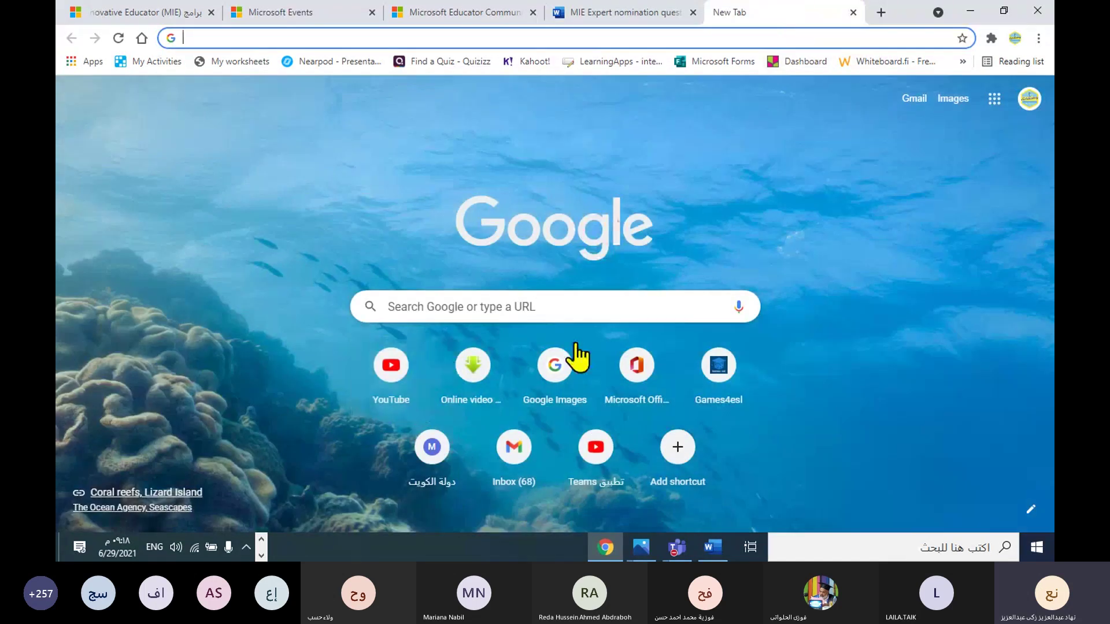
pyautogui.click(516, 454)
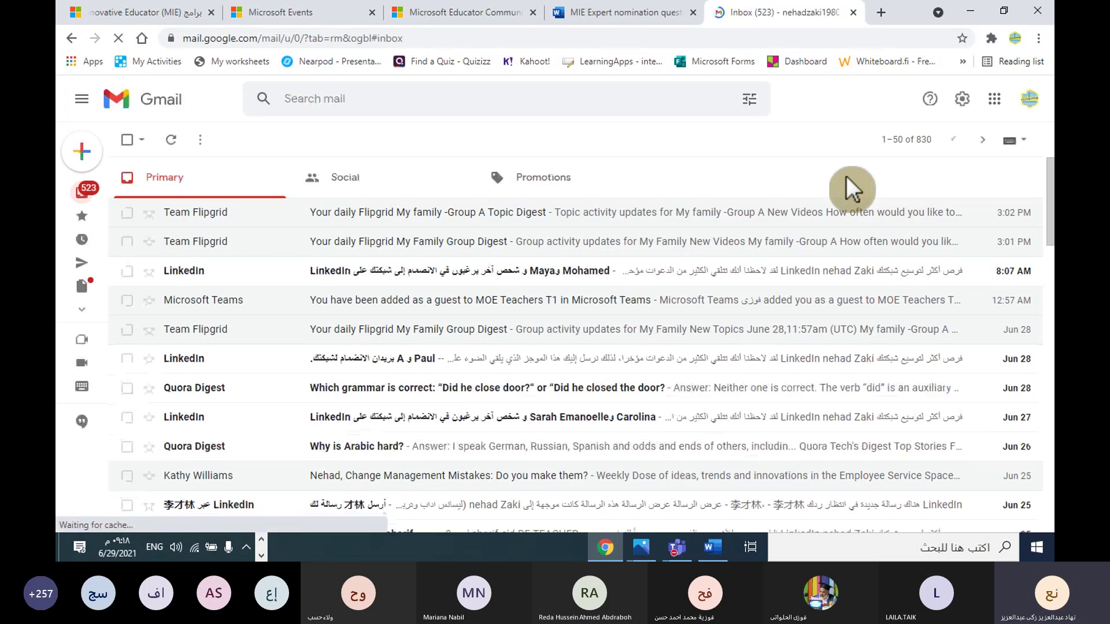
pyautogui.click(1029, 99)
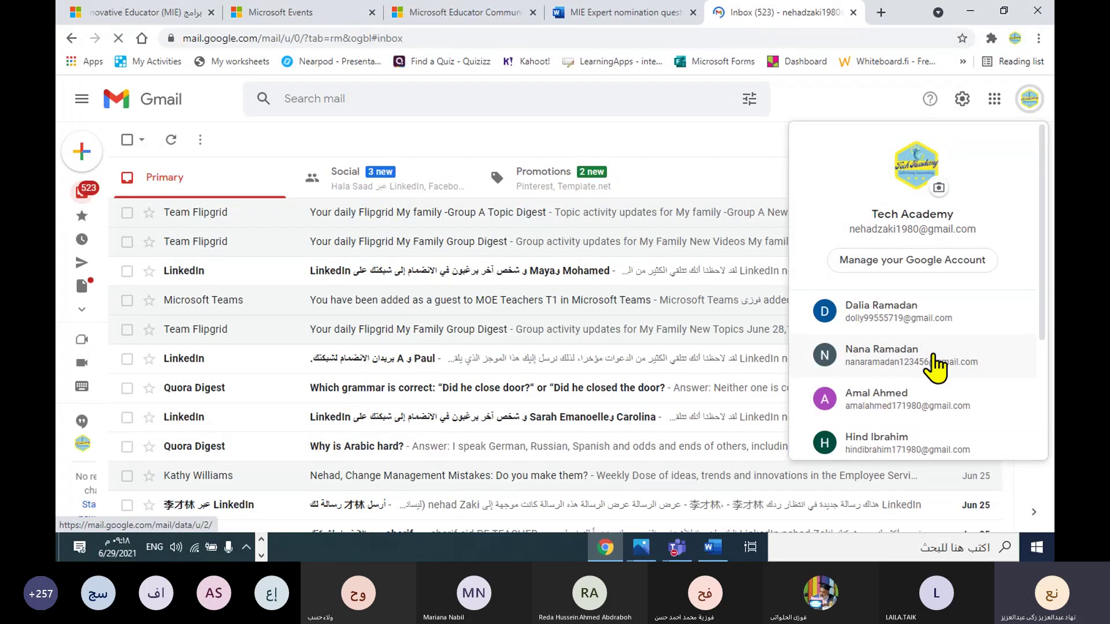
pyautogui.scroll(-2, 963, 376)
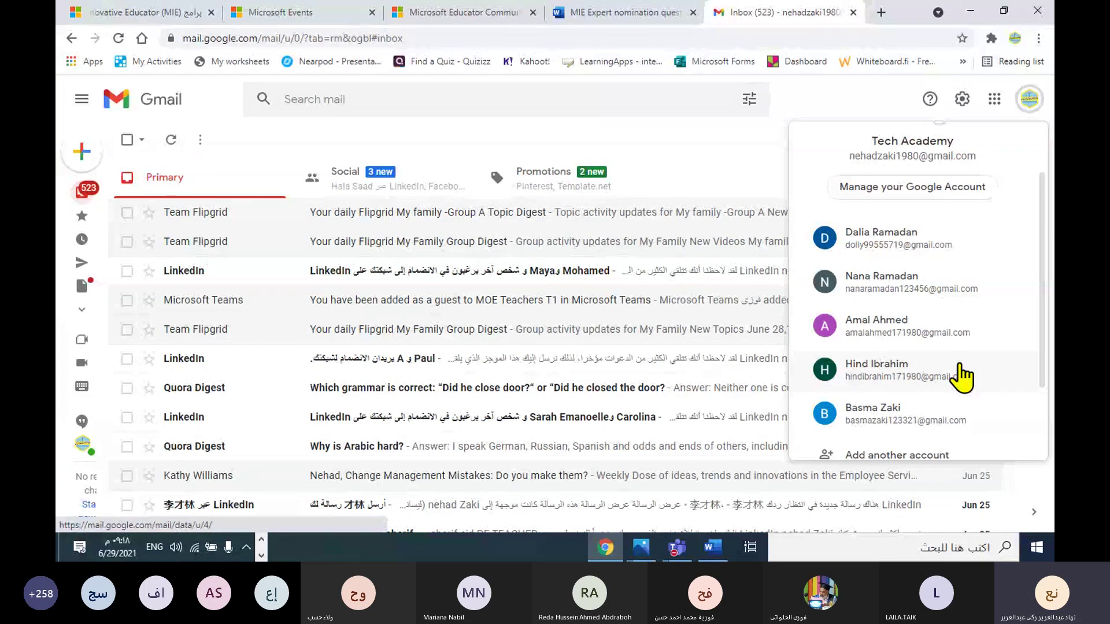
pyautogui.click(650, 13)
pyautogui.click(511, 15)
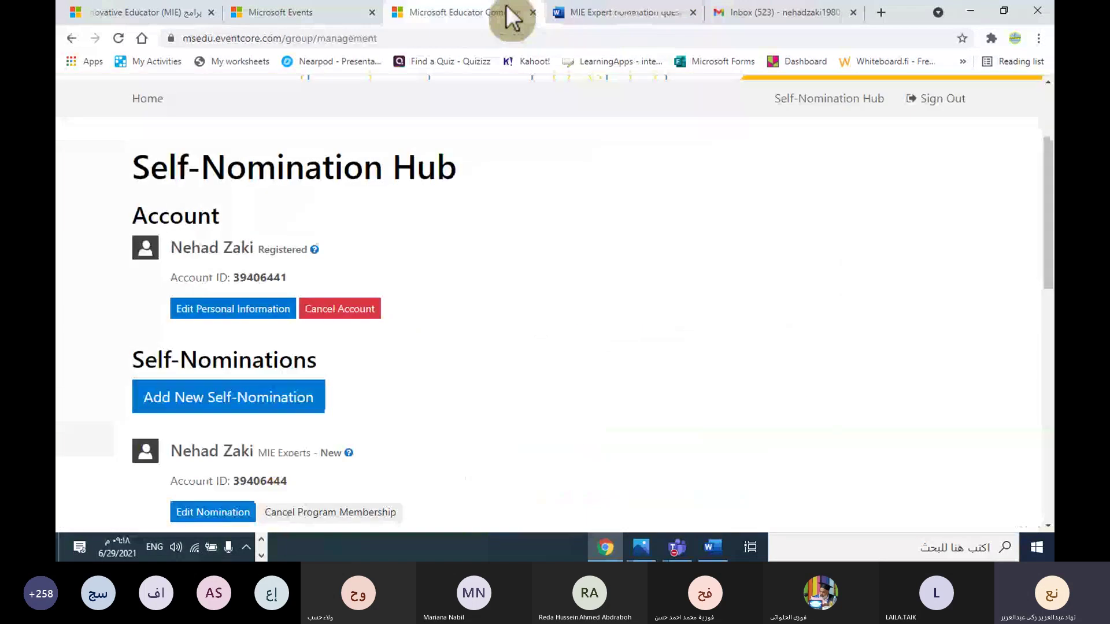
# Step: Clear the New Password field and enter the second Gmail account's address as the registration email
pyautogui.click(308, 3)
pyautogui.click(688, 232)
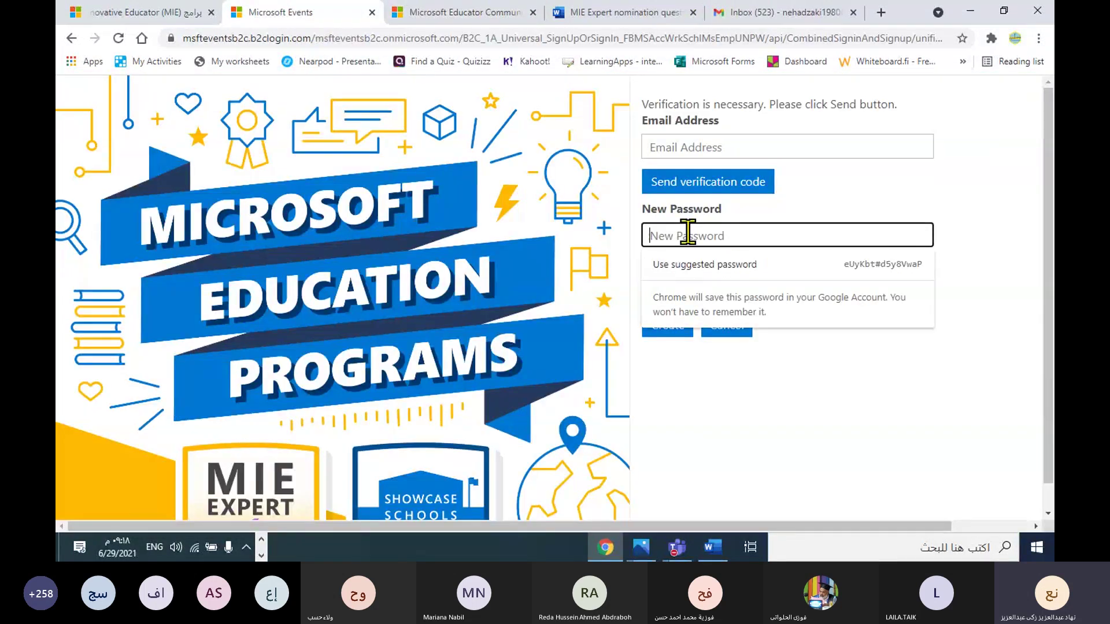
pyautogui.write('•••')
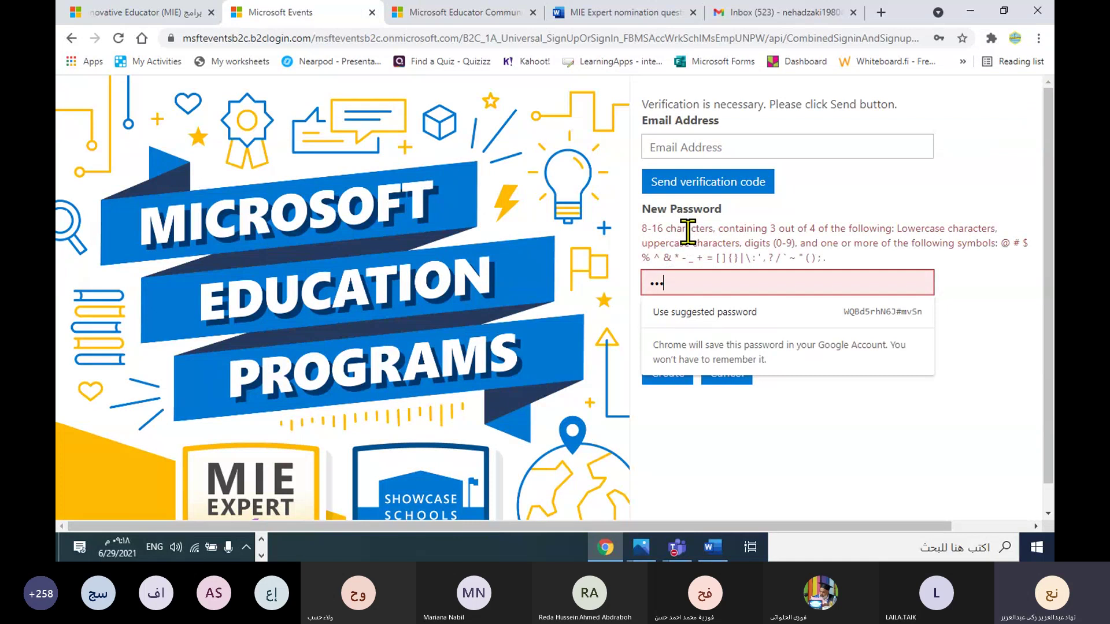
pyautogui.press('BackSpace')
pyautogui.press('BackSpace')
pyautogui.press('BackSpace')
pyautogui.click(993, 332)
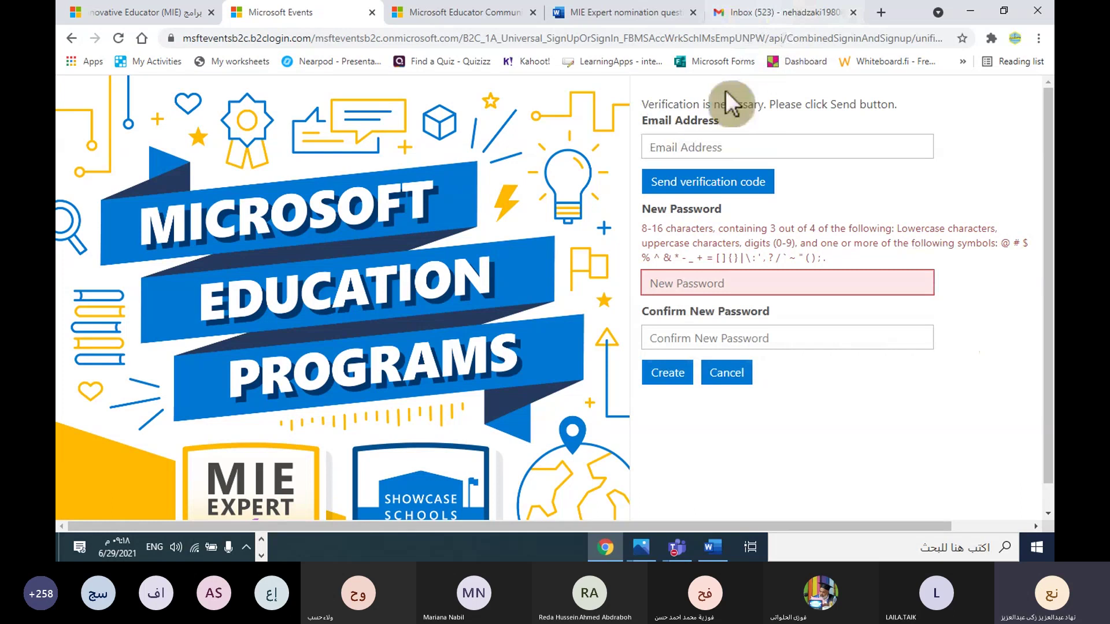
pyautogui.click(696, 148)
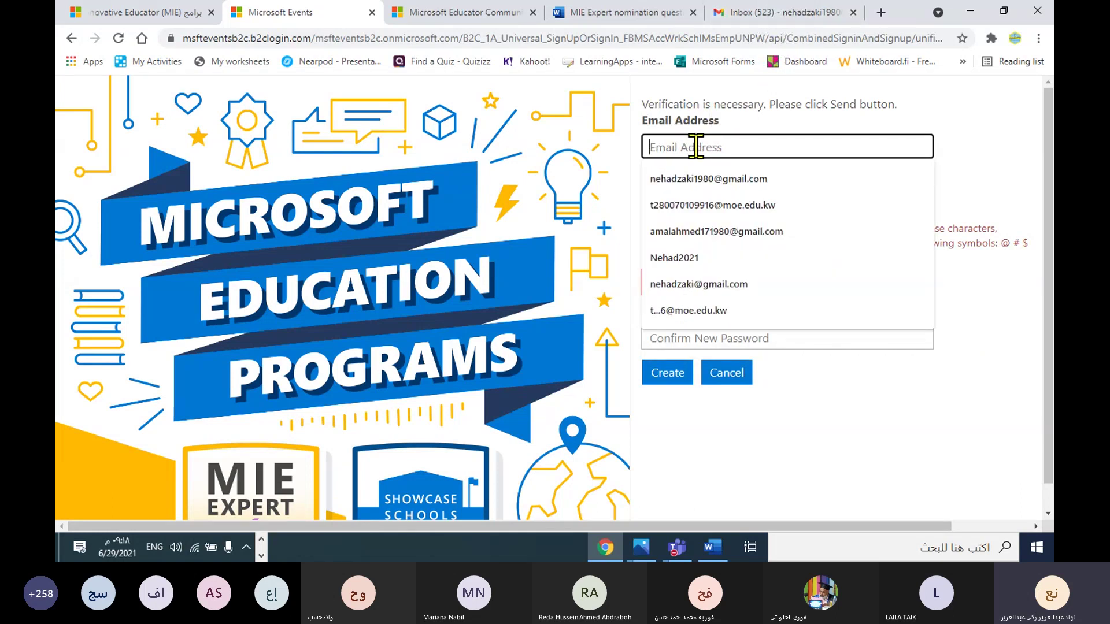
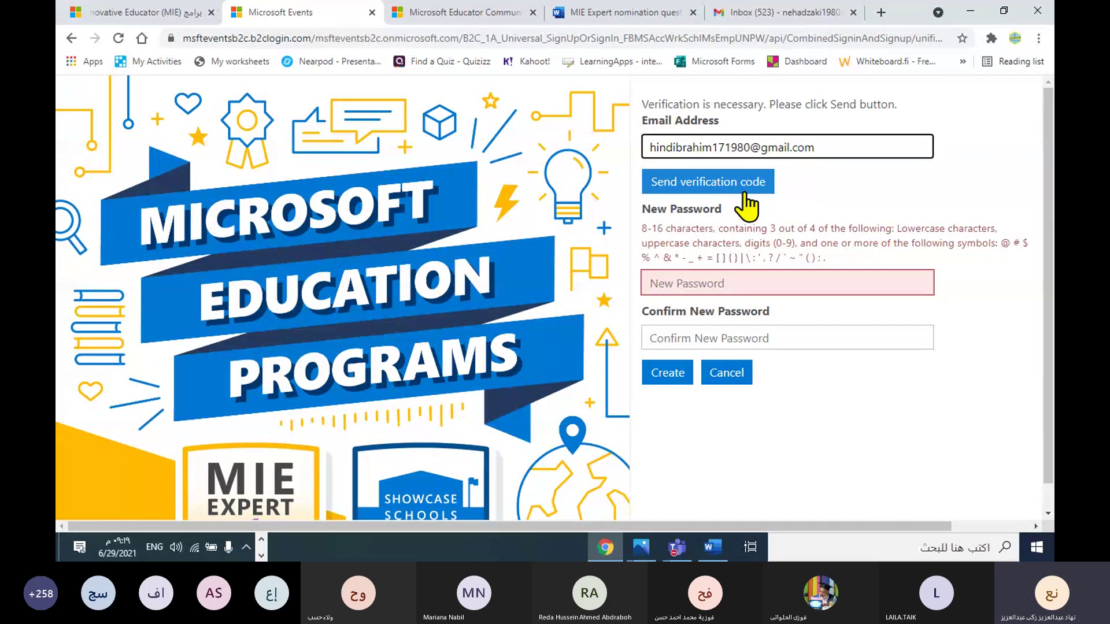
# Step: Open the other account's Gmail inbox, dismiss the Google Meet notice, and return to the sign-up form
pyautogui.click(792, 12)
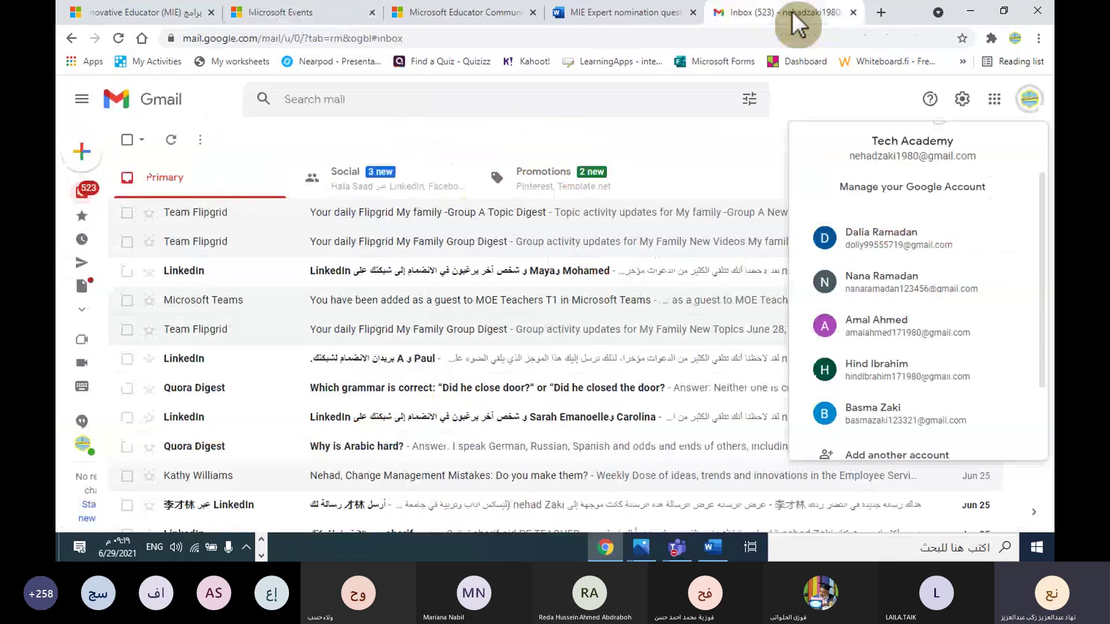
pyautogui.click(898, 388)
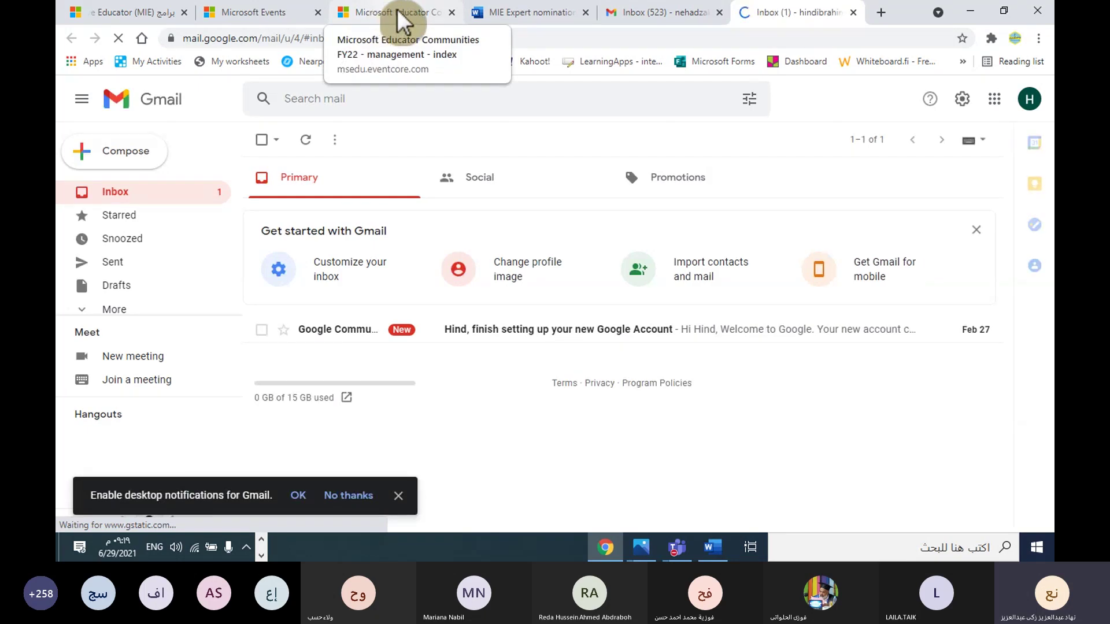
pyautogui.click(397, 10)
pyautogui.click(526, 12)
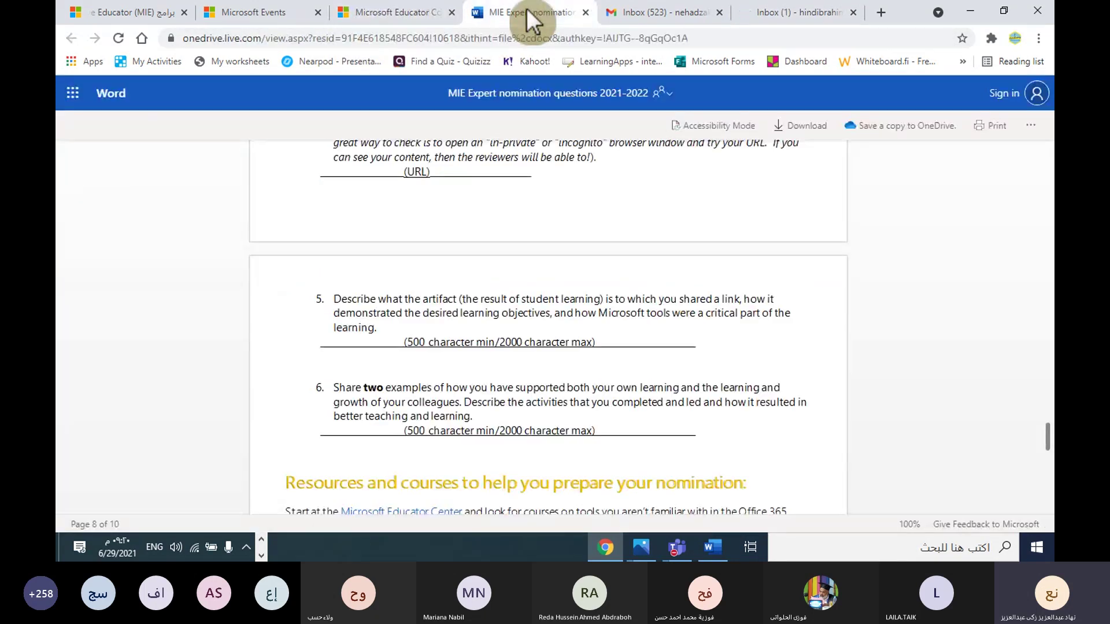
pyautogui.click(285, 14)
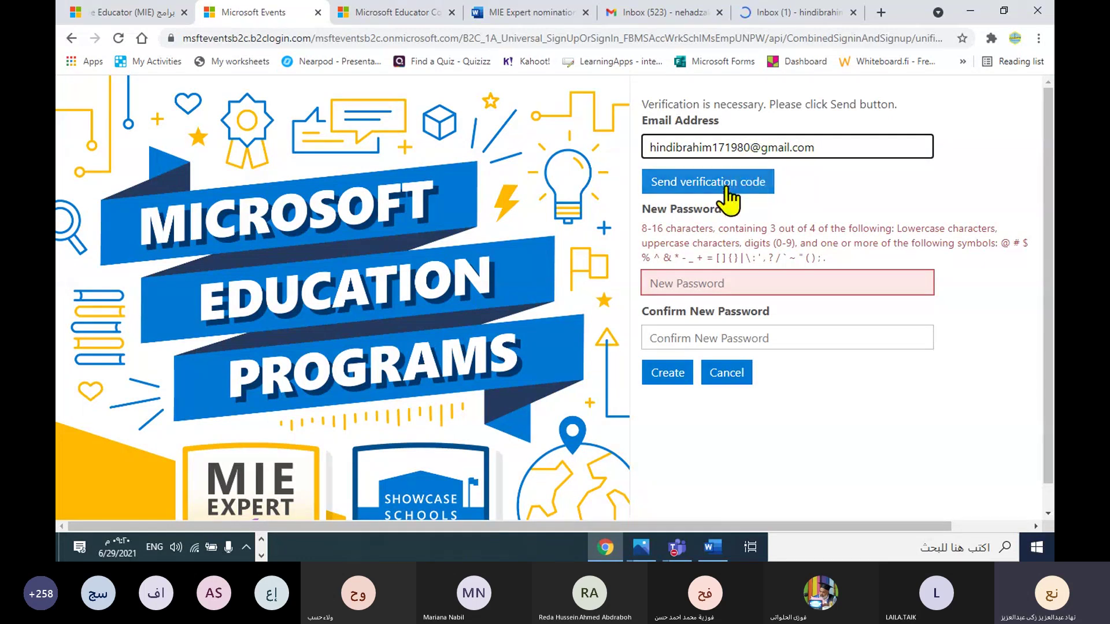
pyautogui.click(828, 9)
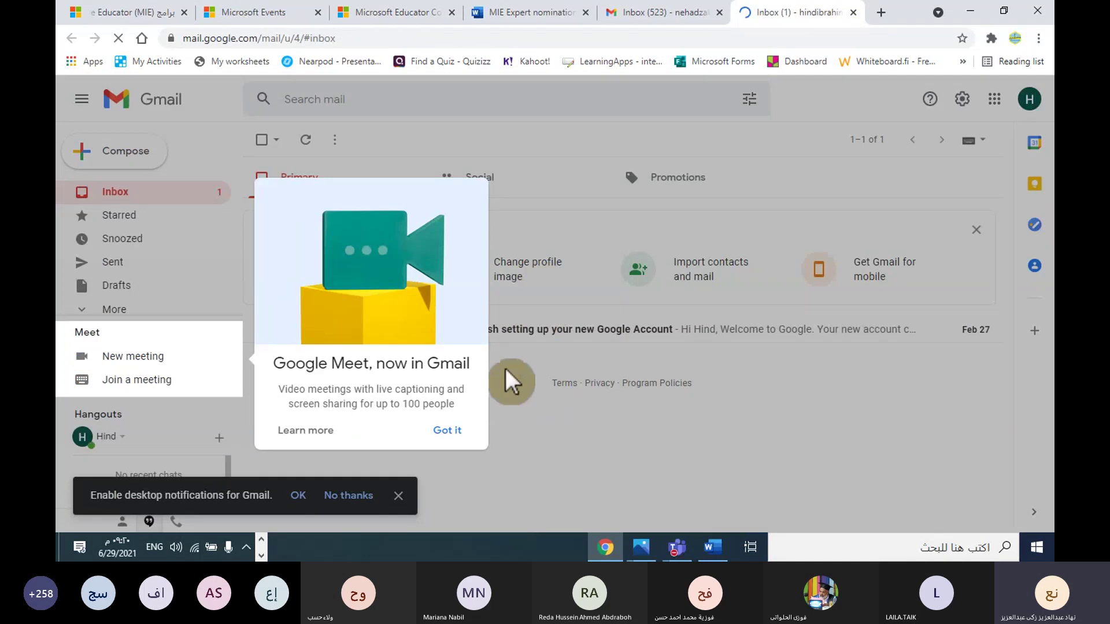
pyautogui.click(450, 431)
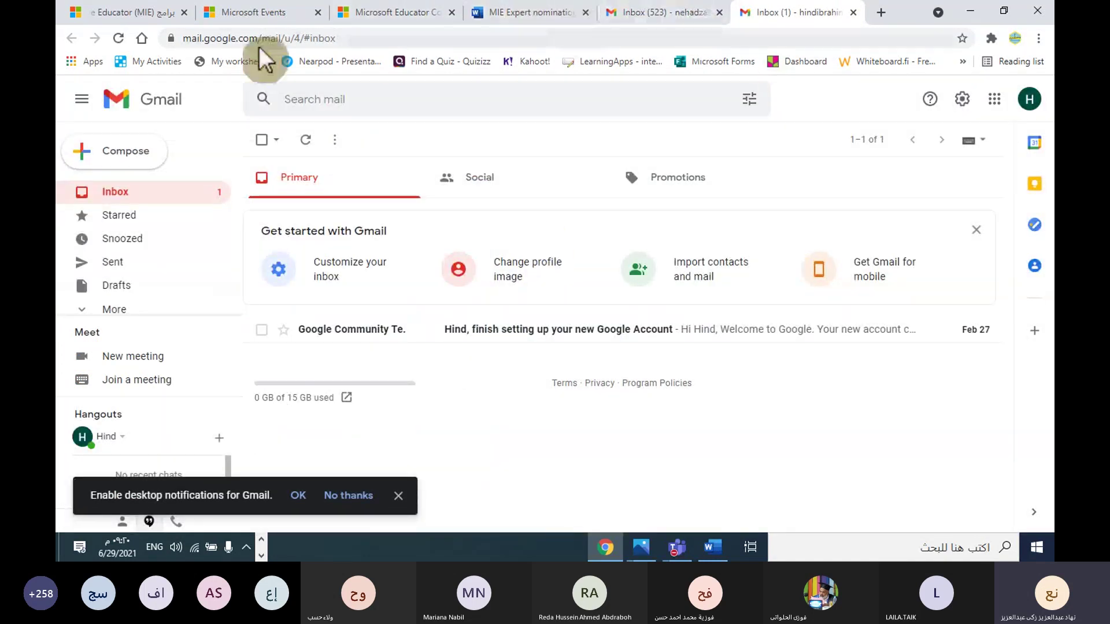
pyautogui.click(298, 14)
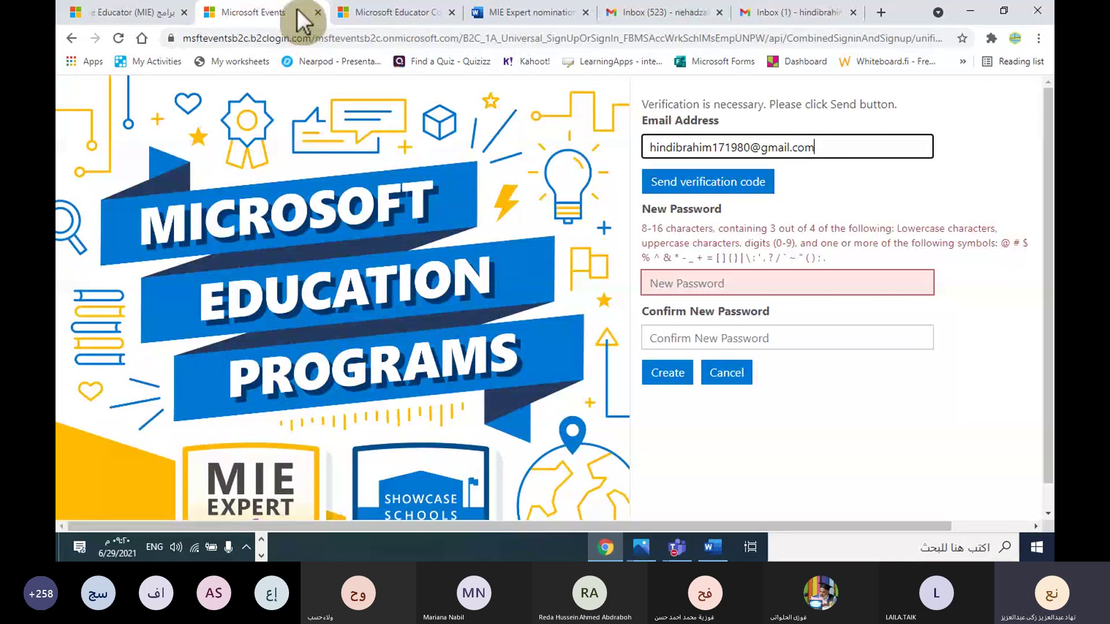
# Step: Send a verification code, copy it from the Microsoft Events e-mail in Gmail, and return to the code field
pyautogui.click(747, 184)
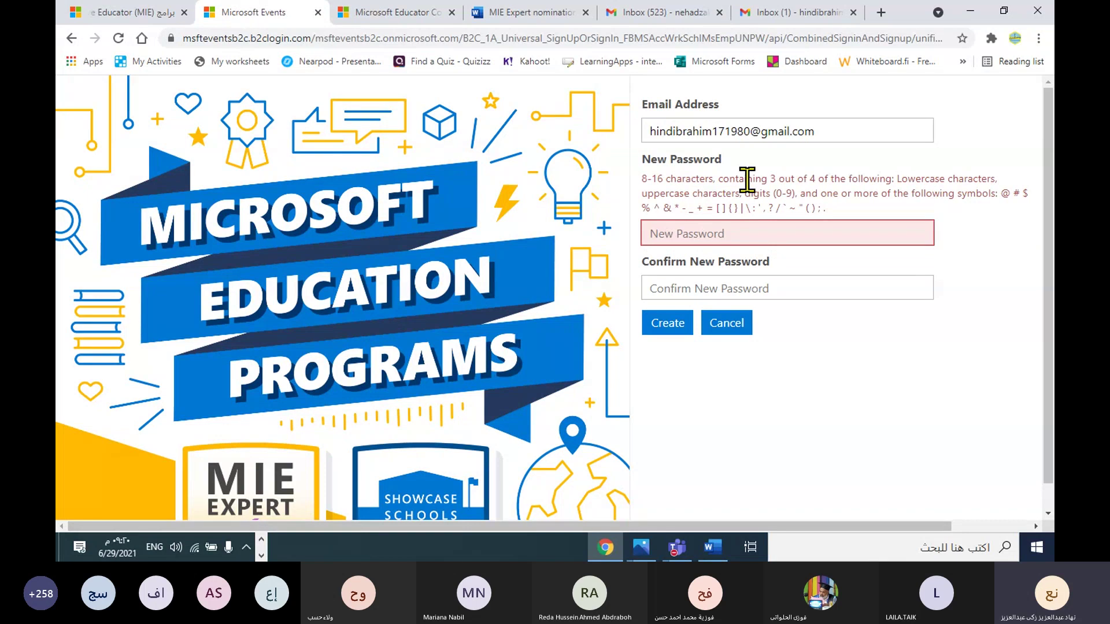
pyautogui.click(820, 11)
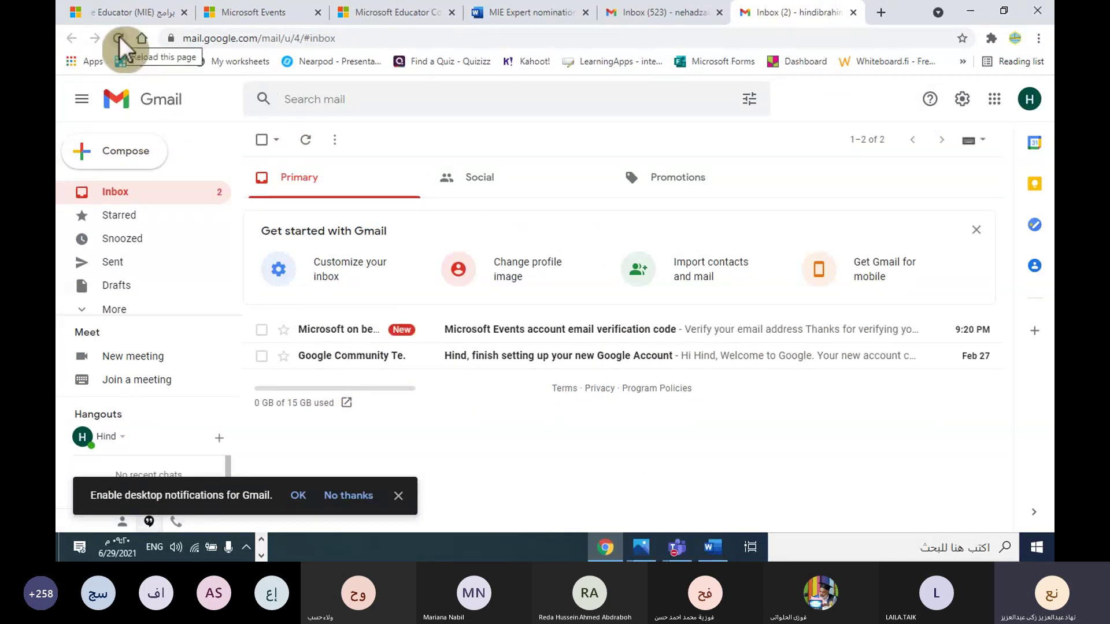
pyautogui.click(508, 341)
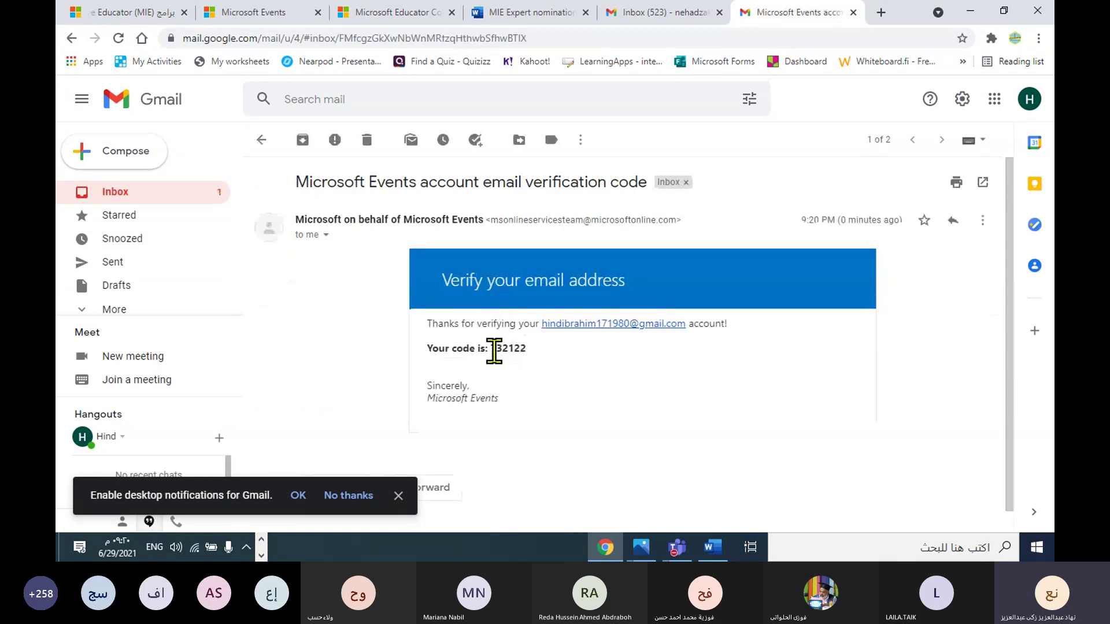
pyautogui.click(263, 141)
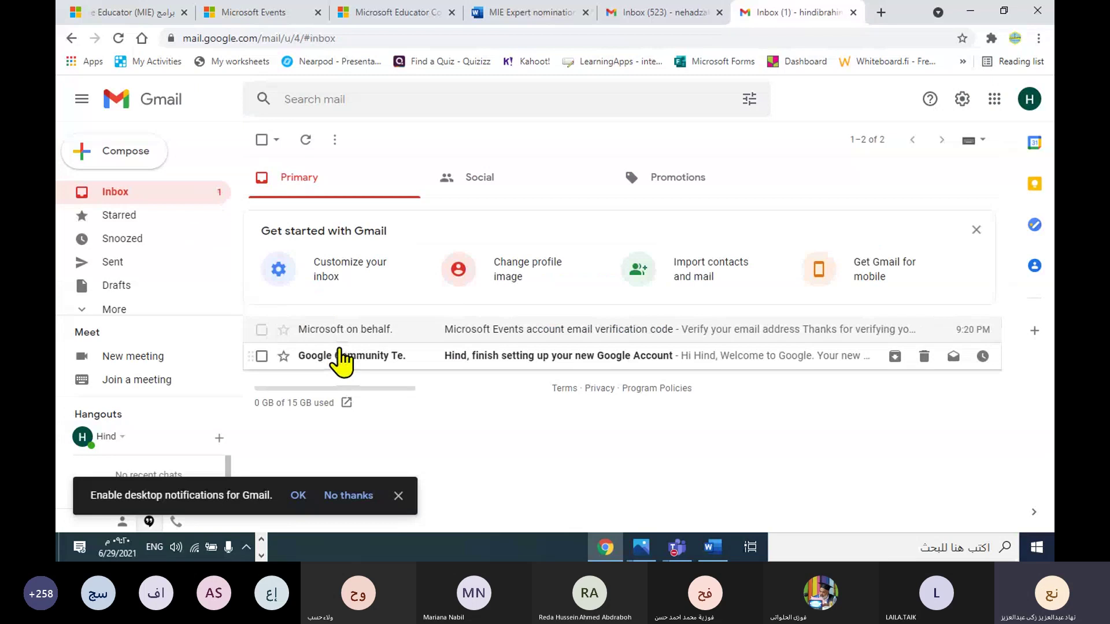
pyautogui.click(417, 329)
pyautogui.moveTo(491, 349); pyautogui.dragTo(499, 350)
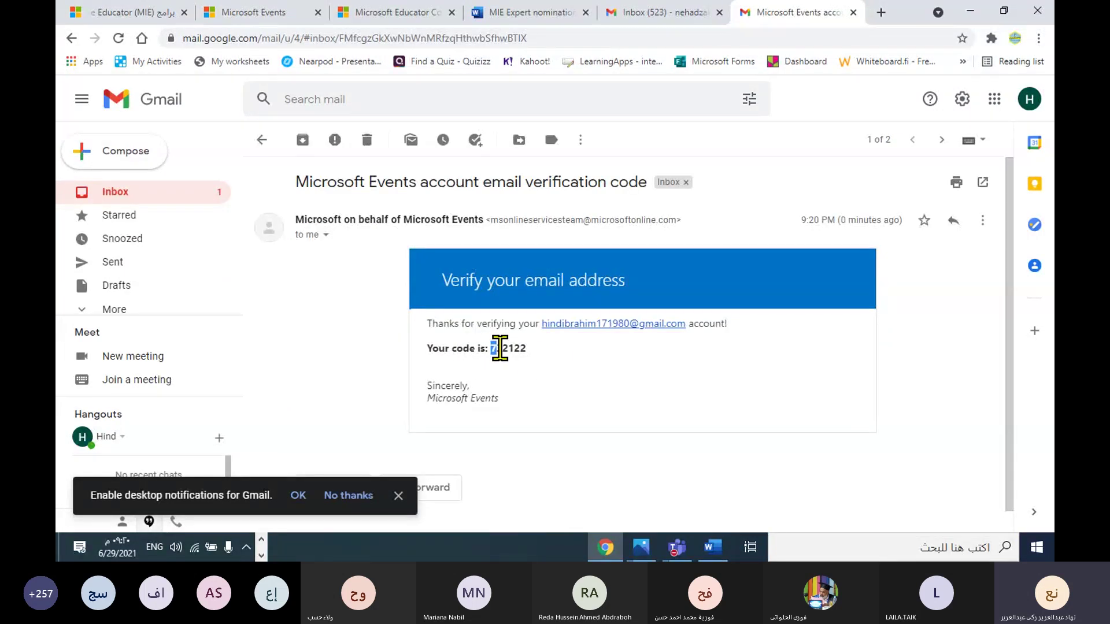
pyautogui.rightClick(533, 354)
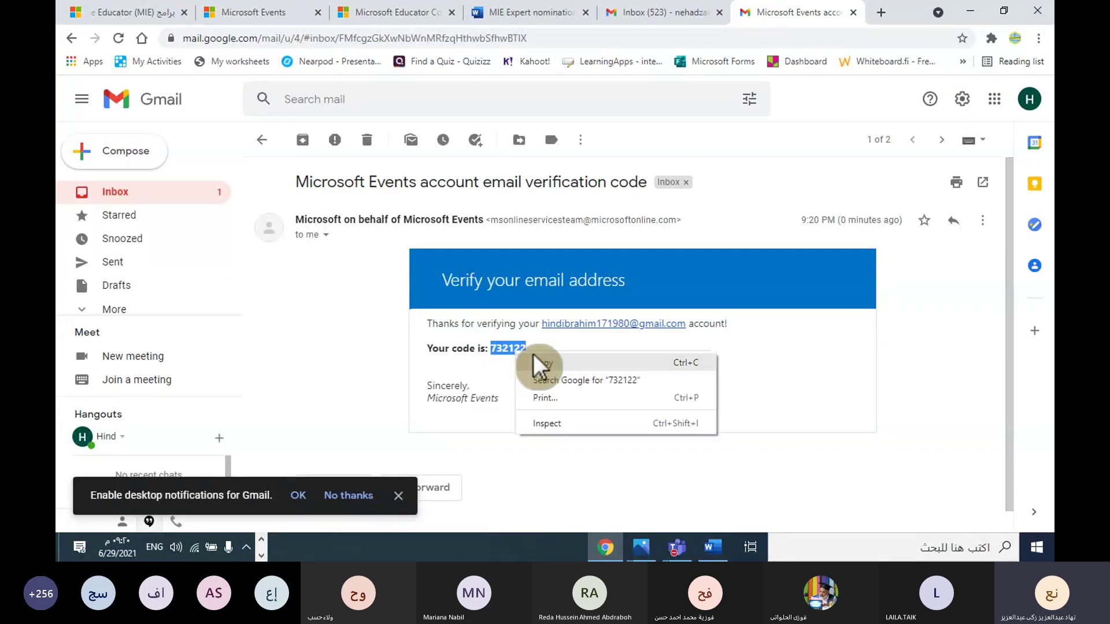
pyautogui.click(542, 363)
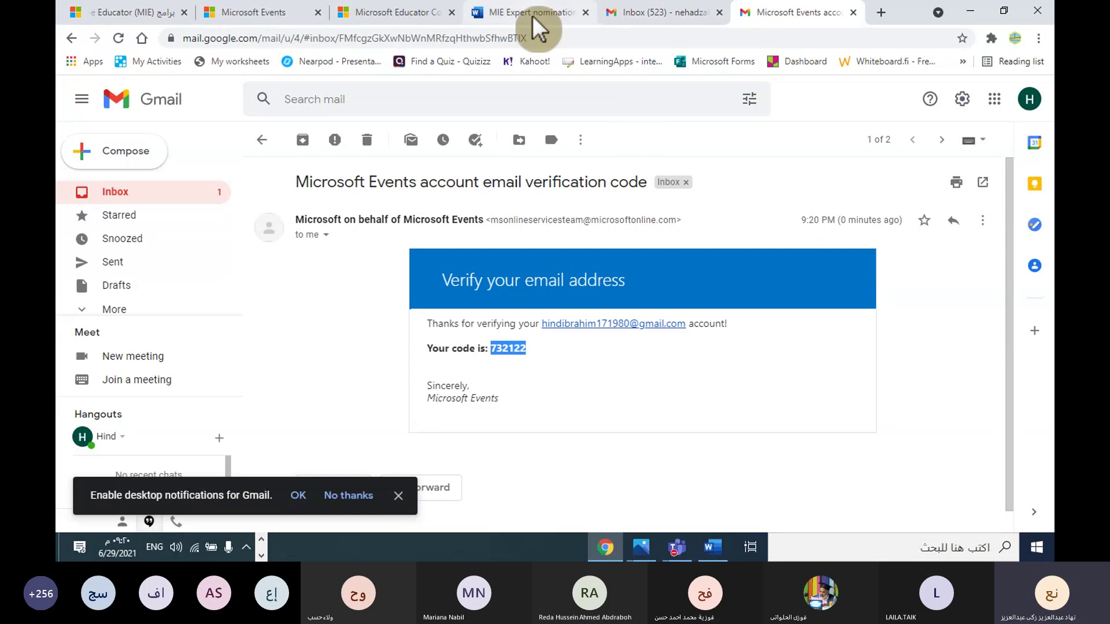
pyautogui.click(420, 11)
pyautogui.click(294, 9)
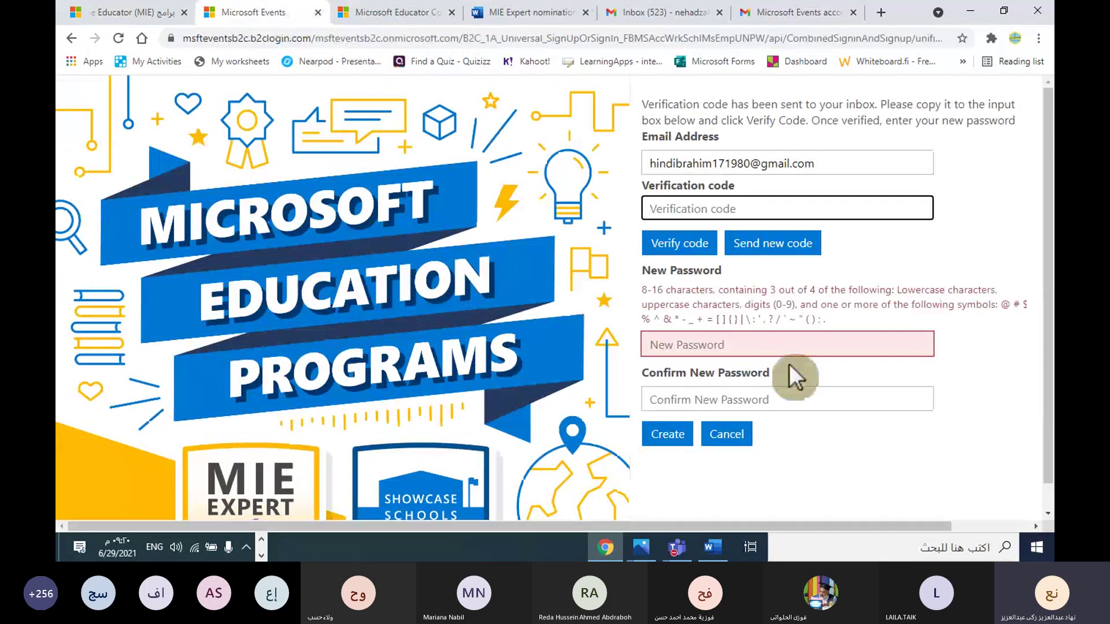
pyautogui.rightClick(684, 213)
# Step: Paste the copied code into the Verification code field and verify the e-mail address
pyautogui.click(733, 313)
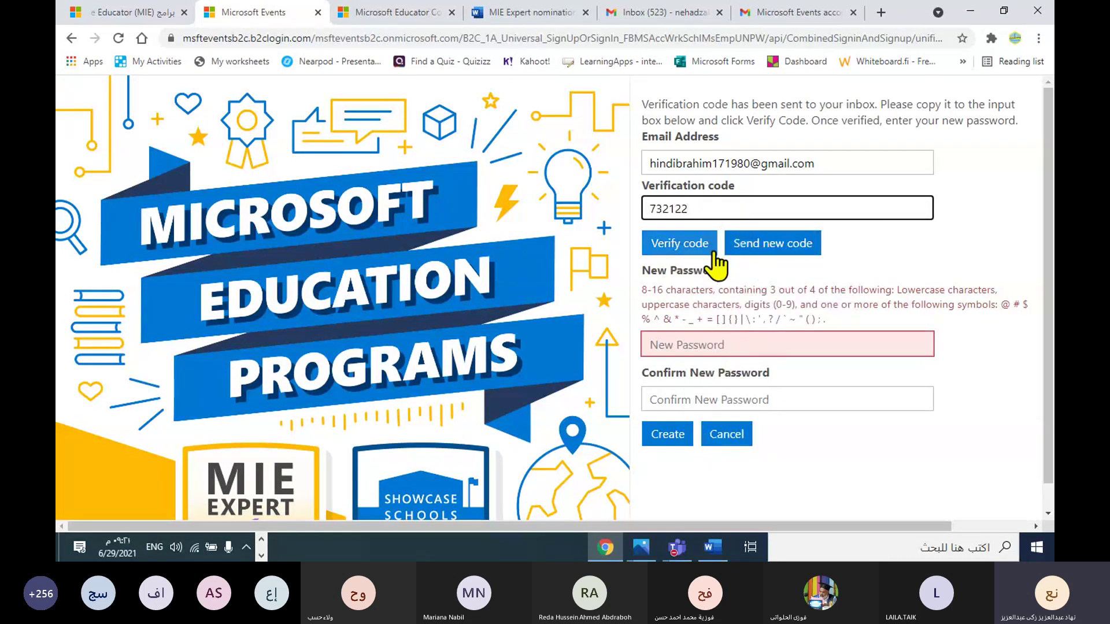
pyautogui.click(680, 243)
pyautogui.click(690, 244)
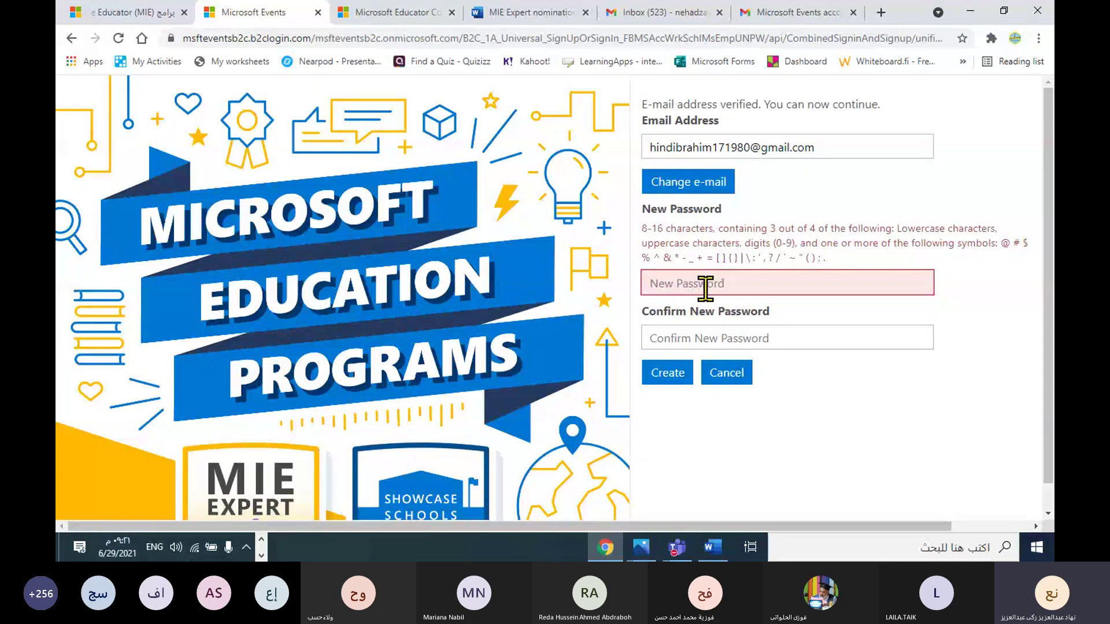
# Step: Enter and confirm a new account password, then create the account
pyautogui.click(705, 285)
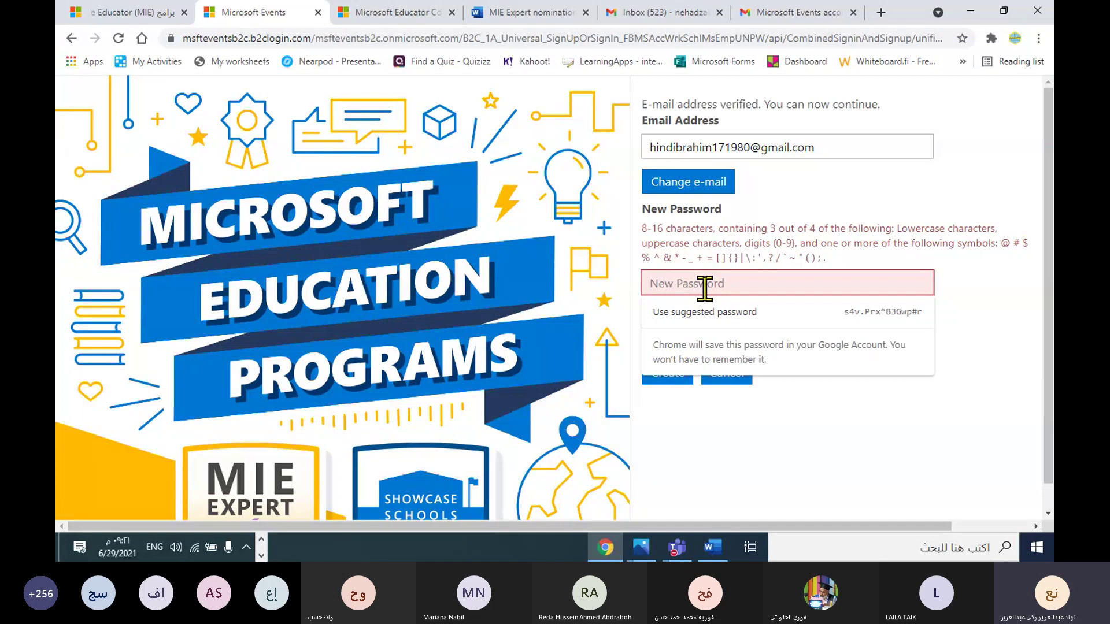
pyautogui.press('BackSpace')
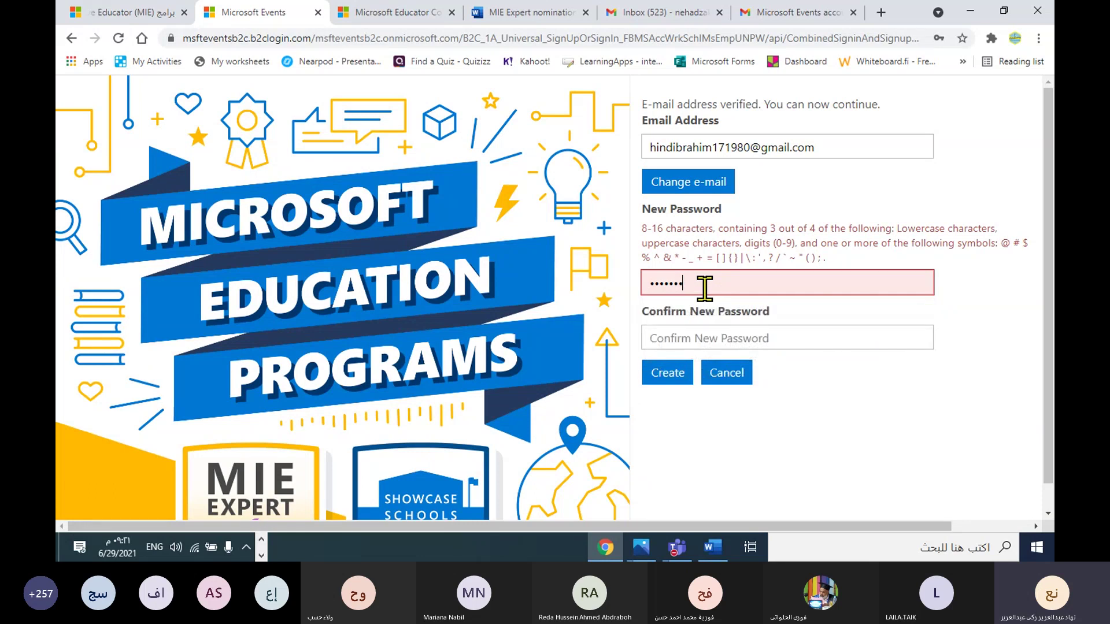
pyautogui.press('BackSpace')
pyautogui.press('BackSpace')
pyautogui.press('BackSpace')
pyautogui.press('BackSpace')
pyautogui.press('BackSpace')
pyautogui.press('BackSpace')
pyautogui.press('BackSpace')
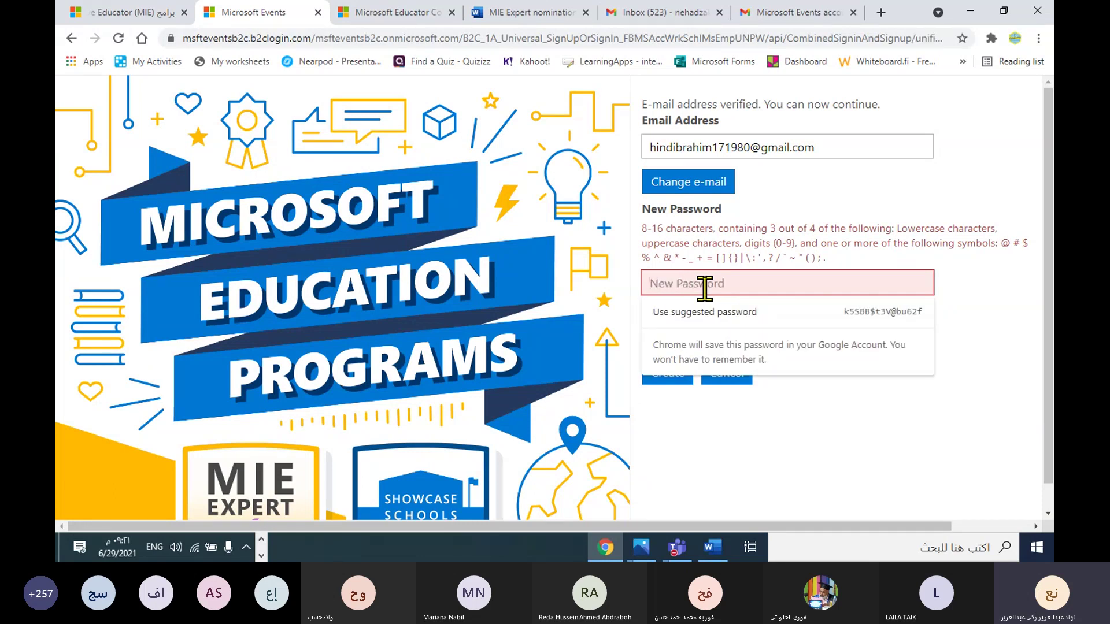
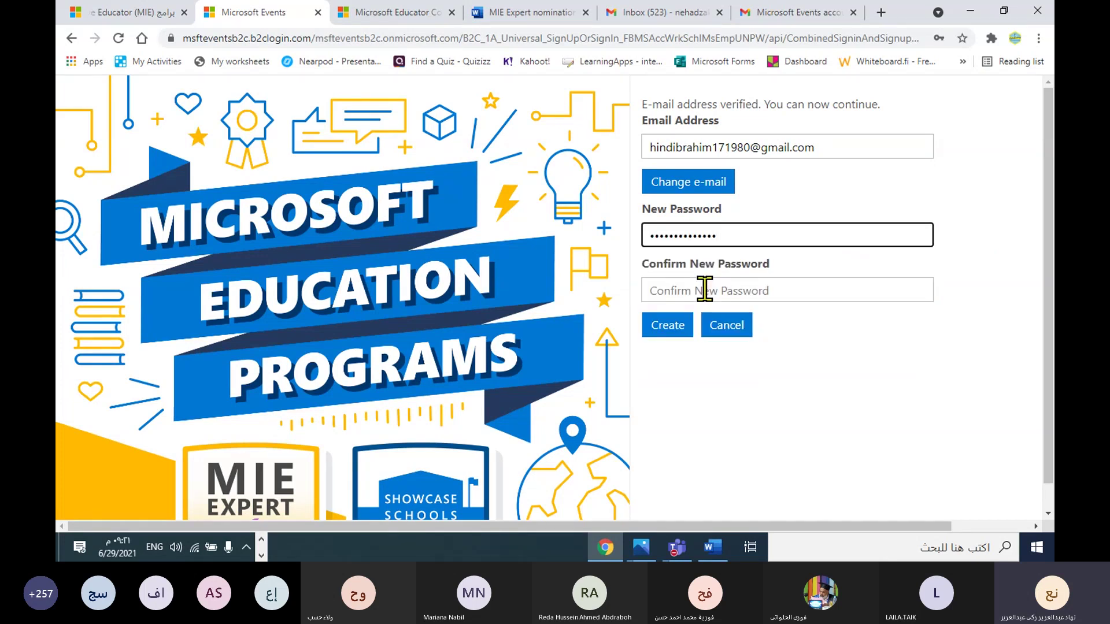
pyautogui.click(704, 289)
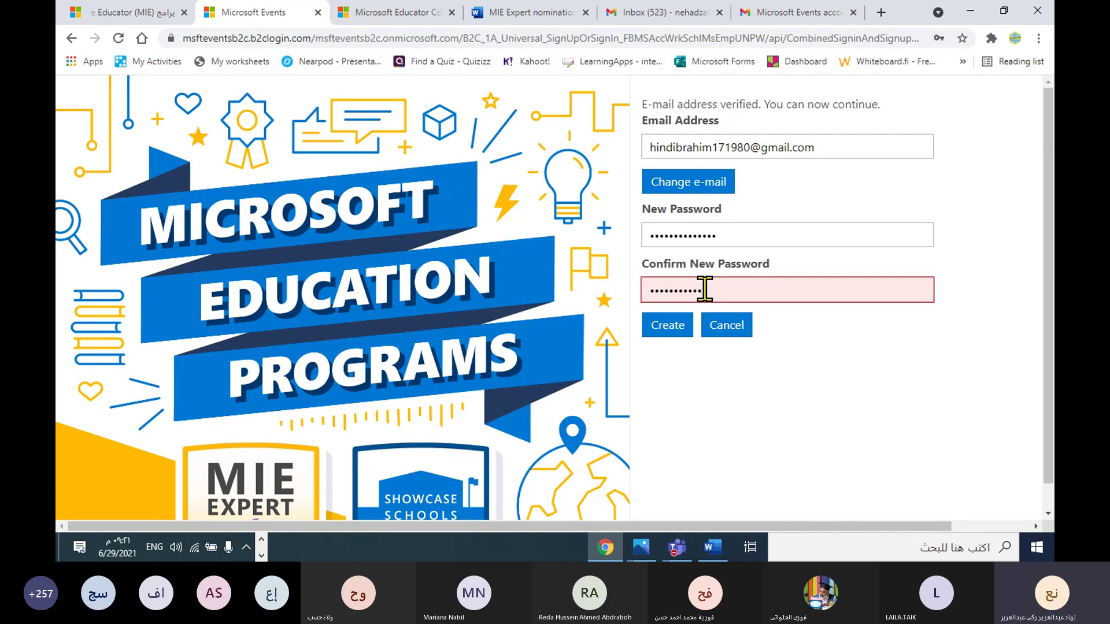
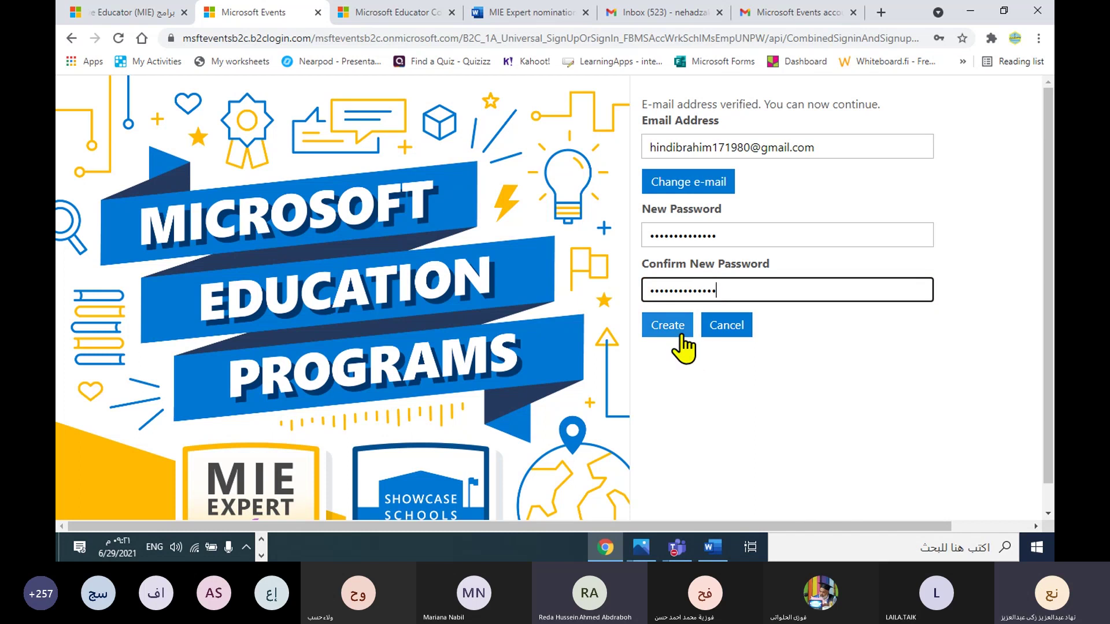
pyautogui.click(677, 330)
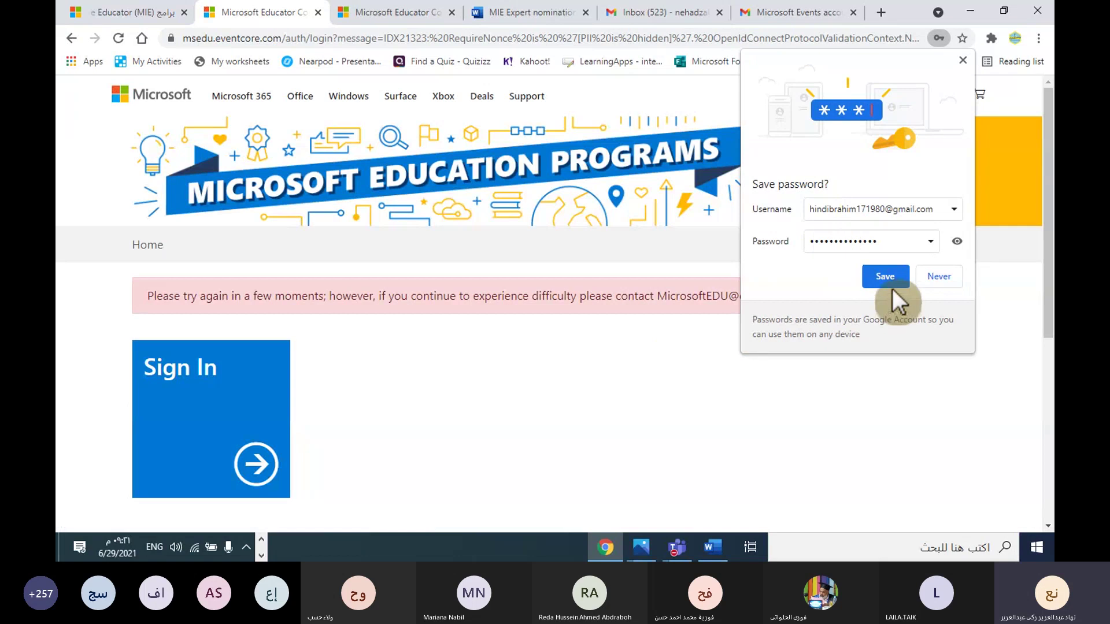
# Step: Save the new password in Chrome, then sign in and continue with the signed-in account
pyautogui.click(887, 279)
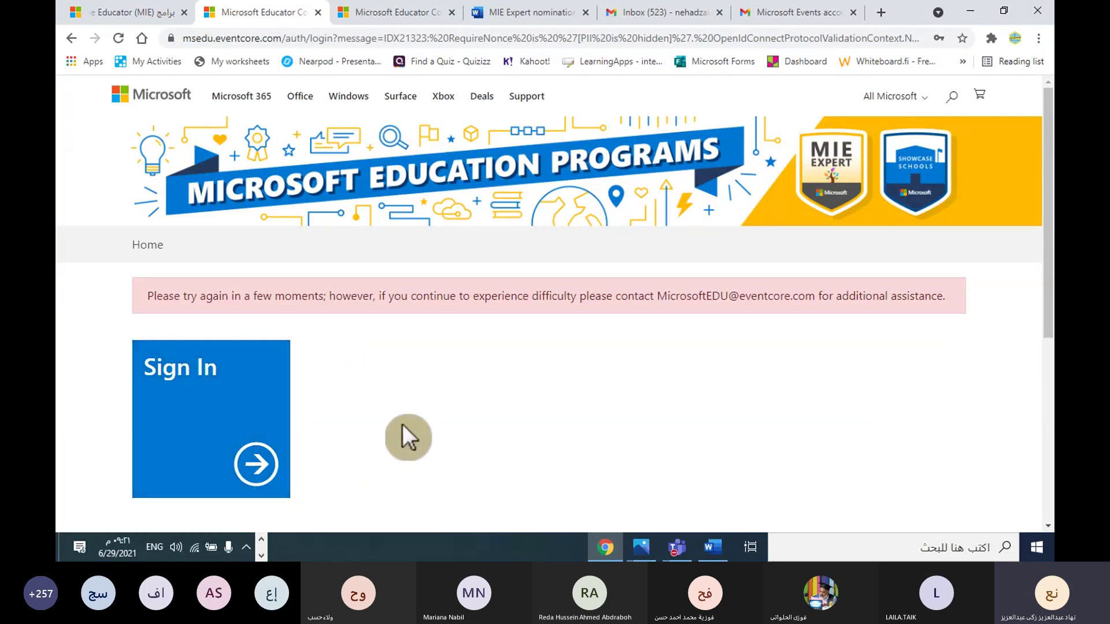
pyautogui.scroll(-3, 404, 422)
pyautogui.scroll(3, 405, 419)
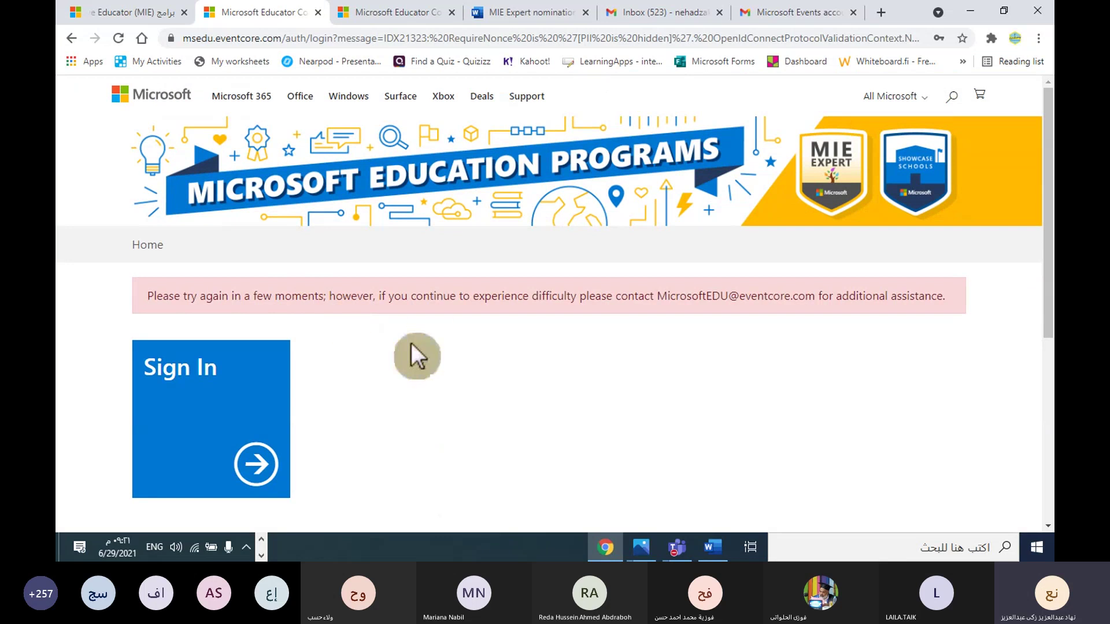
pyautogui.click(266, 458)
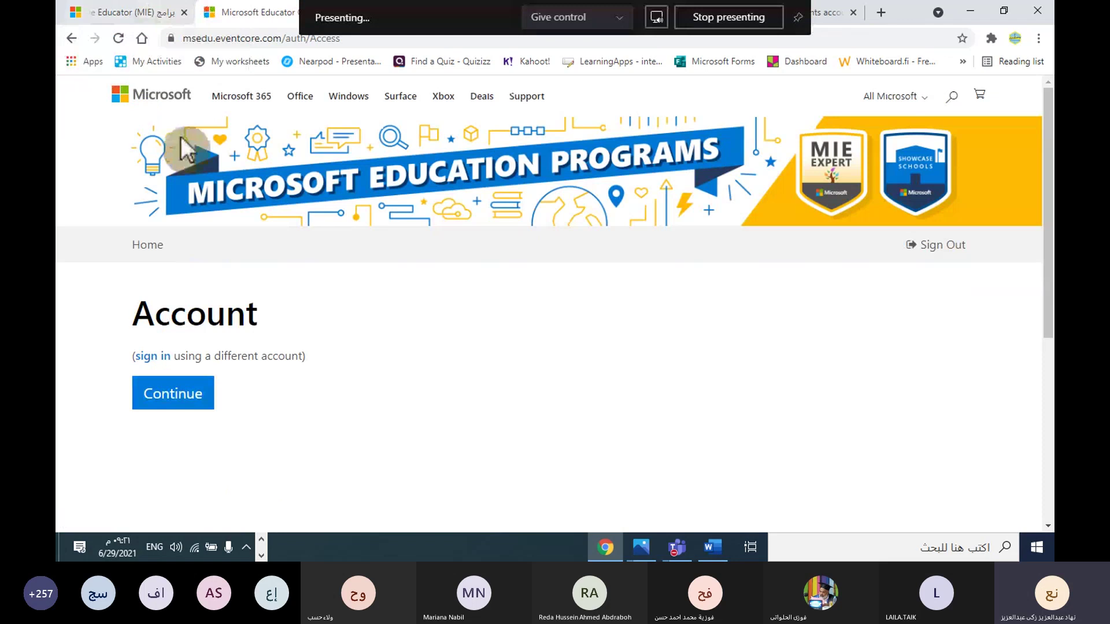
pyautogui.click(209, 401)
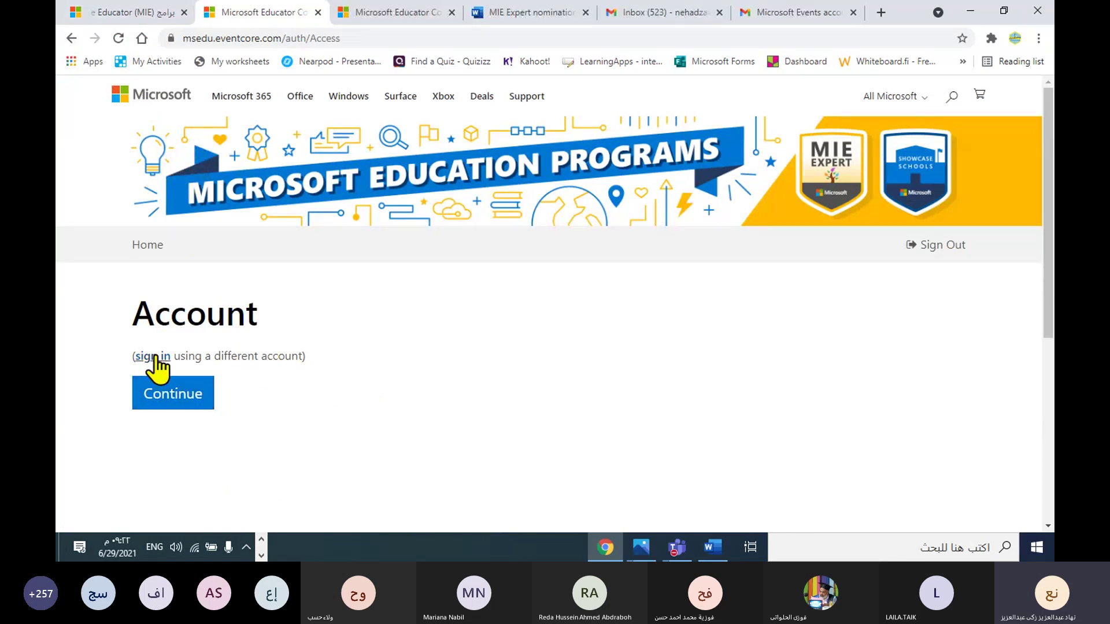
pyautogui.click(173, 394)
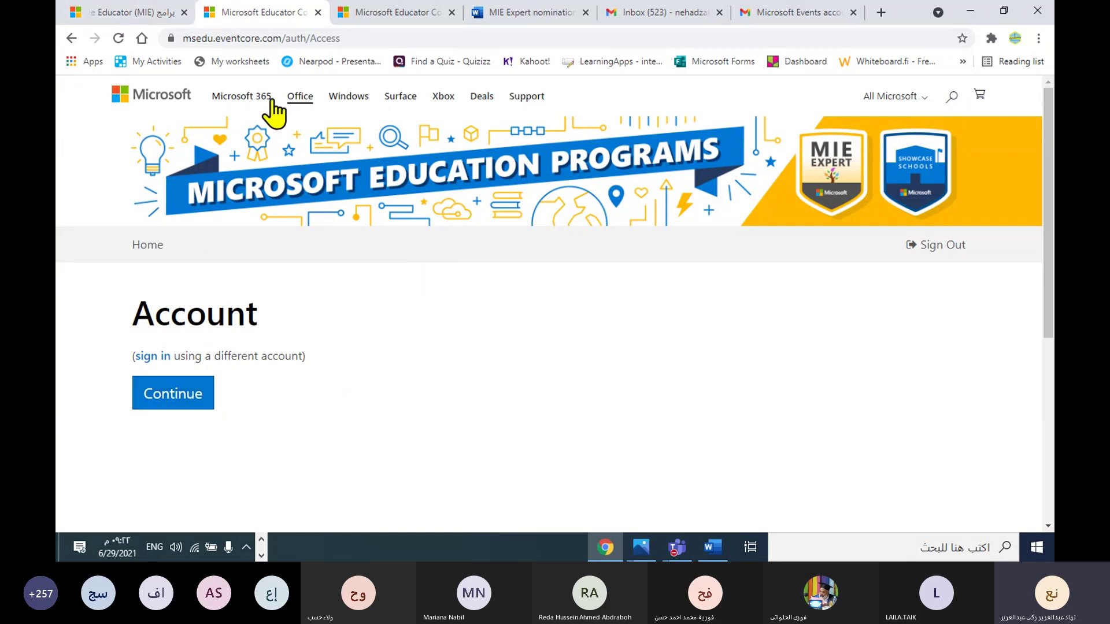
# Step: Switch to the Word nomination questions document and scroll to the STEM tools and PowerPoint features tables on page 6
pyautogui.click(711, 550)
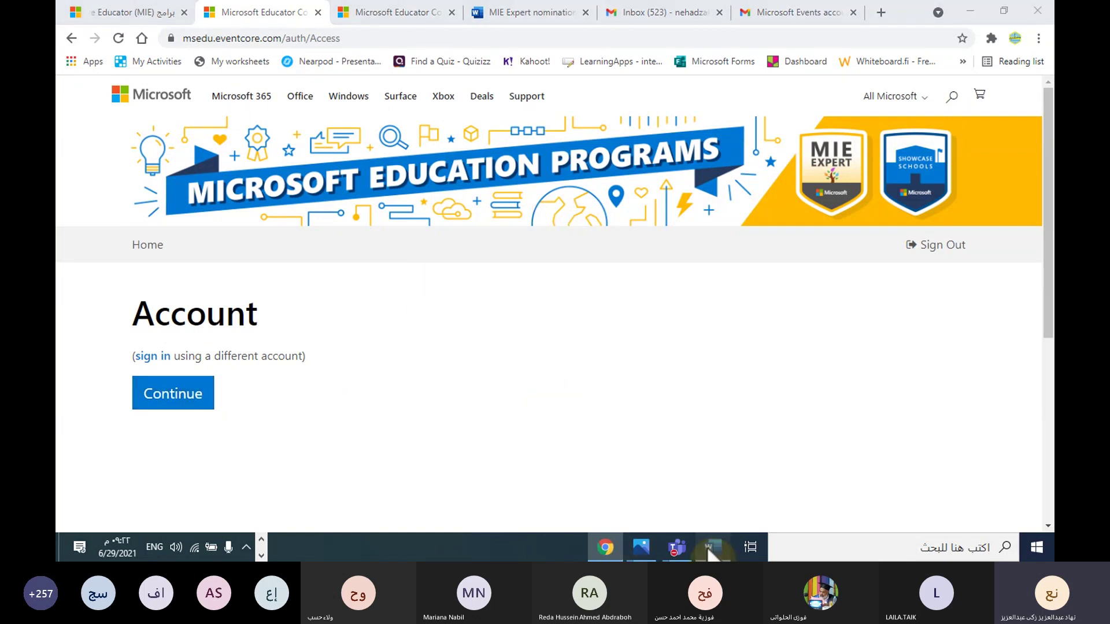
pyautogui.scroll(10, 439, 276)
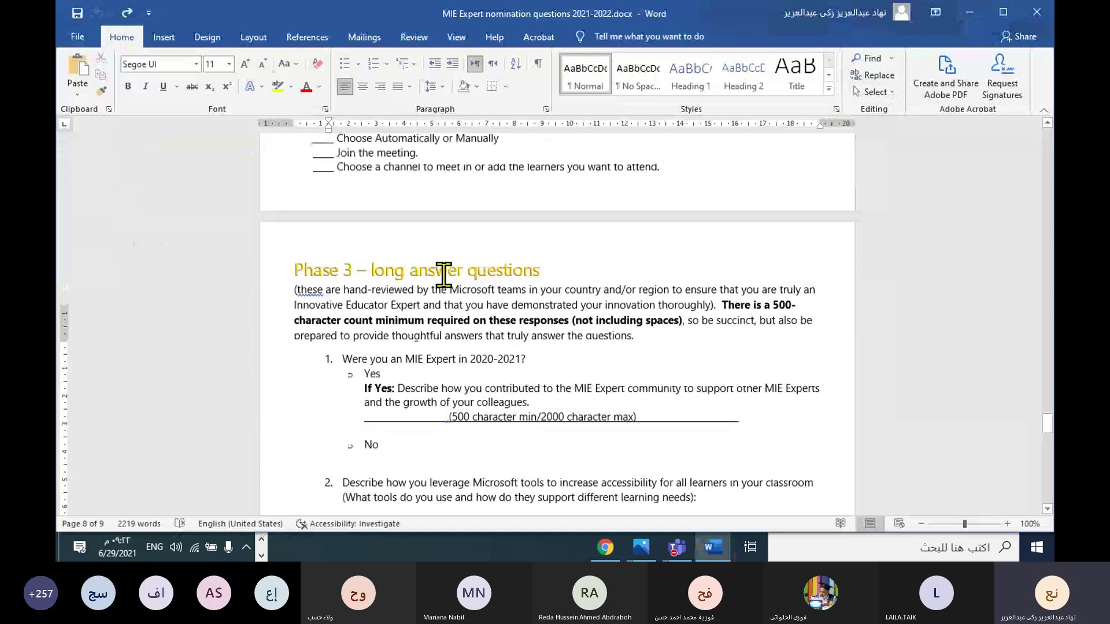
pyautogui.scroll(15, 440, 277)
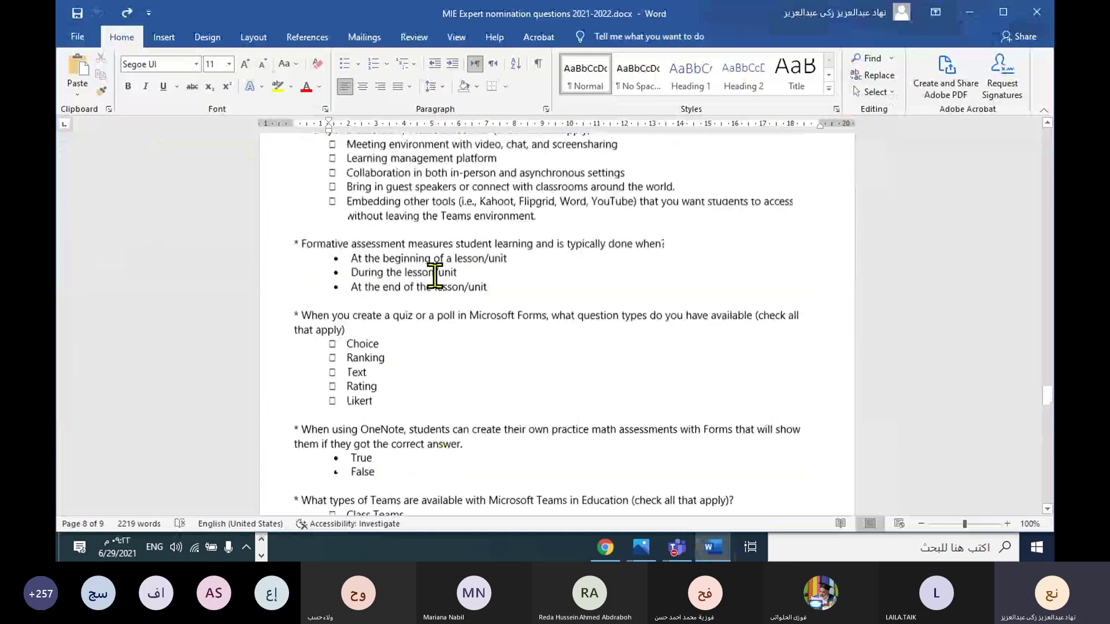
pyautogui.scroll(15, 426, 270)
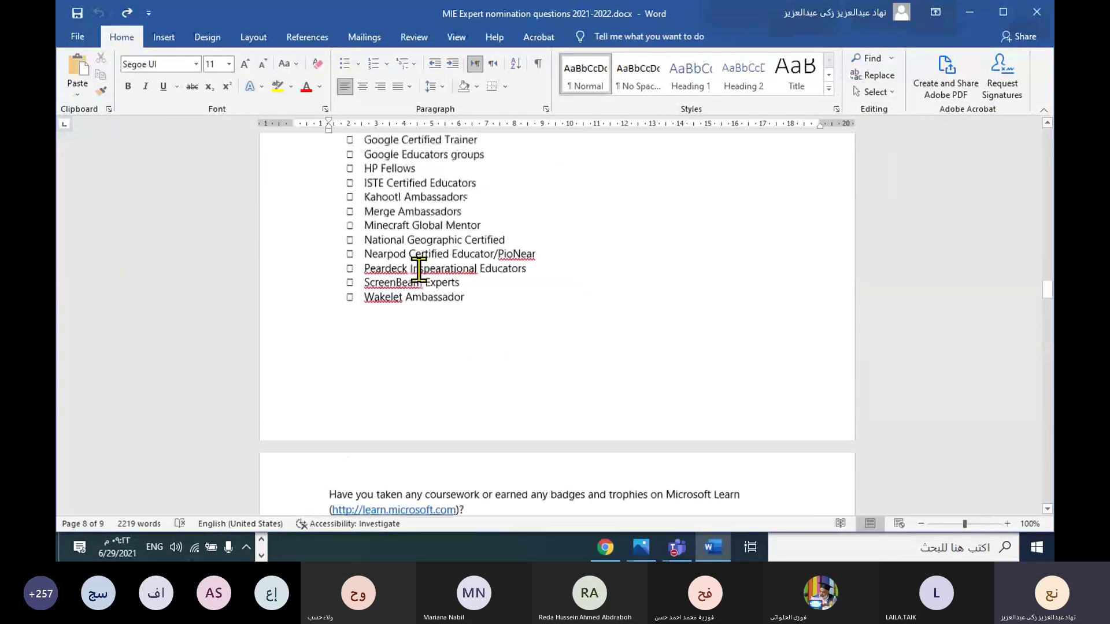
pyautogui.scroll(20, 415, 267)
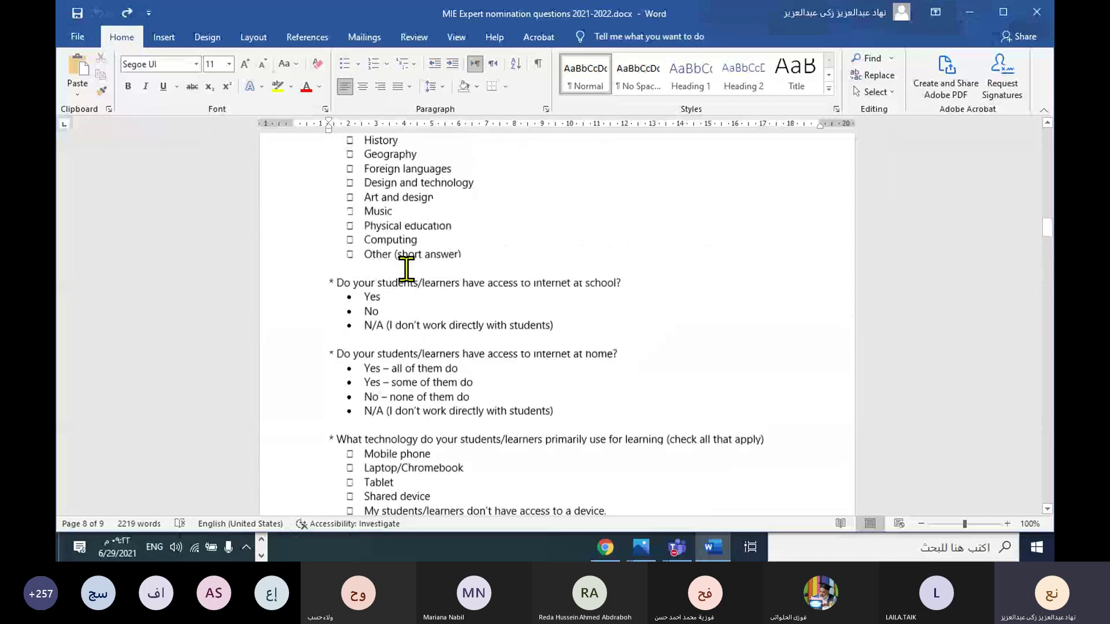
pyautogui.scroll(15, 404, 267)
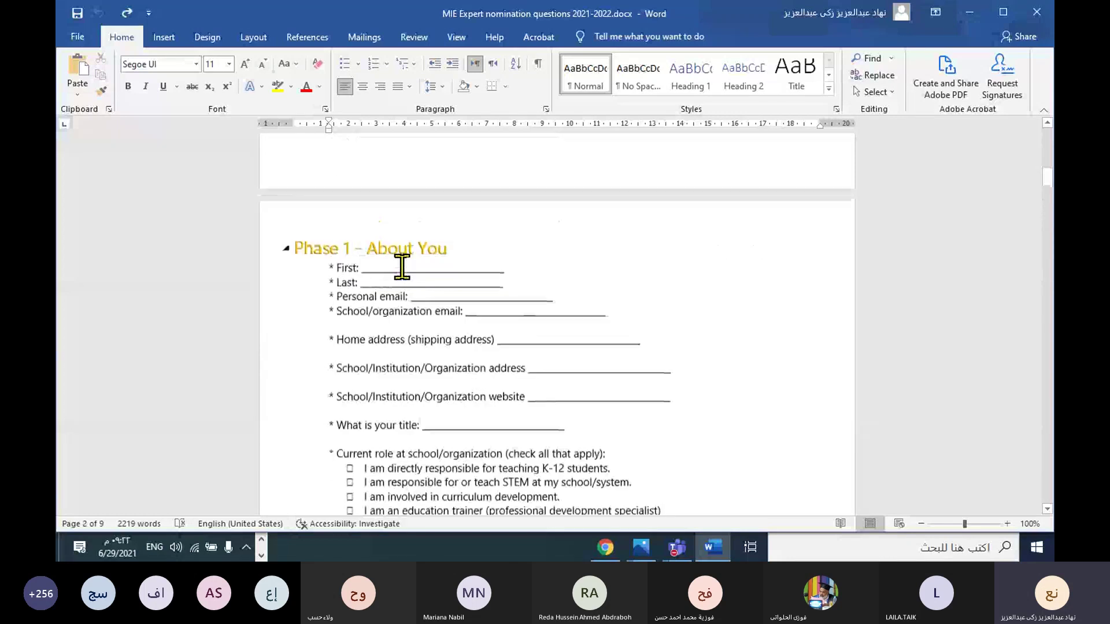
pyautogui.scroll(4, 402, 267)
pyautogui.scroll(-2, 399, 268)
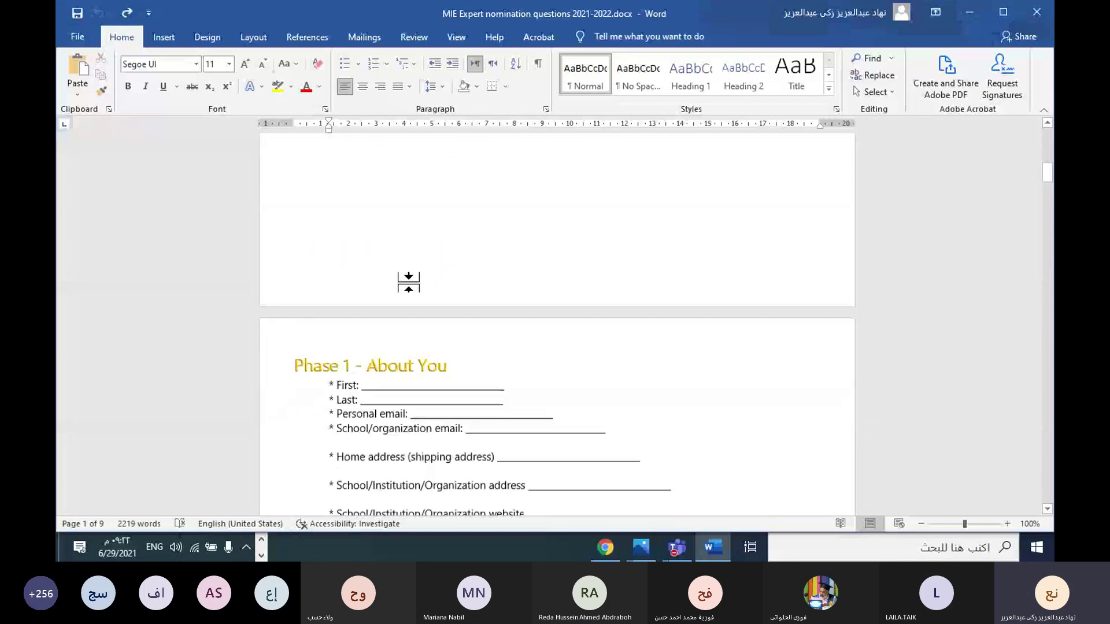
pyautogui.scroll(-15, 409, 282)
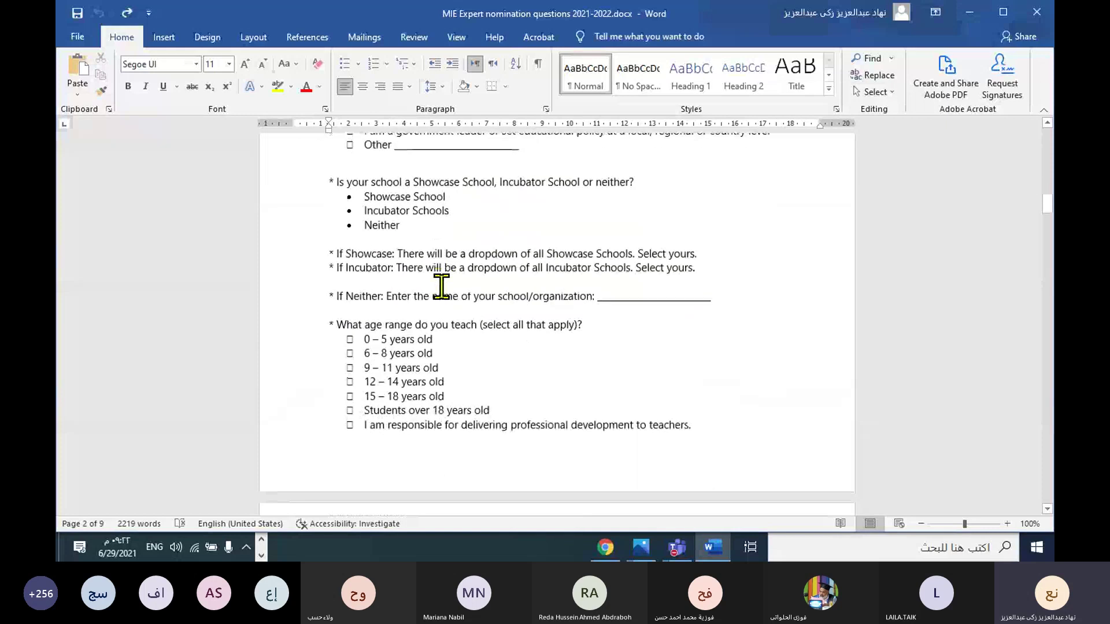
pyautogui.scroll(-15, 441, 286)
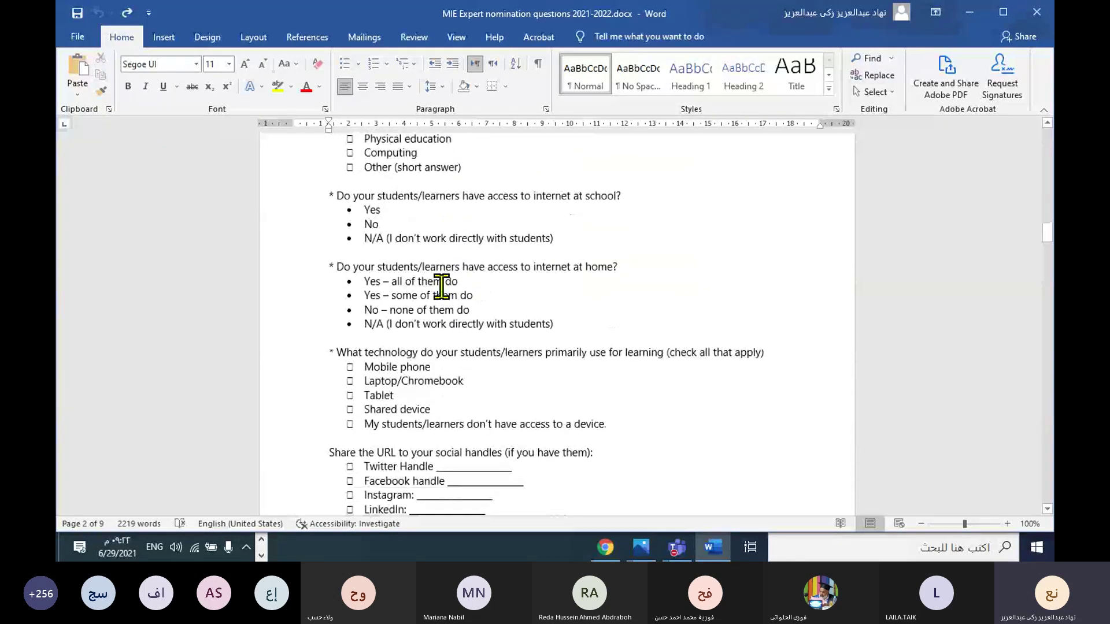
pyautogui.scroll(-15, 441, 286)
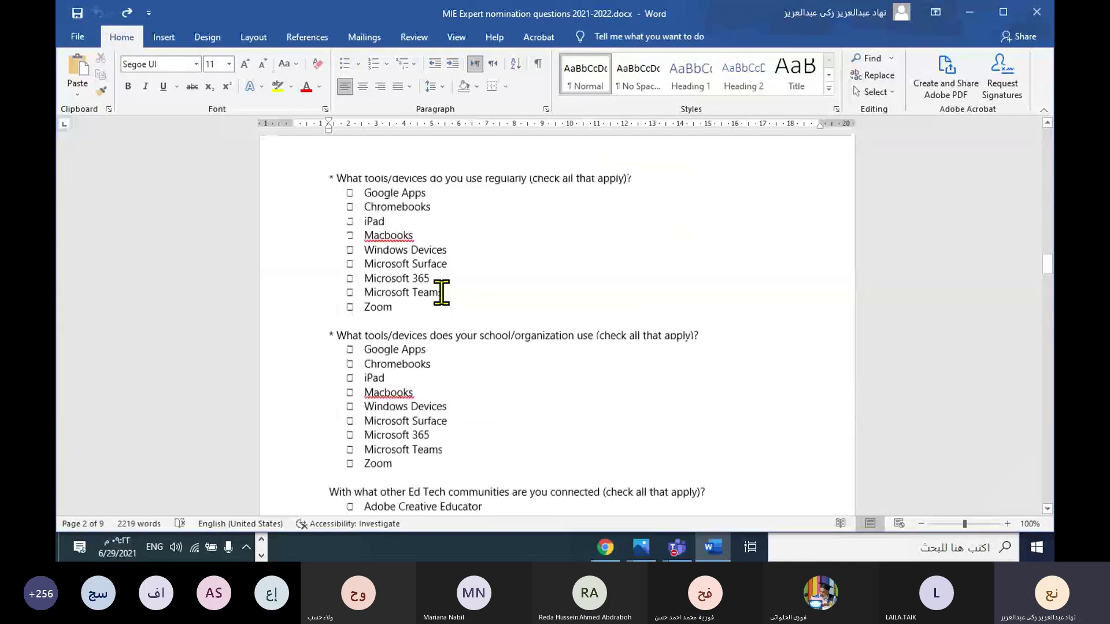
pyautogui.scroll(-8, 441, 292)
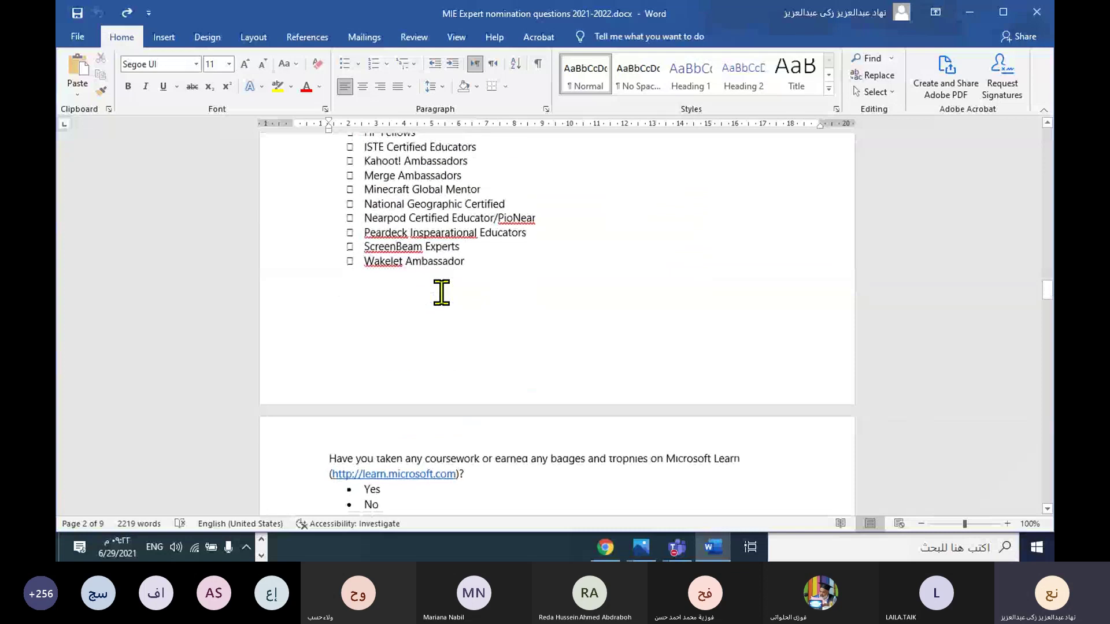
pyautogui.scroll(6, 441, 292)
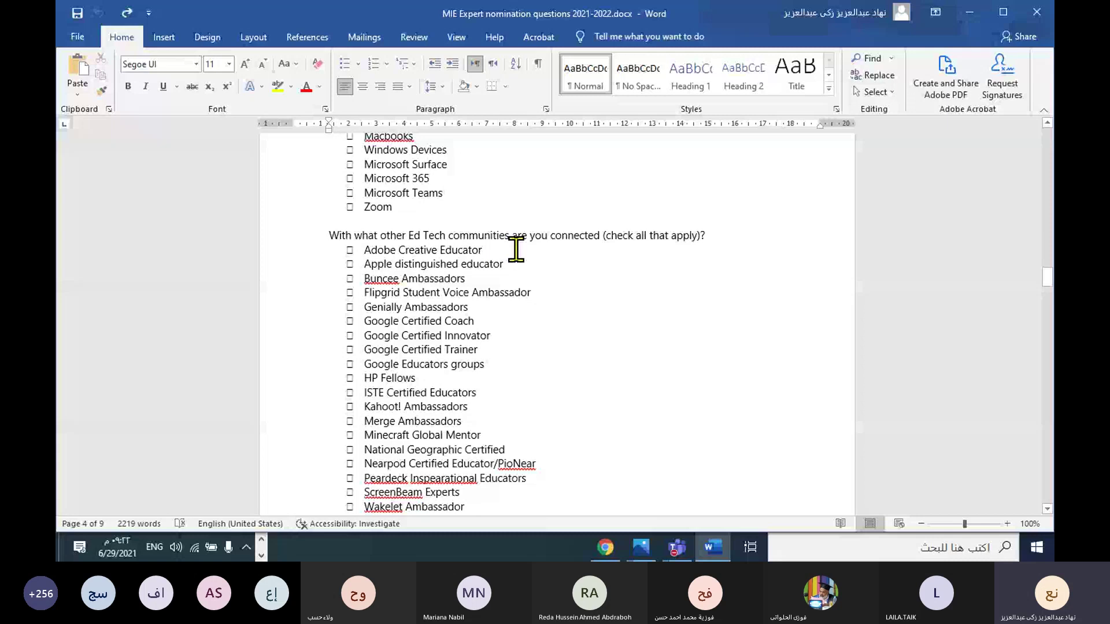
pyautogui.scroll(-13, 476, 304)
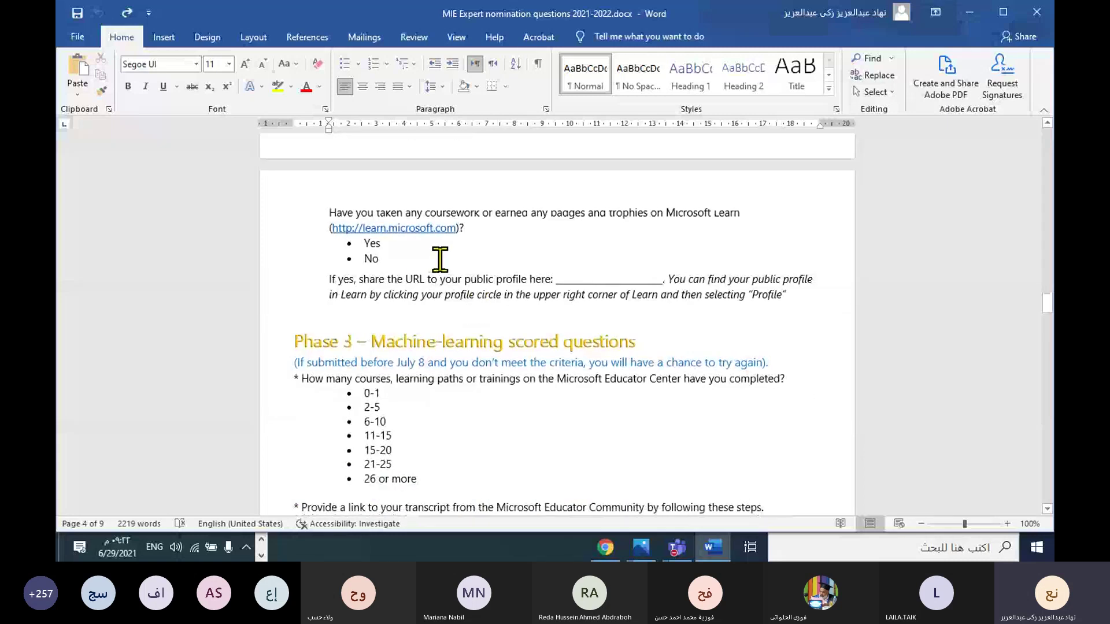
pyautogui.scroll(4, 440, 259)
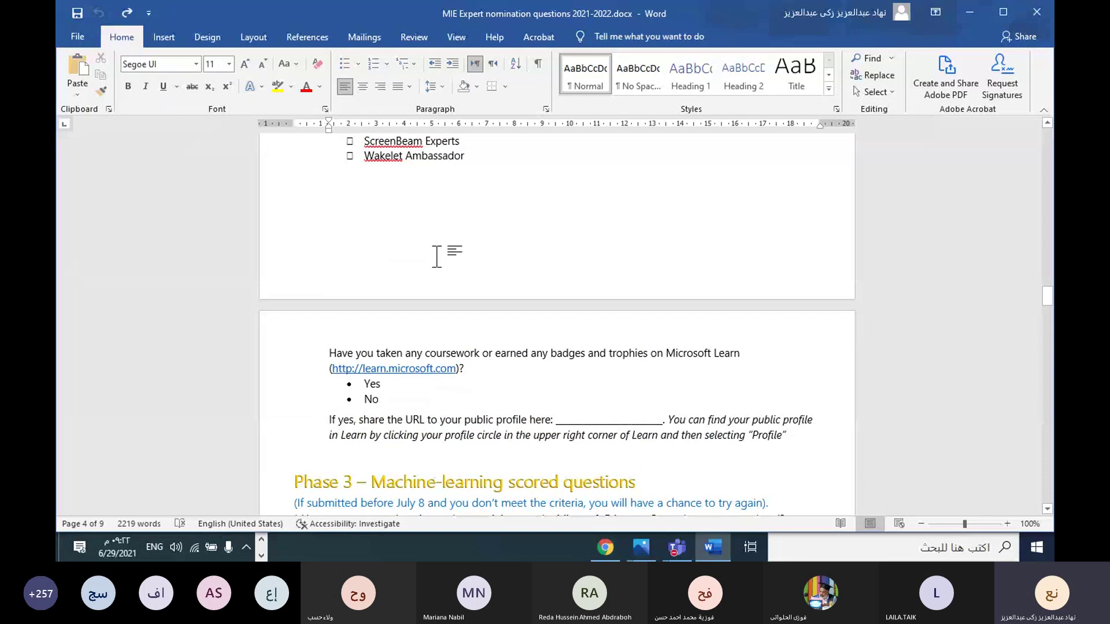
pyautogui.scroll(-3, 435, 289)
pyautogui.scroll(-5, 435, 289)
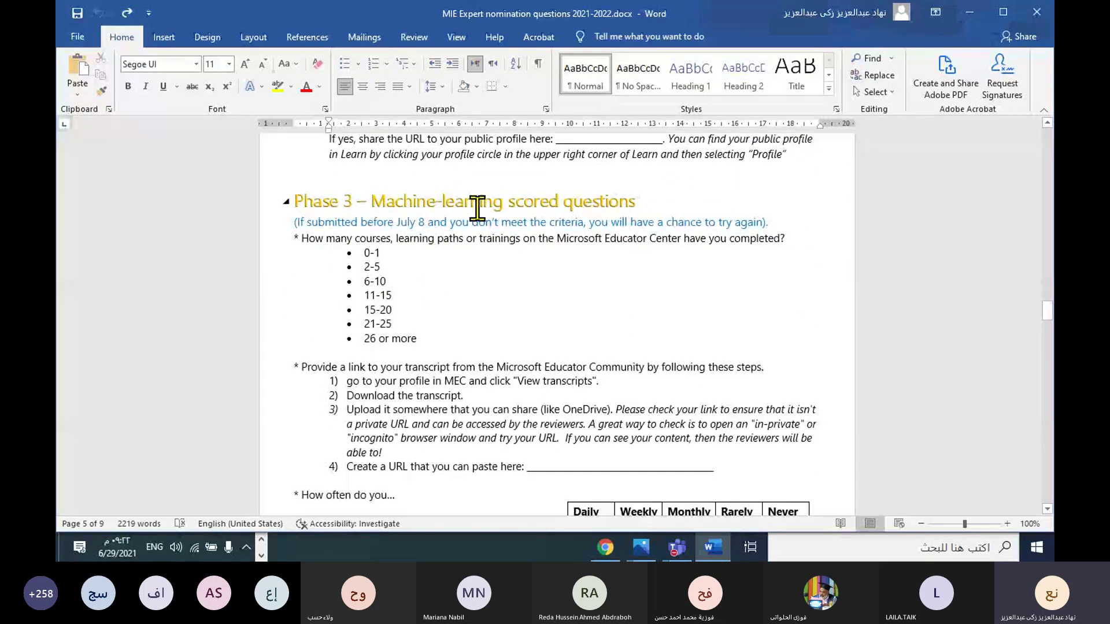
pyautogui.scroll(-10, 514, 291)
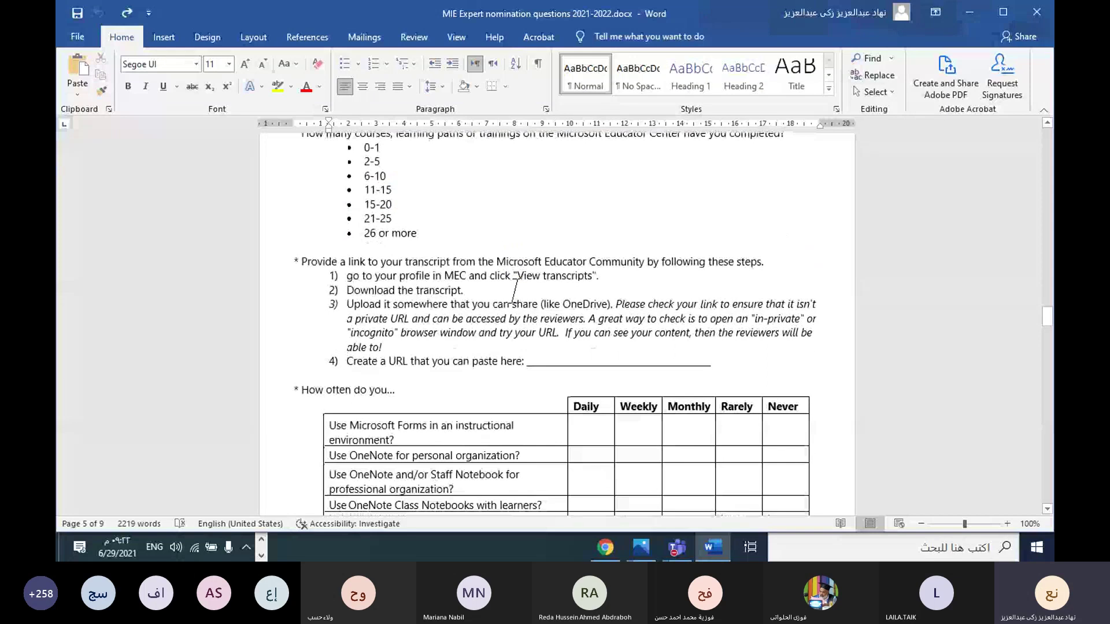
pyautogui.scroll(-9, 514, 292)
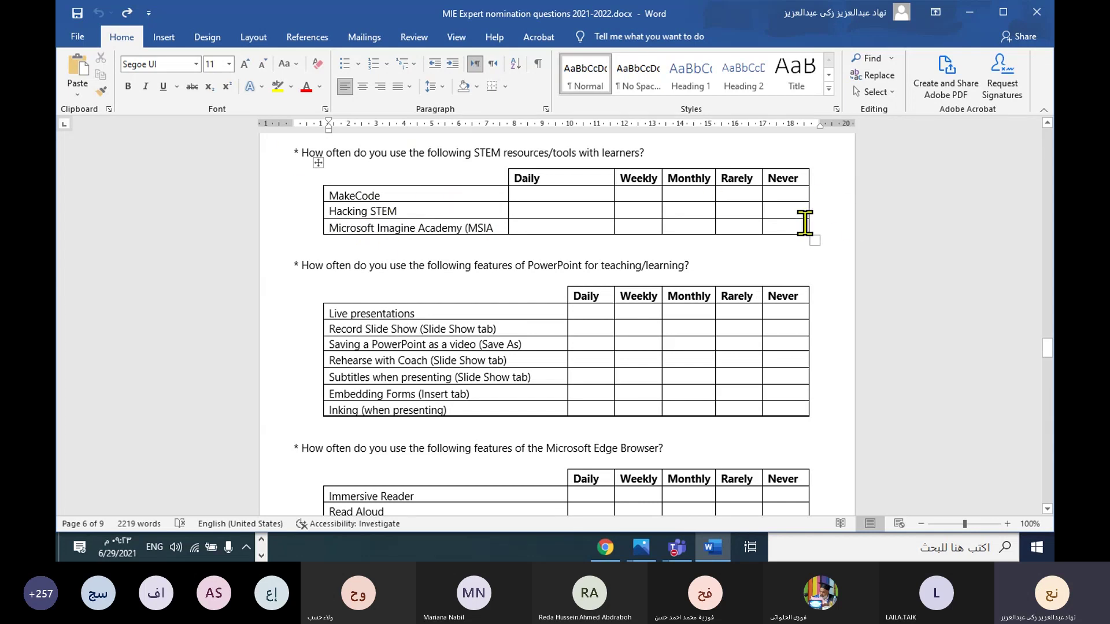
pyautogui.moveTo(388, 197); pyautogui.dragTo(306, 198)
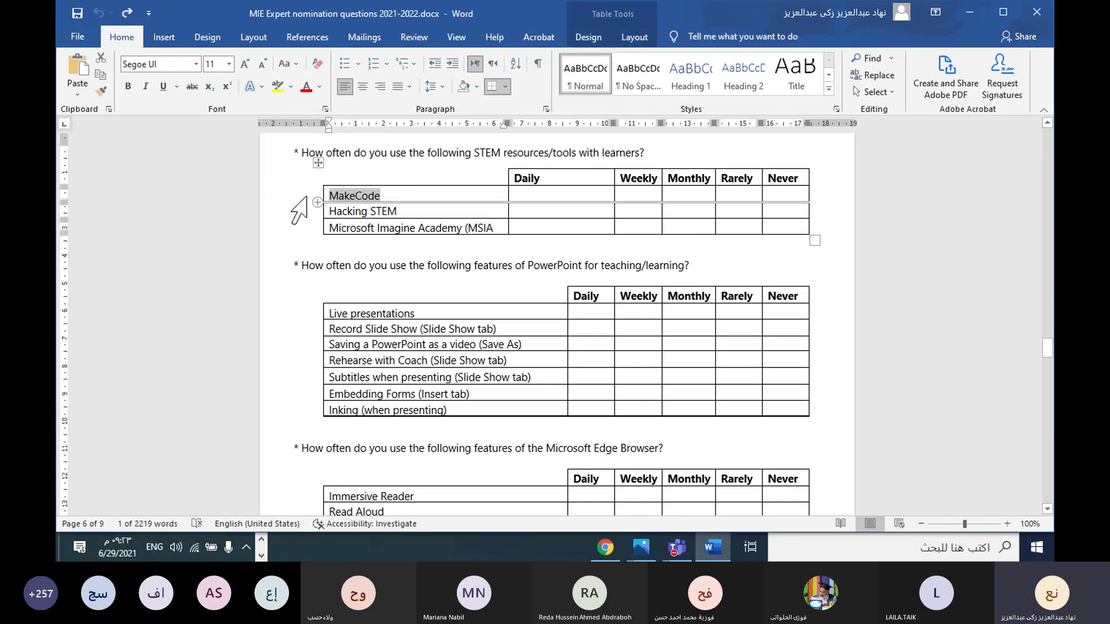
pyautogui.click(701, 190)
pyautogui.click(632, 178)
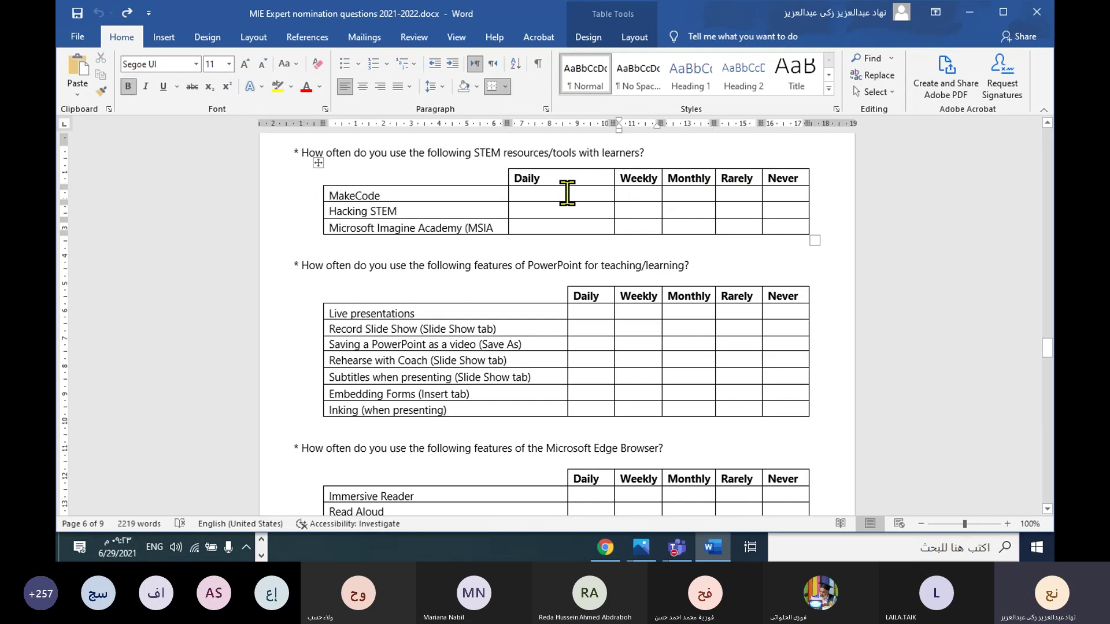
pyautogui.click(565, 193)
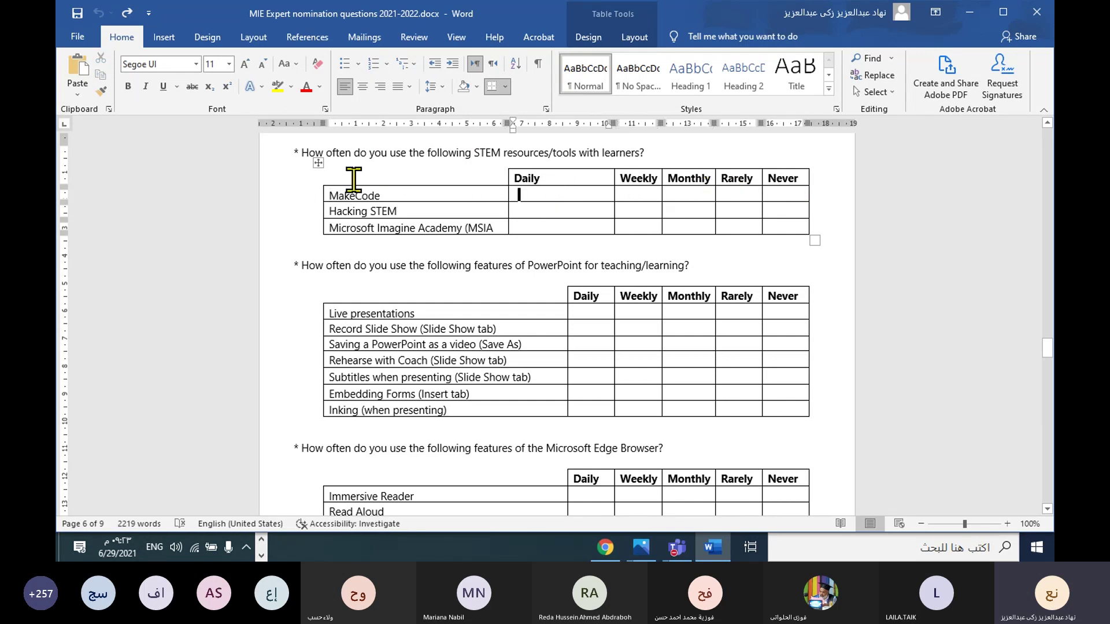
pyautogui.click(387, 195)
pyautogui.doubleClick(370, 195)
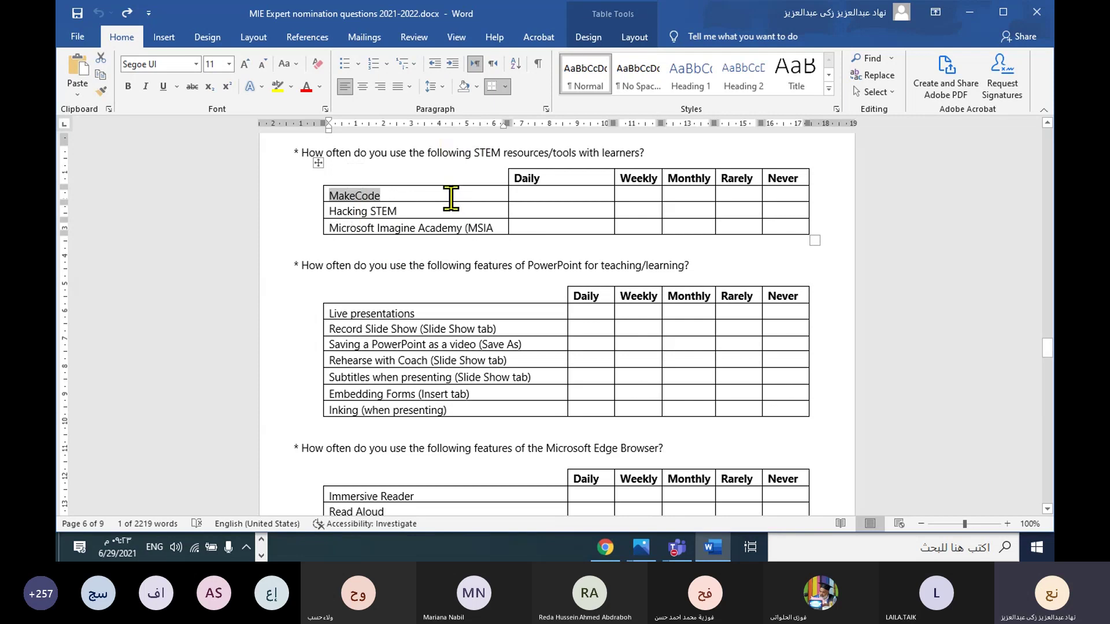
pyautogui.click(781, 206)
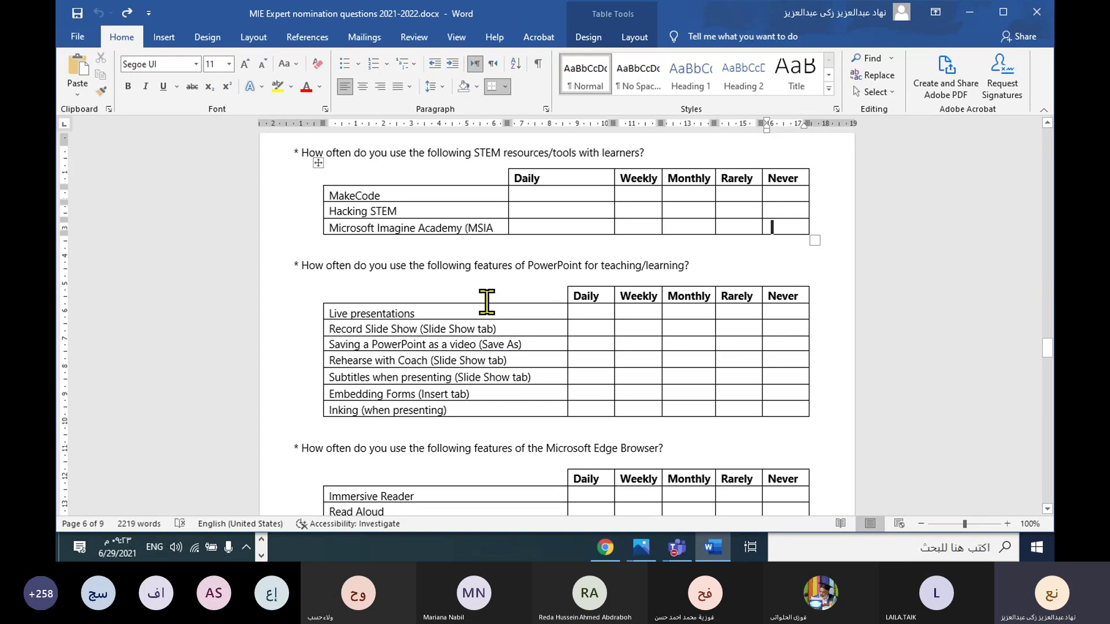
pyautogui.scroll(-3, 486, 301)
pyautogui.scroll(-1, 487, 300)
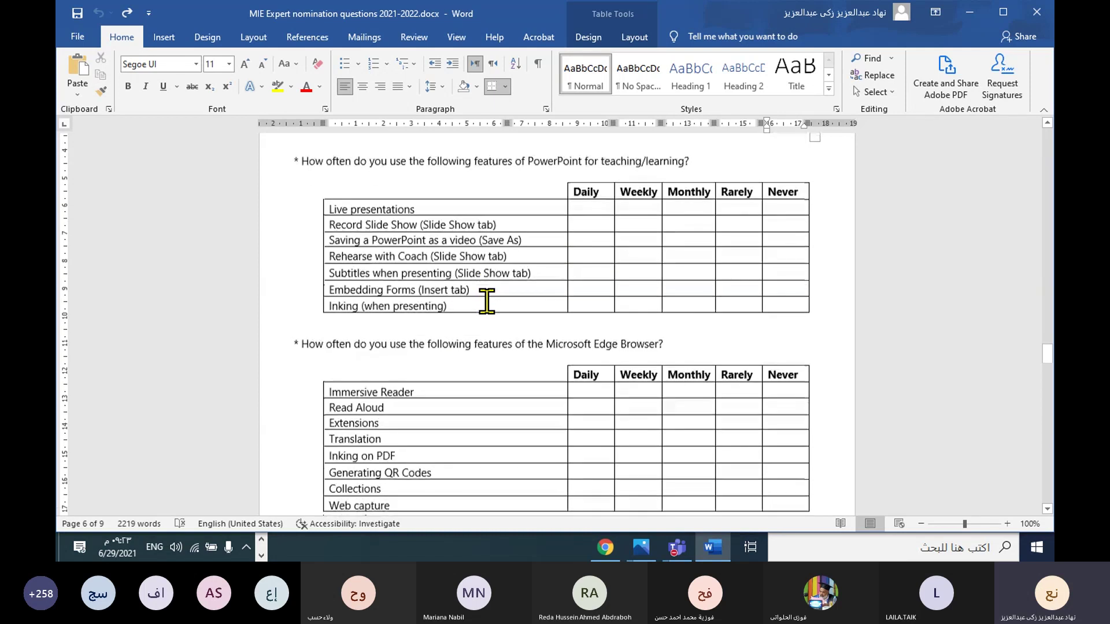
# Step: Delete the '(number)' placeholder after the Flipgrid field-trips question, leaving its answer blank
pyautogui.scroll(-6, 487, 301)
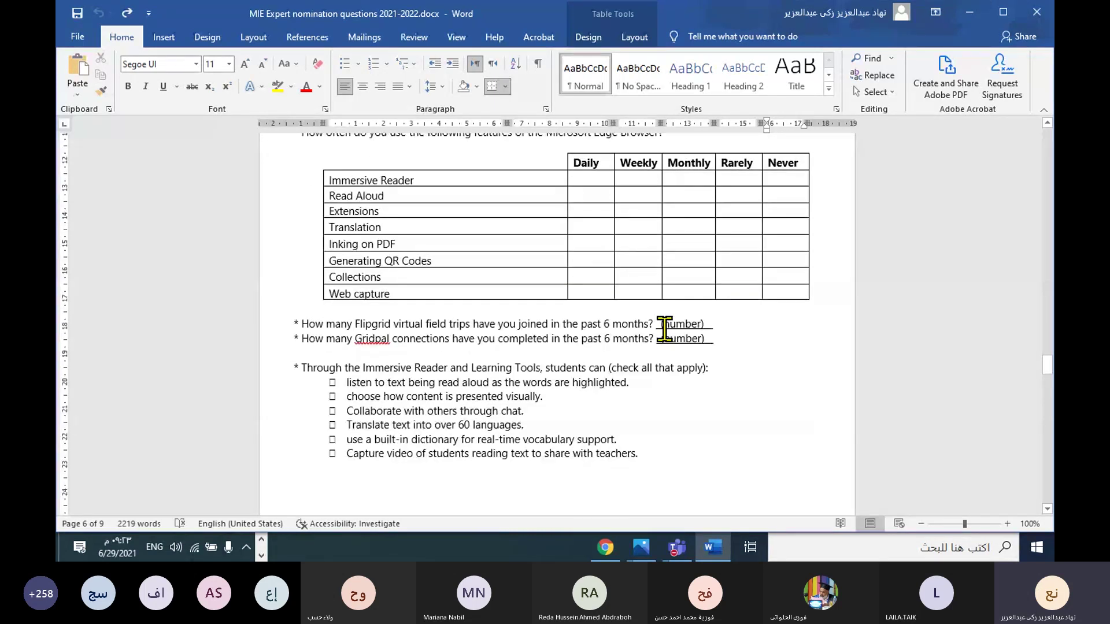
pyautogui.moveTo(661, 324); pyautogui.dragTo(709, 322)
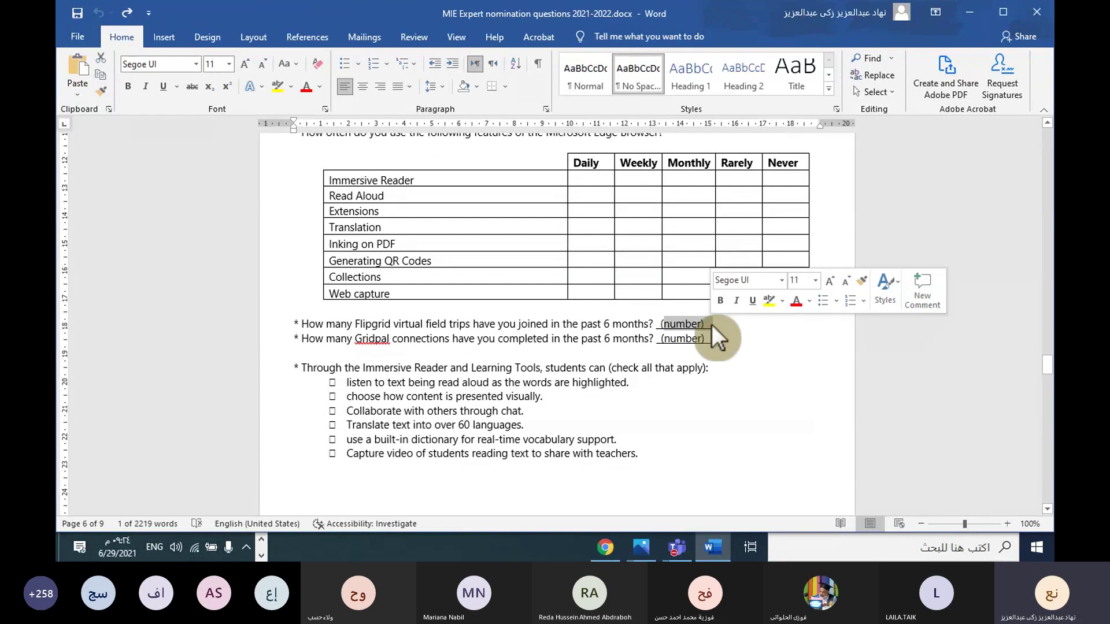
pyautogui.write('100')
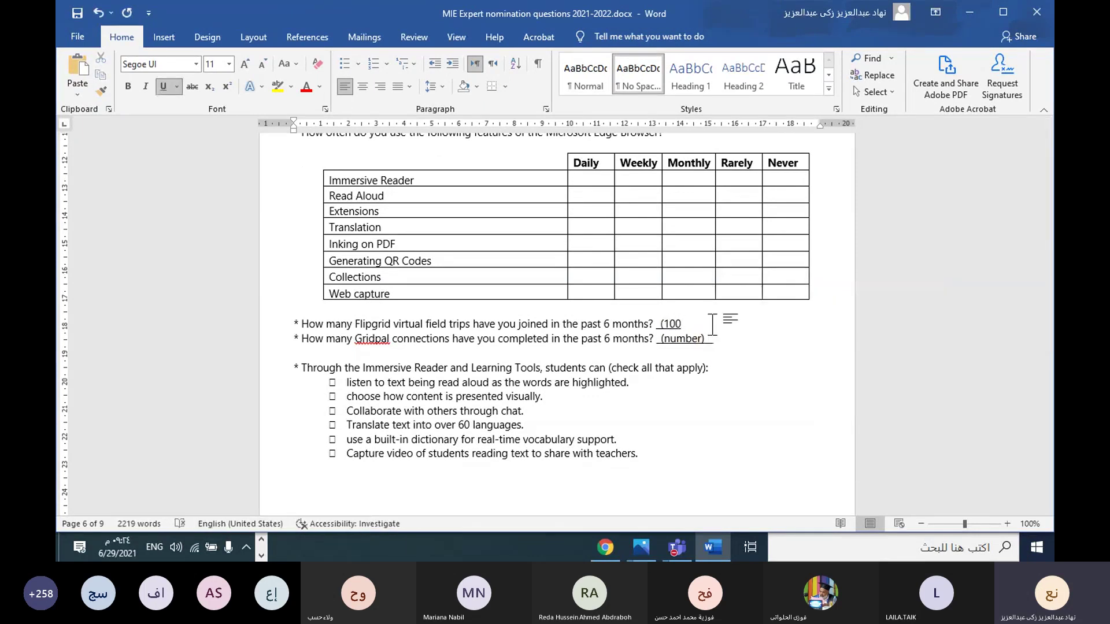
pyautogui.click(663, 324)
pyautogui.press('BackSpace')
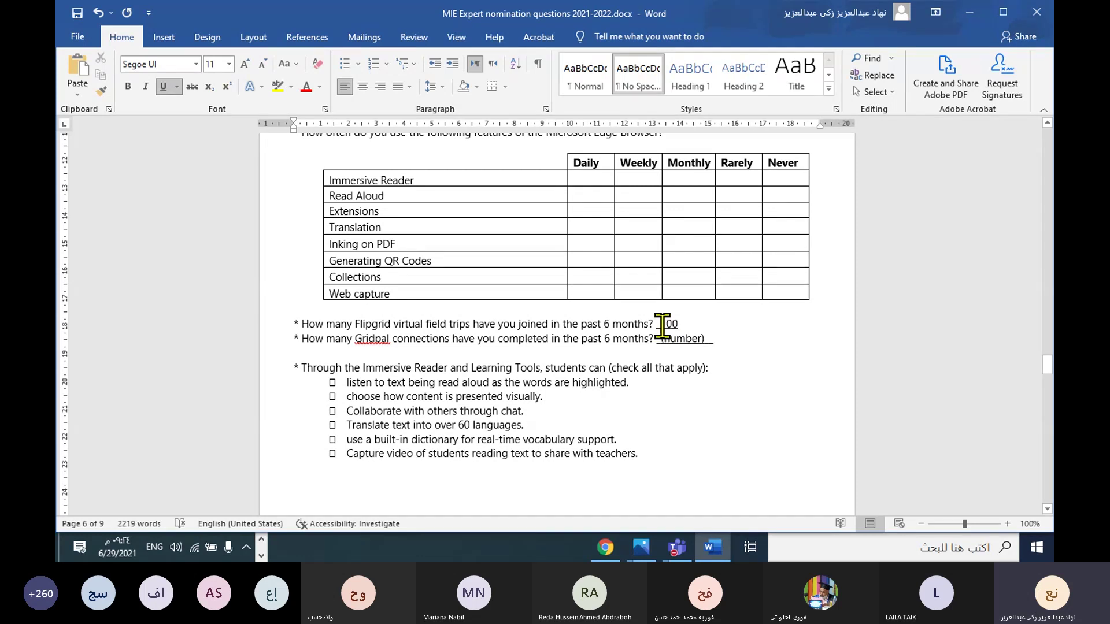
pyautogui.moveTo(659, 322); pyautogui.dragTo(688, 327)
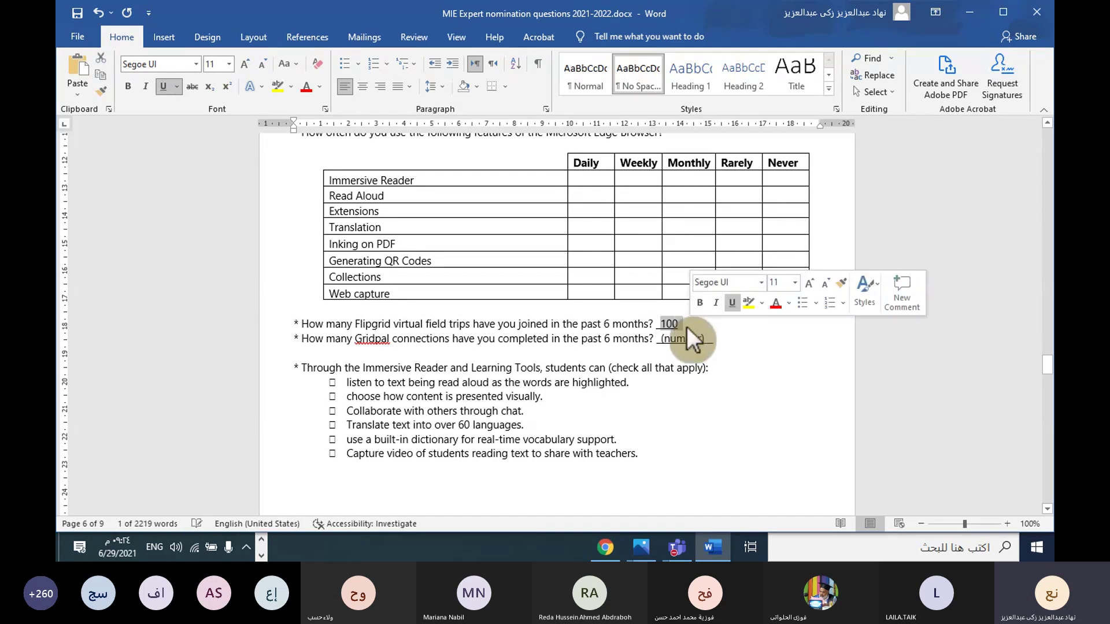
pyautogui.press('Delete')
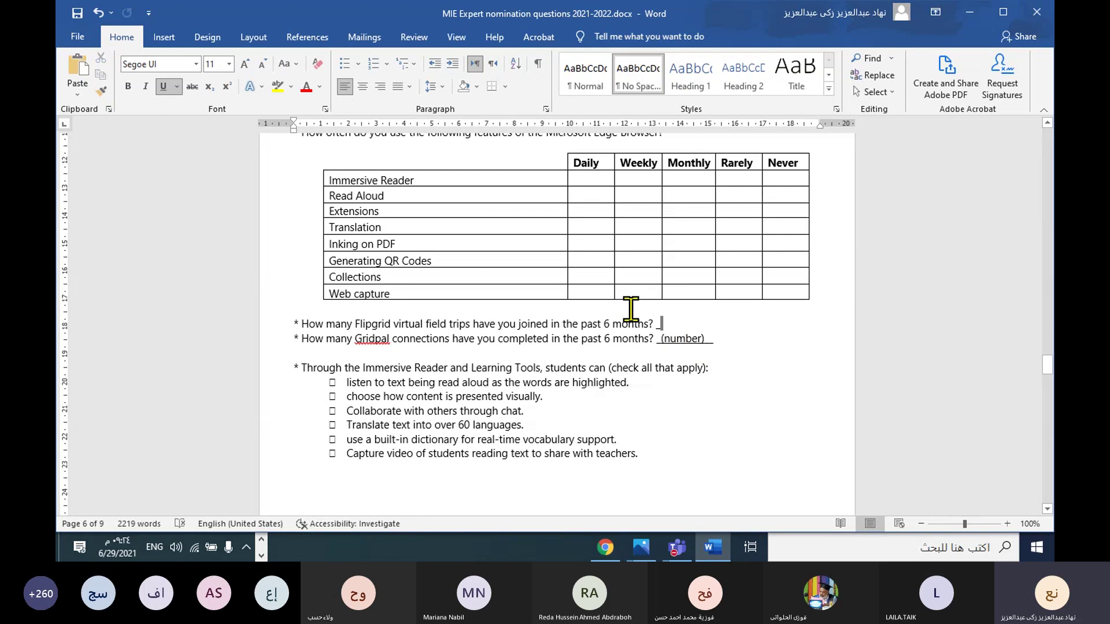
# Step: Scroll up to the page 6 STEM tools table, then select and deselect it
pyautogui.scroll(1, 570, 322)
pyautogui.scroll(10, 571, 321)
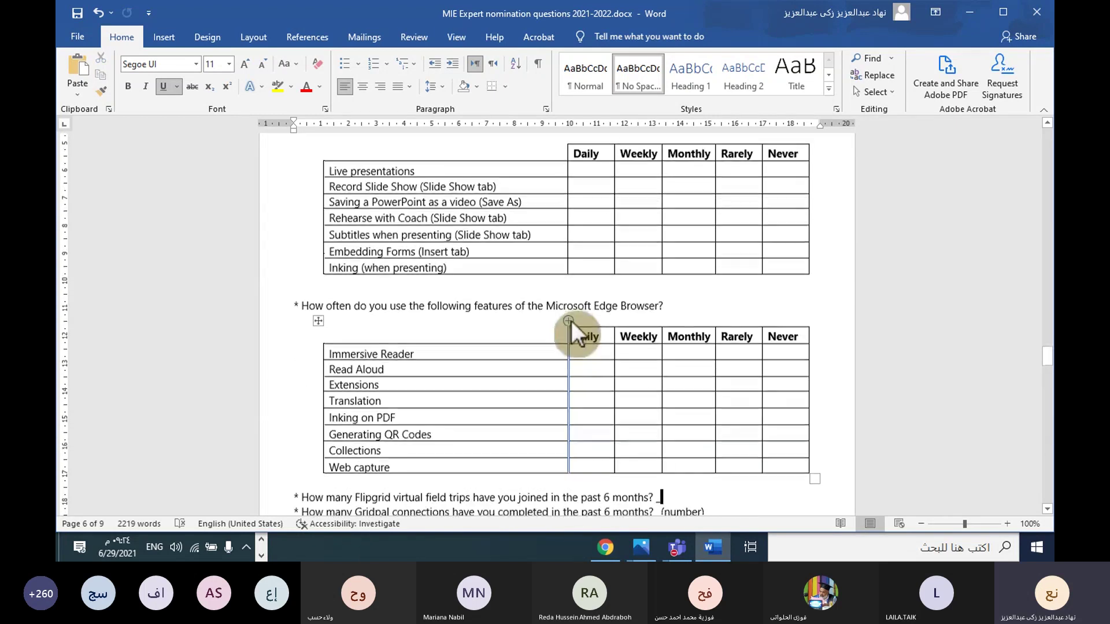
pyautogui.scroll(1, 571, 321)
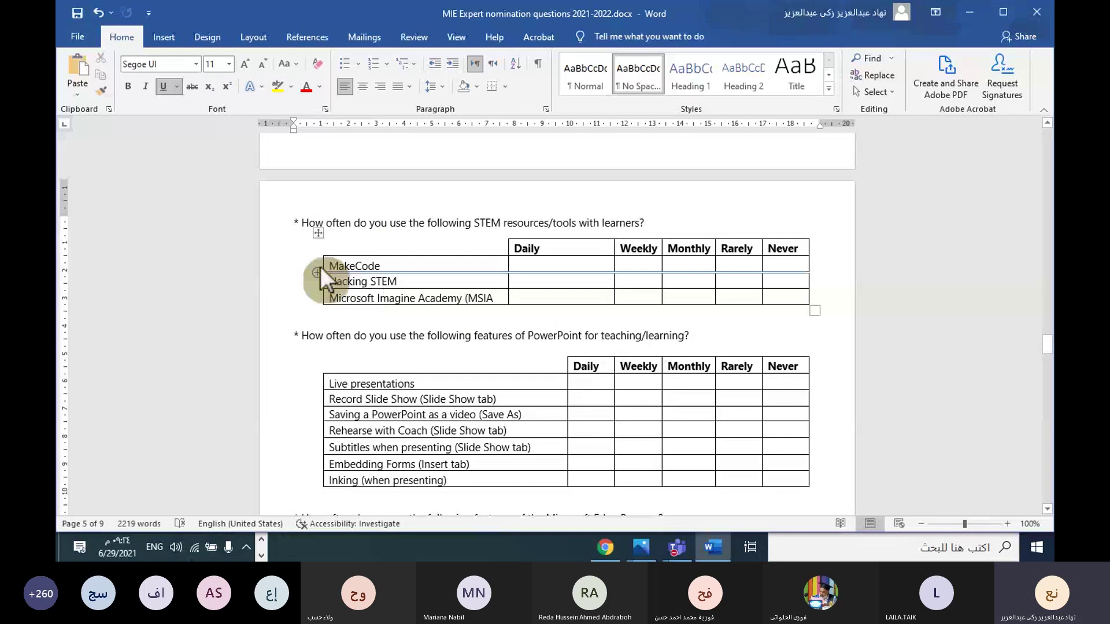
pyautogui.click(317, 227)
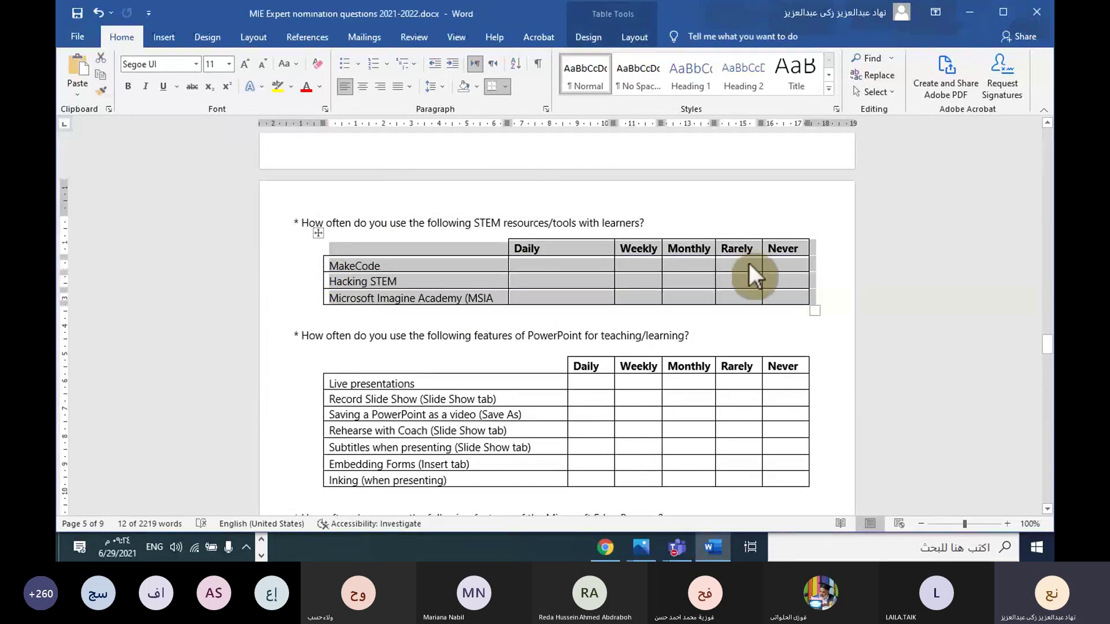
pyautogui.click(773, 266)
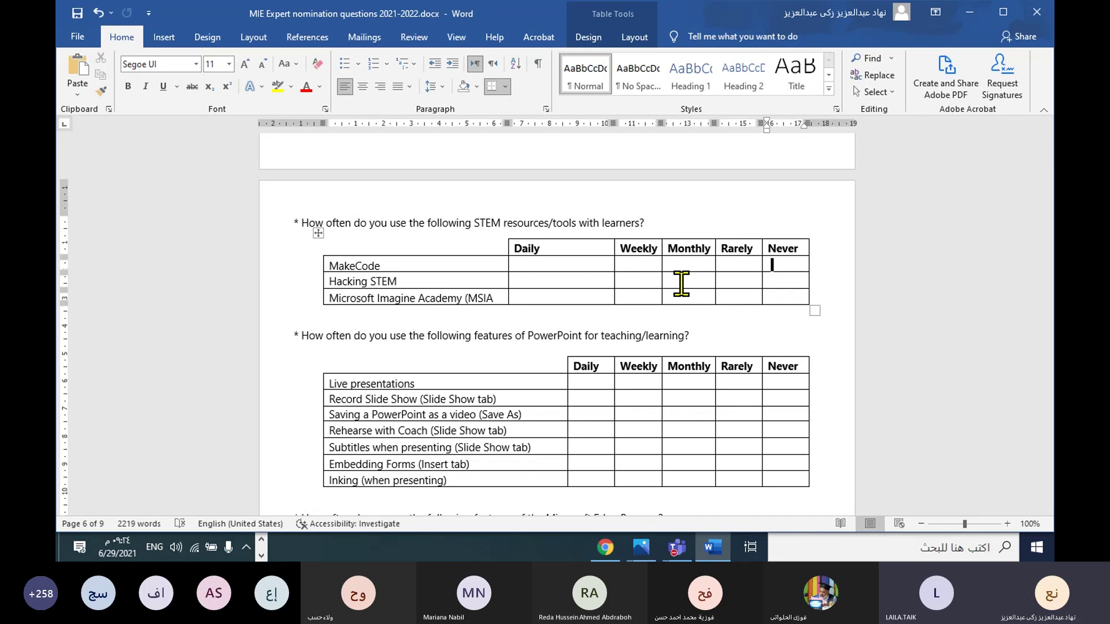
# Step: Delete the trailing underscore so the Flipgrid question ends at 'past 6 months?'
pyautogui.scroll(-4, 681, 283)
pyautogui.scroll(-2, 680, 292)
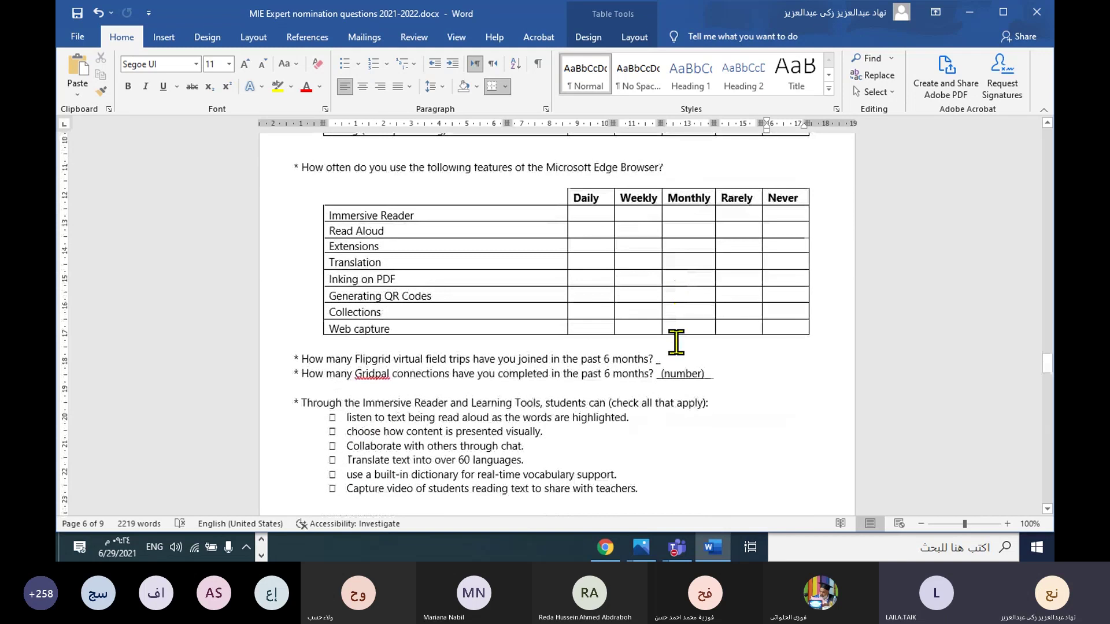
pyautogui.click(657, 357)
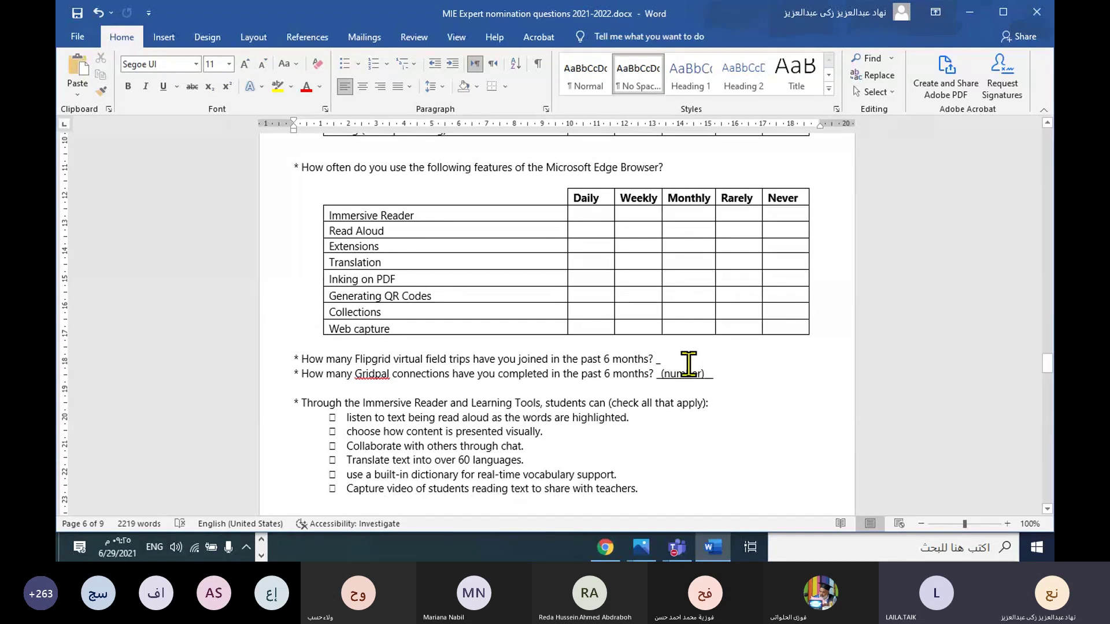
pyautogui.doubleClick(657, 360)
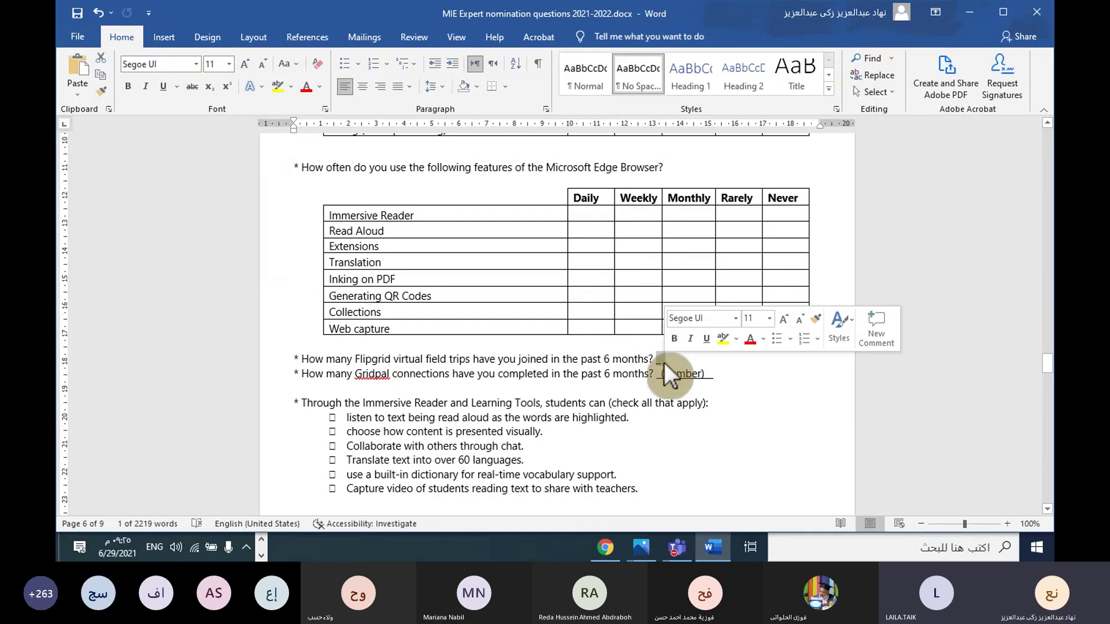
pyautogui.click(665, 363)
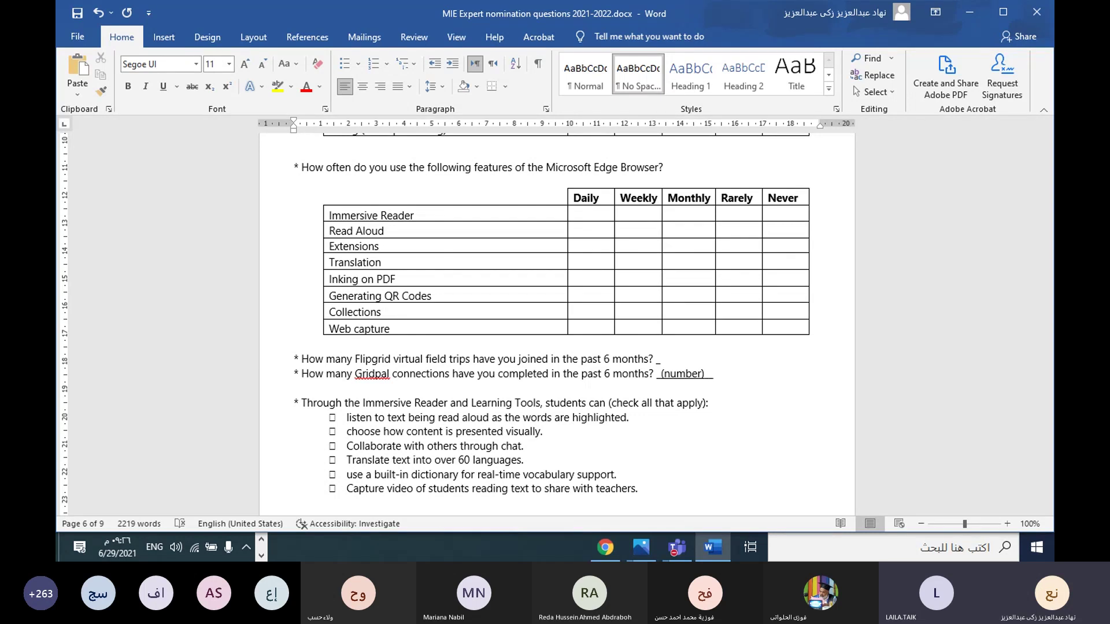
pyautogui.press('BackSpace')
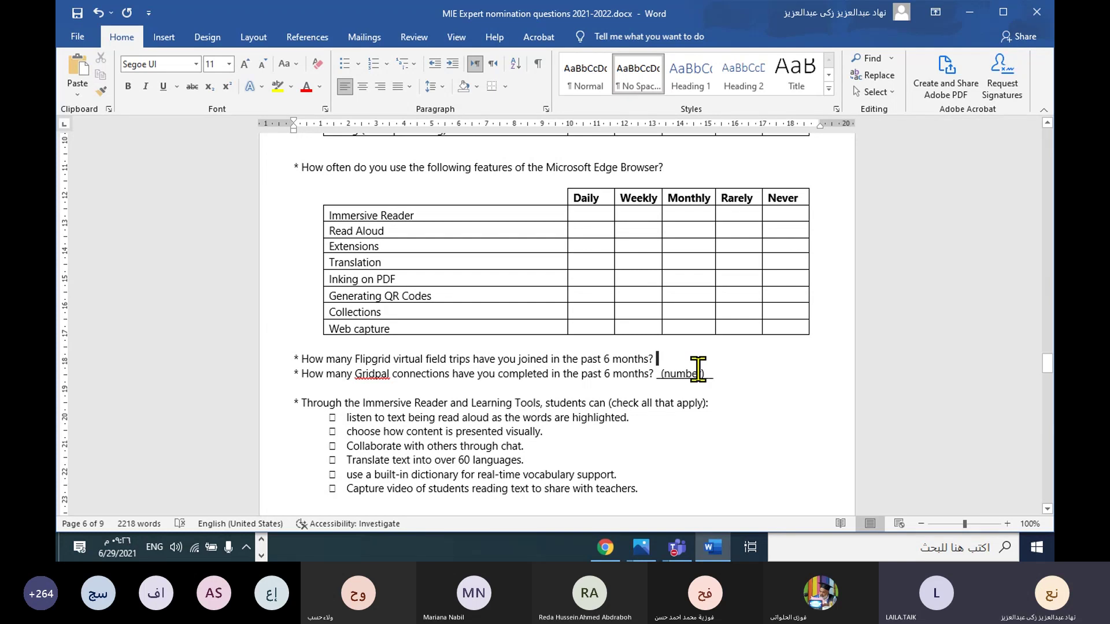
pyautogui.scroll(2, 575, 282)
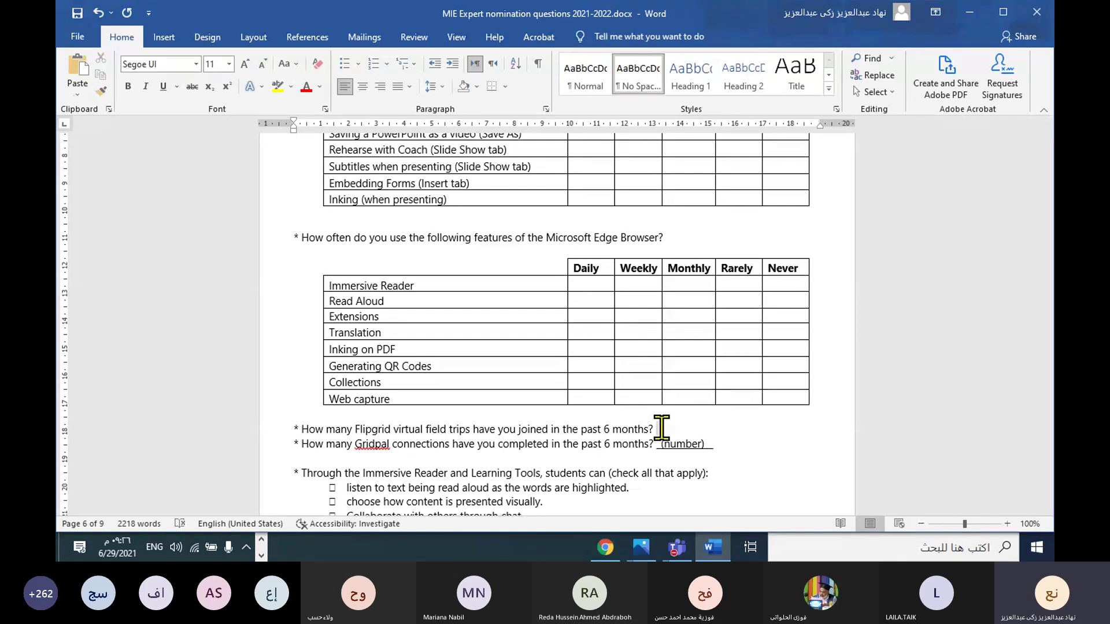
pyautogui.scroll(4, 577, 387)
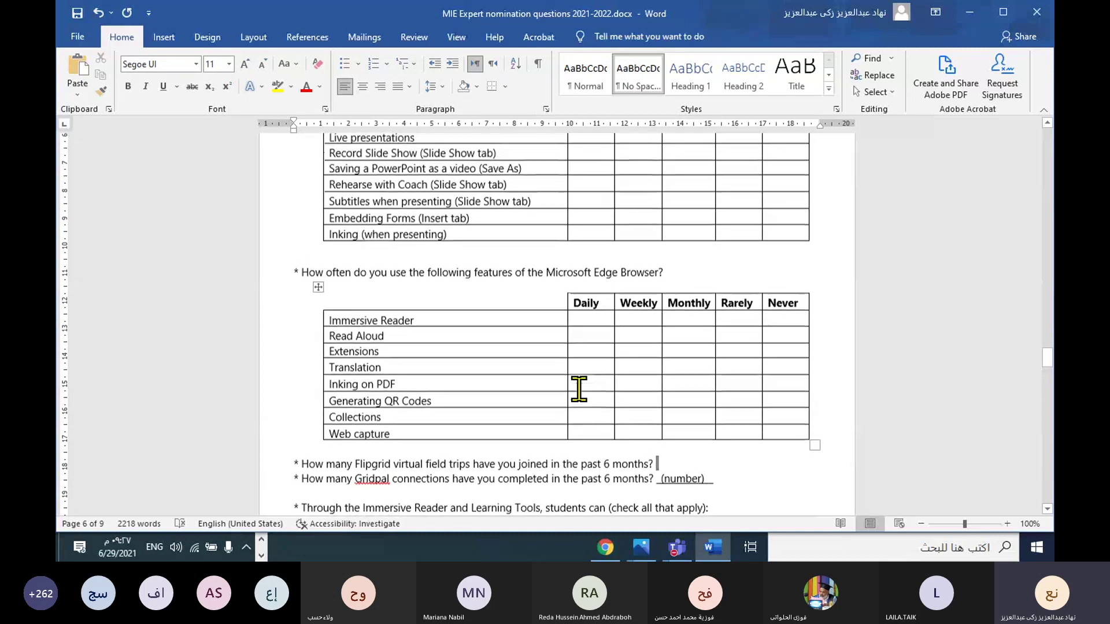
pyautogui.scroll(5, 571, 386)
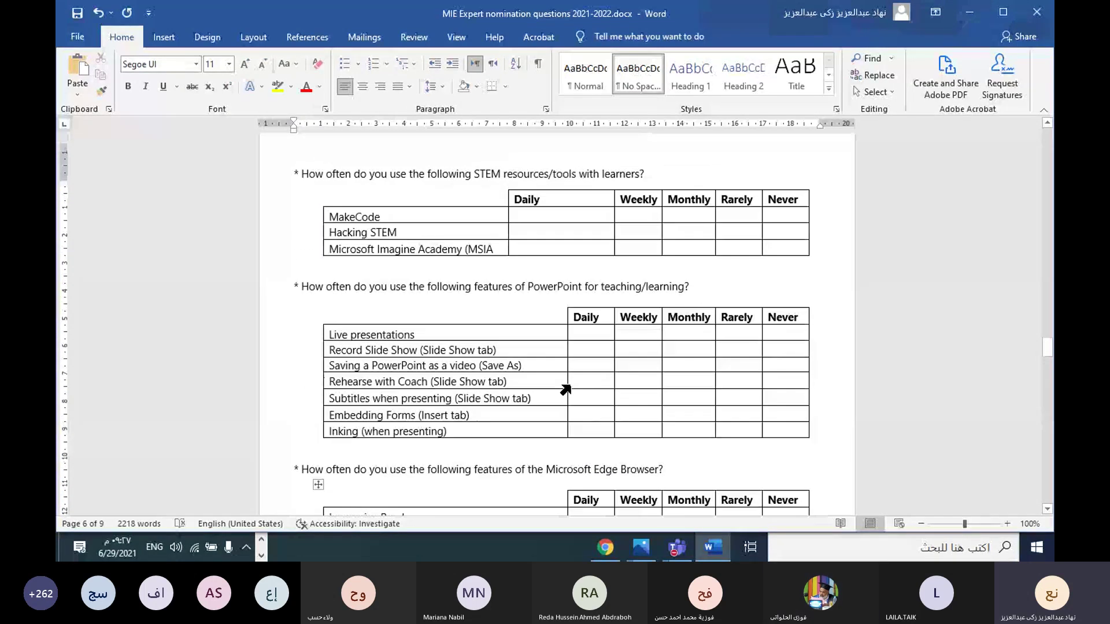
pyautogui.scroll(3, 571, 384)
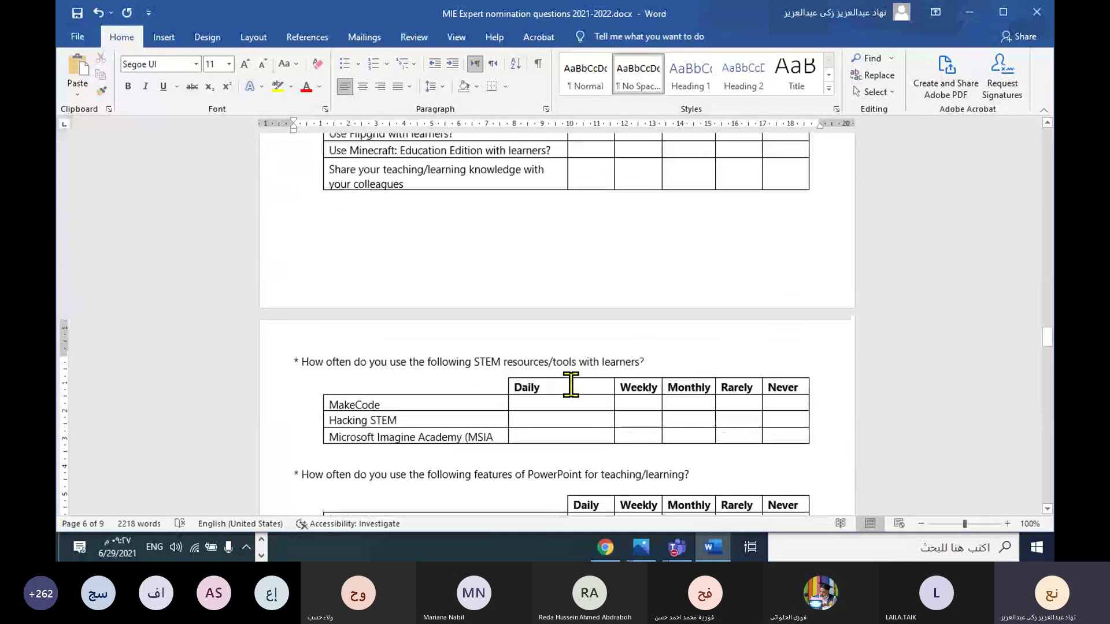
pyautogui.scroll(3, 566, 389)
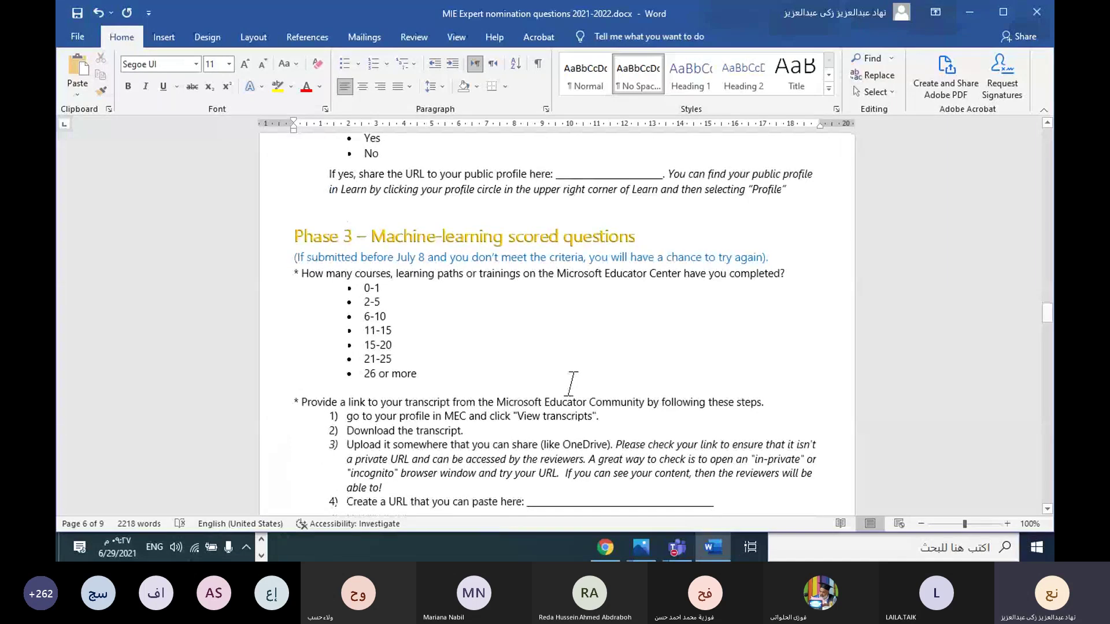
pyautogui.scroll(-10, 566, 389)
pyautogui.scroll(-4, 566, 389)
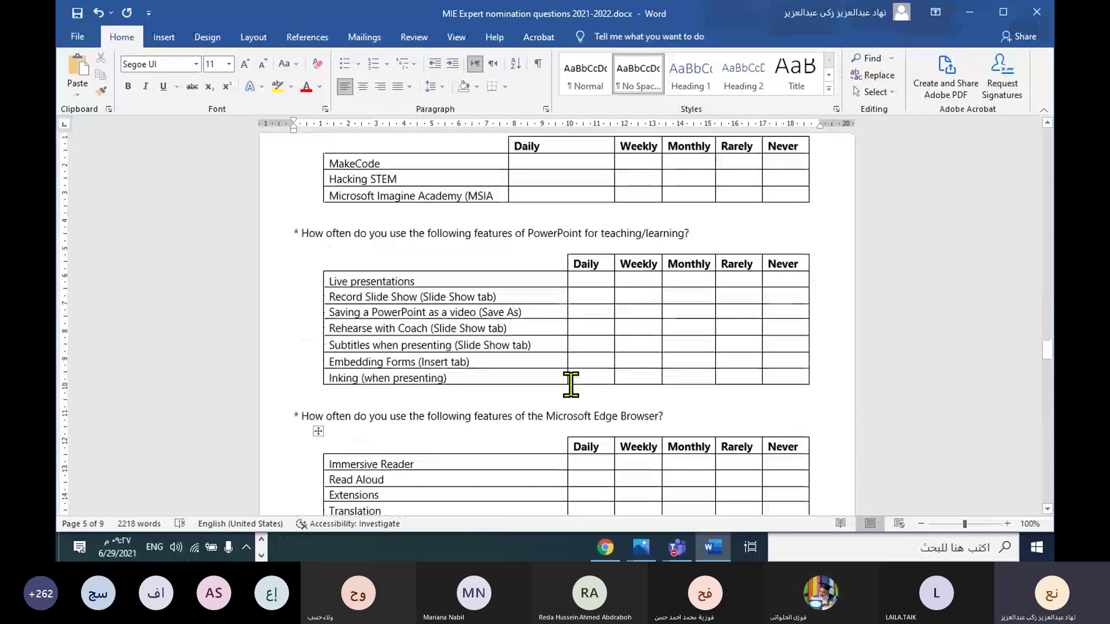
pyautogui.scroll(1, 463, 289)
pyautogui.doubleClick(355, 195)
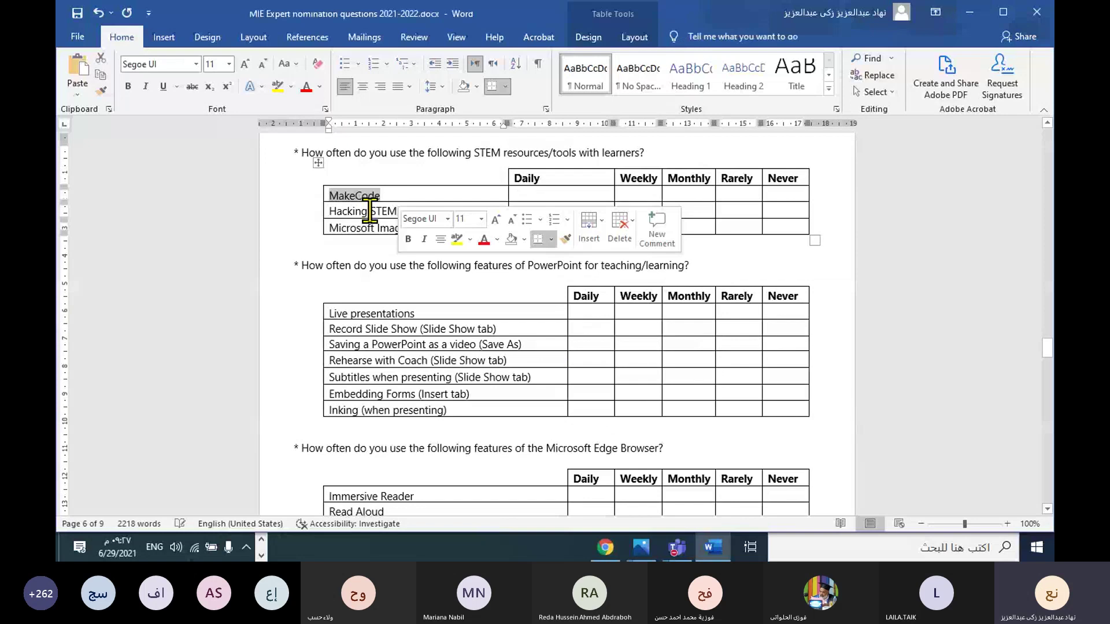
pyautogui.doubleClick(383, 211)
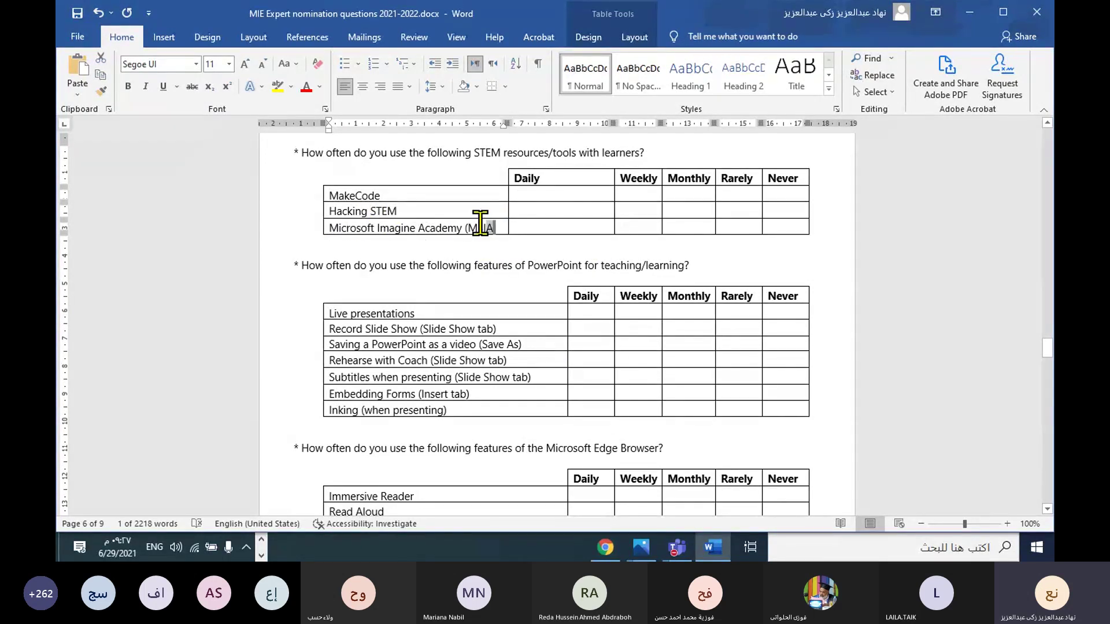
pyautogui.moveTo(496, 227); pyautogui.dragTo(342, 224)
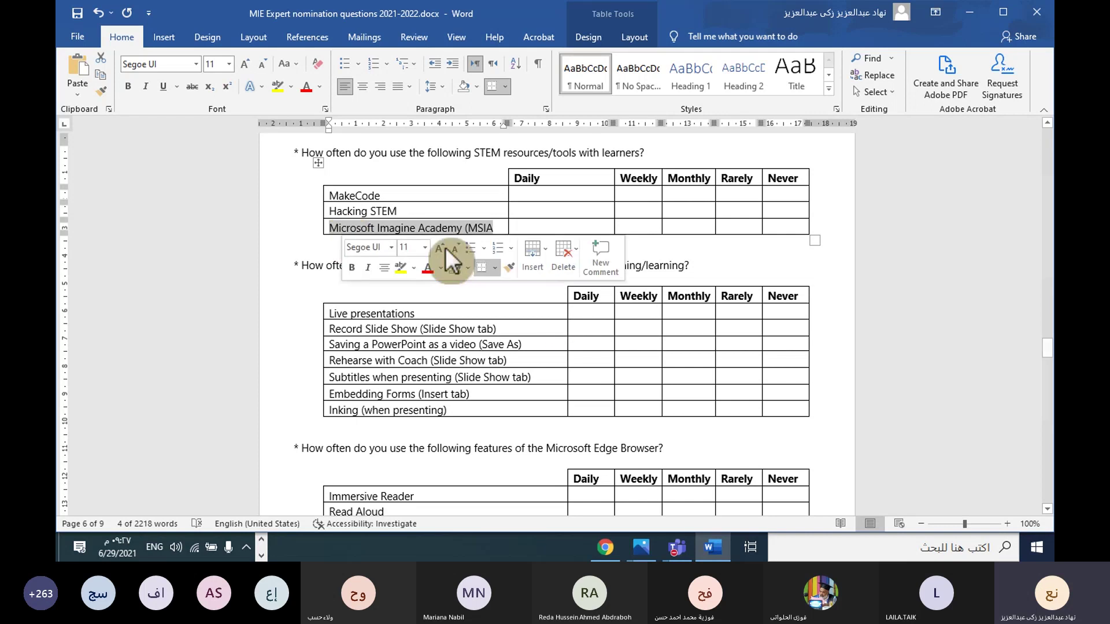
pyautogui.scroll(3, 457, 371)
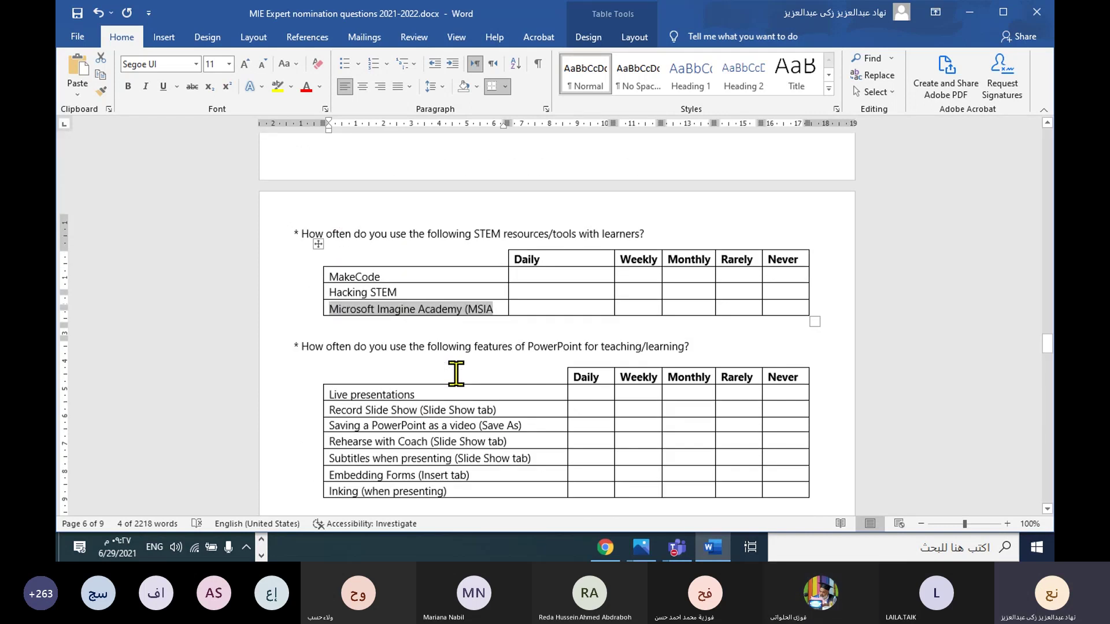
pyautogui.scroll(20, 459, 370)
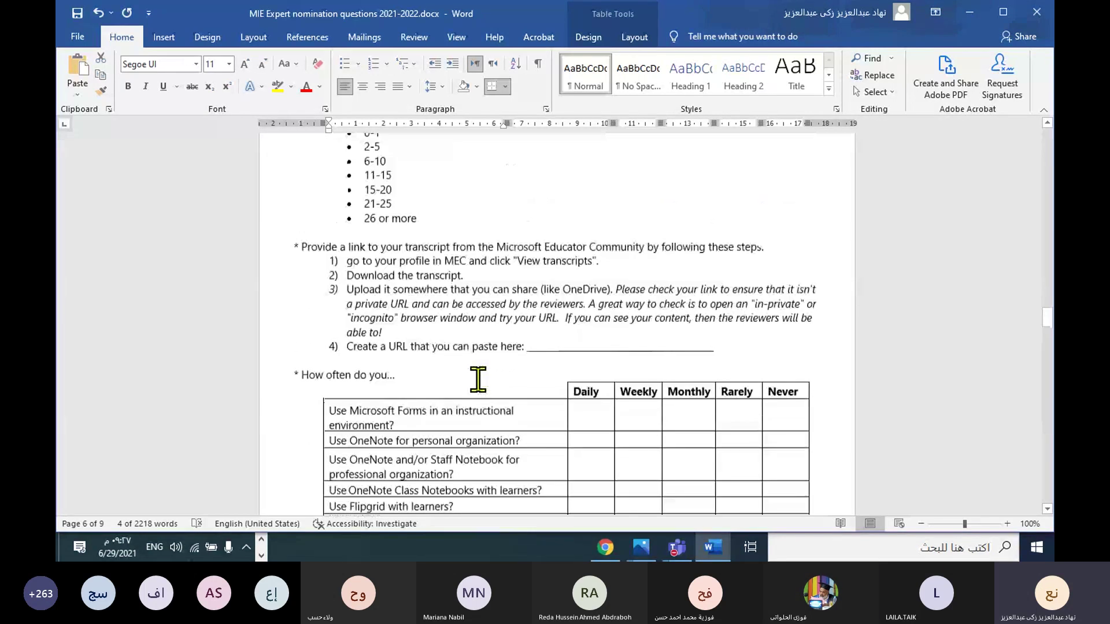
pyautogui.scroll(-5, 478, 379)
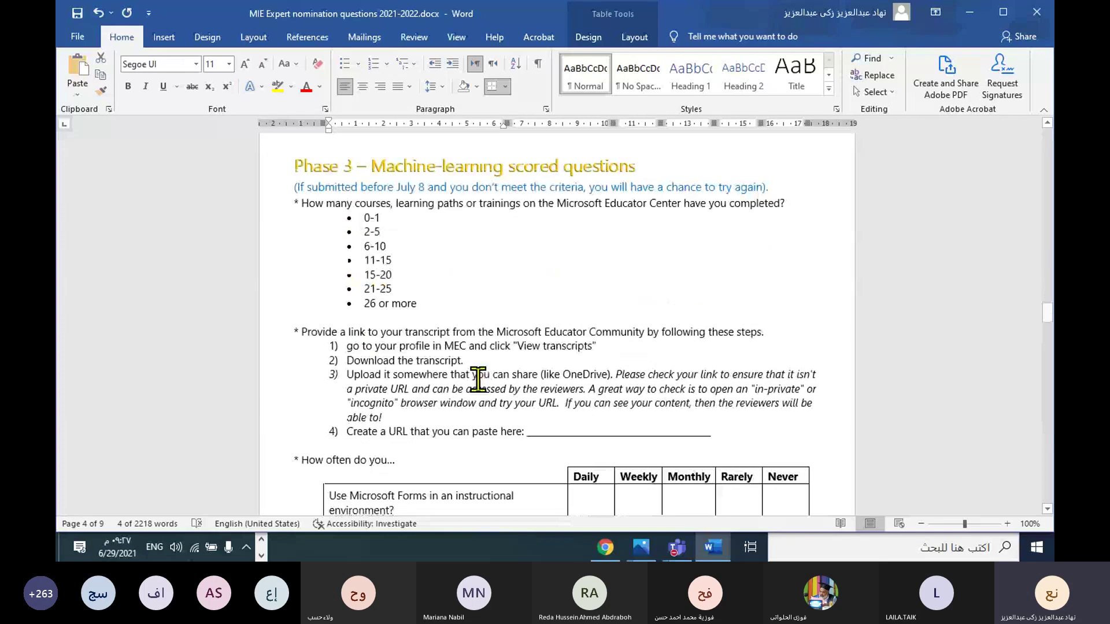
pyautogui.scroll(-20, 478, 380)
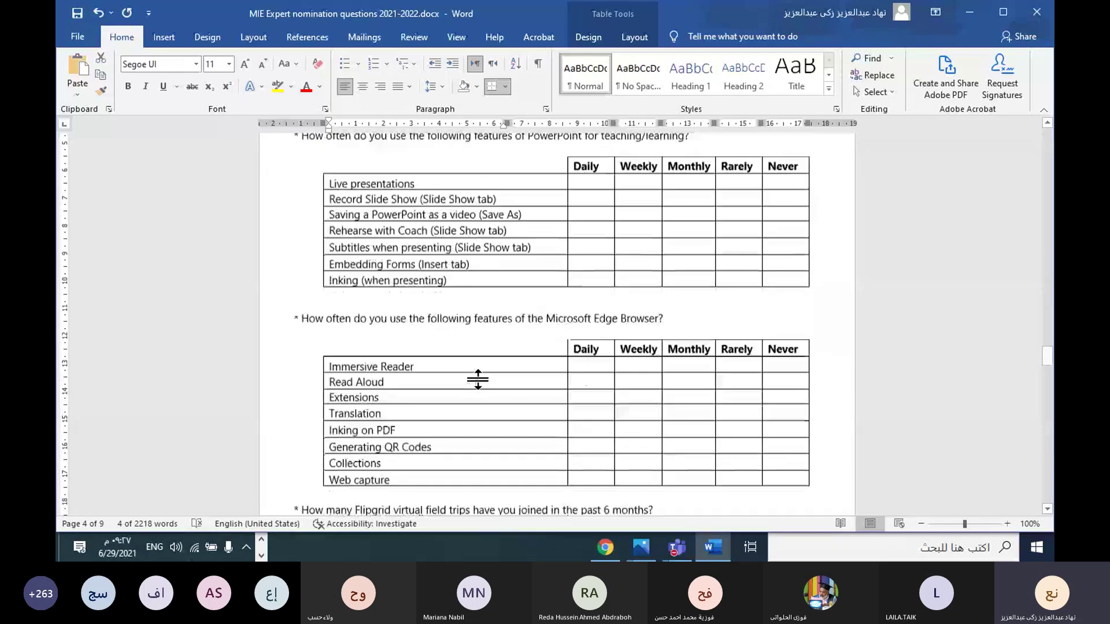
pyautogui.scroll(-6, 478, 380)
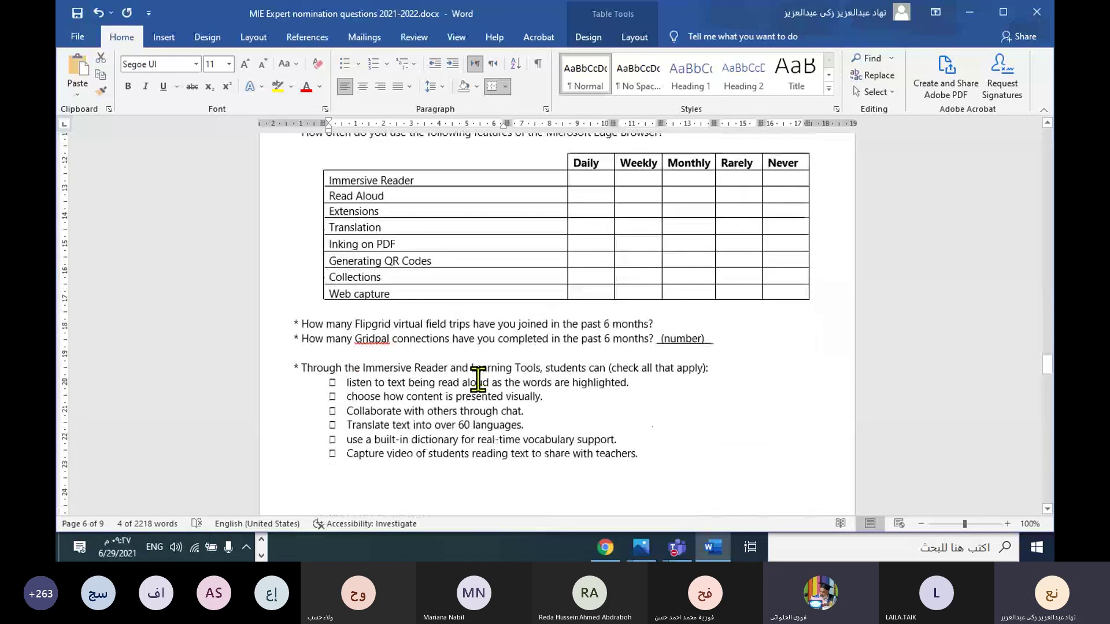
pyautogui.scroll(-10, 478, 379)
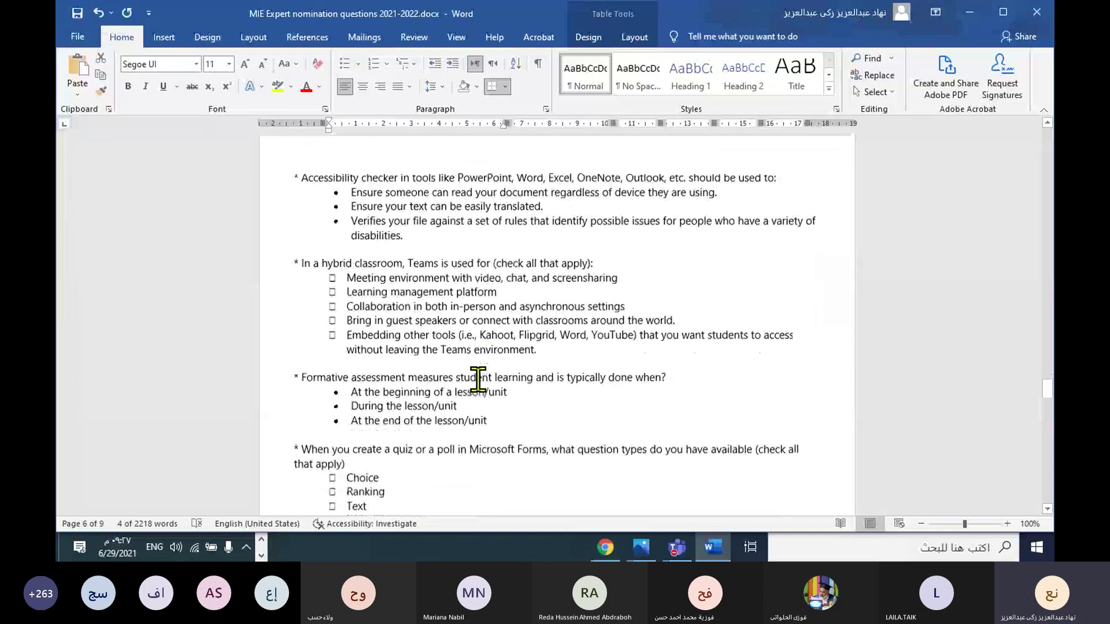
pyautogui.scroll(-16, 479, 379)
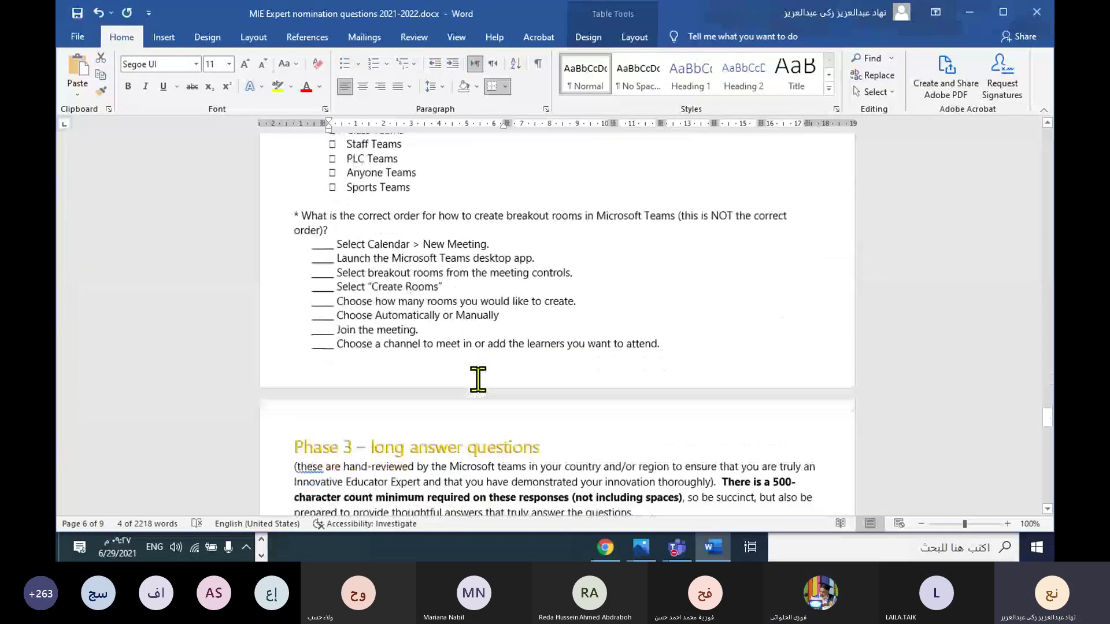
pyautogui.scroll(-4, 478, 380)
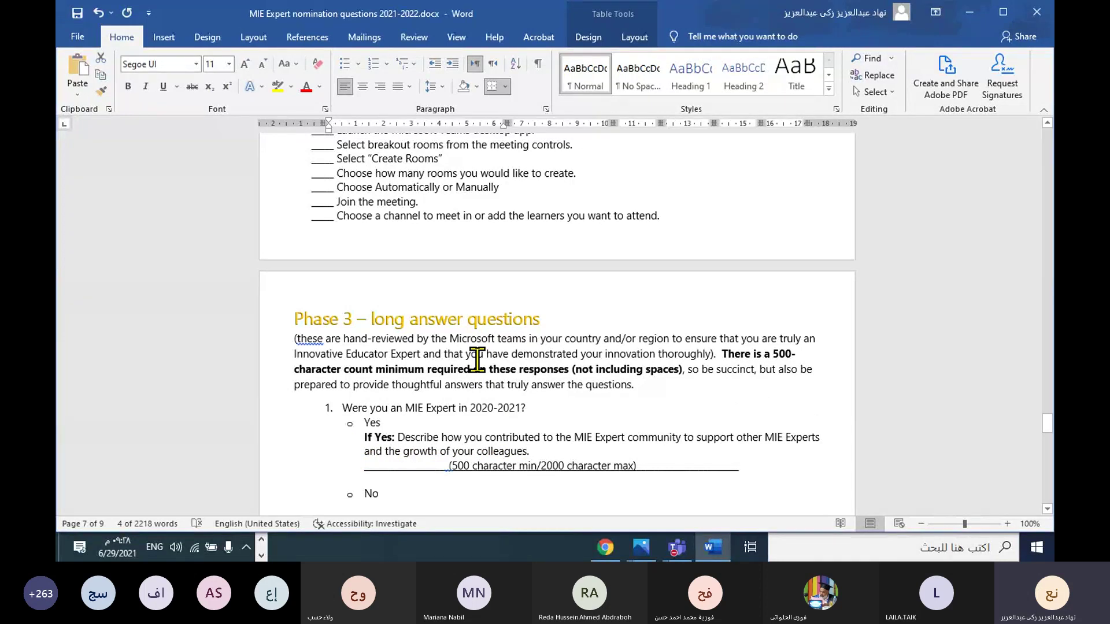
pyautogui.scroll(-3, 482, 371)
pyautogui.scroll(-3, 482, 372)
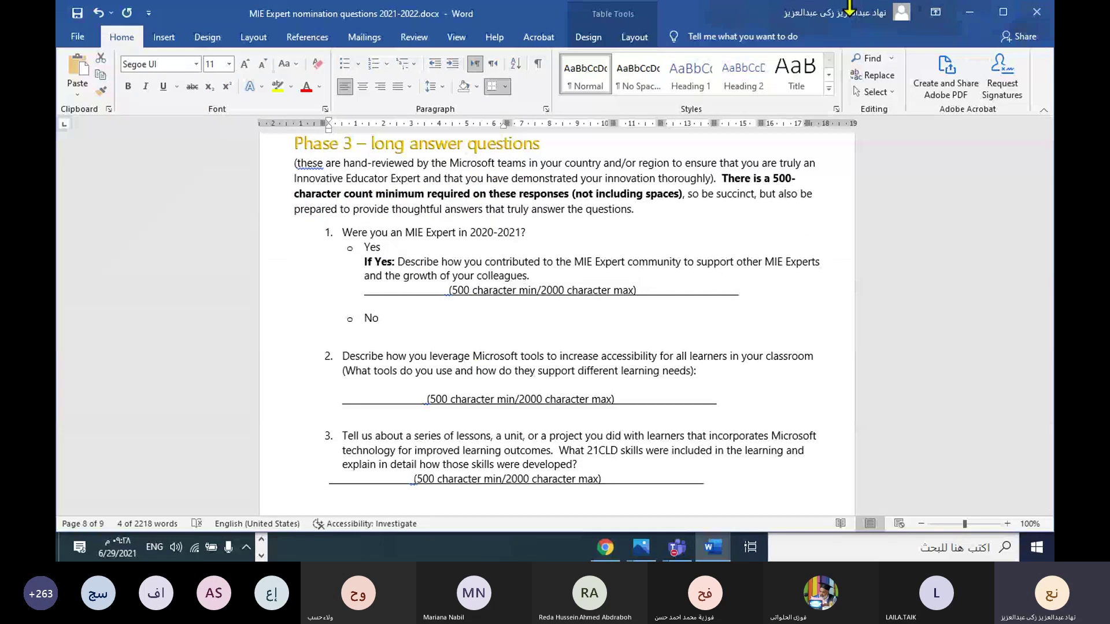
# Step: Minimize Word and Chrome and create a new Microsoft Word Document on the desktop
pyautogui.click(972, 12)
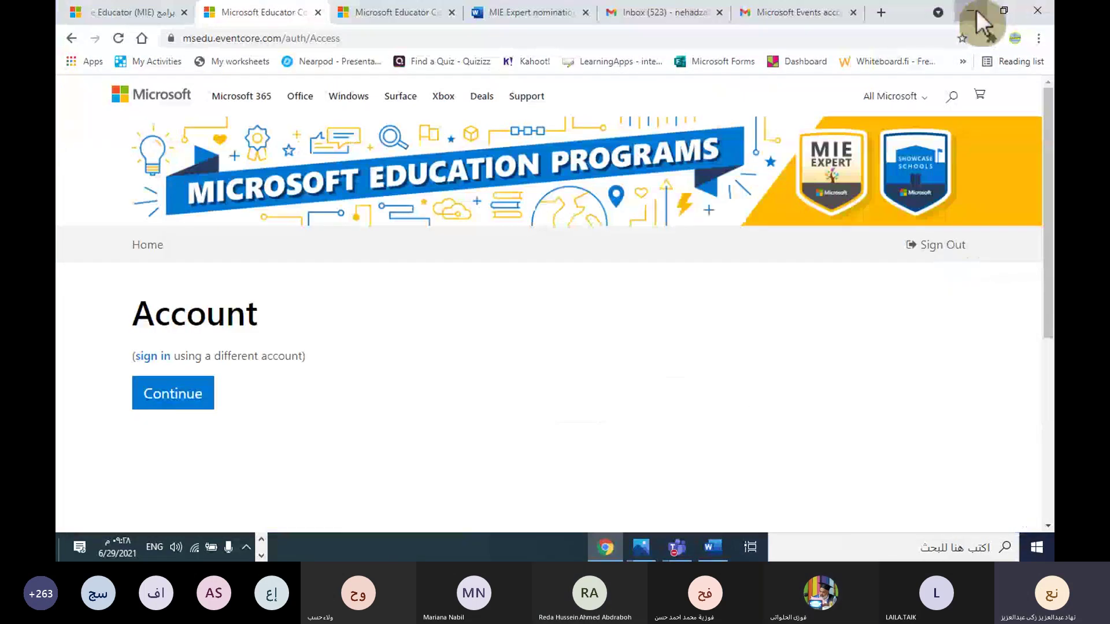
pyautogui.click(976, 13)
pyautogui.rightClick(706, 254)
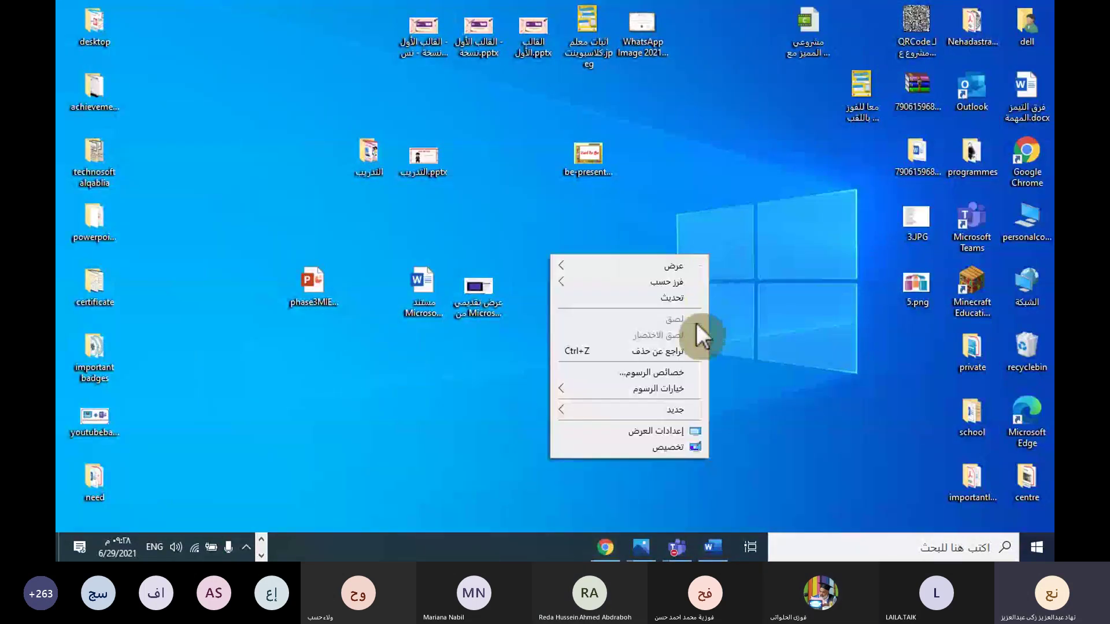
pyautogui.click(593, 405)
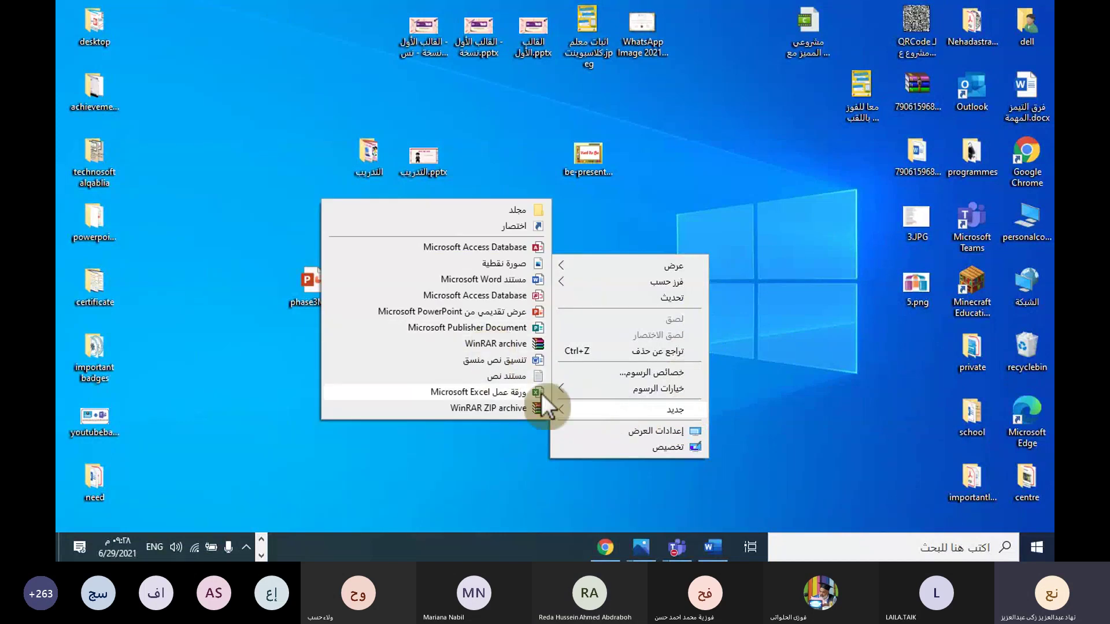
pyautogui.click(516, 281)
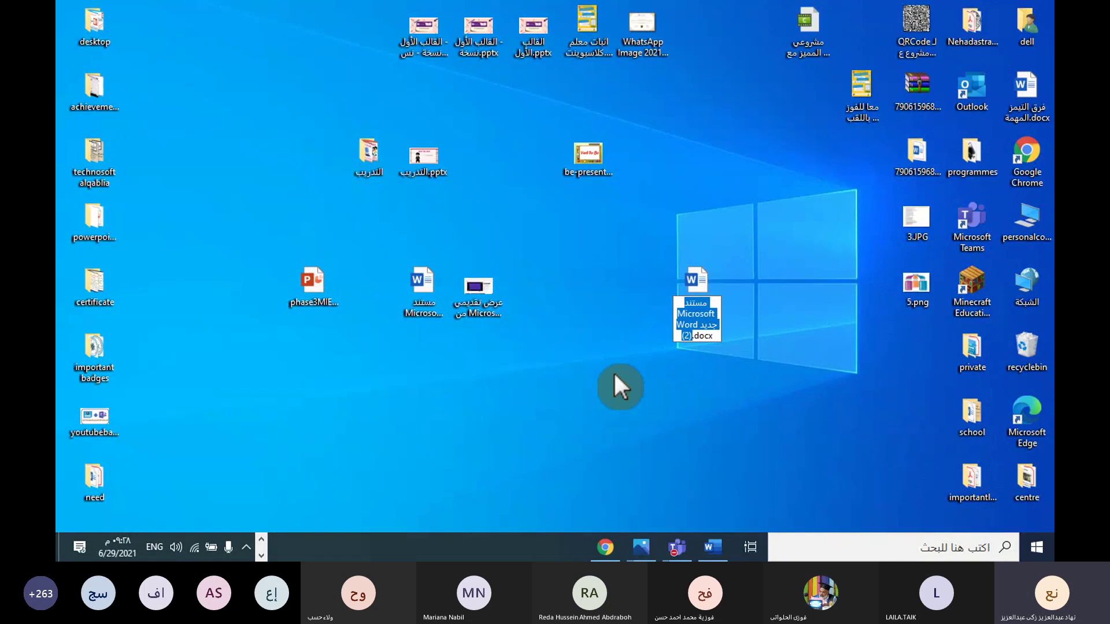
# Step: Name the new file 'phase 3' and open phase 3.docx in Word
pyautogui.press('BackSpace')
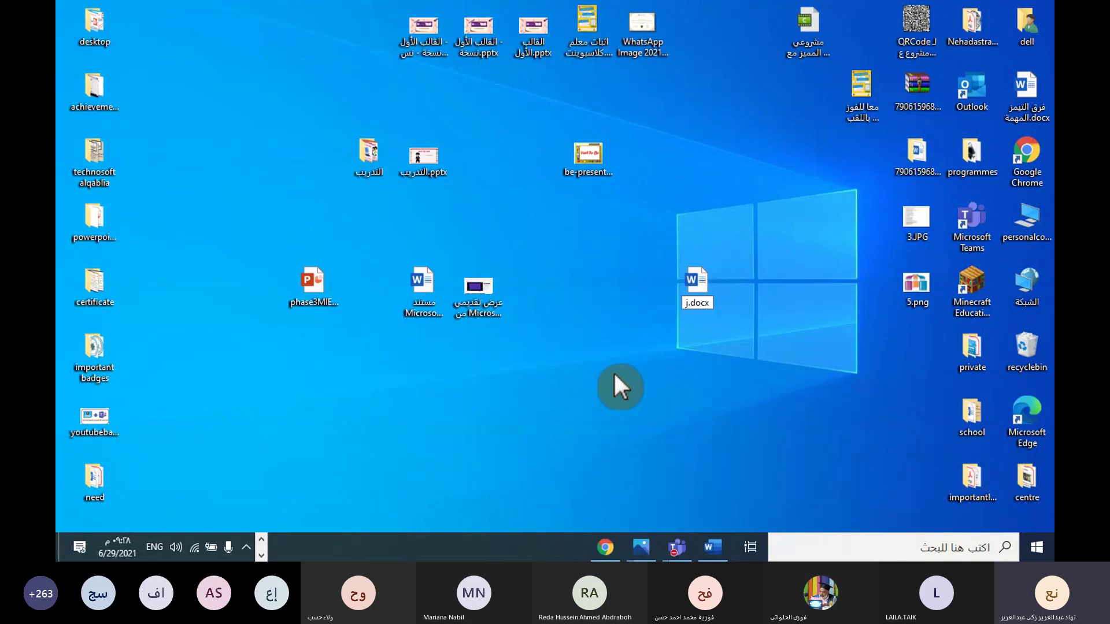
pyautogui.press('BackSpace')
pyautogui.write('phase 3')
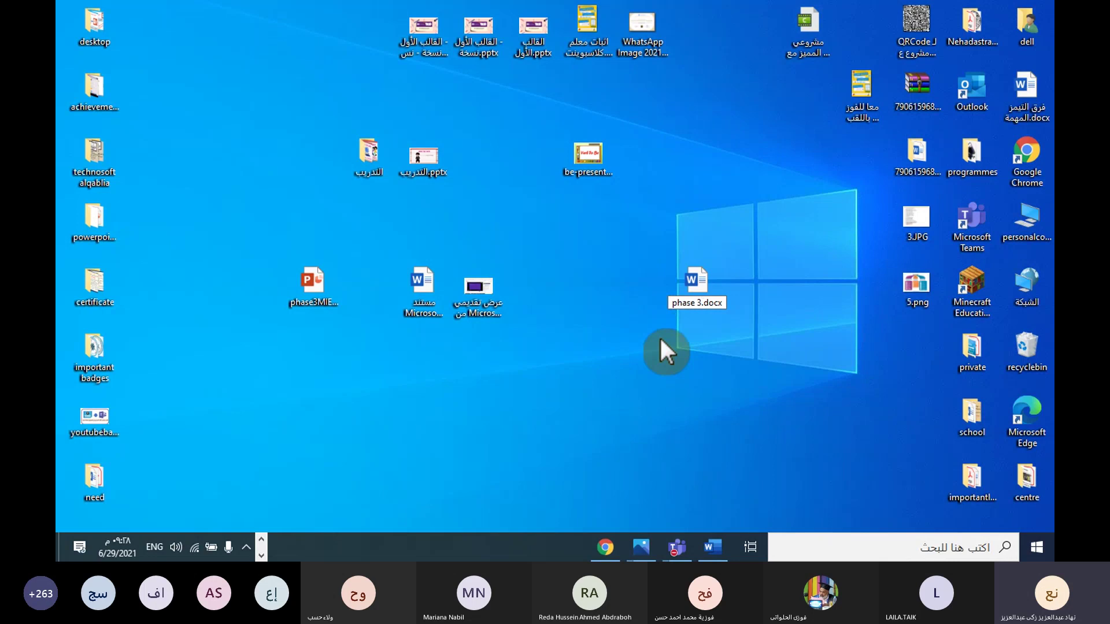
pyautogui.press('Return')
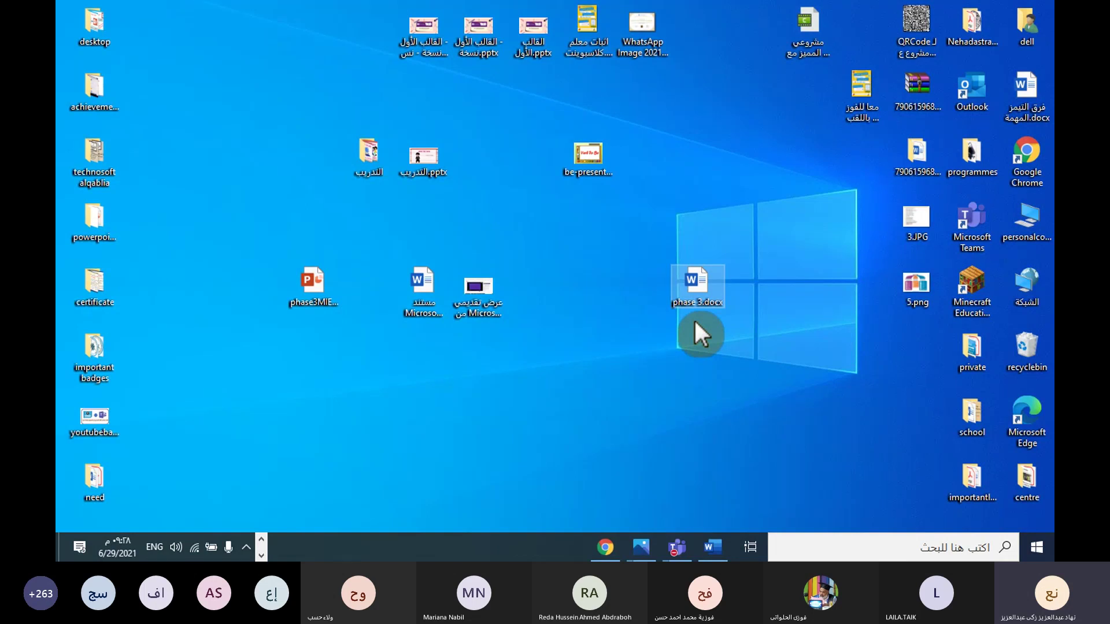
pyautogui.doubleClick(696, 279)
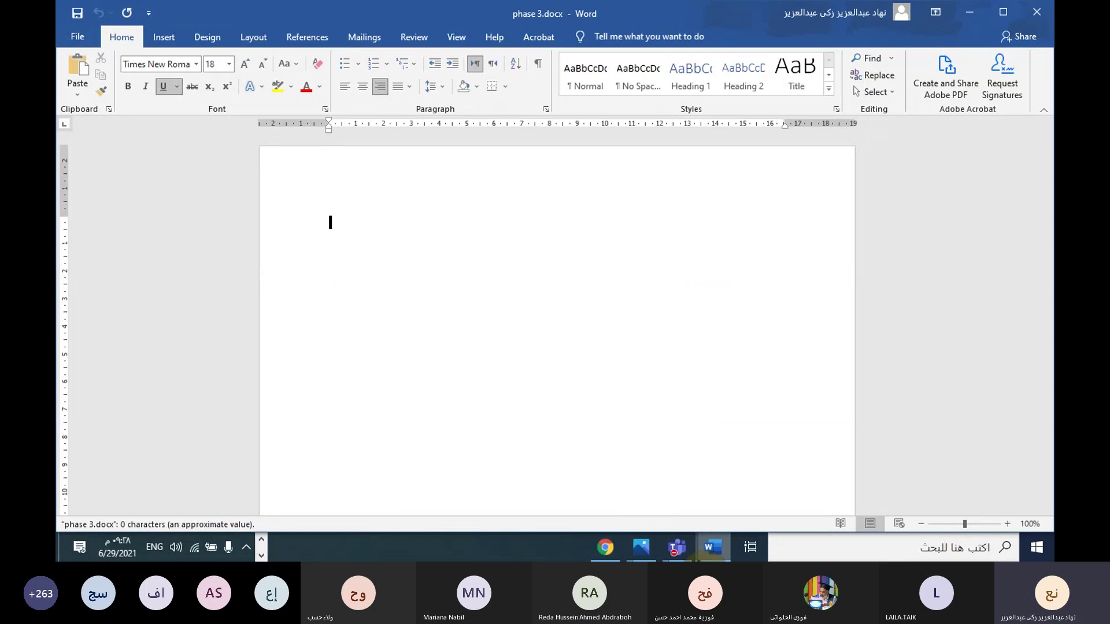
# Step: Return to the MIE Expert nomination document and select questions 1 through 5 with their answer lines
pyautogui.click(259, 539)
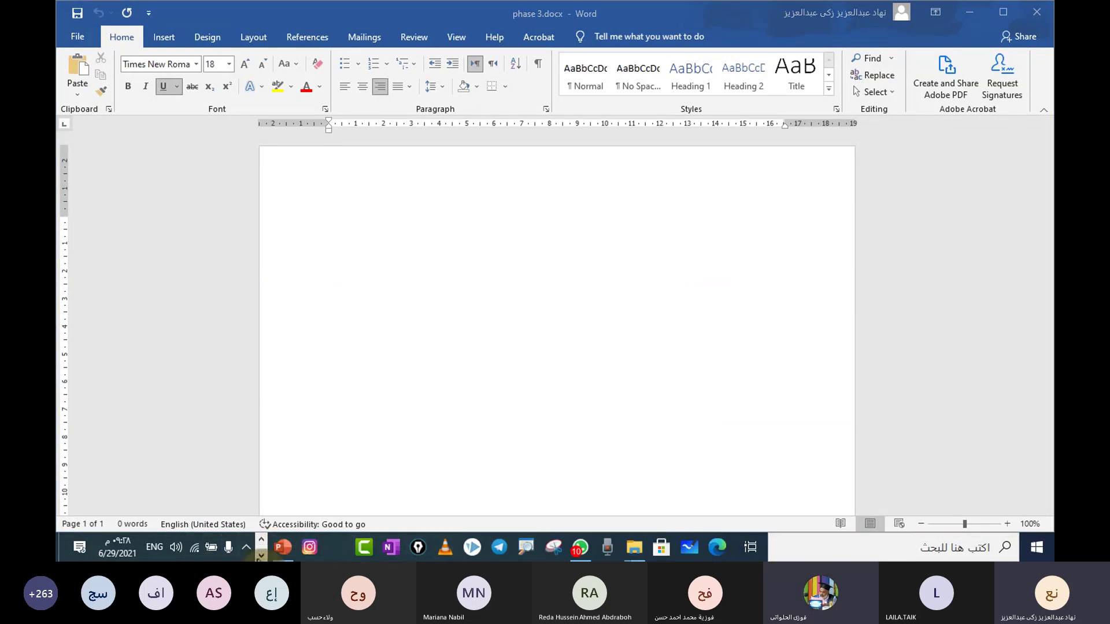
pyautogui.click(262, 555)
pyautogui.moveTo(712, 547)
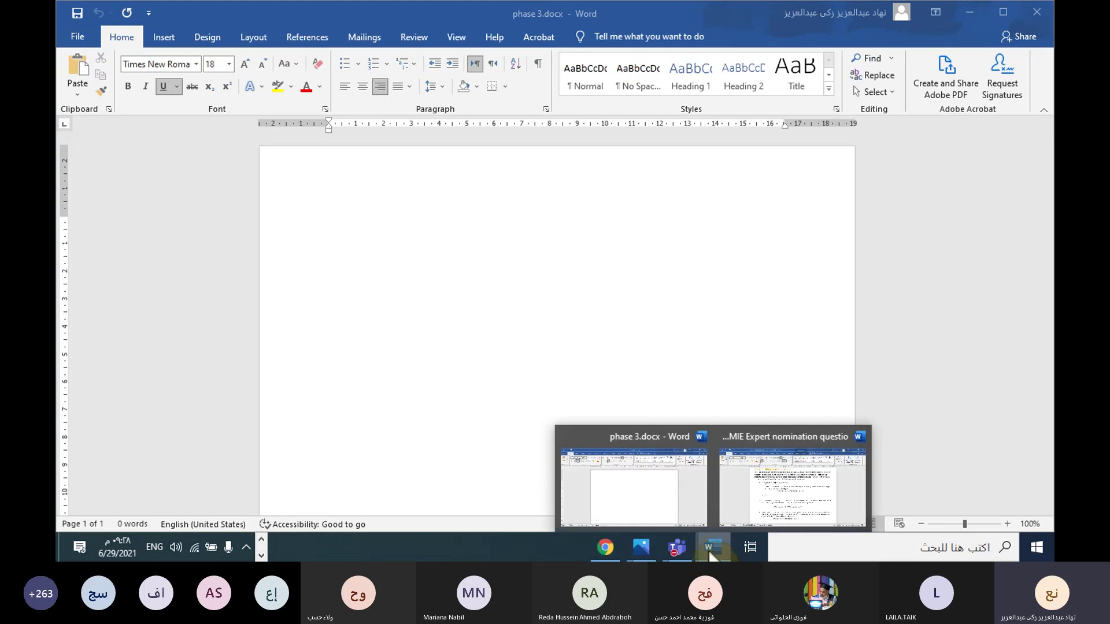
pyautogui.click(802, 501)
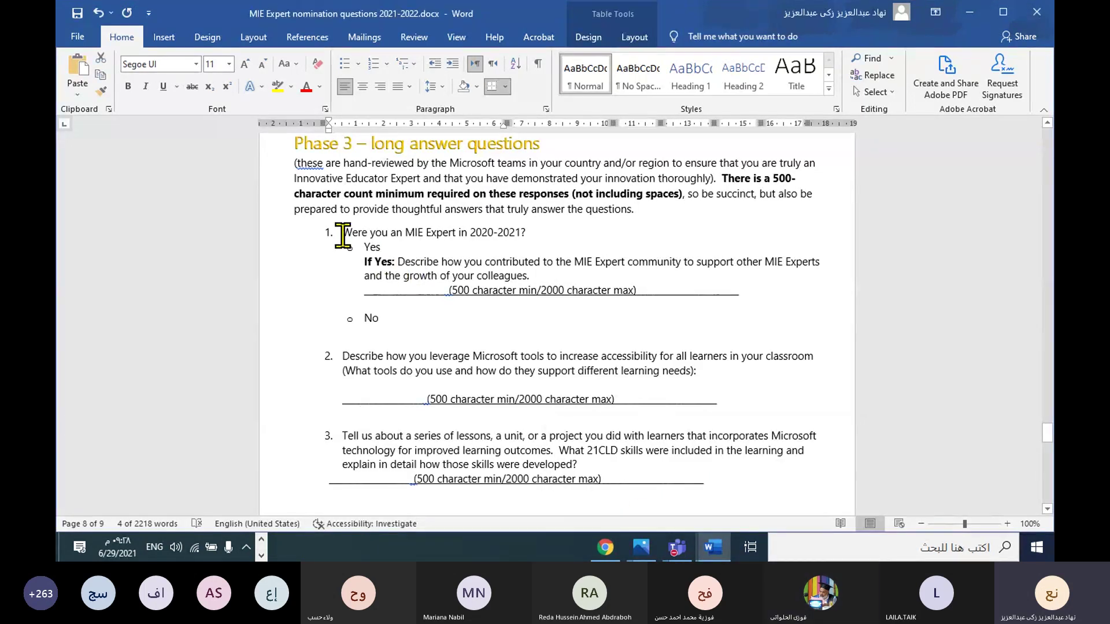
pyautogui.moveTo(345, 234); pyautogui.dragTo(790, 141)
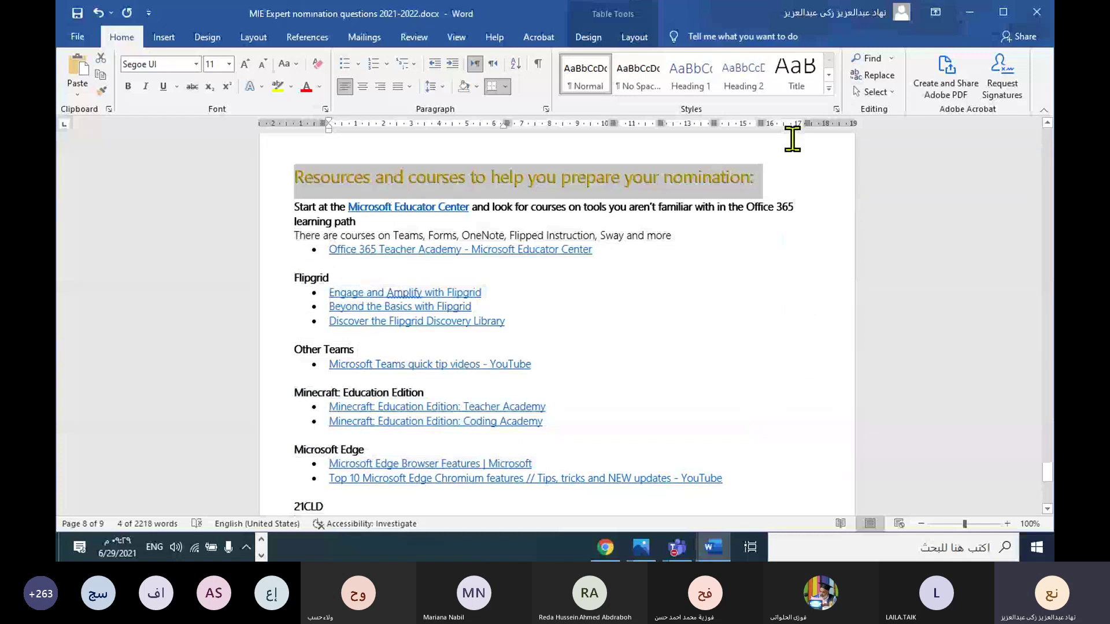
pyautogui.moveTo(773, 237); pyautogui.dragTo(757, 286)
pyautogui.click(726, 304)
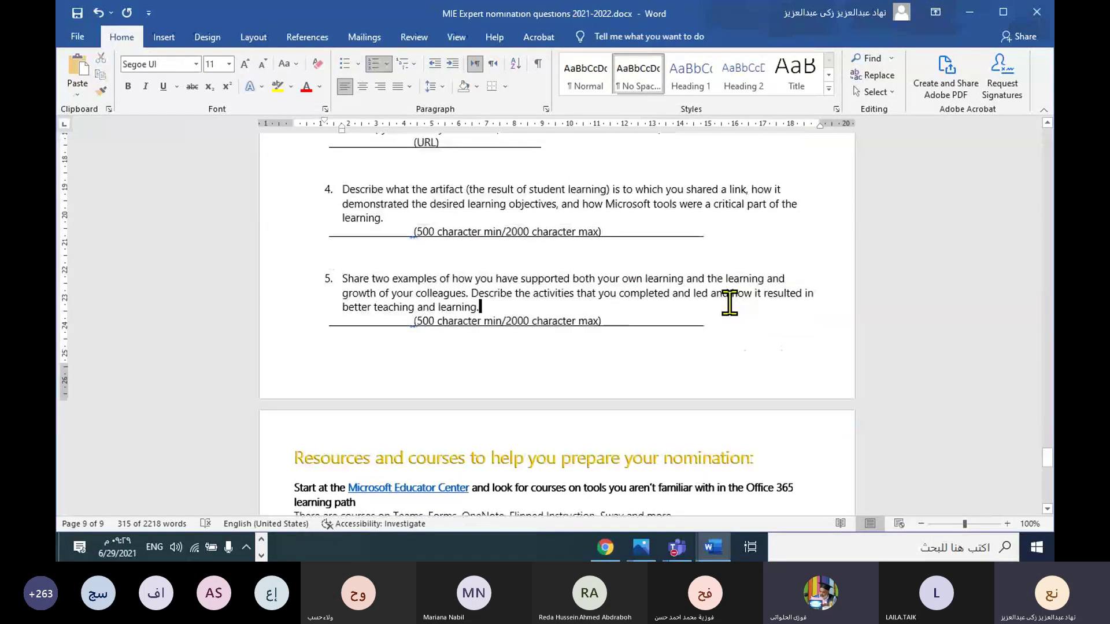
pyautogui.scroll(7, 728, 303)
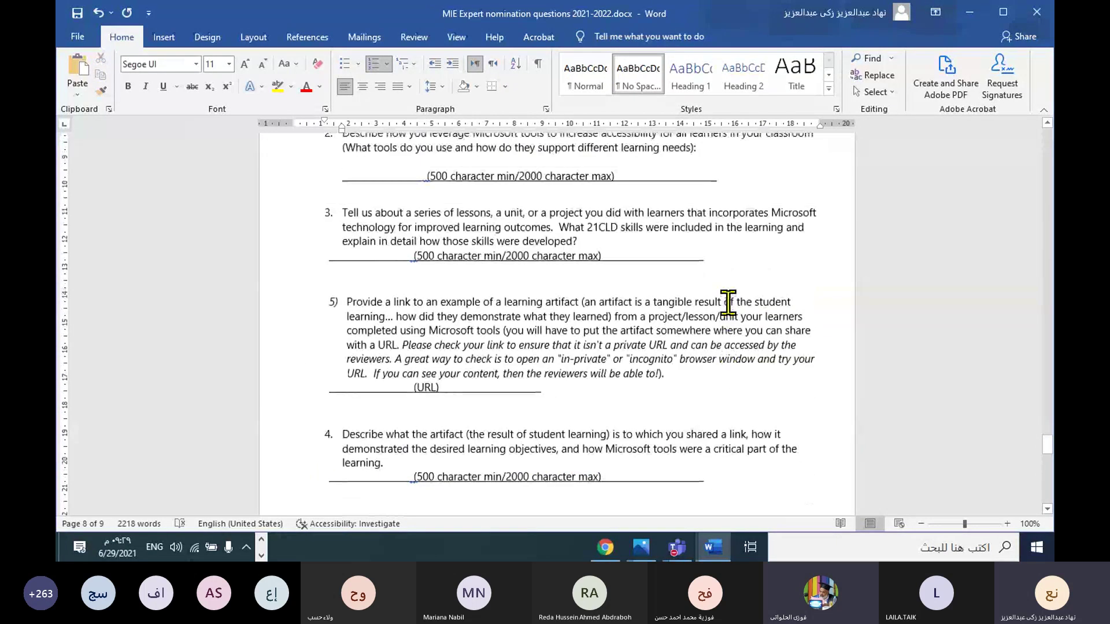
pyautogui.scroll(3, 625, 277)
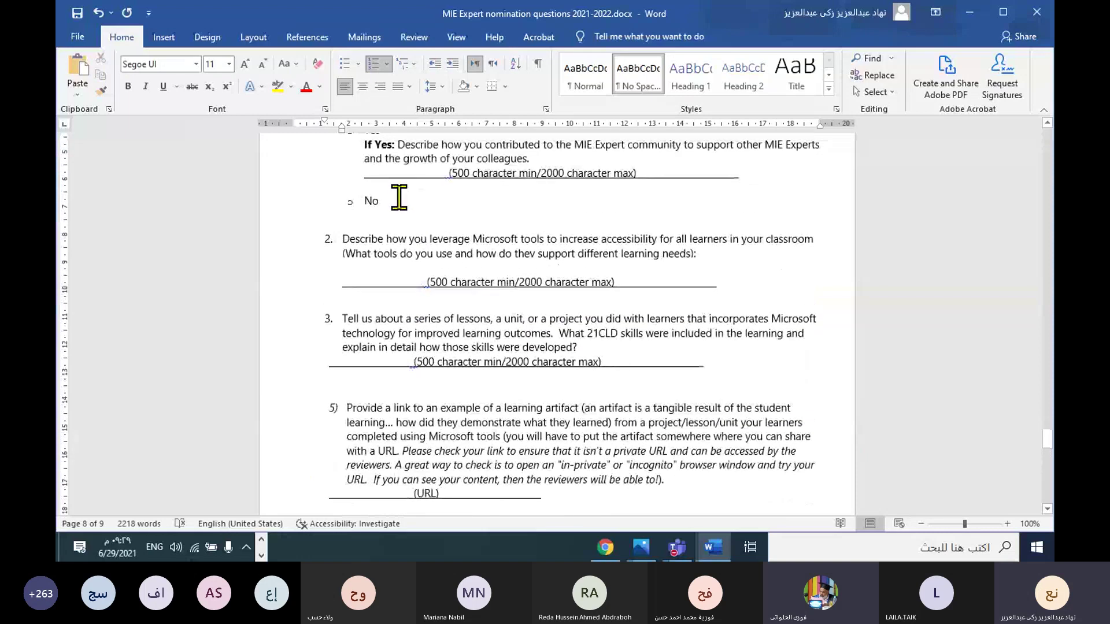
pyautogui.scroll(2, 363, 187)
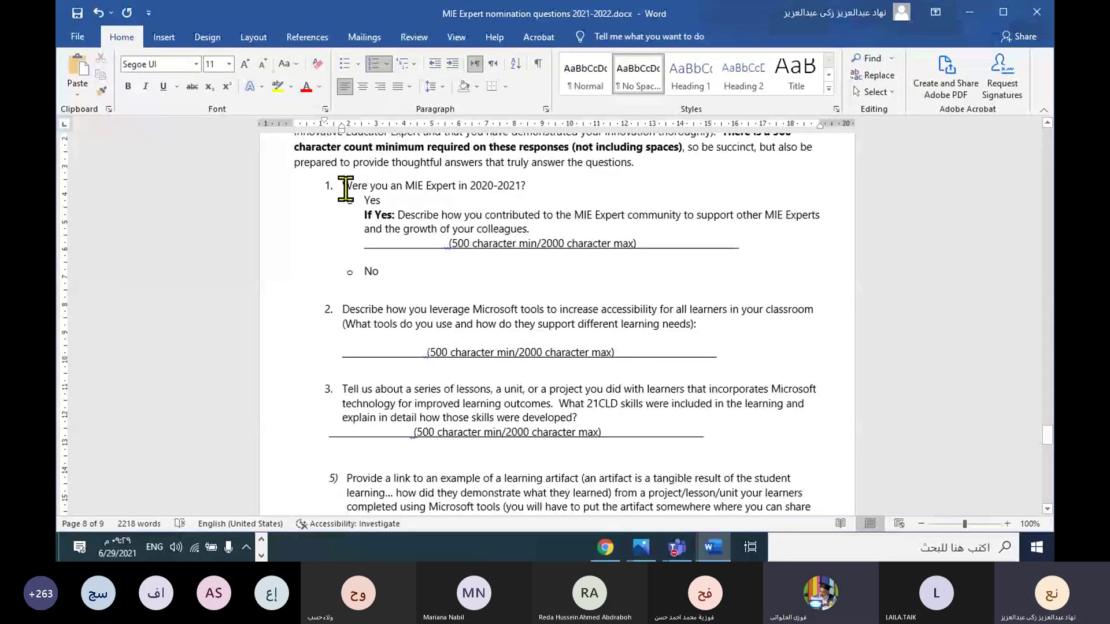
pyautogui.moveTo(342, 185); pyautogui.dragTo(368, 258)
pyautogui.moveTo(509, 297); pyautogui.dragTo(738, 441)
# Step: Copy the selected questions, undoing an accidental cut, and bring phase 3.docx to the front
pyautogui.rightClick(491, 300)
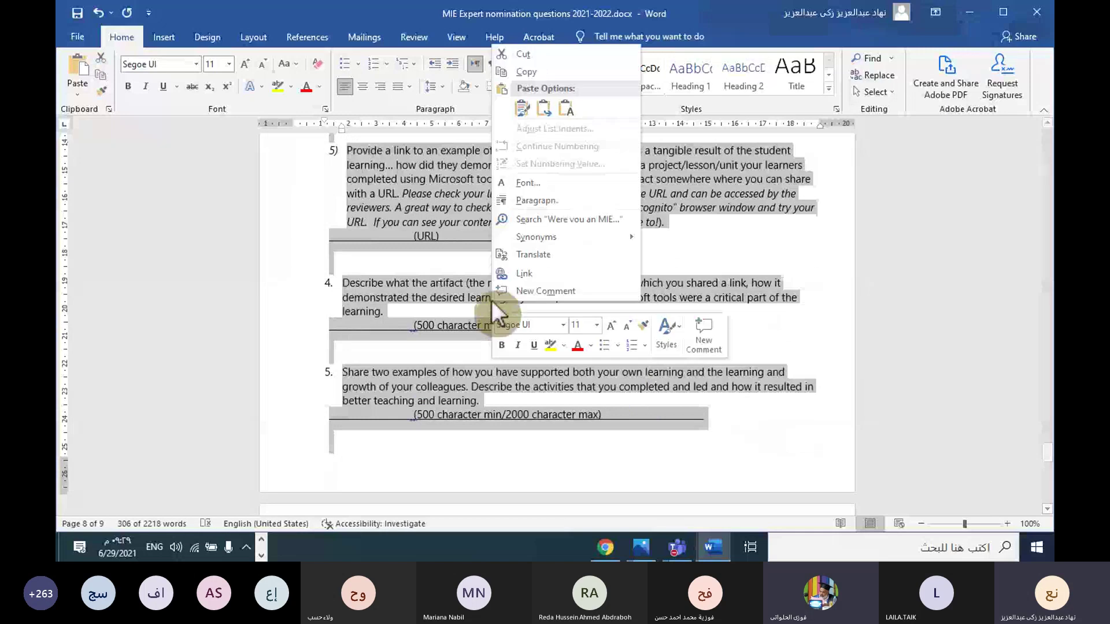
pyautogui.click(535, 60)
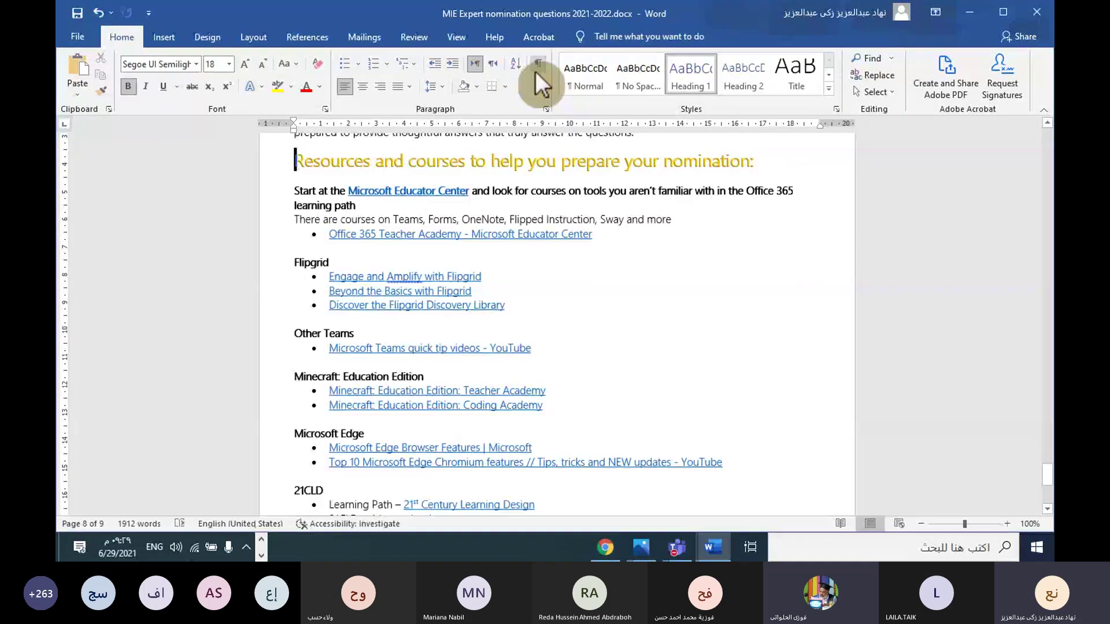
pyautogui.click(99, 12)
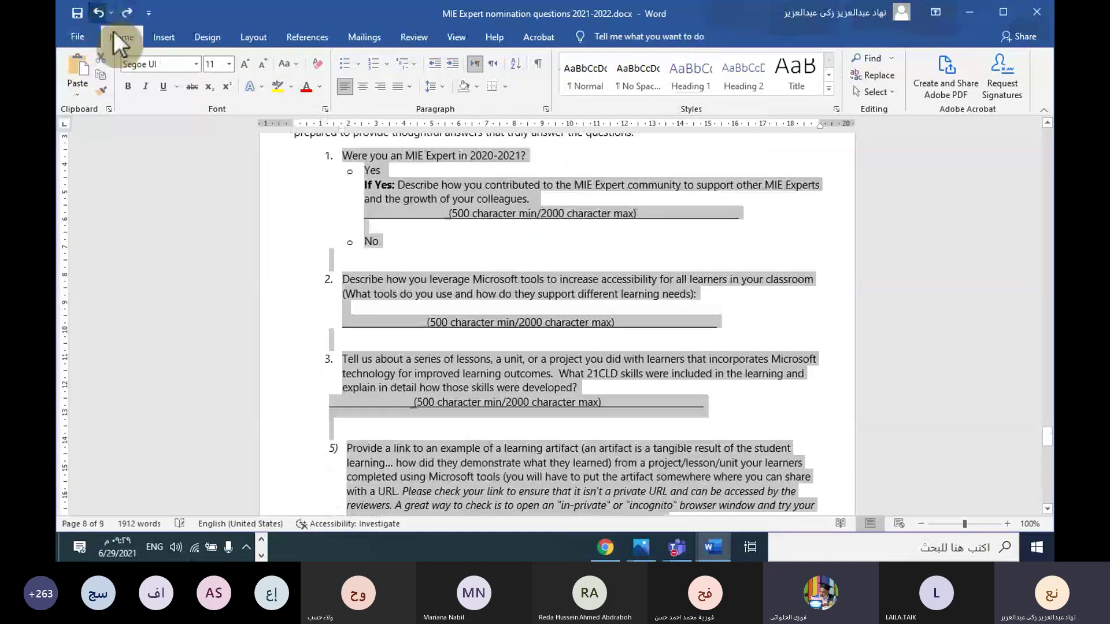
pyautogui.rightClick(407, 191)
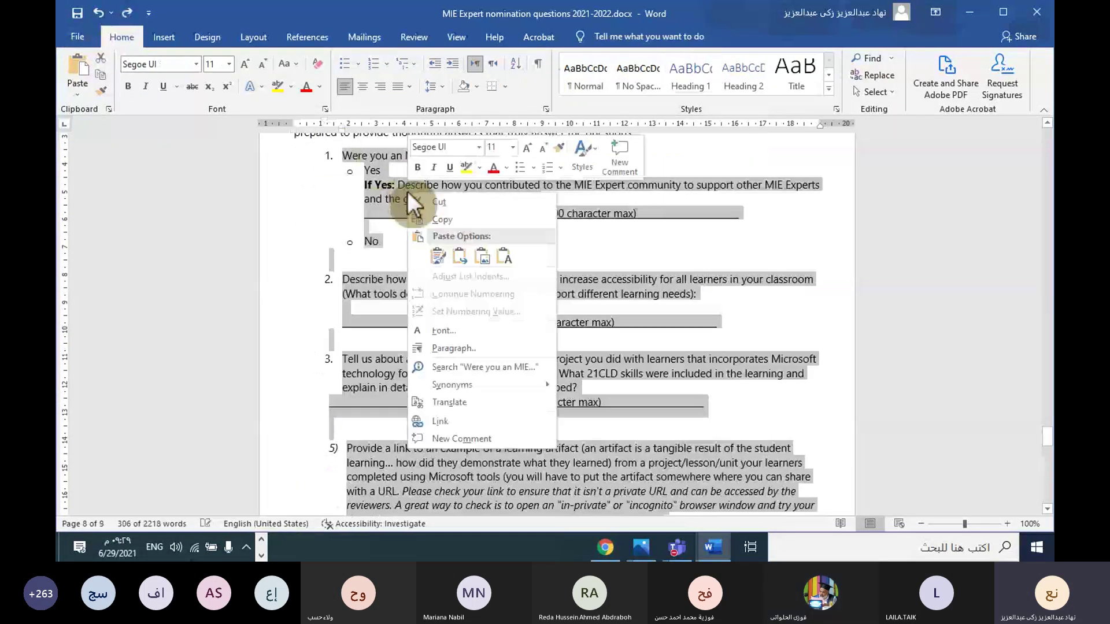
pyautogui.click(439, 220)
pyautogui.moveTo(714, 549)
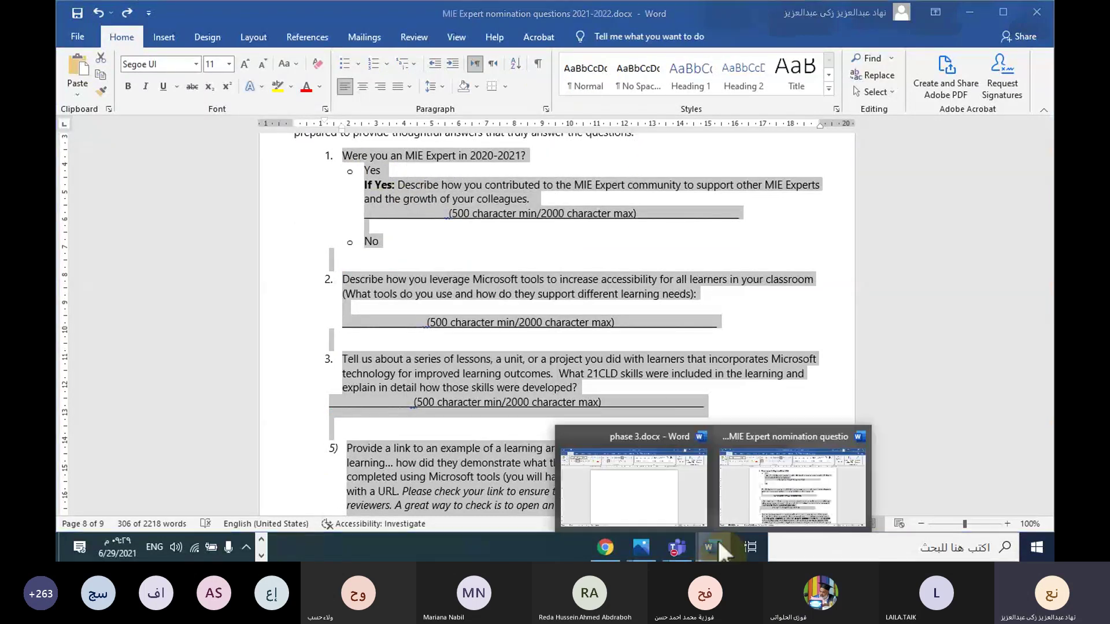
pyautogui.click(632, 472)
# Step: Paste the copied Phase 3 questions into the empty phase 3.docx, 306 words across two pages
pyautogui.rightClick(333, 226)
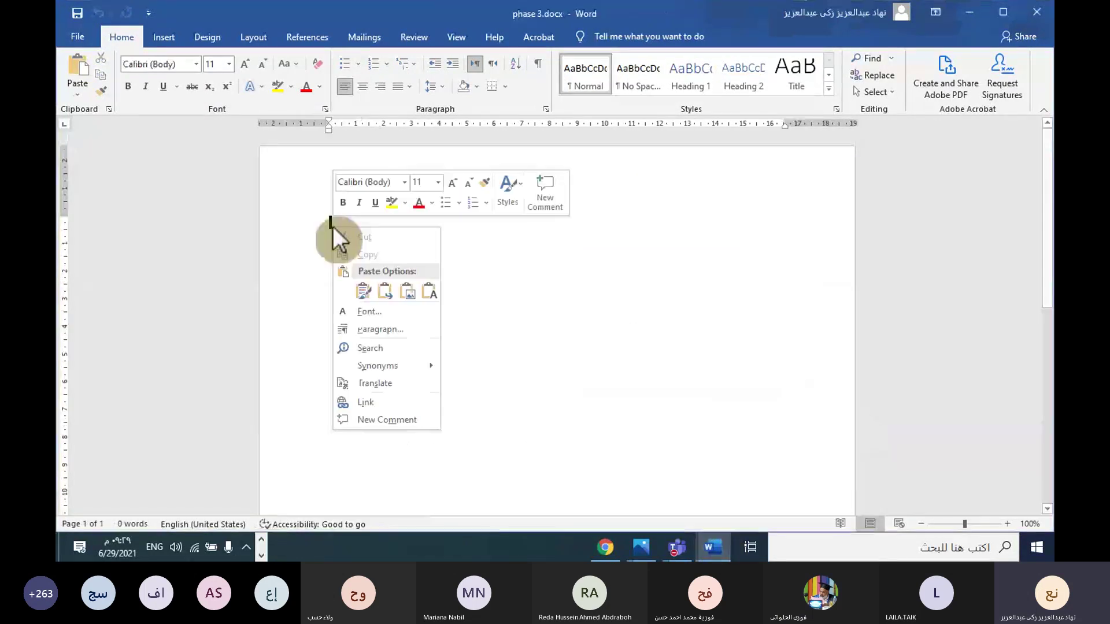
pyautogui.click(384, 294)
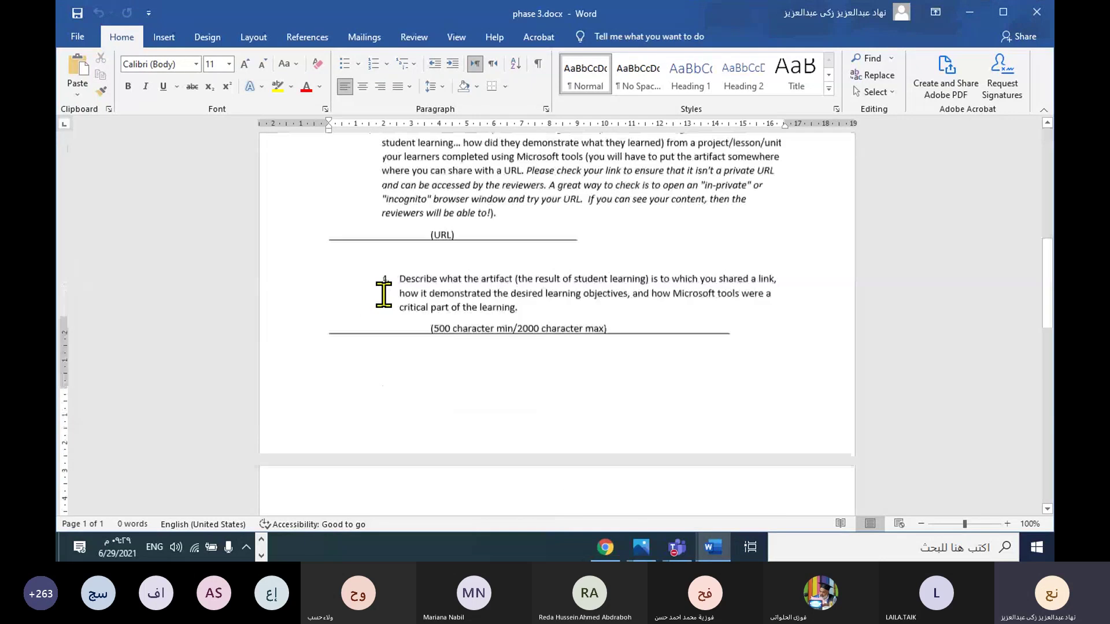
pyautogui.scroll(3, 503, 427)
pyautogui.scroll(20, 503, 427)
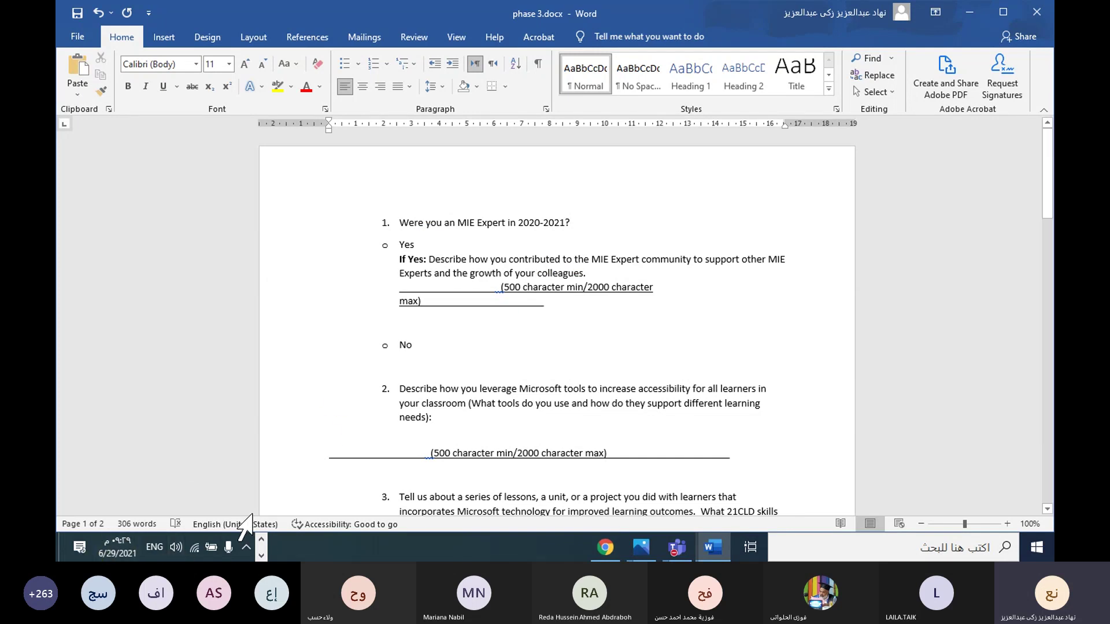
pyautogui.click(262, 538)
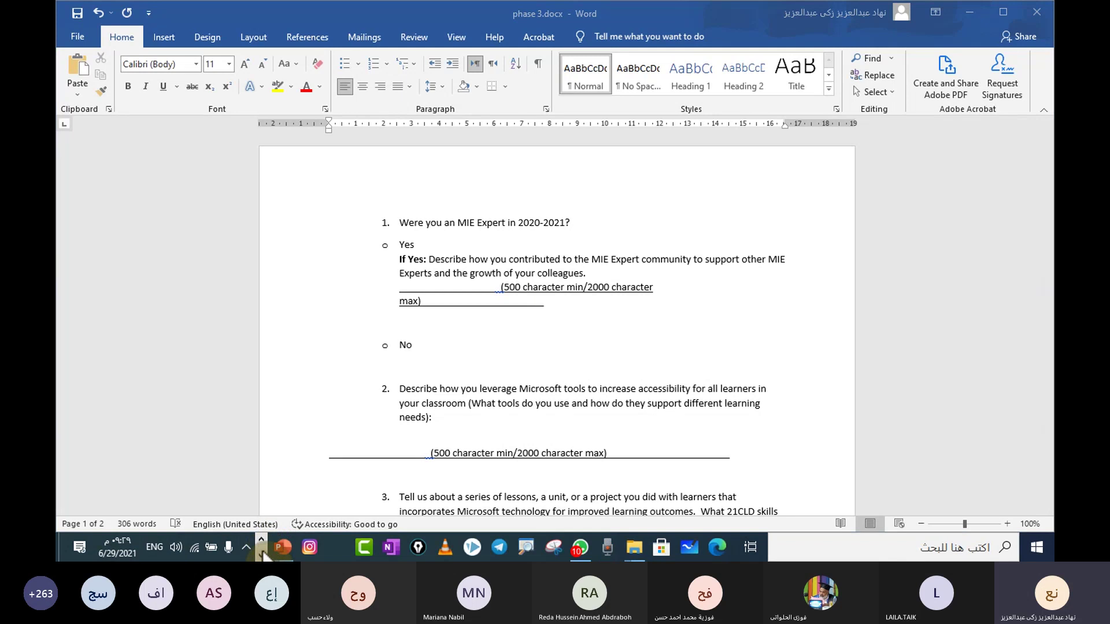
pyautogui.click(263, 556)
pyautogui.click(260, 539)
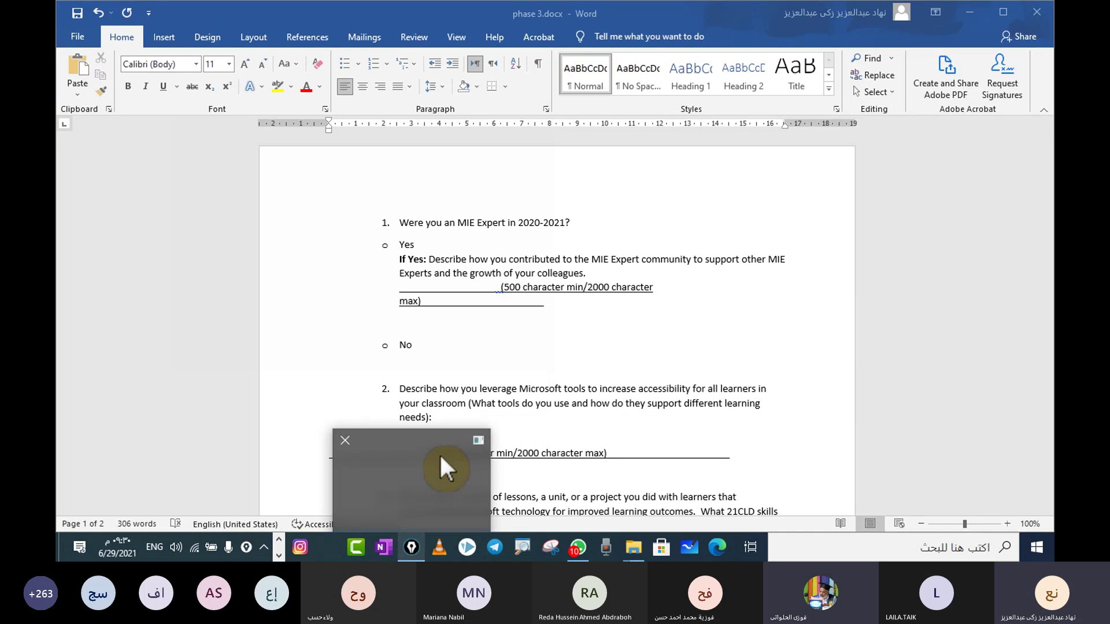
# Step: Launch the screen annotation tool and draw a check mark beside the No option
pyautogui.click(411, 547)
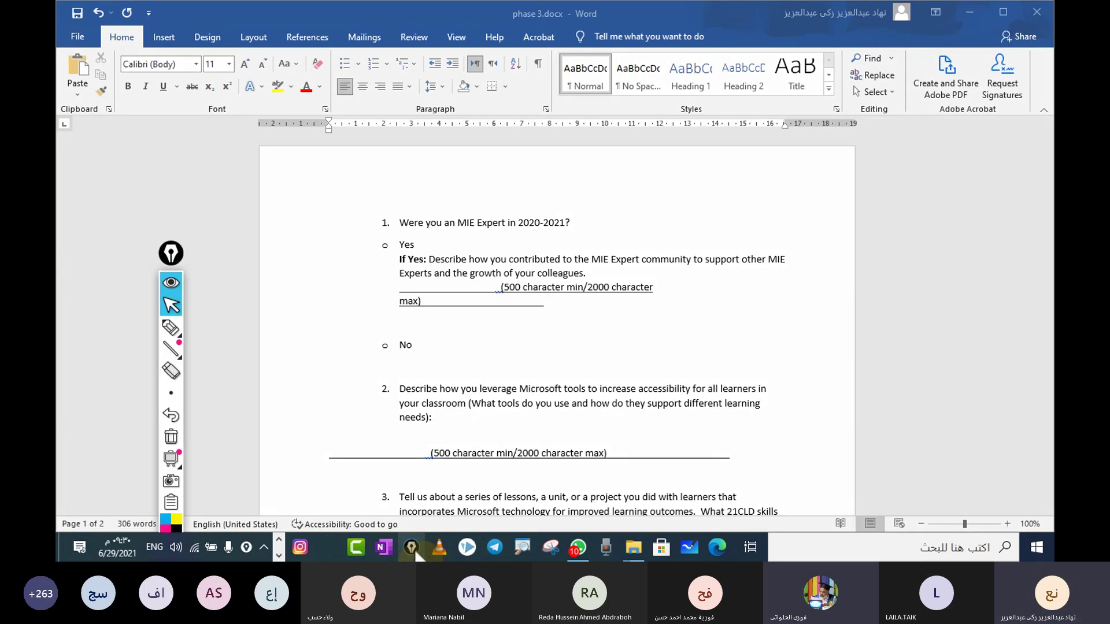
pyautogui.moveTo(169, 258)
pyautogui.mouseDown()
pyautogui.moveTo(546, 248)
pyautogui.moveTo(948, 153)
pyautogui.mouseUp()
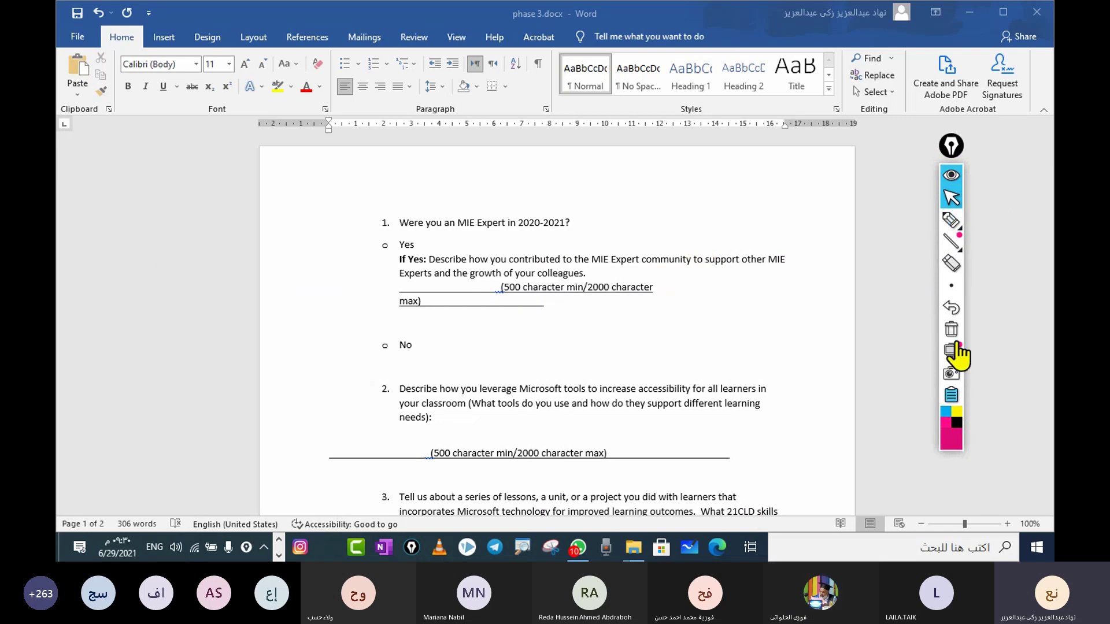
pyautogui.click(948, 228)
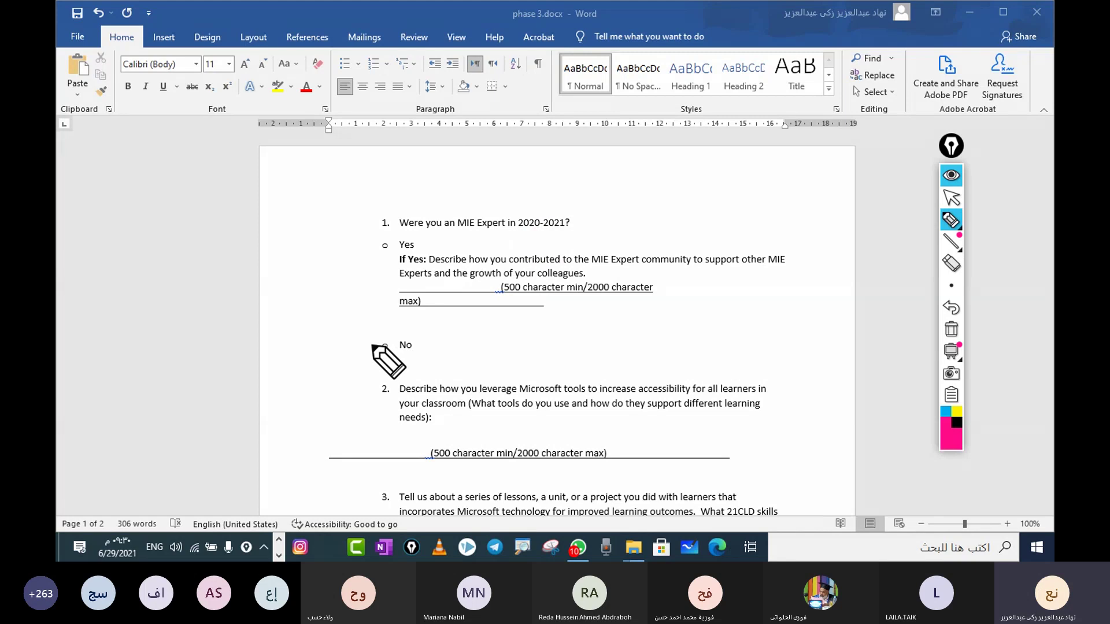
pyautogui.moveTo(372, 345); pyautogui.dragTo(401, 336)
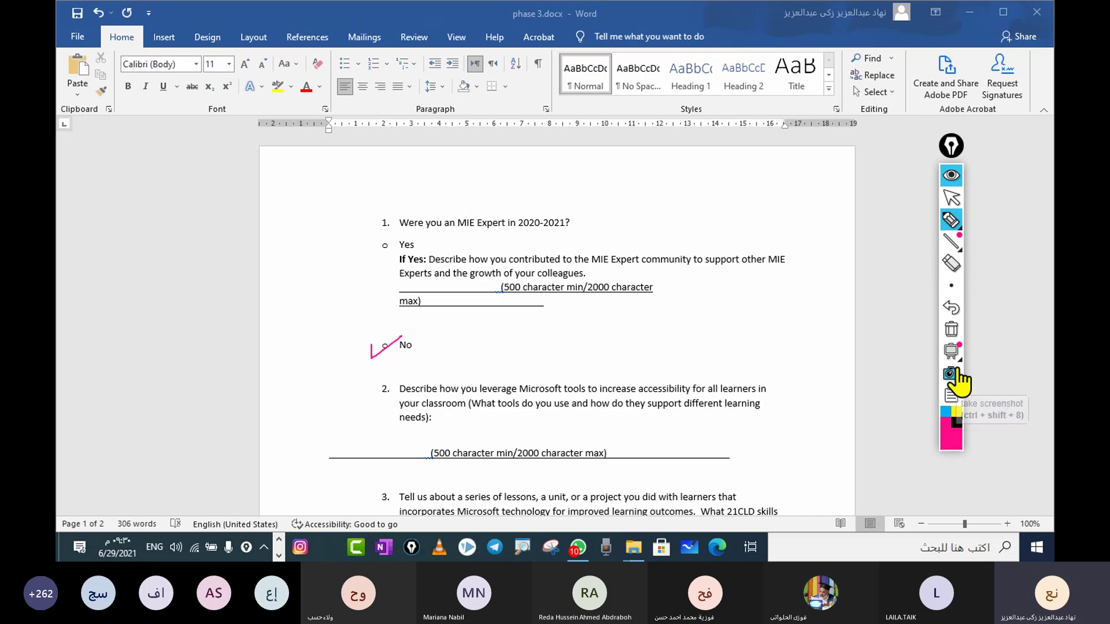
# Step: Erase the check mark, collapse the annotation tool, and select question 1's If Yes paragraph
pyautogui.click(951, 329)
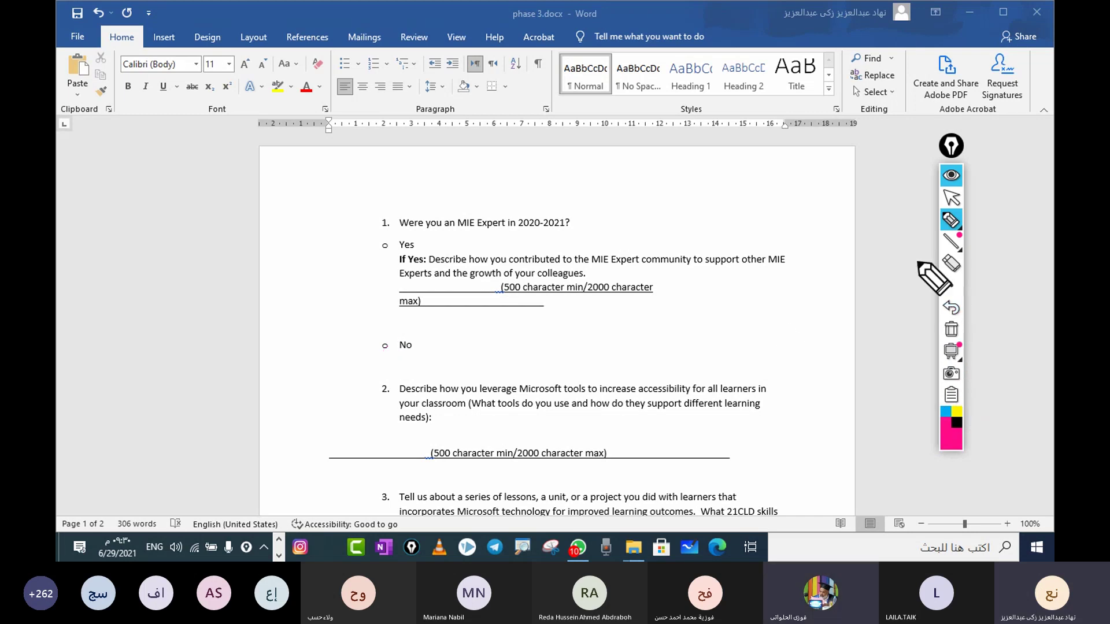
pyautogui.moveTo(951, 148)
pyautogui.mouseDown()
pyautogui.moveTo(646, 194)
pyautogui.moveTo(393, 212)
pyautogui.moveTo(108, 182)
pyautogui.moveTo(104, 167)
pyautogui.mouseUp()
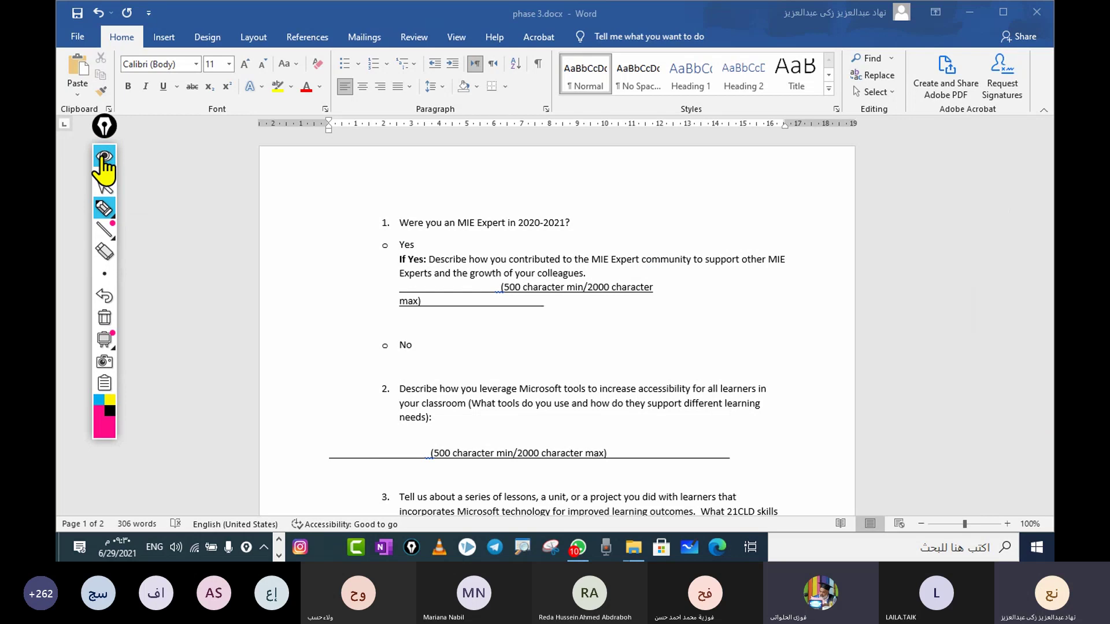
pyautogui.click(104, 156)
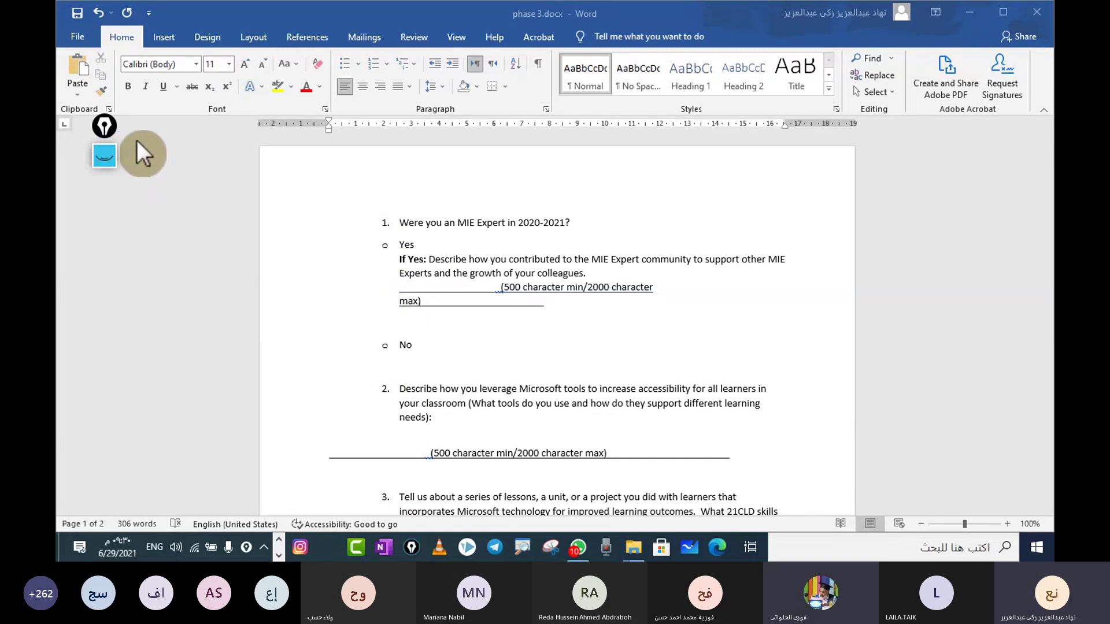
pyautogui.tripleClick(484, 269)
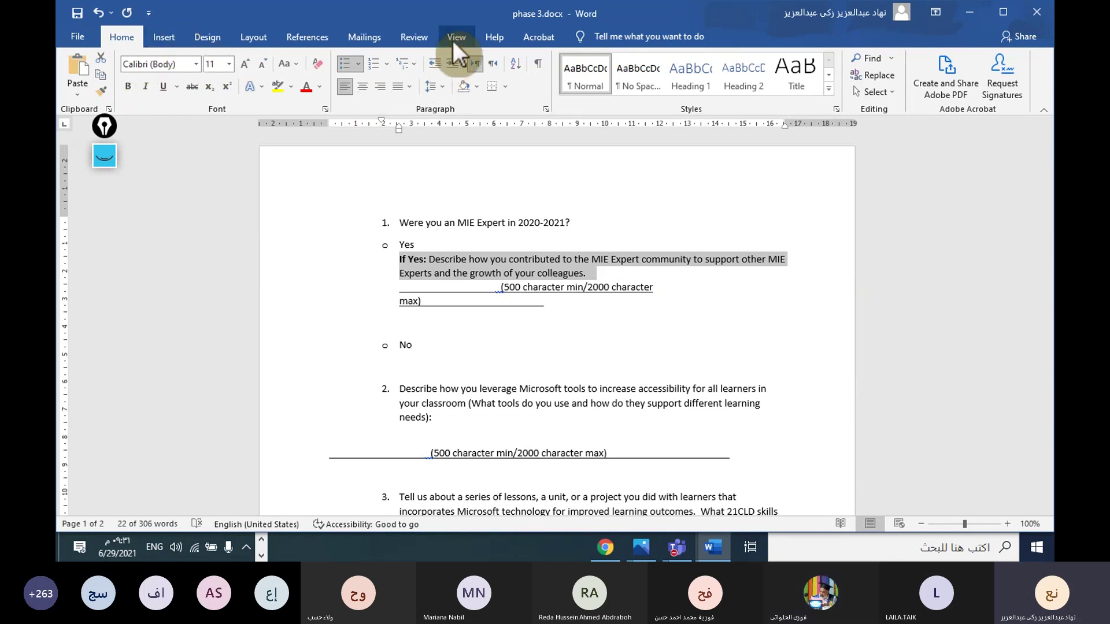
# Step: Translate the selected If Yes paragraph into Arabic with Microsoft Translator and widen the Research pane
pyautogui.click(422, 36)
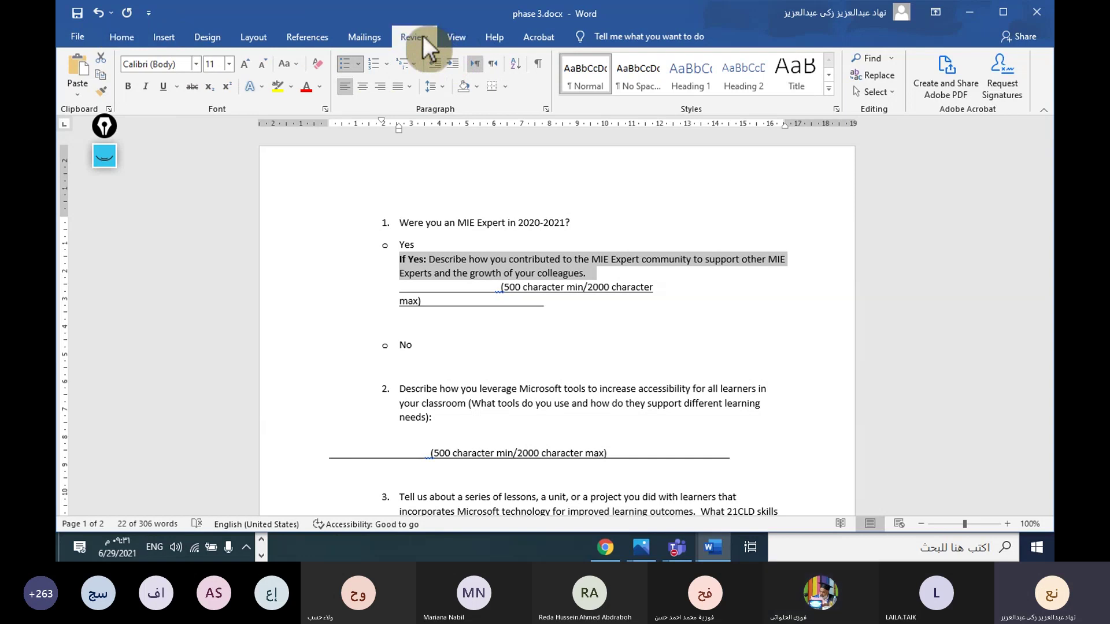
pyautogui.click(279, 95)
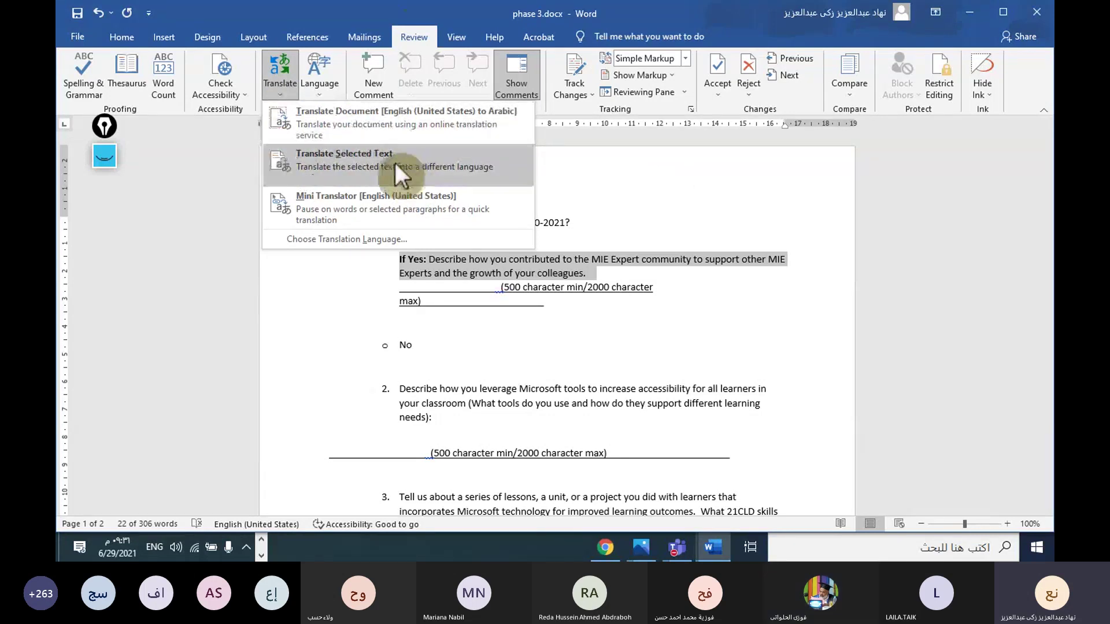
pyautogui.click(342, 169)
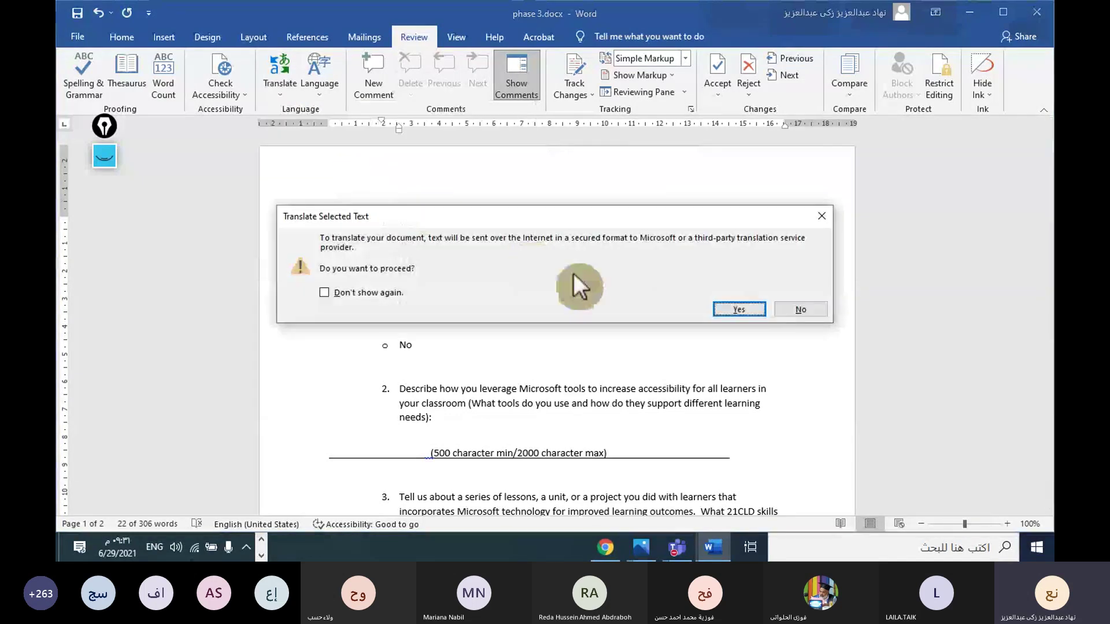
pyautogui.click(739, 309)
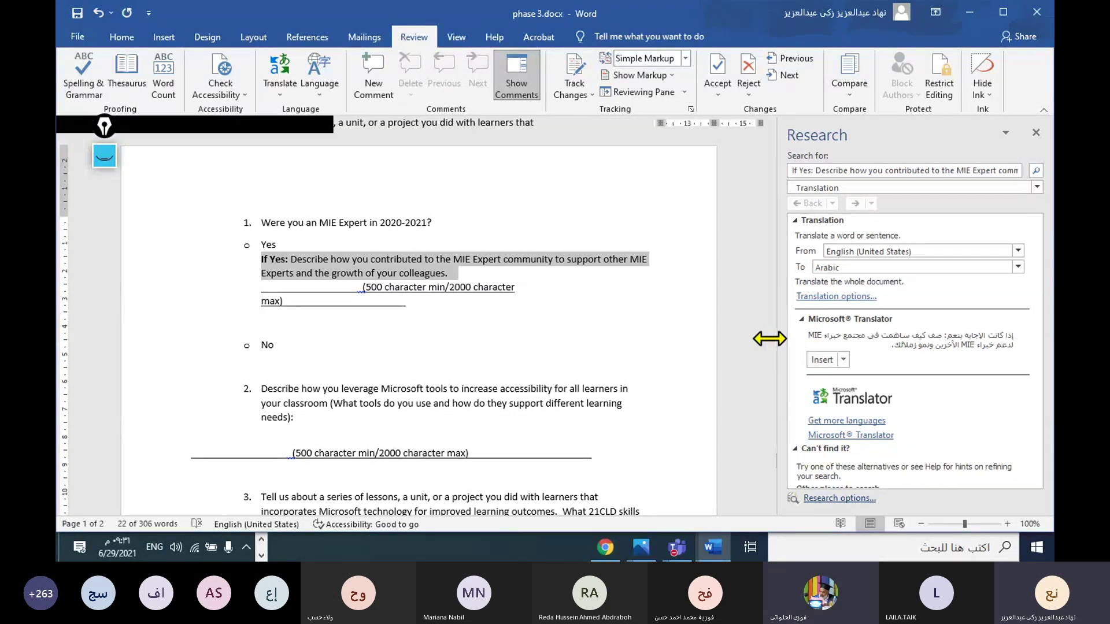
pyautogui.moveTo(777, 349); pyautogui.dragTo(680, 342)
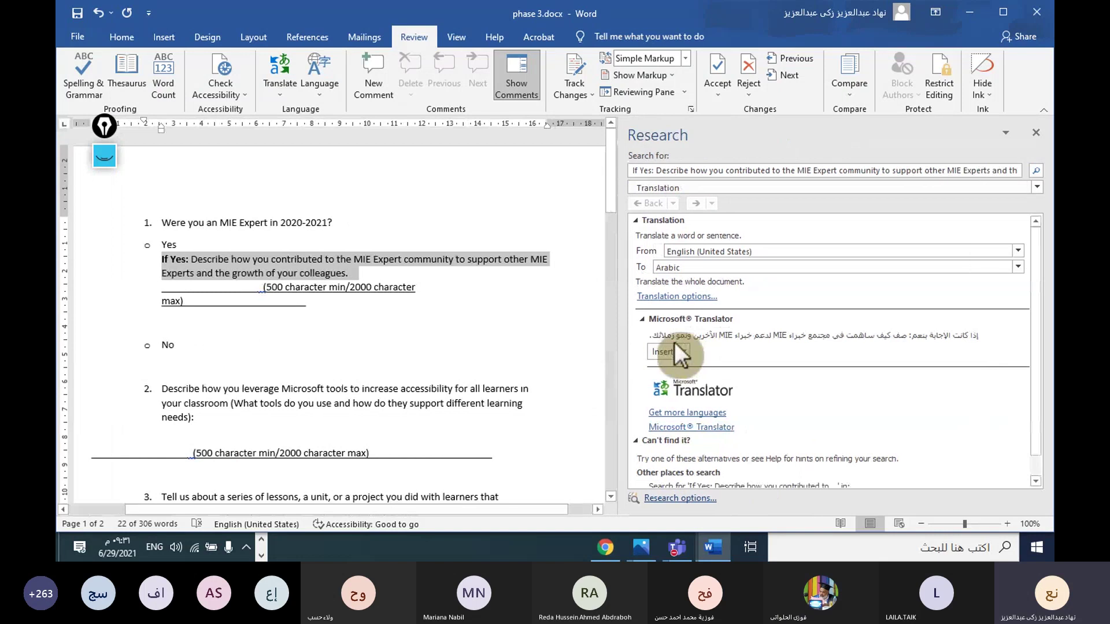
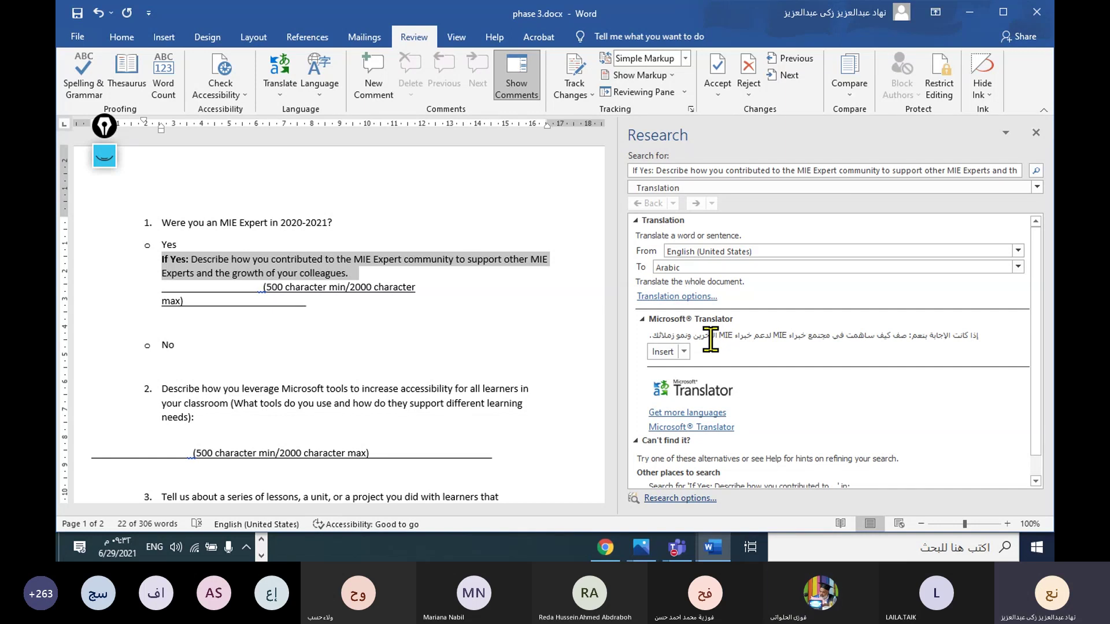
# Step: Paste the copied text onto question 1's answer line, select that line, and narrow the translation pane
pyautogui.click(260, 288)
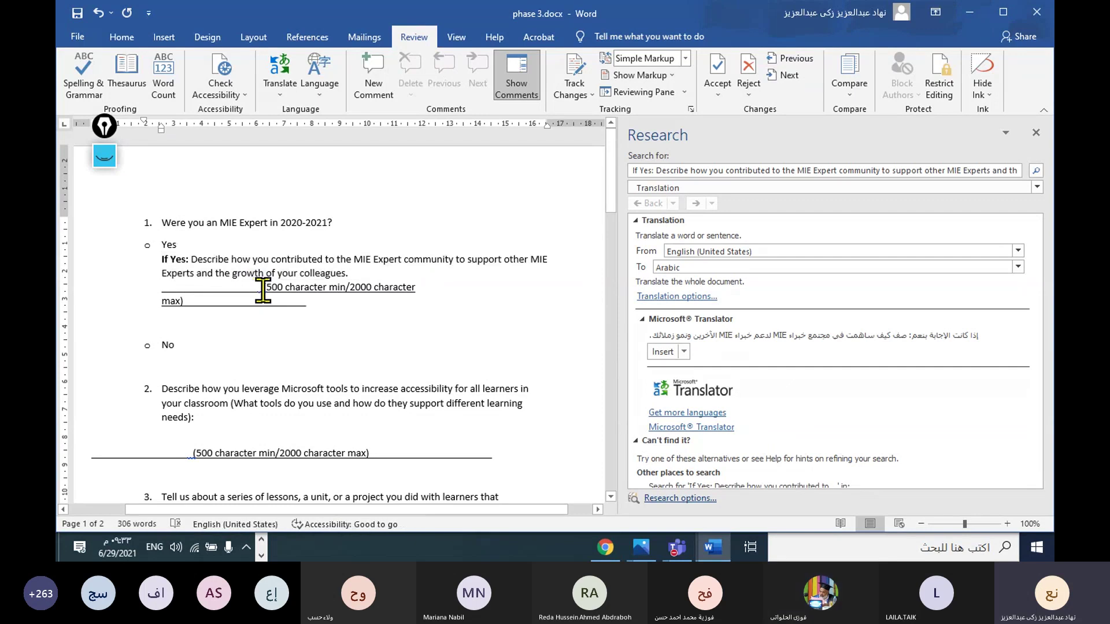
pyautogui.hotkey('ctrl', 'v')
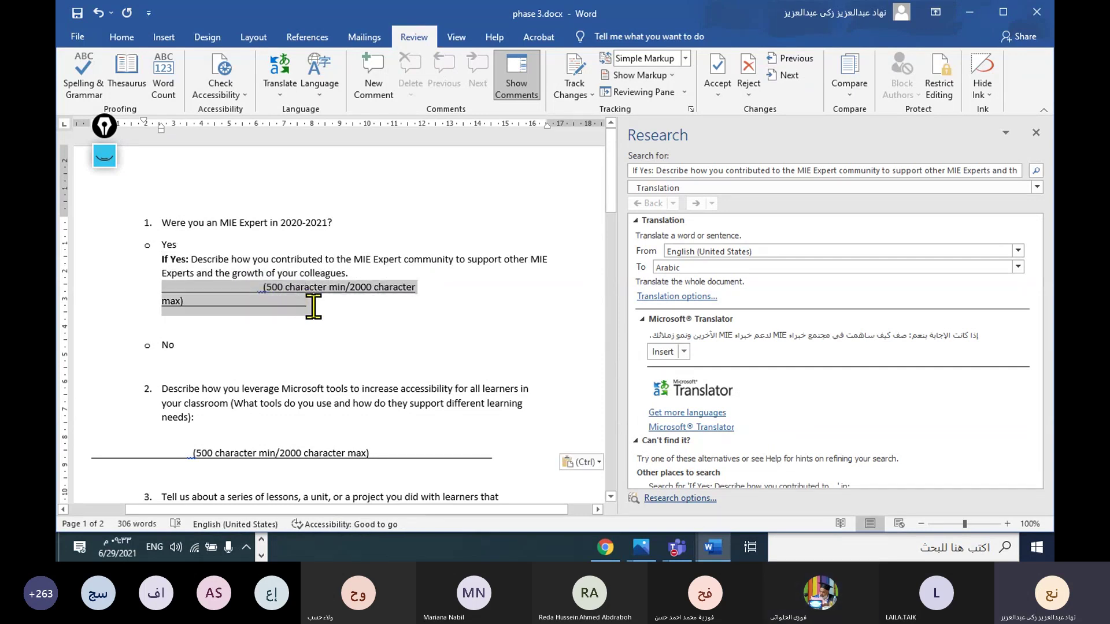
pyautogui.tripleClick(314, 305)
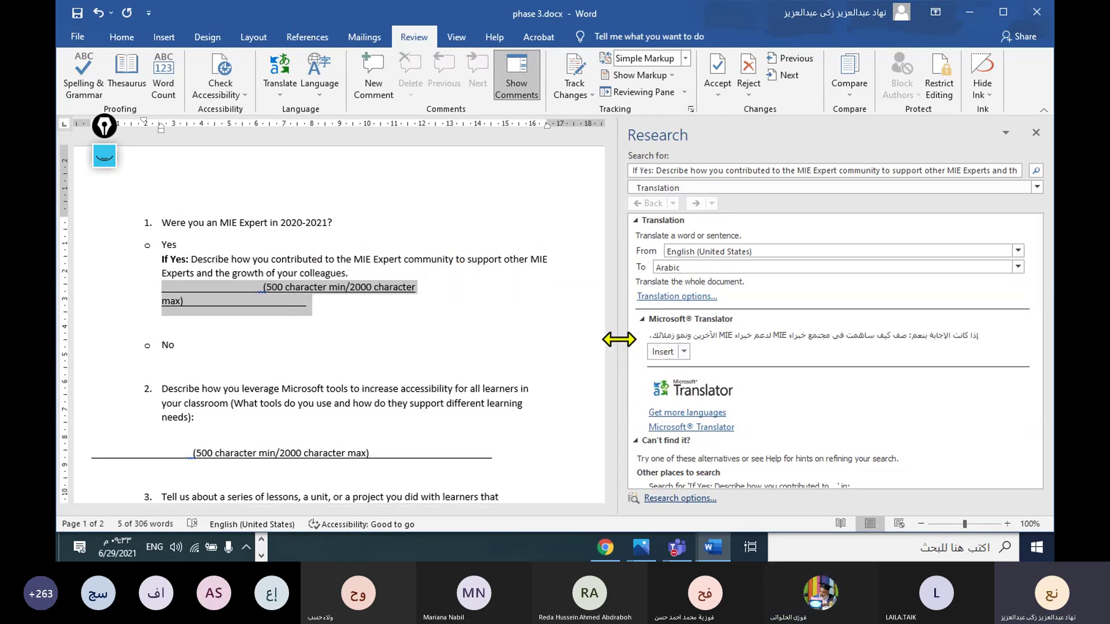
pyautogui.moveTo(619, 340); pyautogui.dragTo(807, 331)
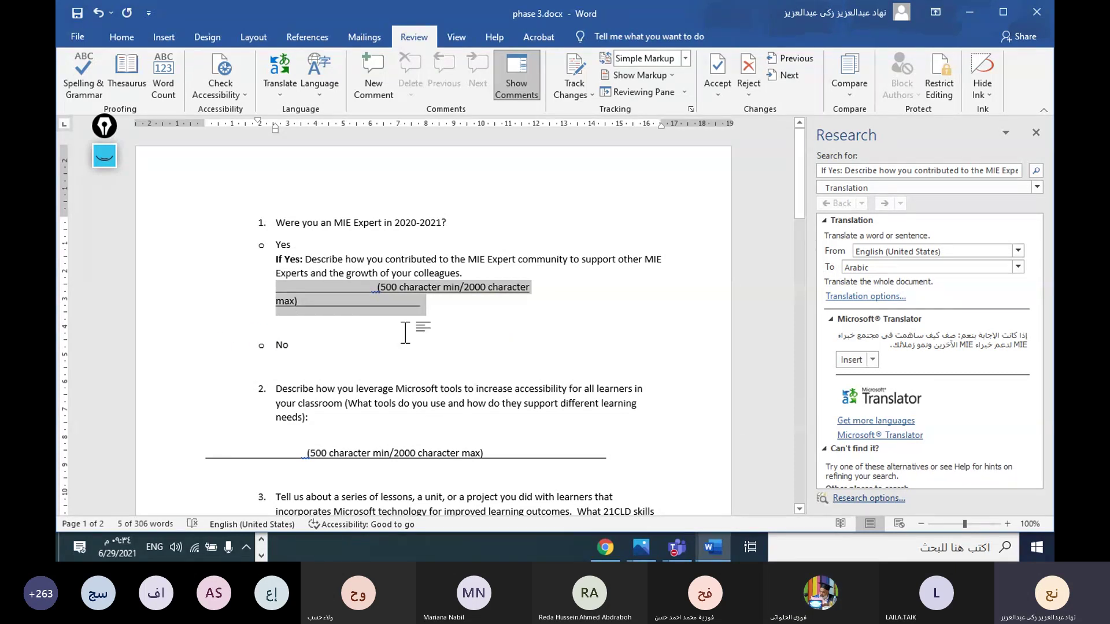
# Step: Type the Arabic answer 'قد قمت بالعديد من الورش التعليمية على مستوى المدرسة والمنطقة التعليمية' over the placeholder
pyautogui.hotkey('alt', 'shift')
pyautogui.write('ق')
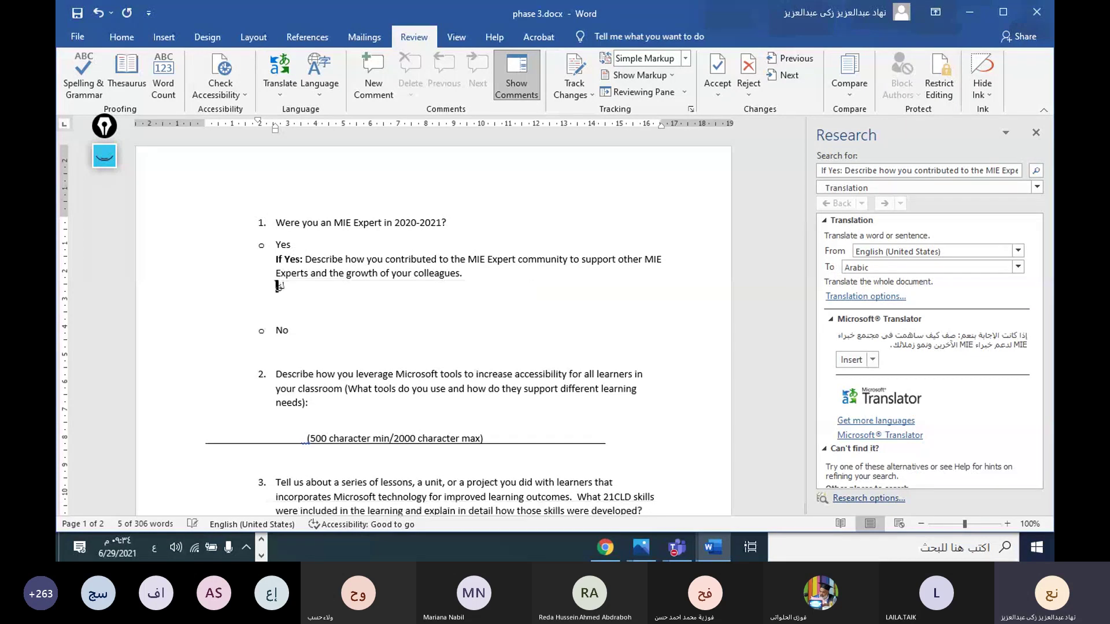
pyautogui.write('د ق')
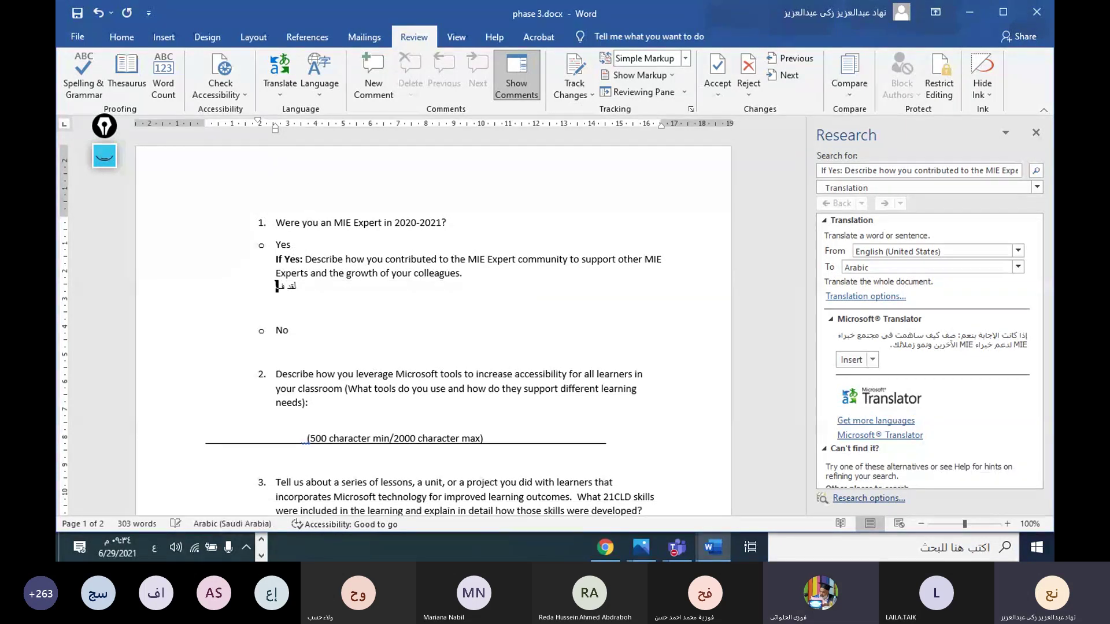
pyautogui.press('BackSpace')
pyautogui.write('مت بال')
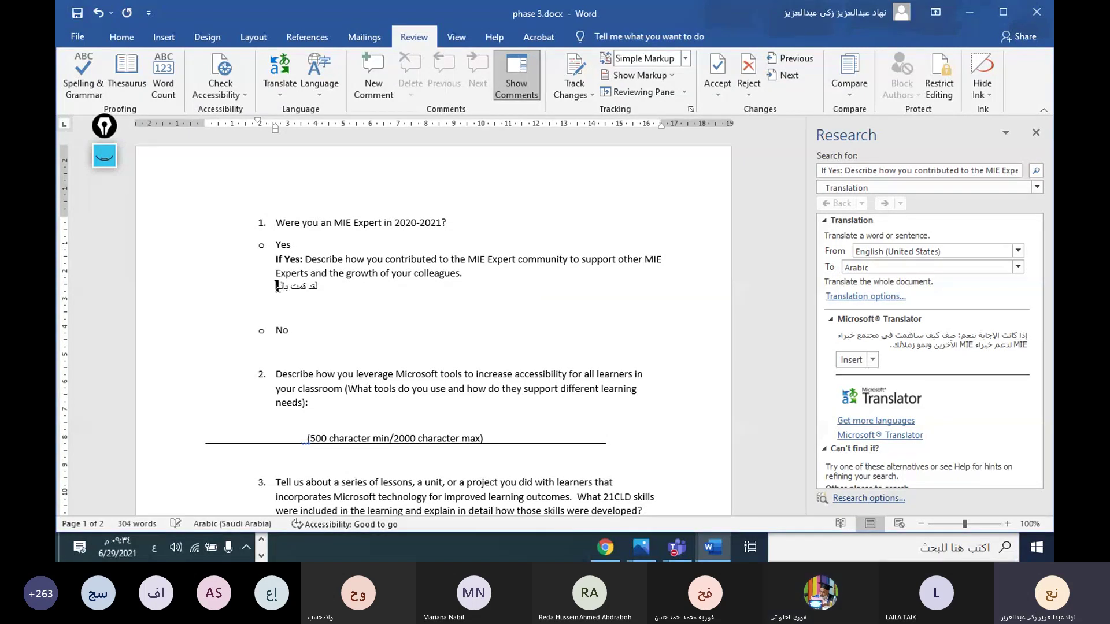
pyautogui.write('عديد من')
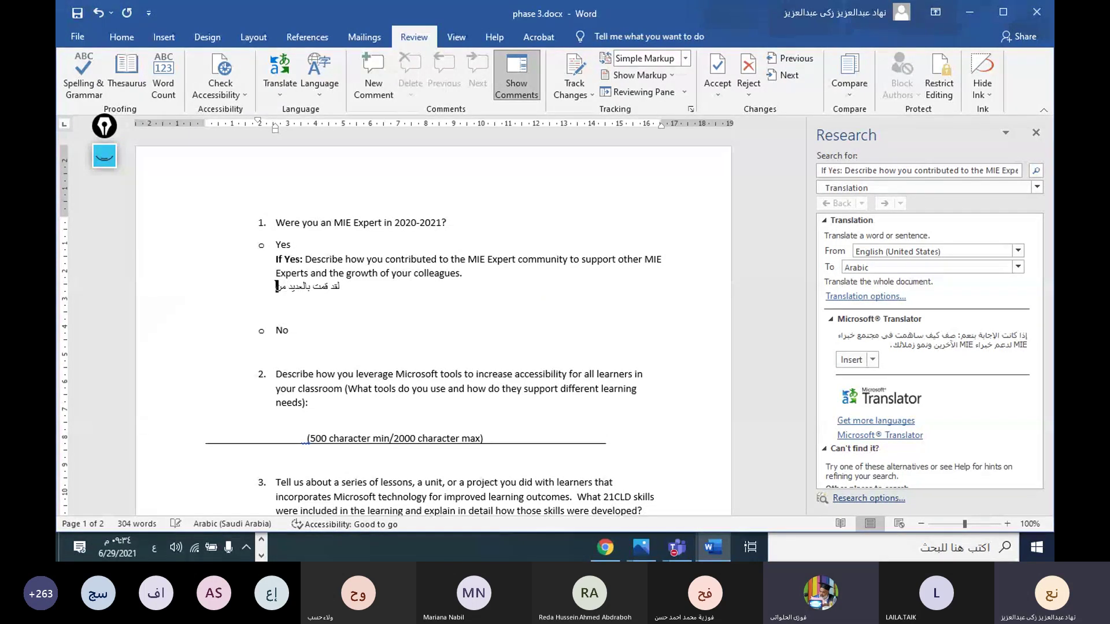
pyautogui.write(' الورش التعليمية')
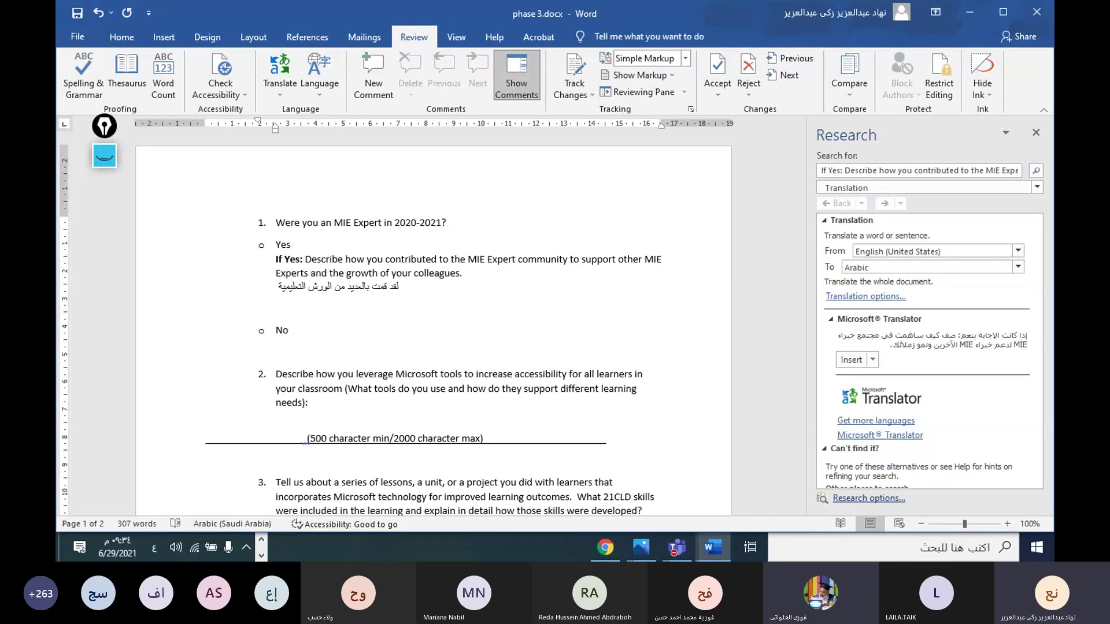
pyautogui.write(' على')
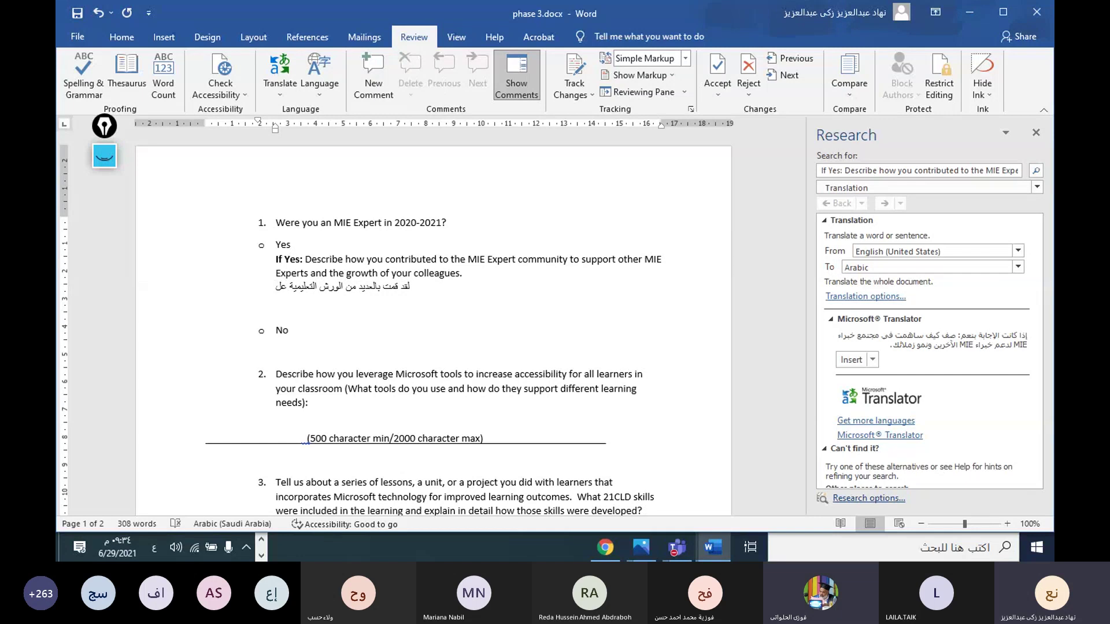
pyautogui.write(' مستو')
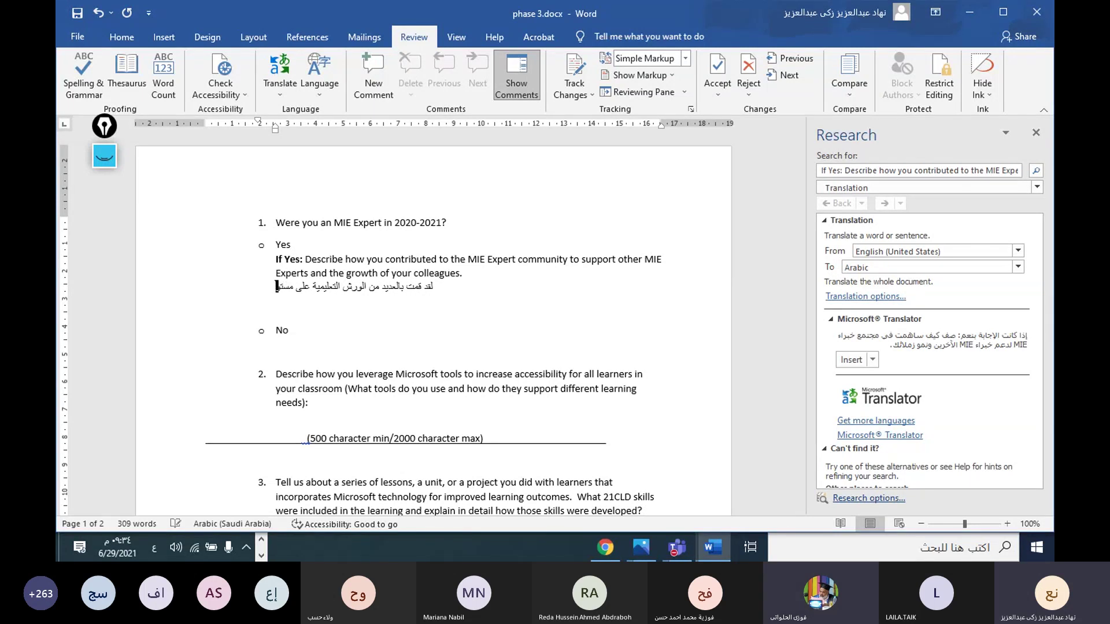
pyautogui.write('ى المدر')
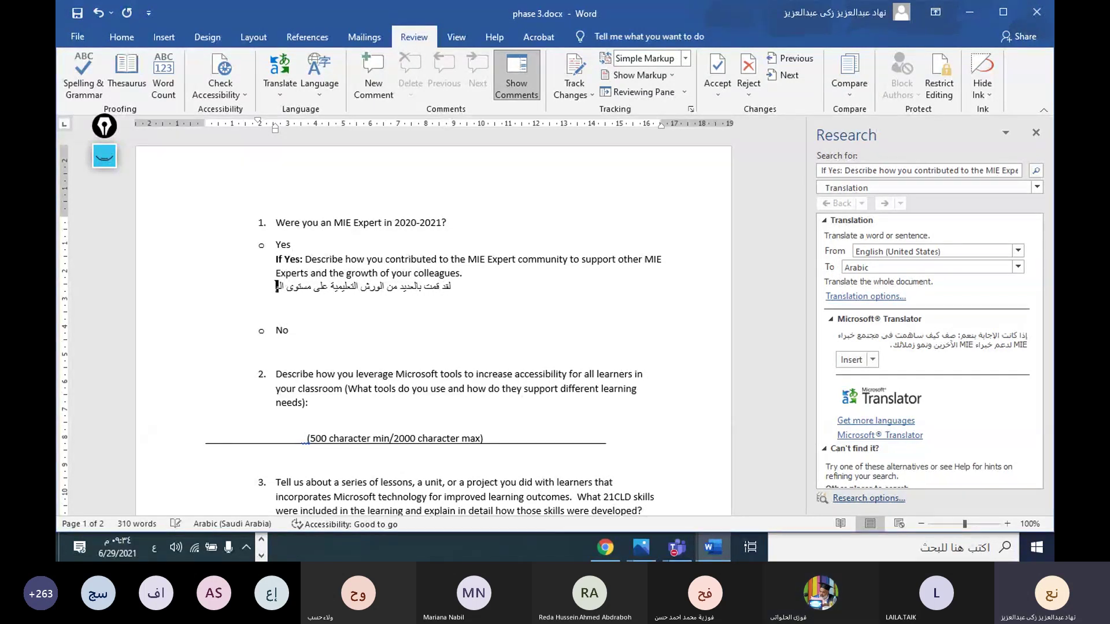
pyautogui.write('سة و')
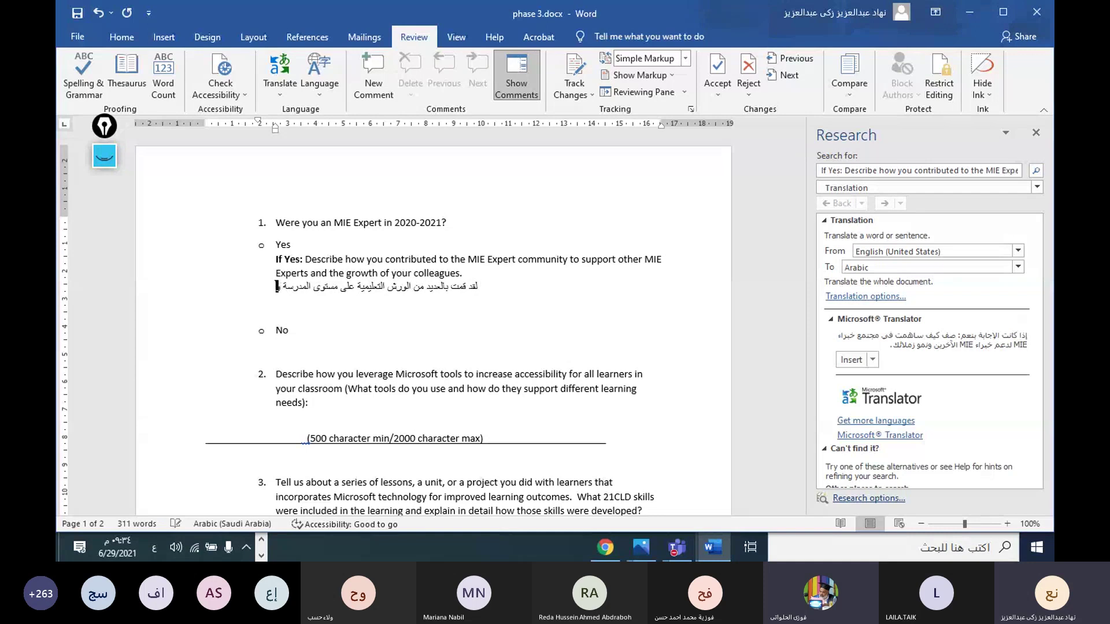
pyautogui.write('ال')
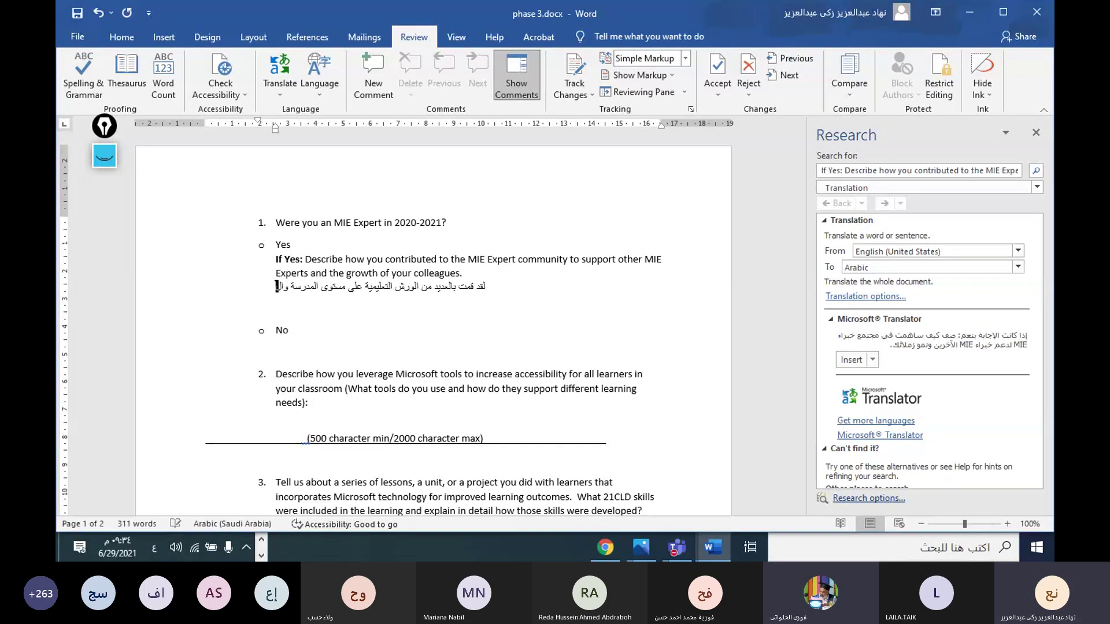
pyautogui.press('BackSpace')
pyautogui.press('BackSpace')
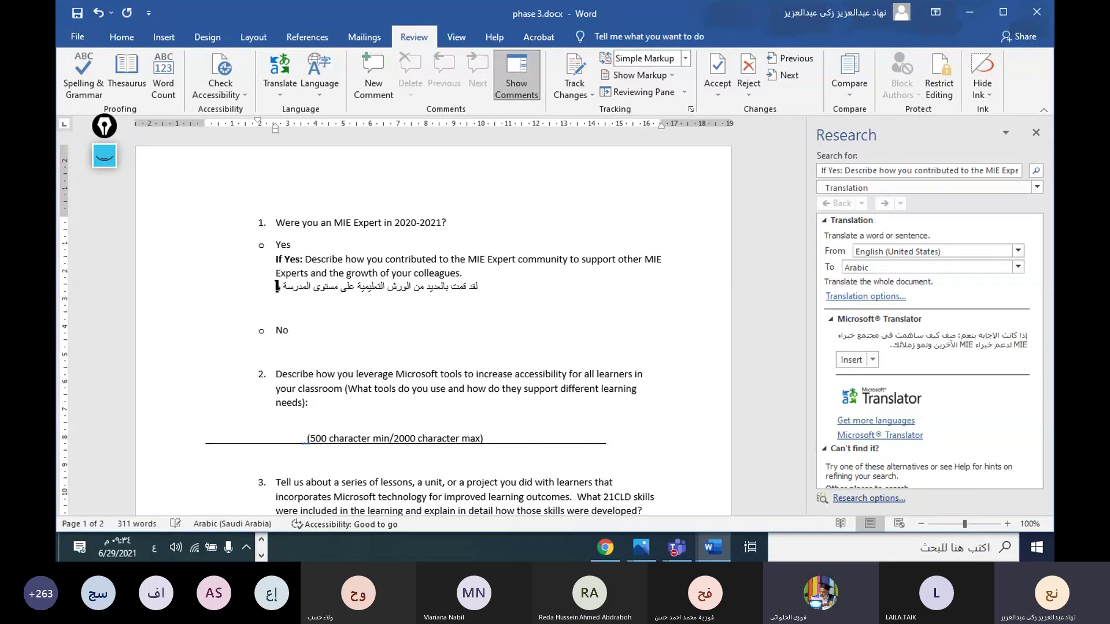
pyautogui.write('الم')
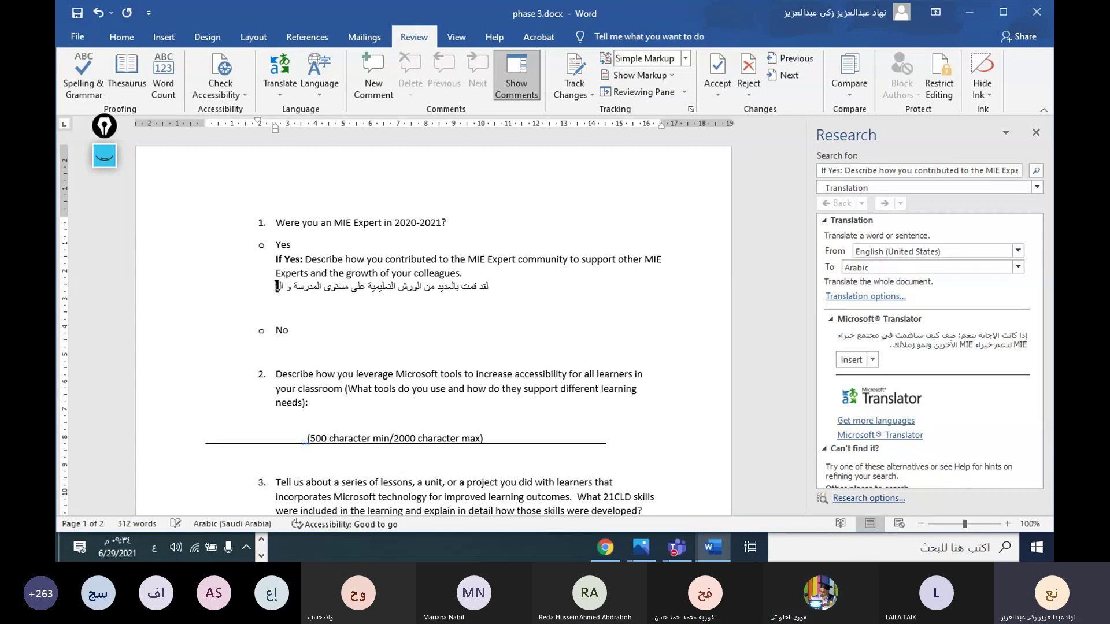
pyautogui.write('نطقة الت')
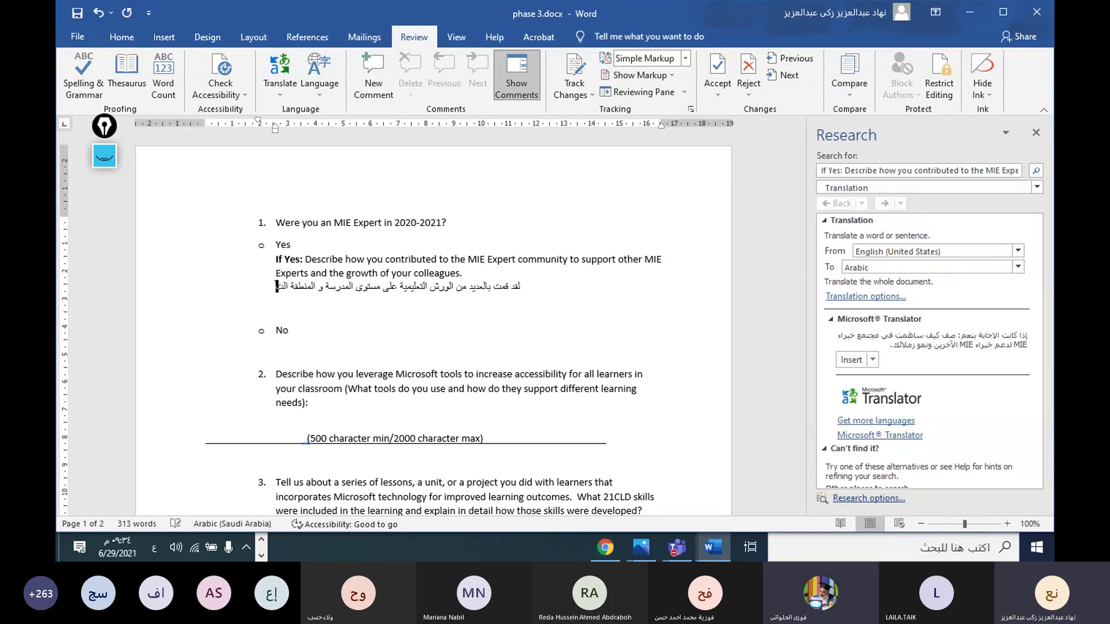
pyautogui.write('عليمي')
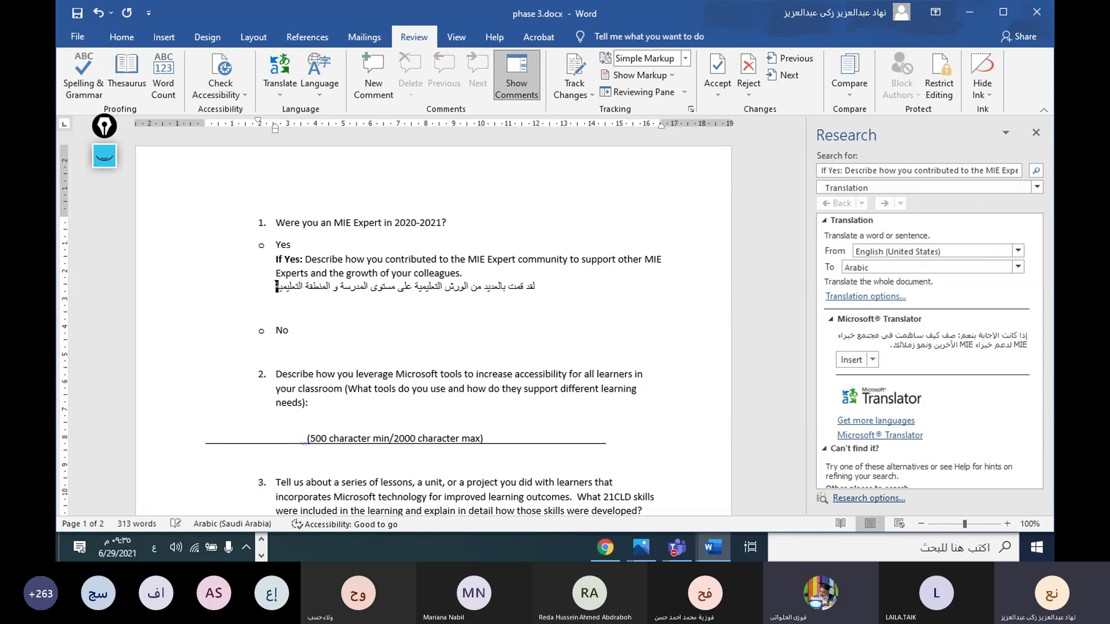
pyautogui.write('ة')
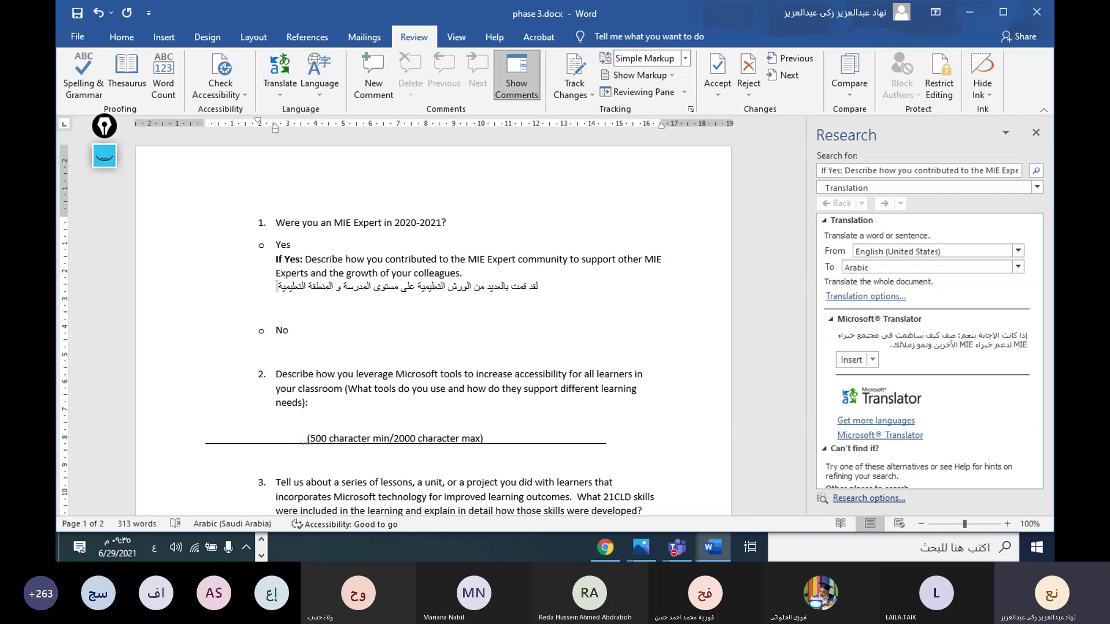
# Step: Add a new bullet reading 'وقمت أيضا بتنظيم مبادرة بعنوان ألف معلم مبدع خبير'
pyautogui.press('Return')
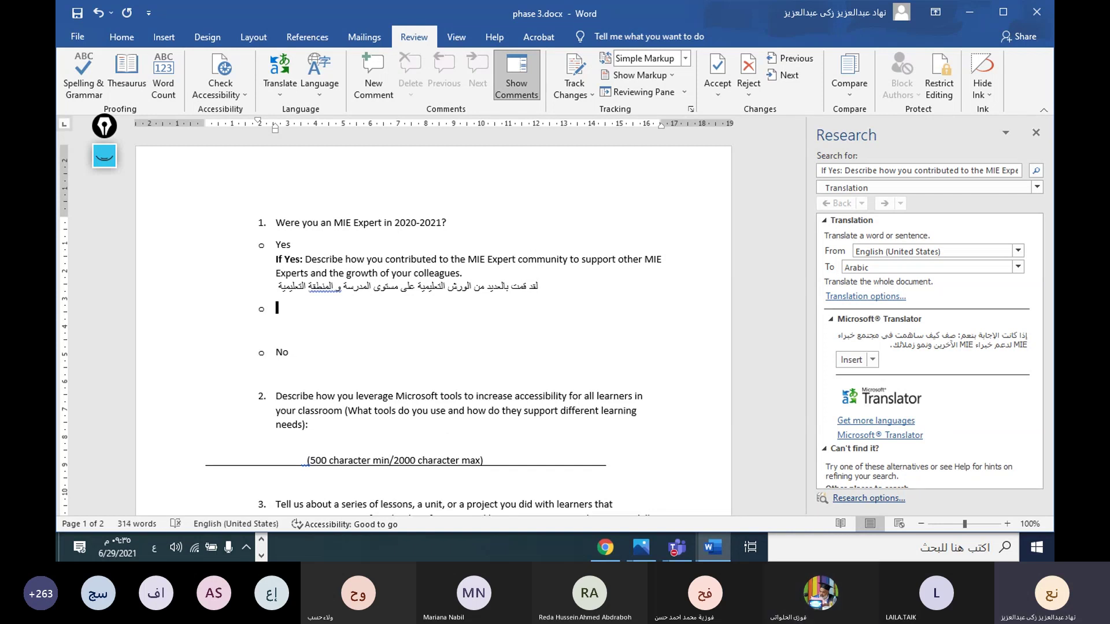
pyautogui.write('وق')
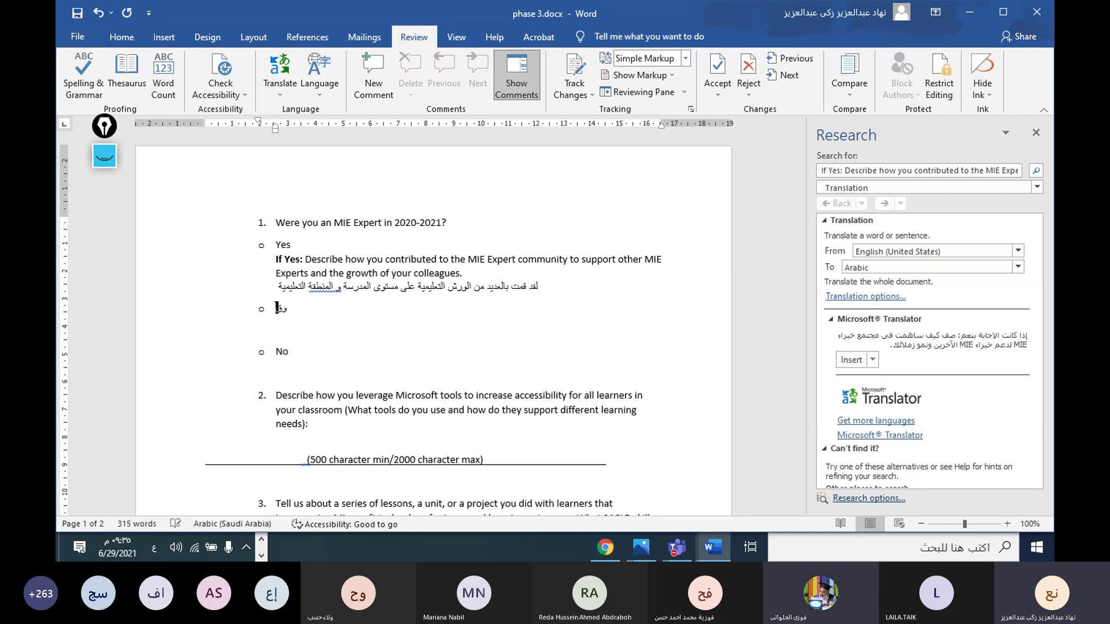
pyautogui.write('مت أيضا بتنظيم مبادرة بعنوان')
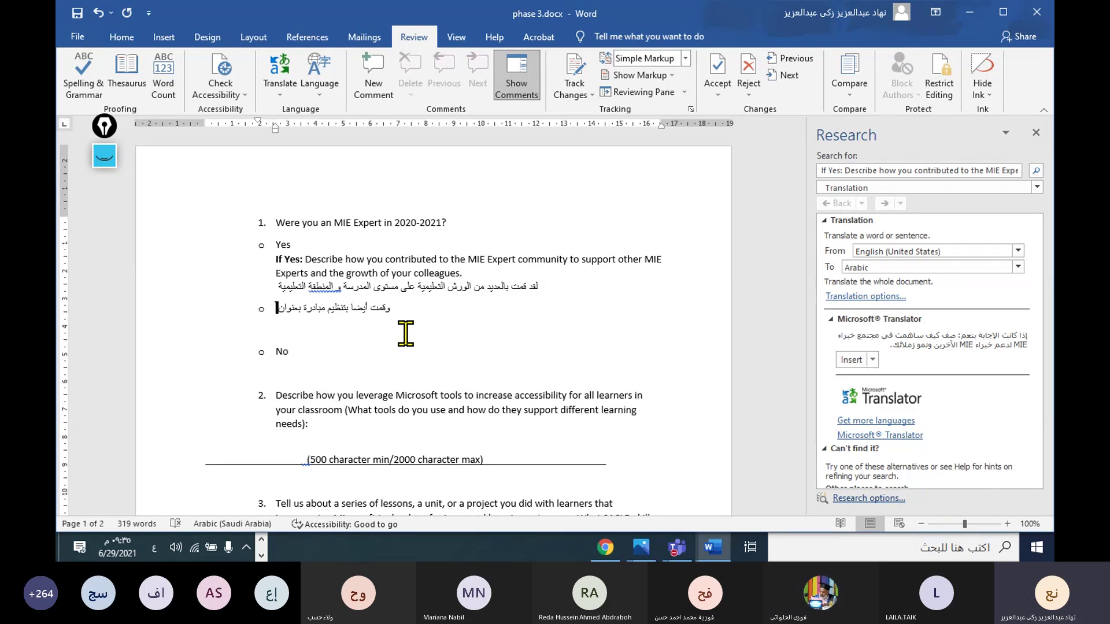
pyautogui.write('  ألف مع')
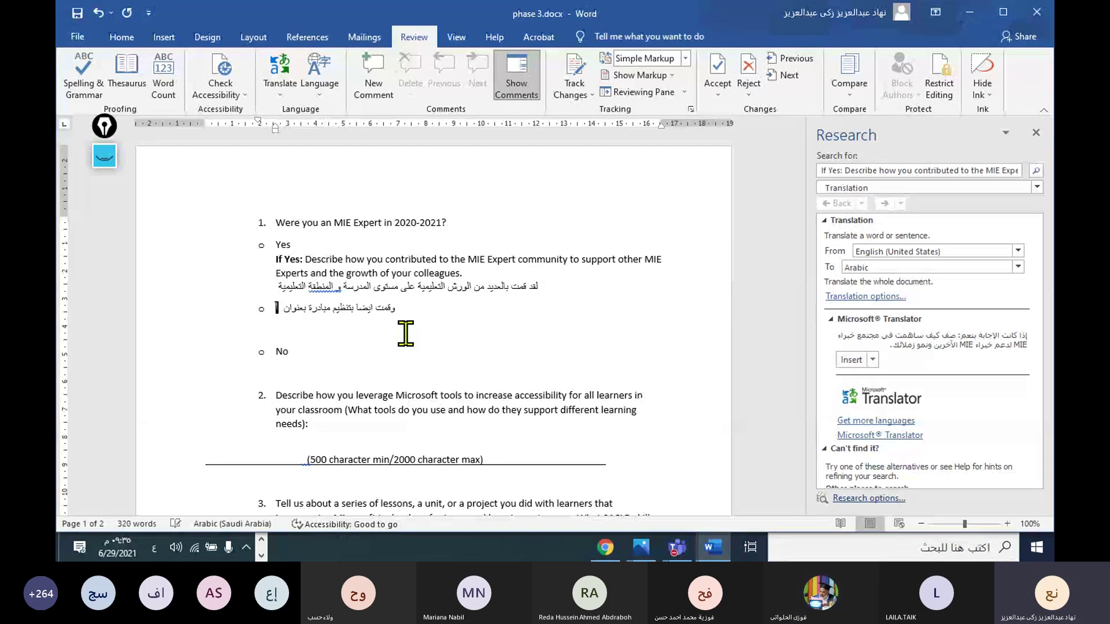
pyautogui.write('ل')
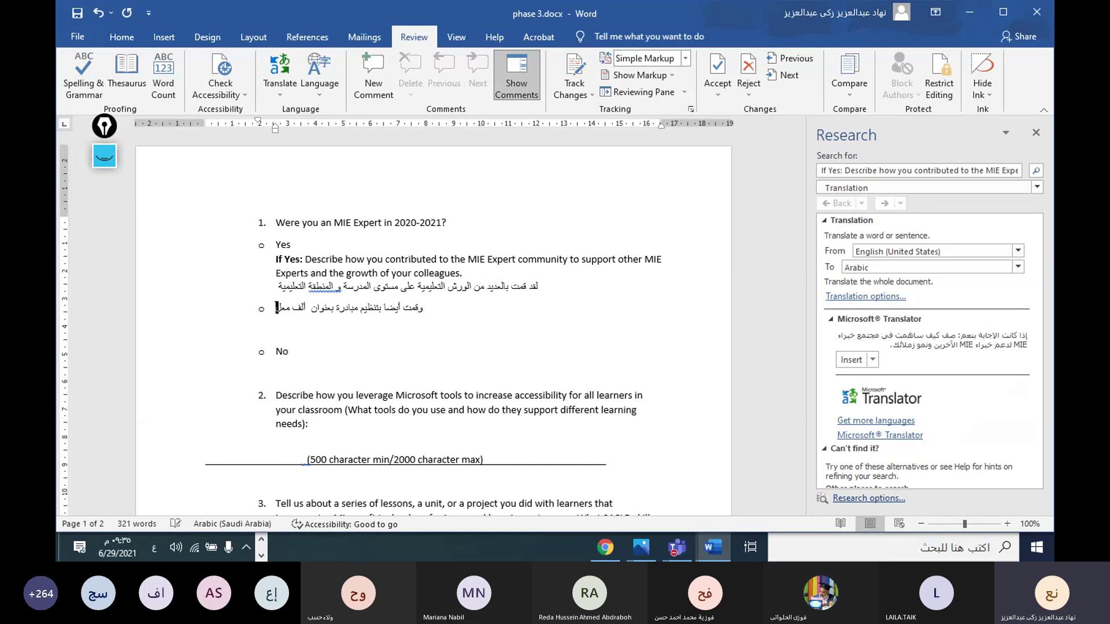
pyautogui.write('م مب')
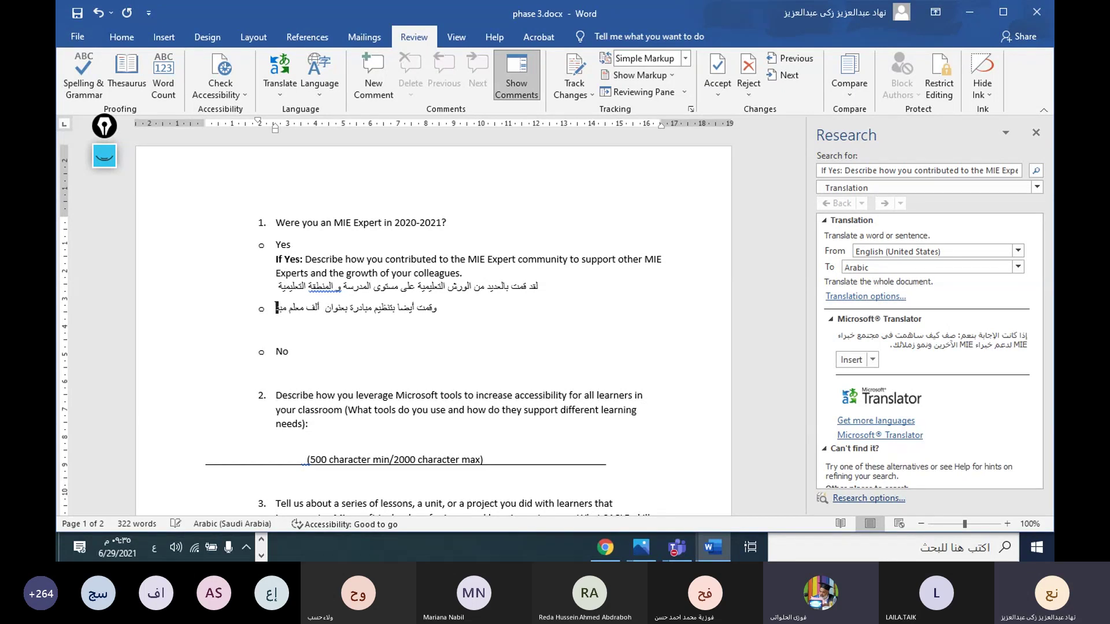
pyautogui.write('دع خبير')
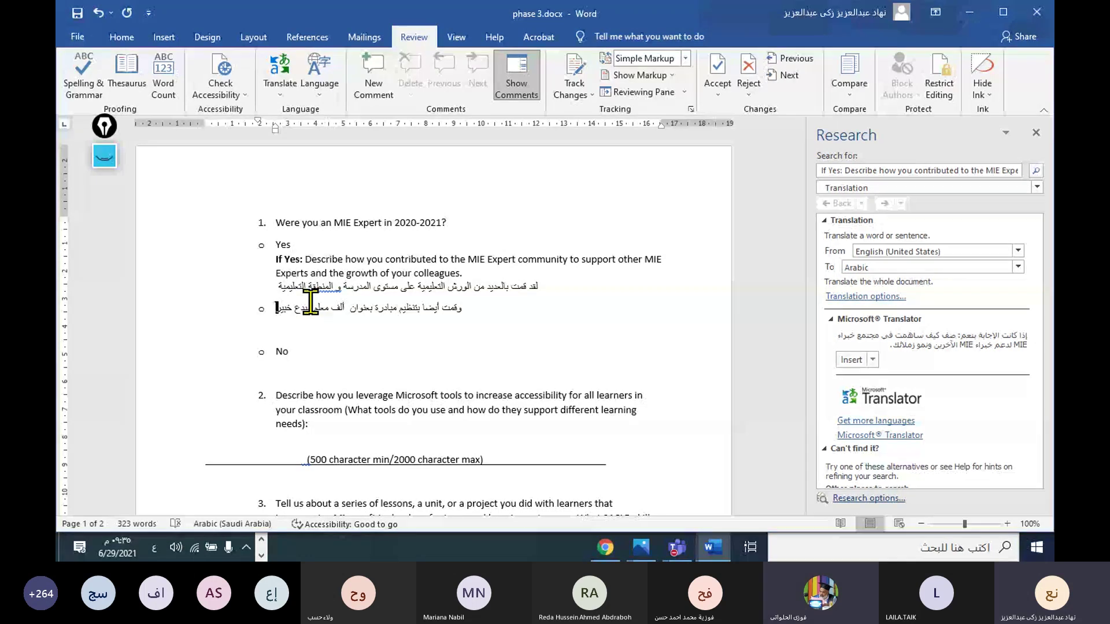
# Step: Select the first Arabic answer line and translate it with Translate Selected Text
pyautogui.doubleClick(281, 287)
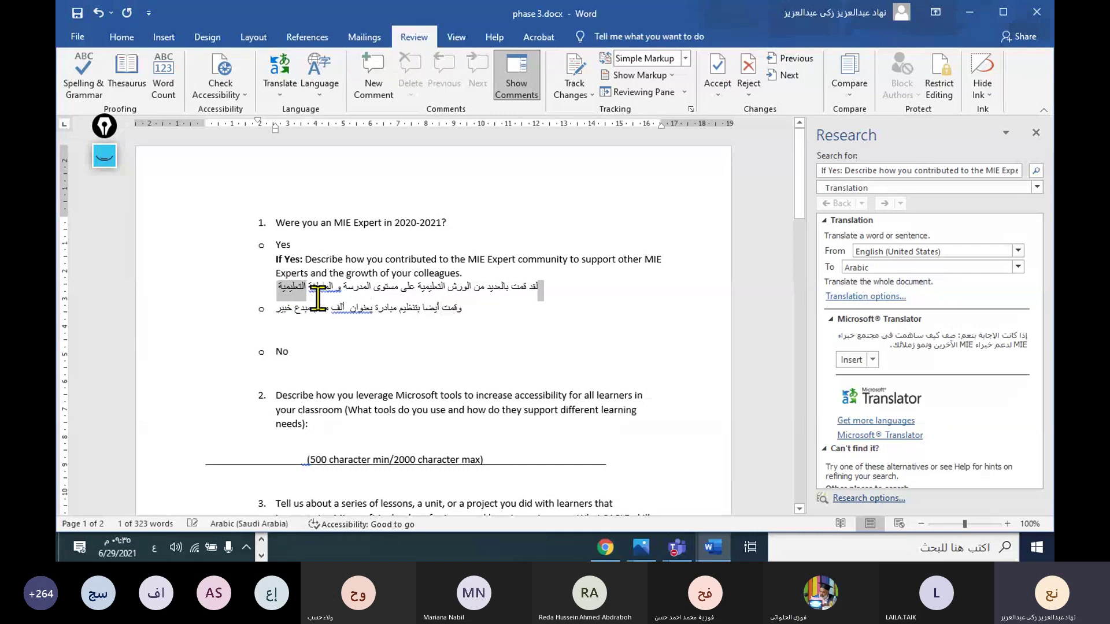
pyautogui.moveTo(300, 291); pyautogui.dragTo(473, 311)
pyautogui.click(474, 311)
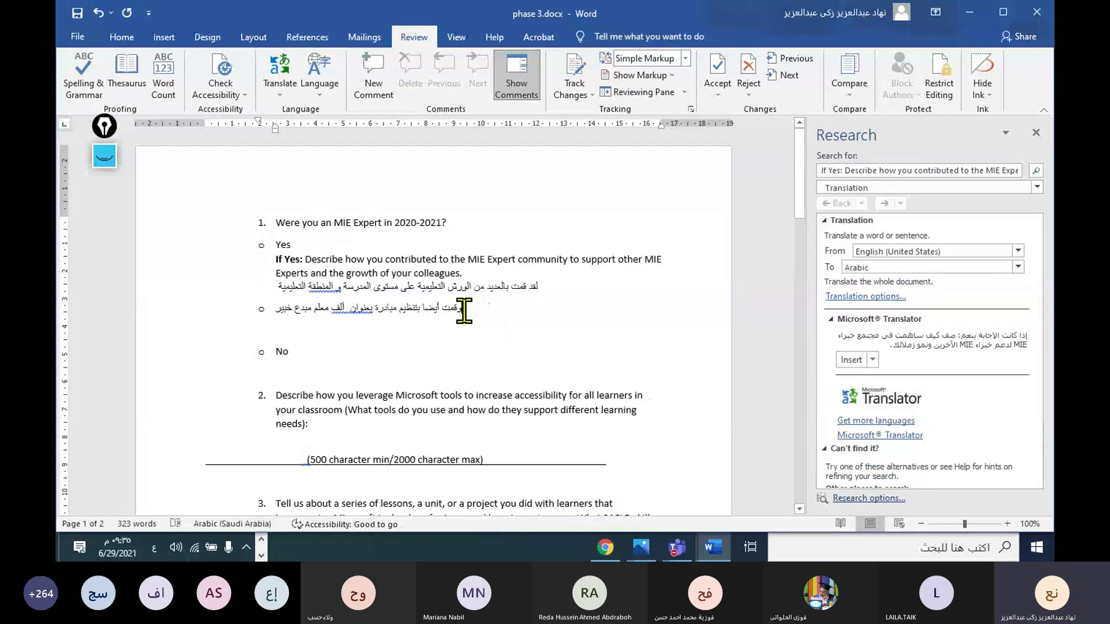
pyautogui.moveTo(279, 312); pyautogui.dragTo(346, 309)
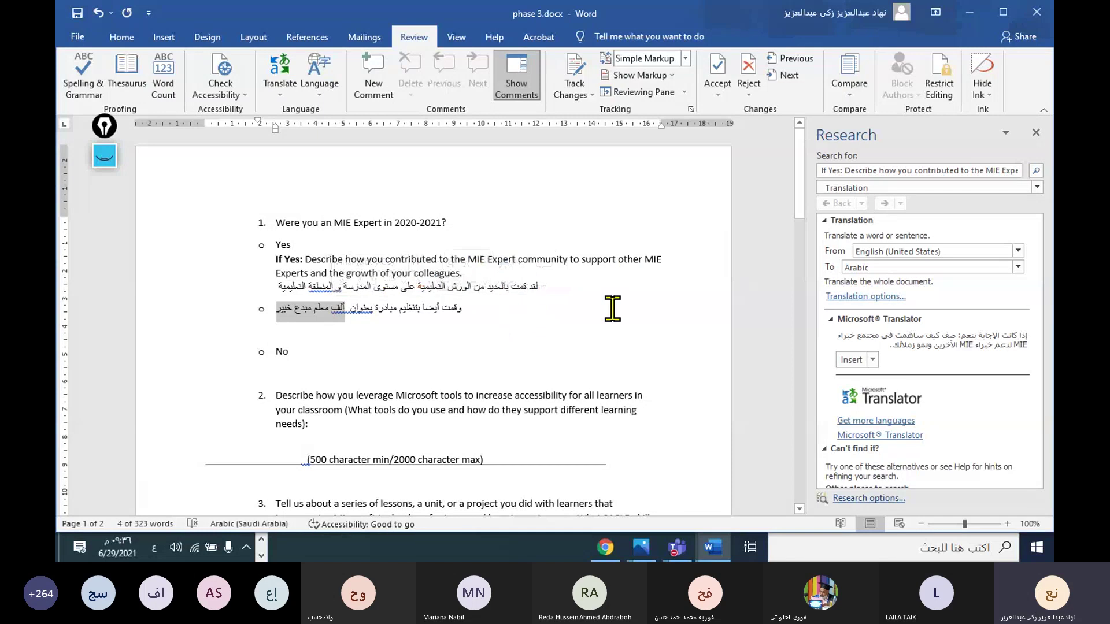
pyautogui.moveTo(612, 309); pyautogui.dragTo(426, 312)
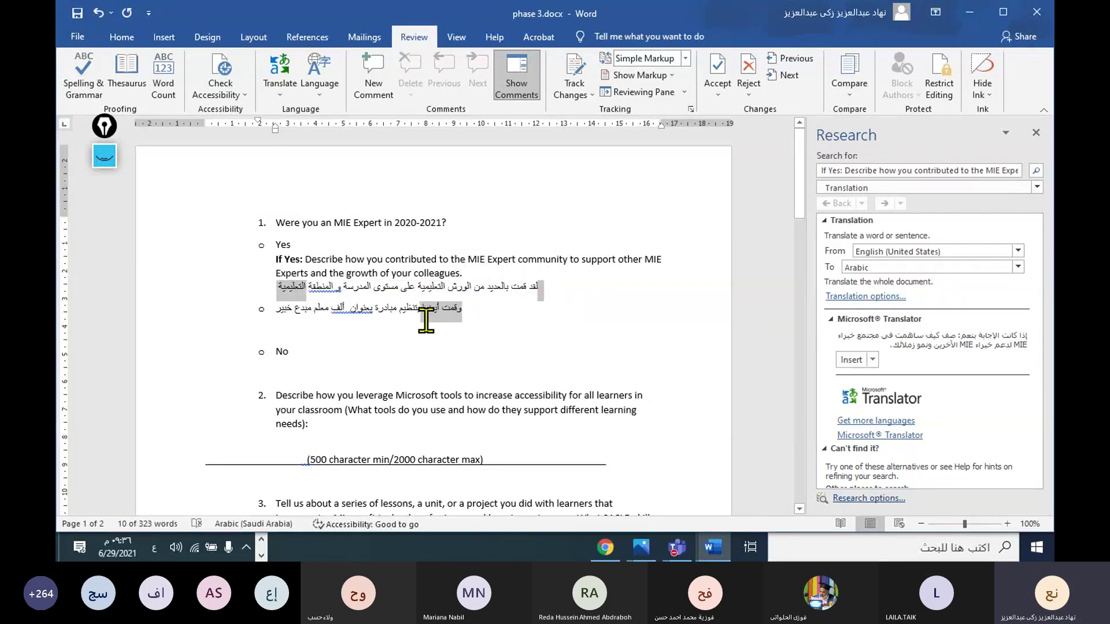
pyautogui.click(289, 315)
pyautogui.moveTo(545, 285)
pyautogui.mouseDown()
pyautogui.moveTo(460, 280)
pyautogui.moveTo(549, 287)
pyautogui.moveTo(537, 288)
pyautogui.mouseUp()
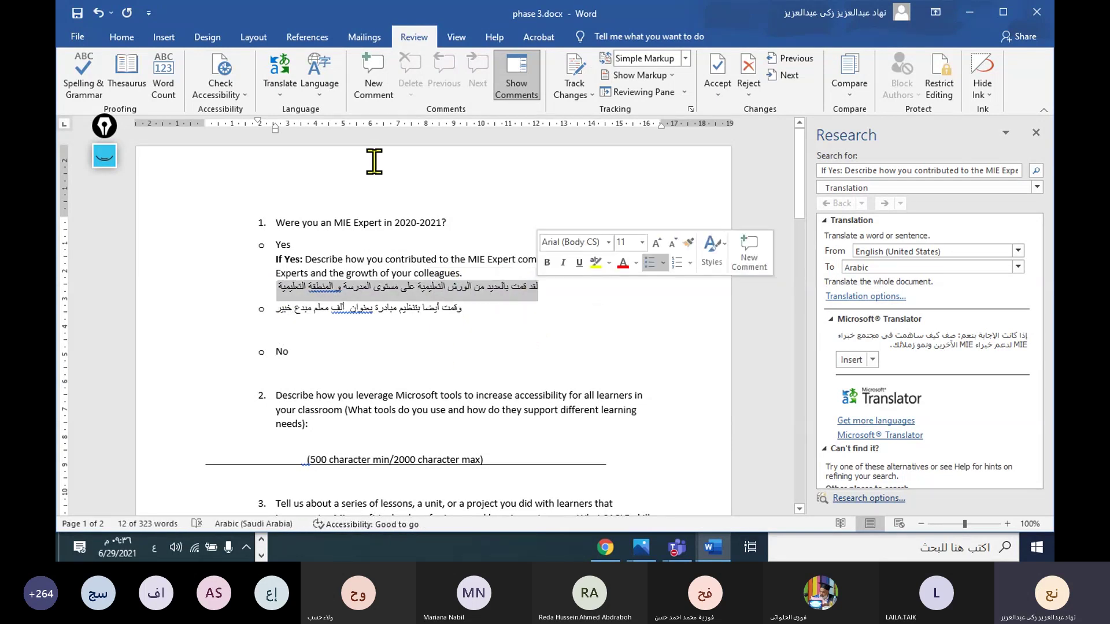
pyautogui.click(281, 81)
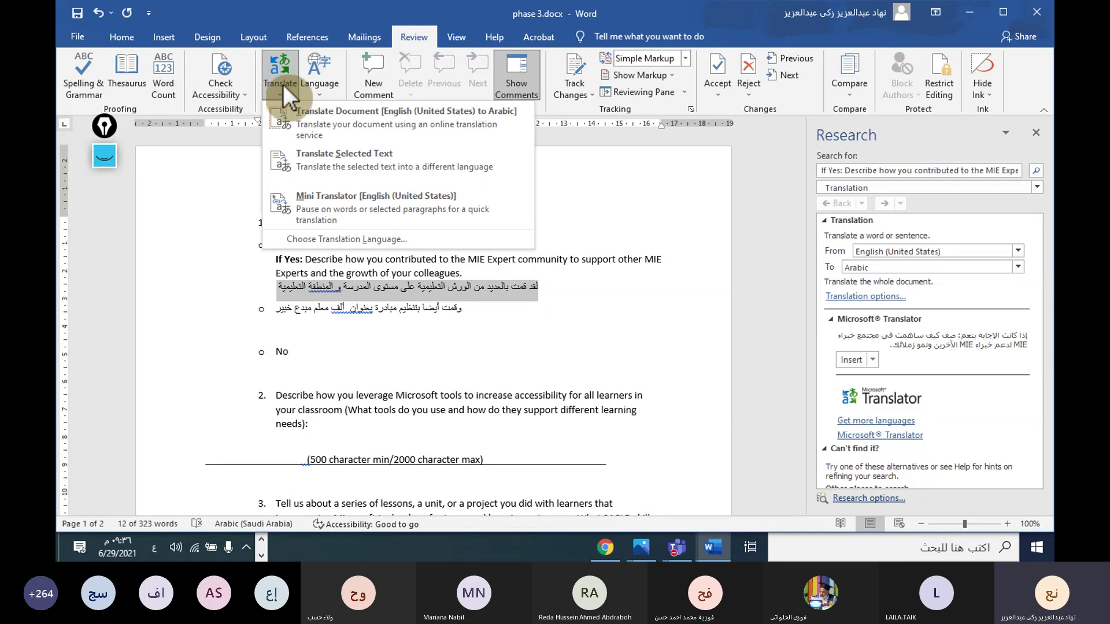
pyautogui.click(312, 164)
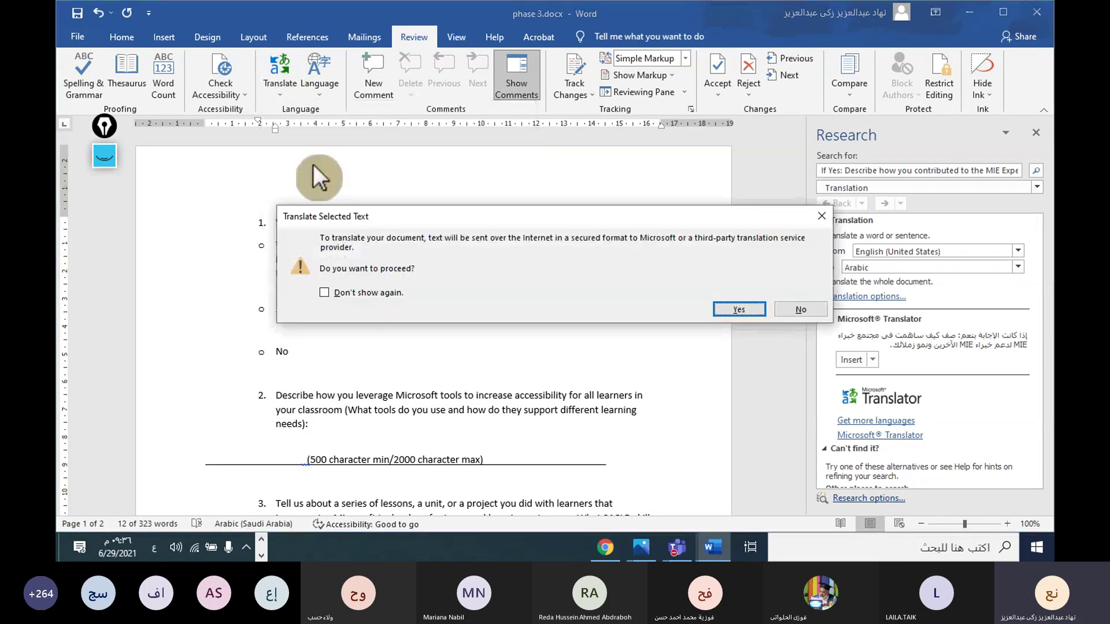
pyautogui.click(723, 309)
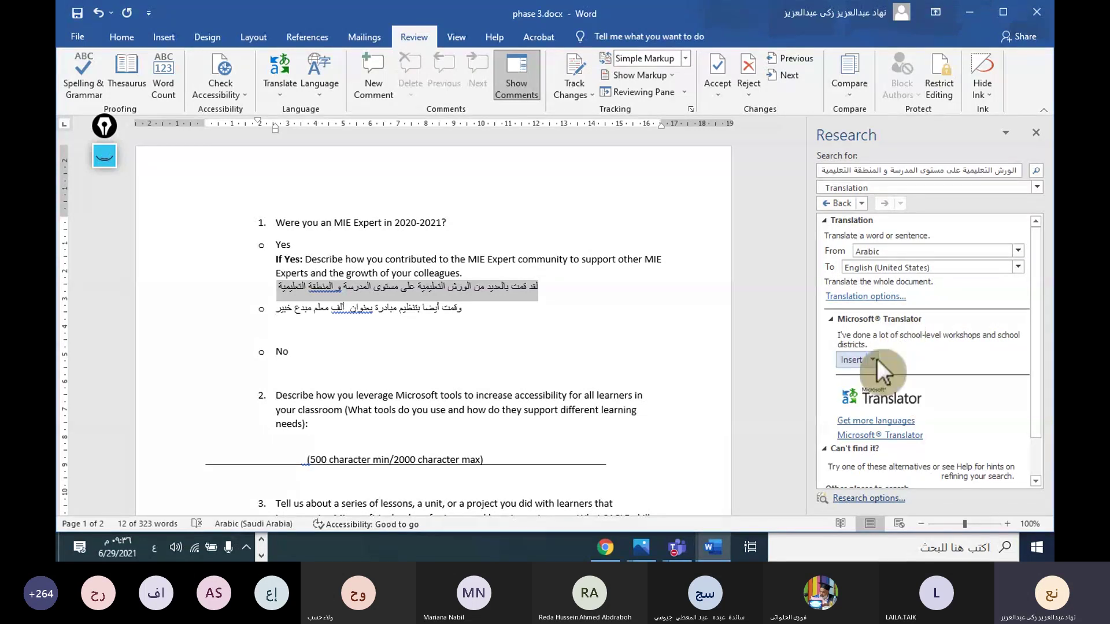
# Step: Paste 'I've done a lot of school-level workshops and school districts.' as plain text below the Arabic answers
pyautogui.moveTo(808, 323); pyautogui.dragTo(705, 322)
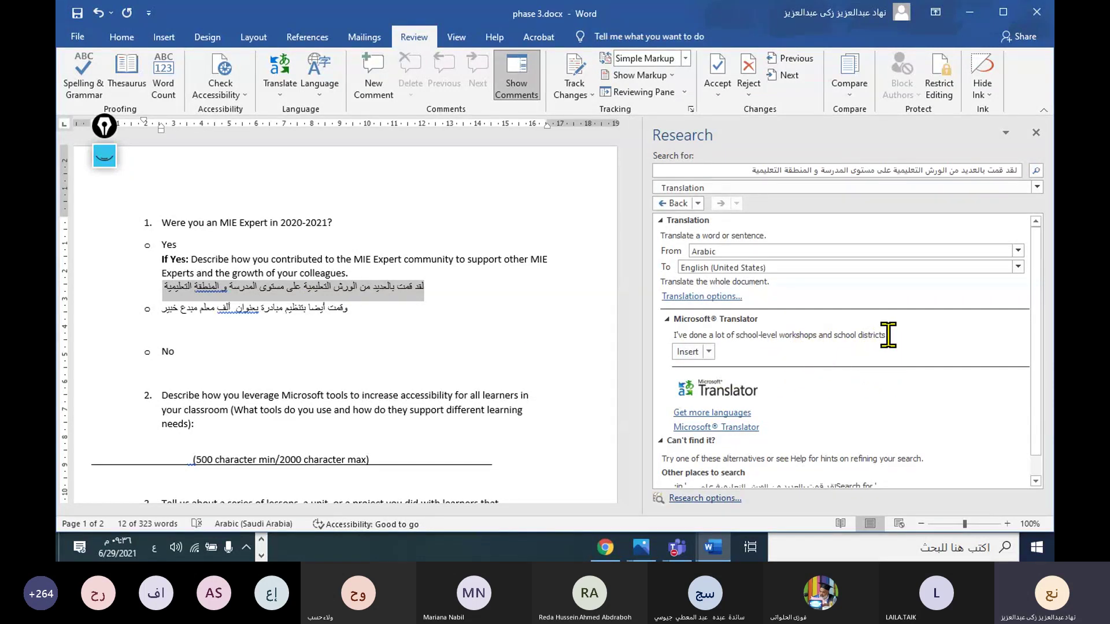
pyautogui.moveTo(888, 335); pyautogui.dragTo(674, 334)
pyautogui.hotkey('ctrl', 'c')
pyautogui.rightClick(685, 334)
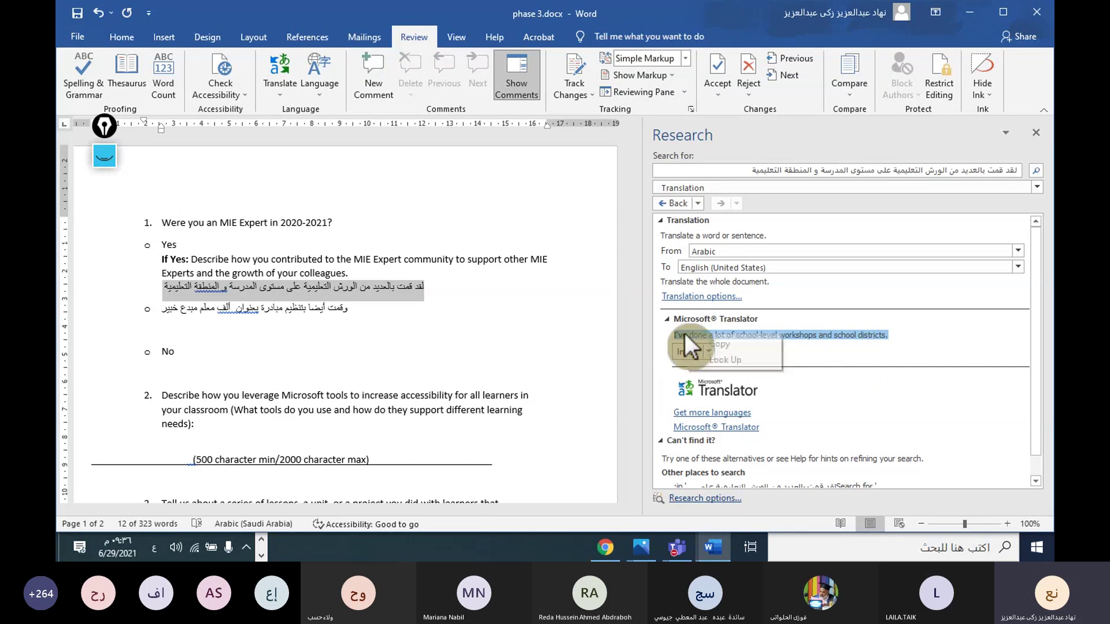
pyautogui.click(729, 345)
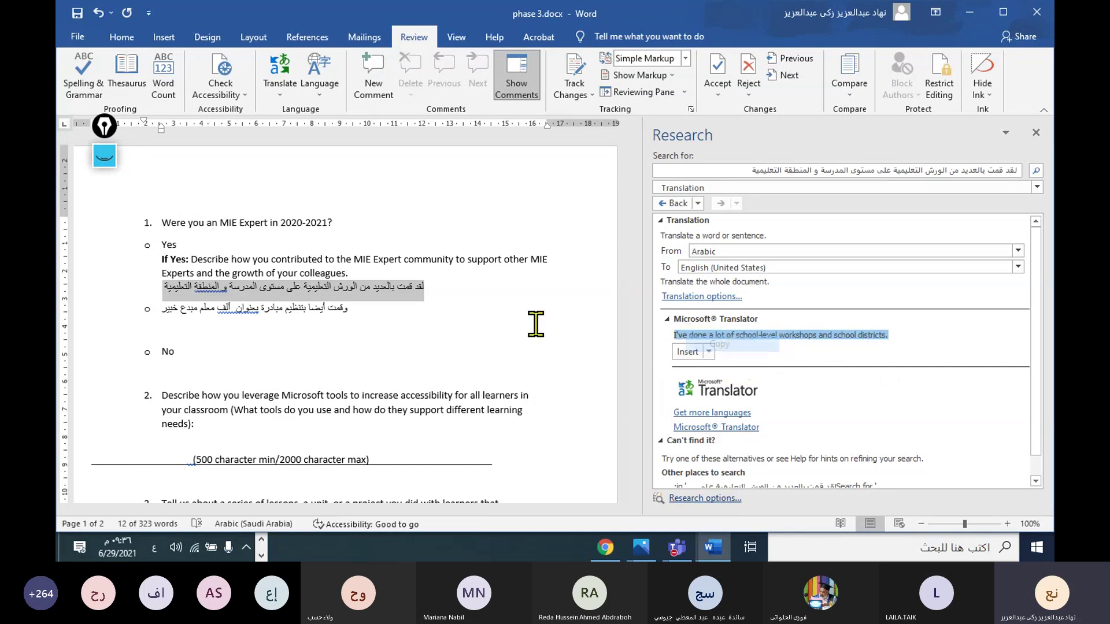
pyautogui.click(172, 321)
pyautogui.rightClick(93, 328)
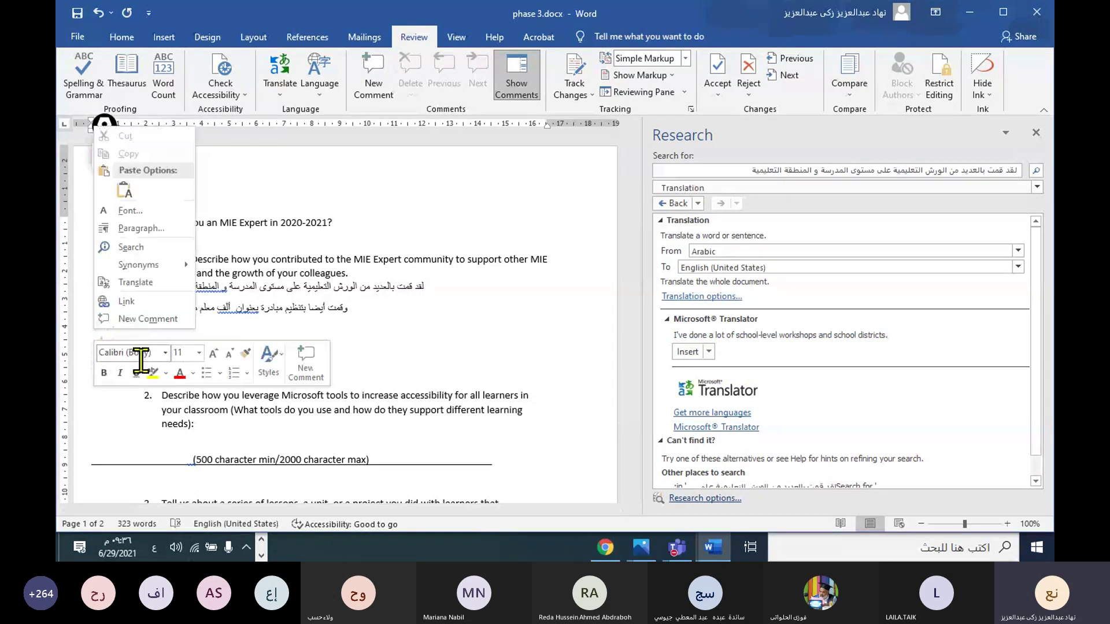
pyautogui.click(123, 191)
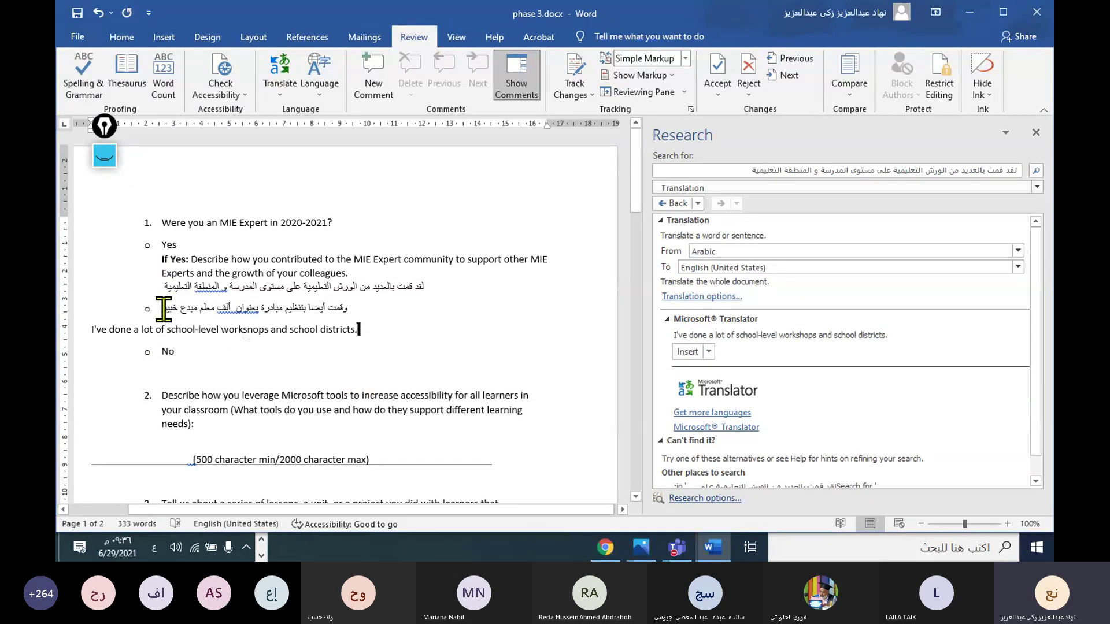
pyautogui.moveTo(164, 308); pyautogui.dragTo(345, 309)
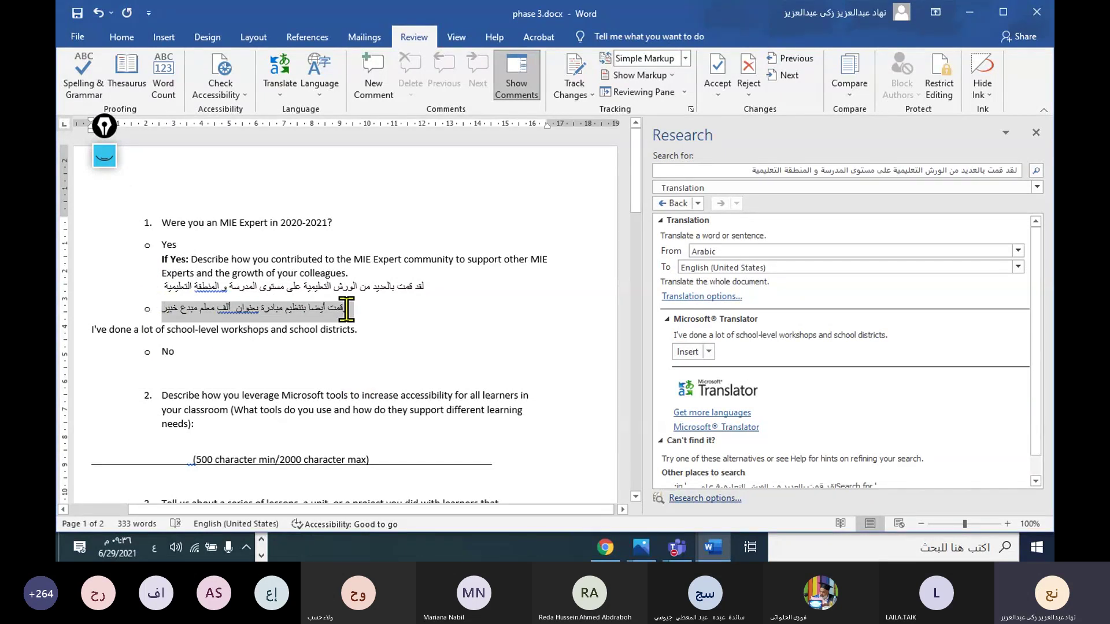
# Step: Translate the selected second Arabic line into English in the Research pane
pyautogui.click(283, 88)
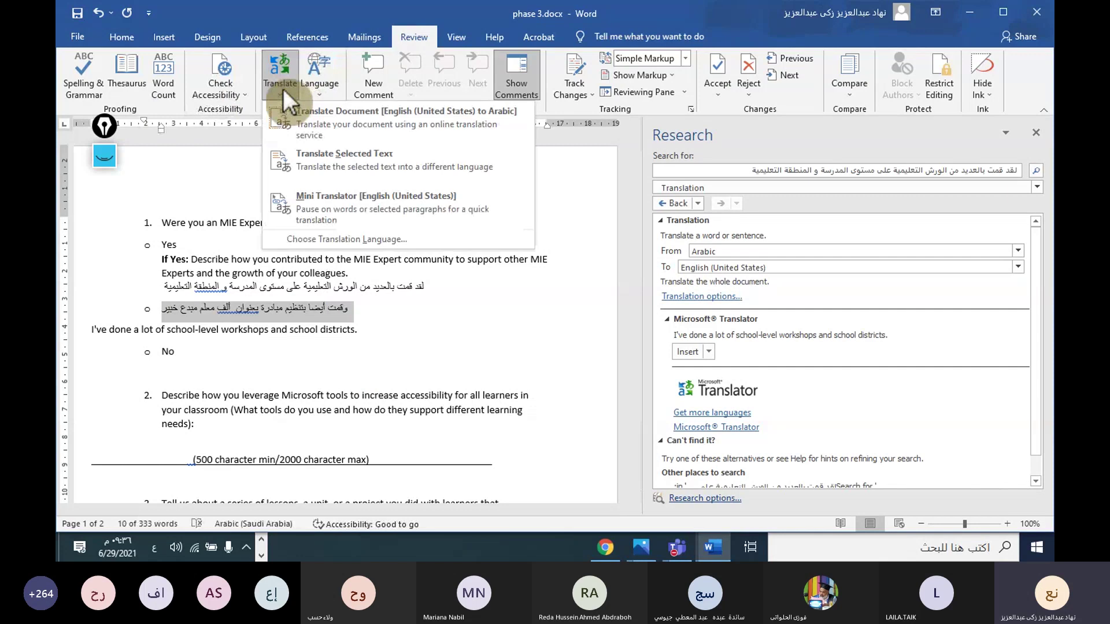
pyautogui.click(328, 159)
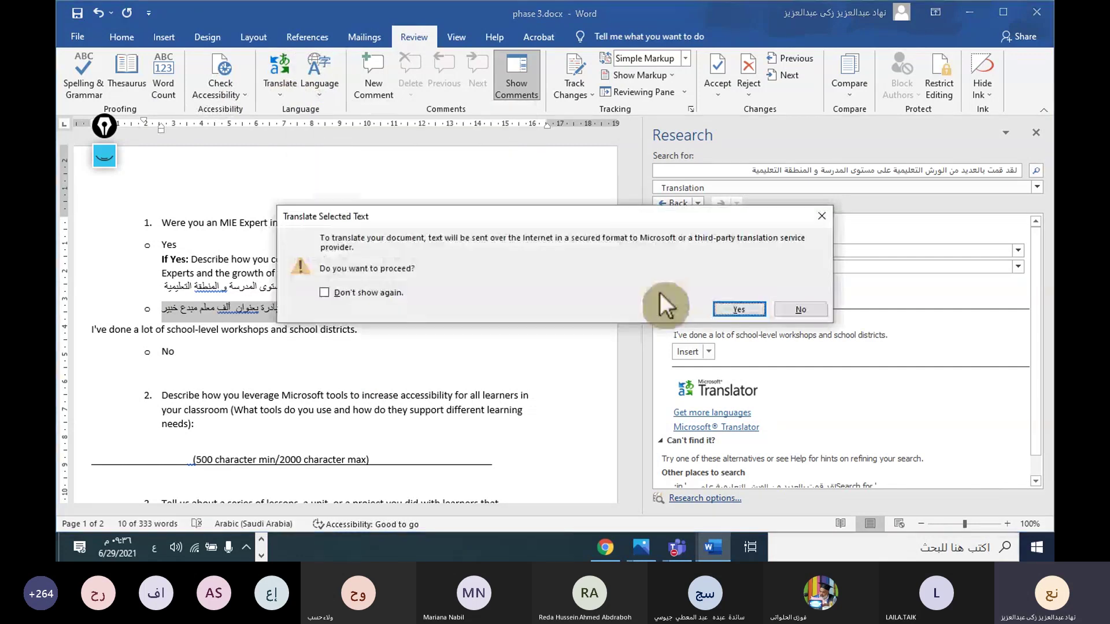
pyautogui.click(753, 308)
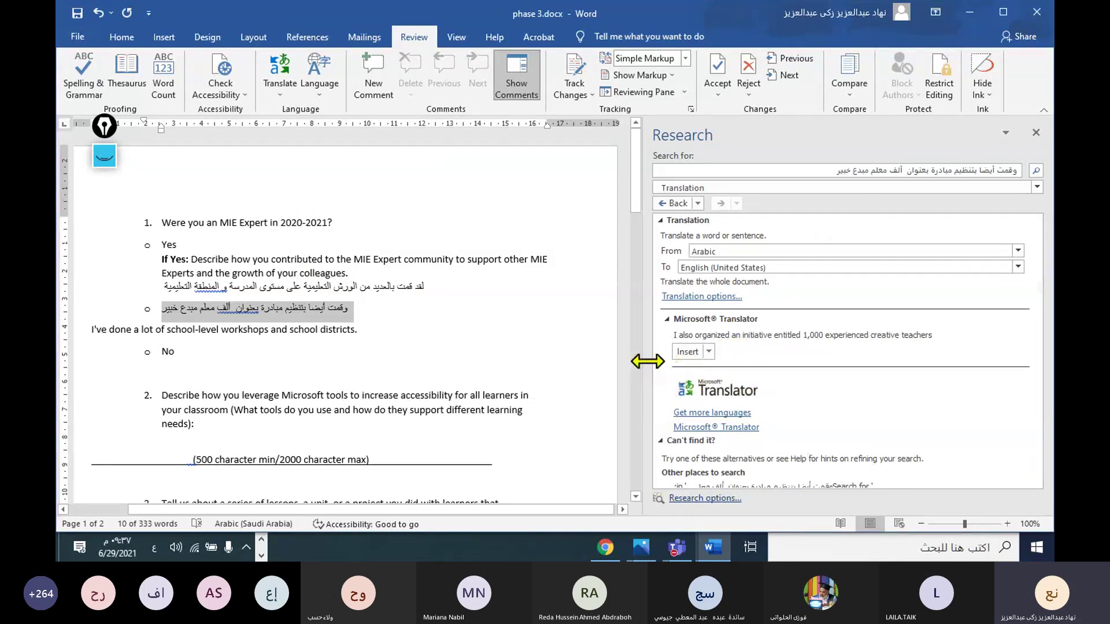
pyautogui.moveTo(648, 363); pyautogui.dragTo(628, 362)
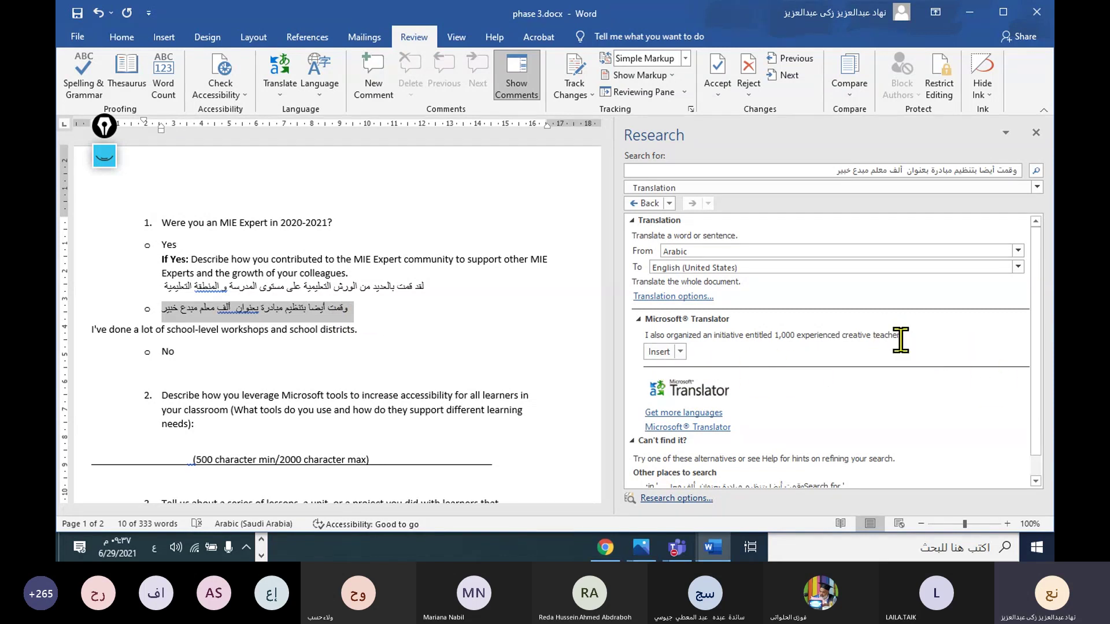
pyautogui.moveTo(904, 336); pyautogui.dragTo(652, 336)
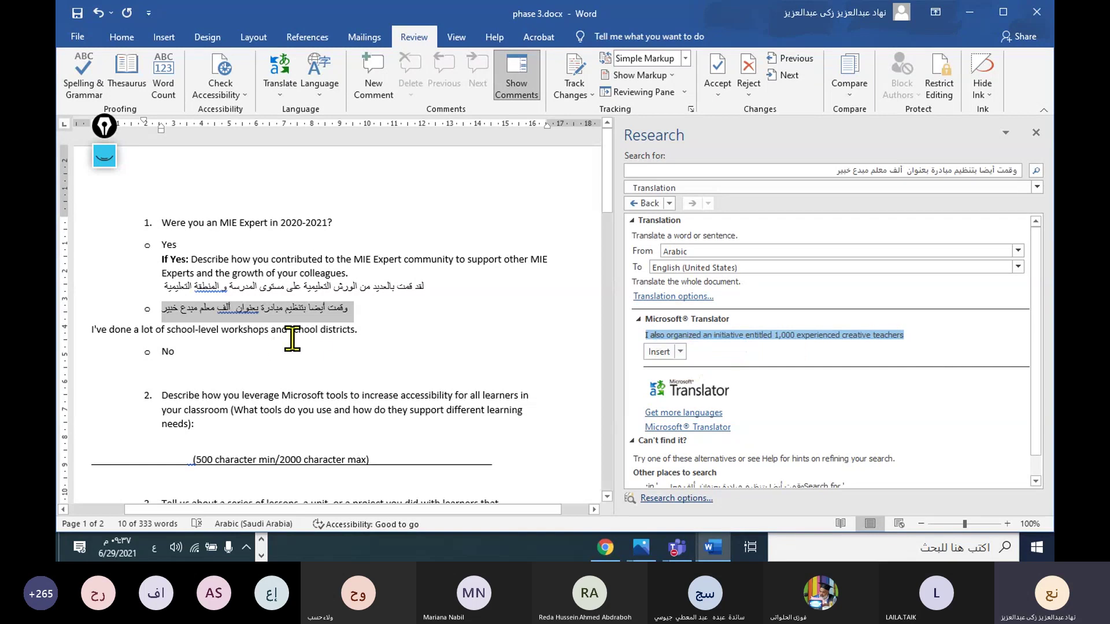
# Step: Insert 'I also organized an initiative entitled 1,000 experienced creative teachers' on a new line below the first translation
pyautogui.click(353, 324)
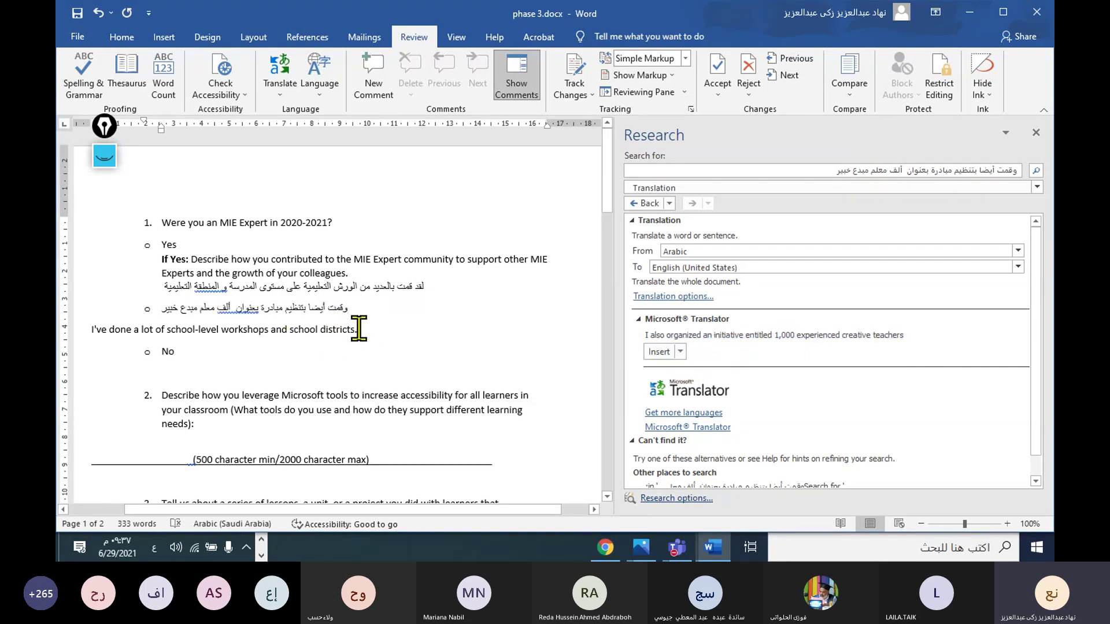
pyautogui.press('Return')
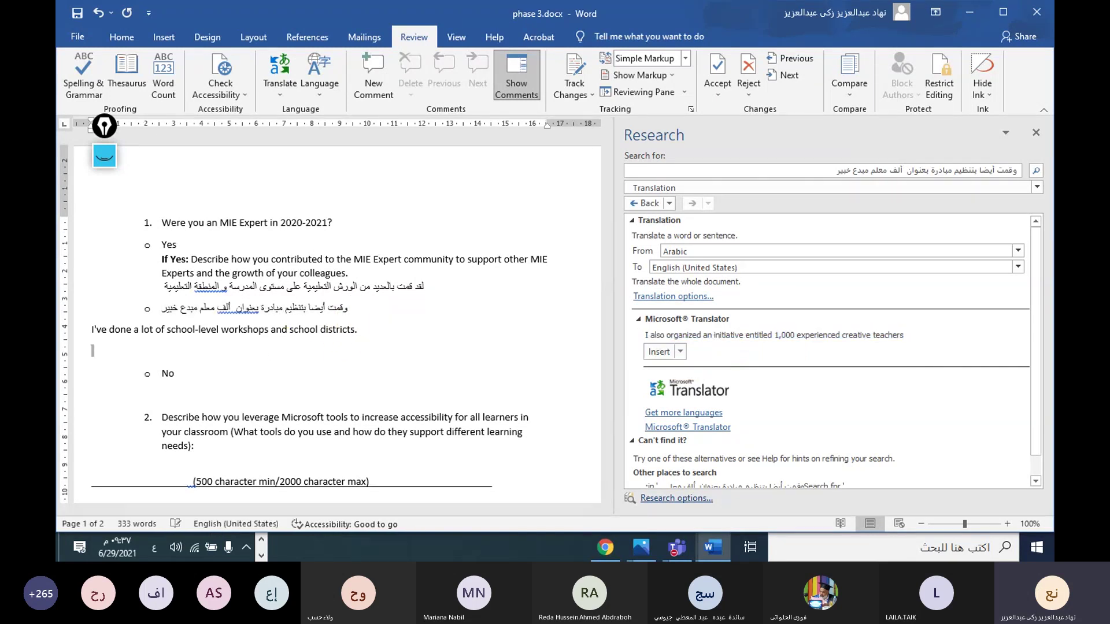
pyautogui.click(658, 351)
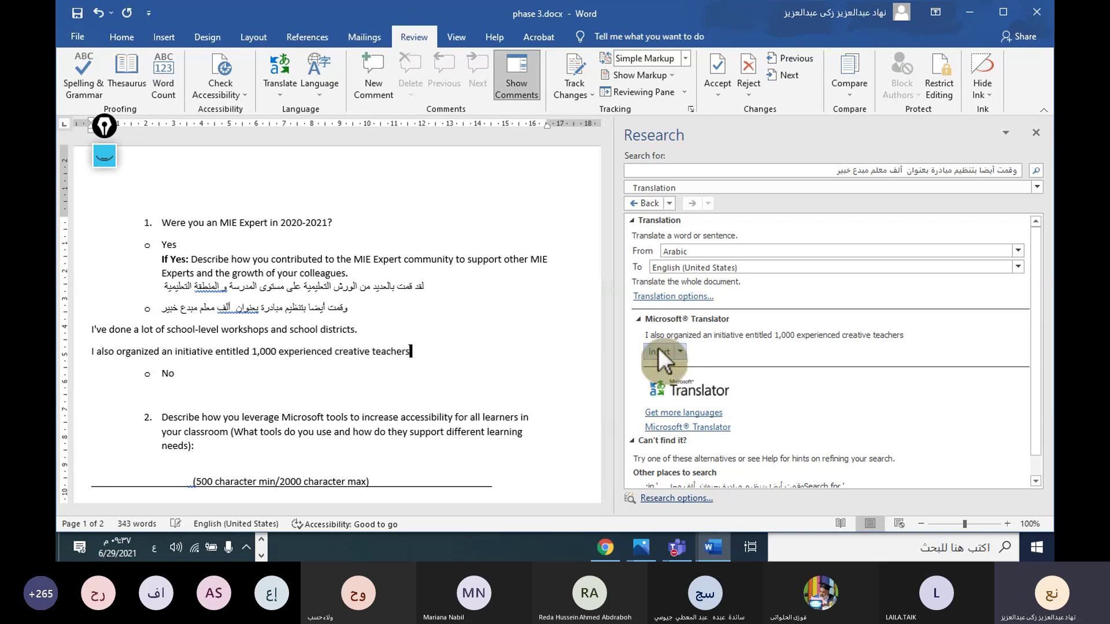
pyautogui.moveTo(415, 355); pyautogui.dragTo(110, 338)
pyautogui.click(105, 352)
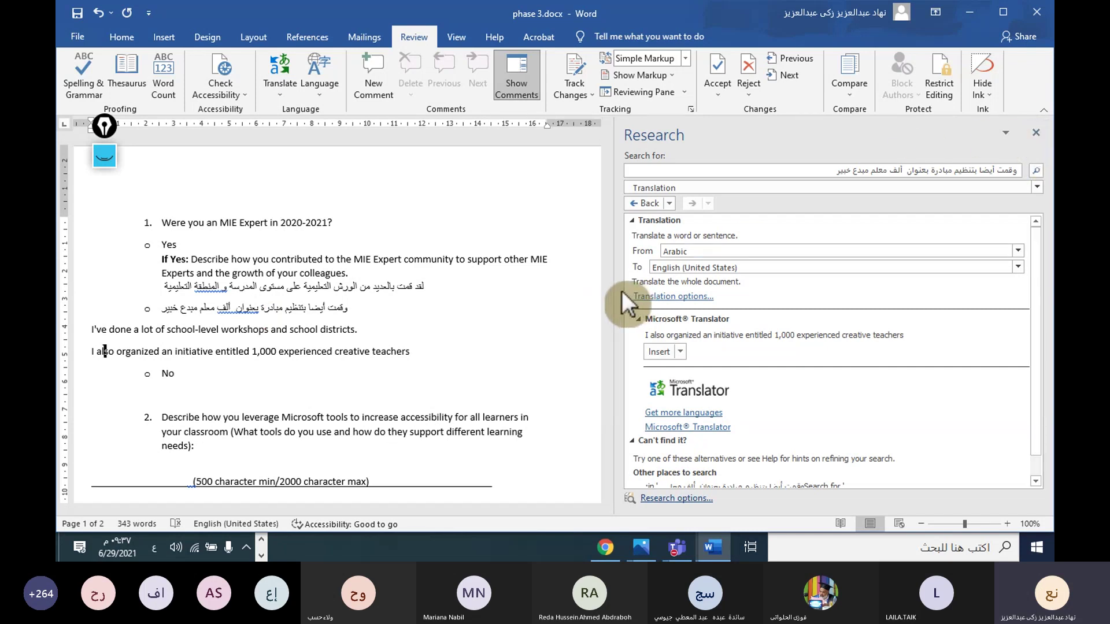
pyautogui.moveTo(617, 292); pyautogui.dragTo(919, 266)
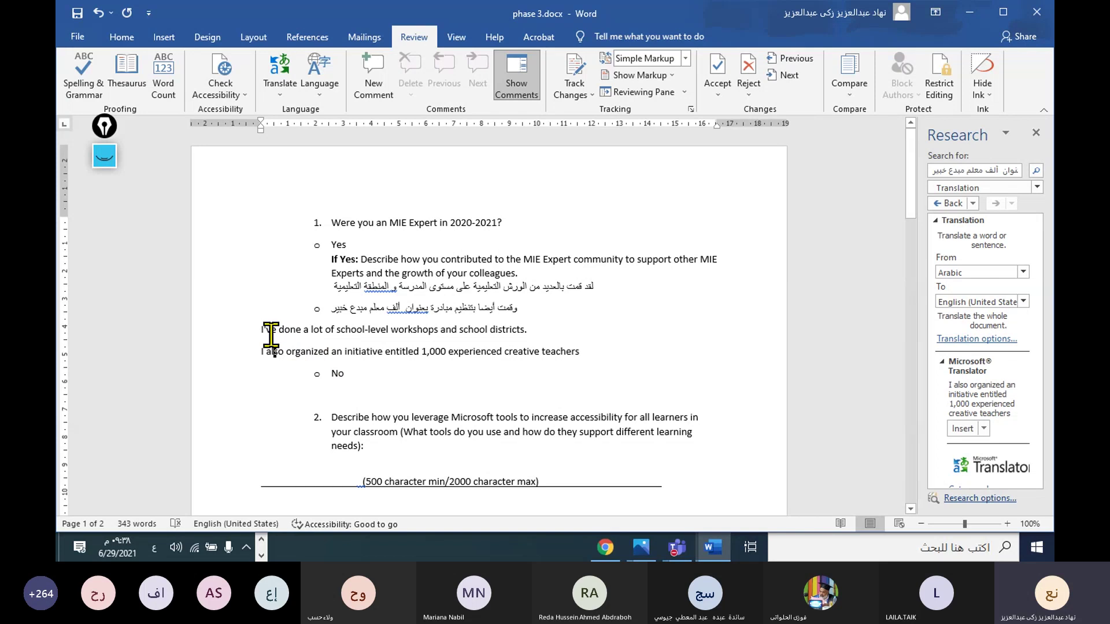
pyautogui.click(414, 190)
pyautogui.click(110, 162)
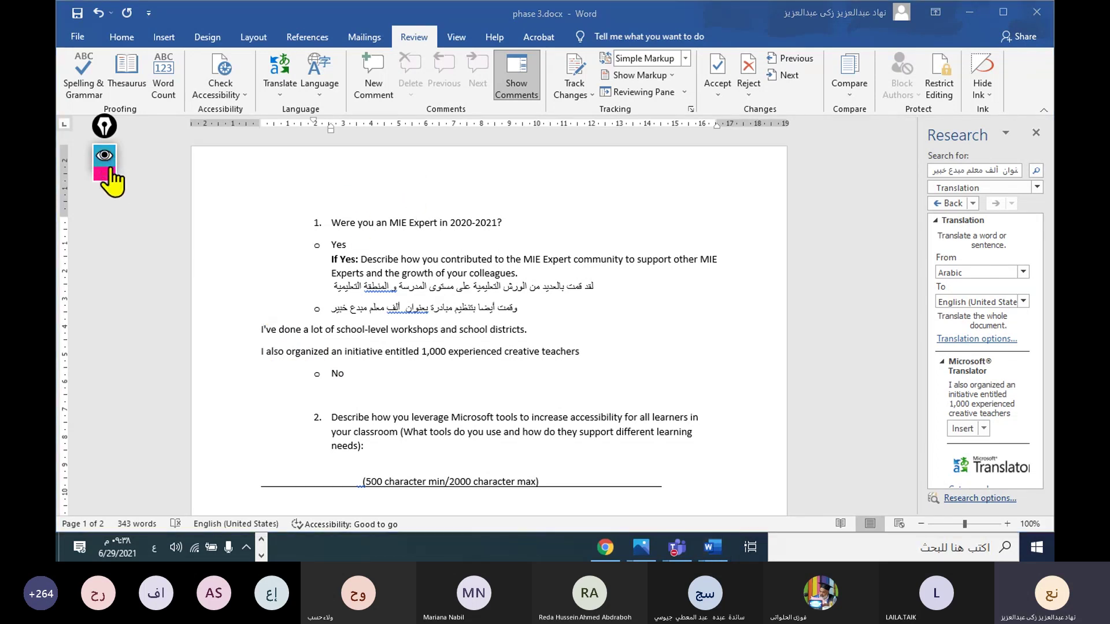
pyautogui.click(105, 201)
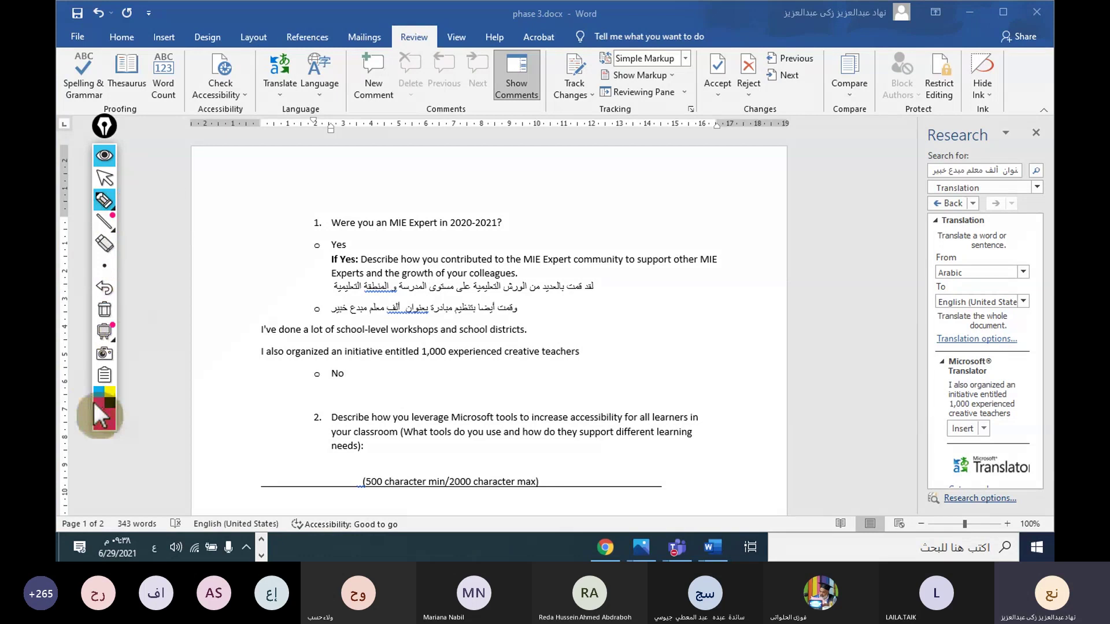
pyautogui.click(100, 405)
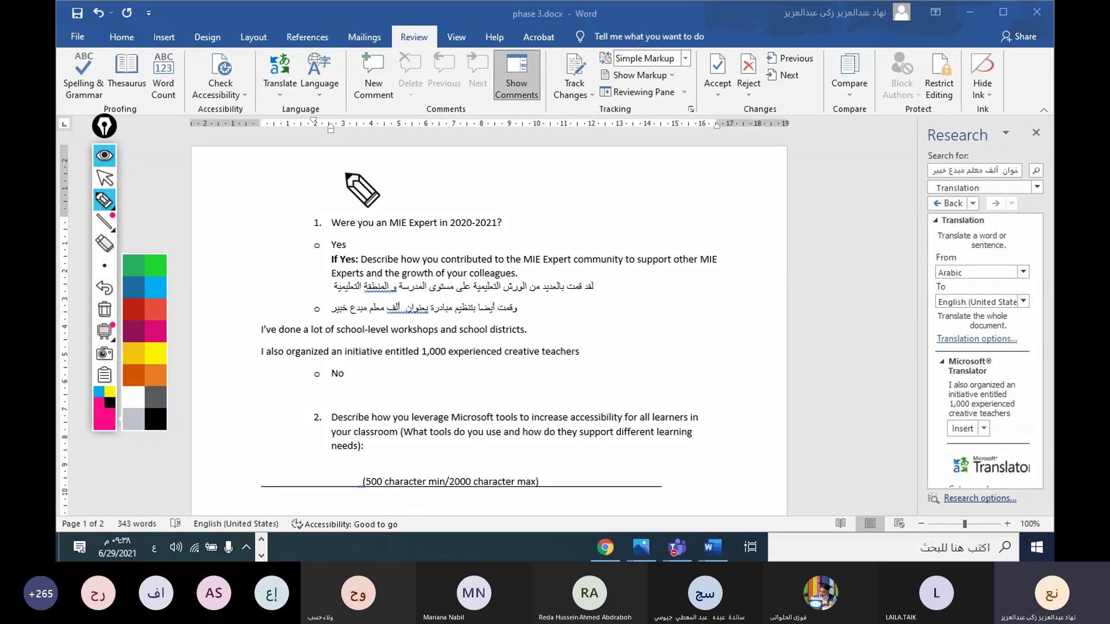
pyautogui.click(404, 168)
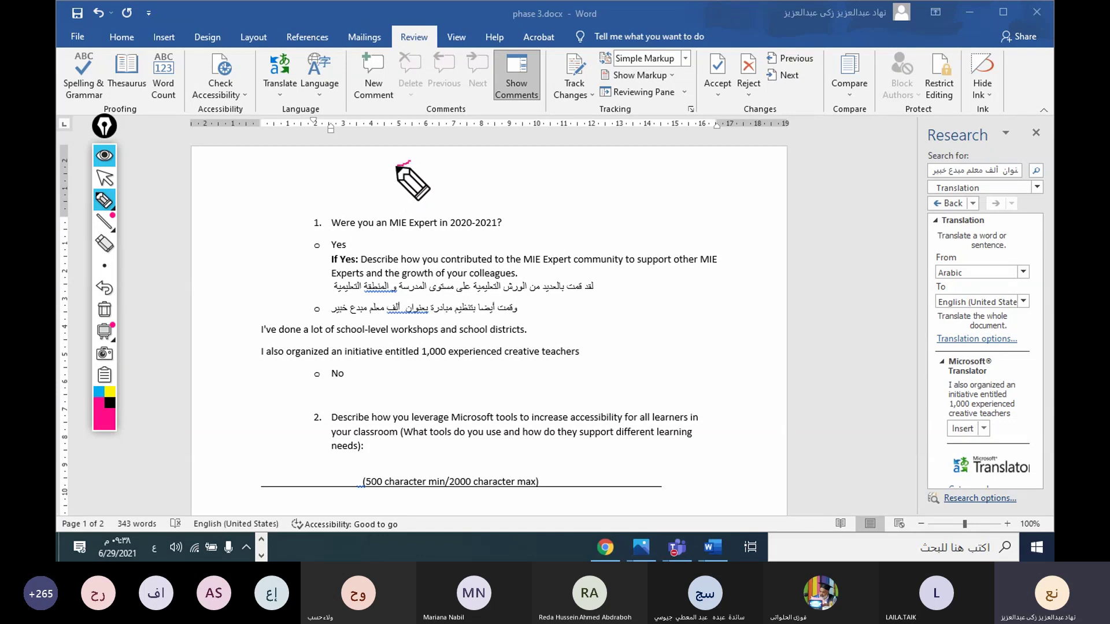
pyautogui.moveTo(396, 165)
pyautogui.mouseDown()
pyautogui.moveTo(406, 185)
pyautogui.moveTo(395, 188)
pyautogui.mouseUp()
pyautogui.moveTo(426, 172); pyautogui.dragTo(426, 172)
pyautogui.moveTo(441, 172); pyautogui.dragTo(455, 201)
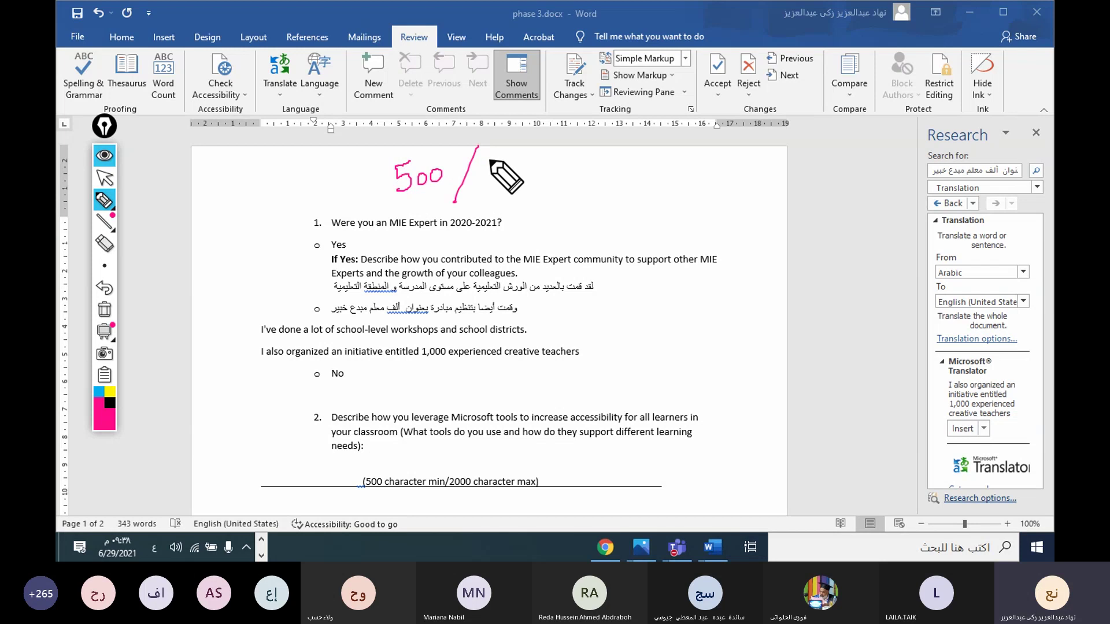
pyautogui.moveTo(482, 165)
pyautogui.mouseDown()
pyautogui.moveTo(501, 187)
pyautogui.moveTo(510, 163)
pyautogui.moveTo(539, 160)
pyautogui.mouseUp()
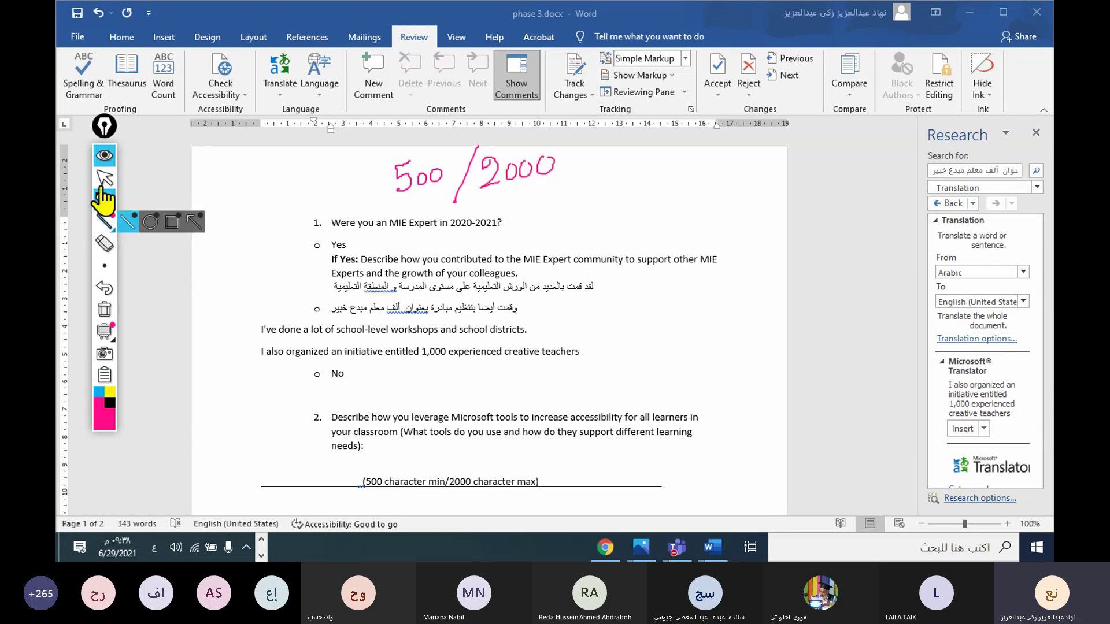
pyautogui.click(104, 157)
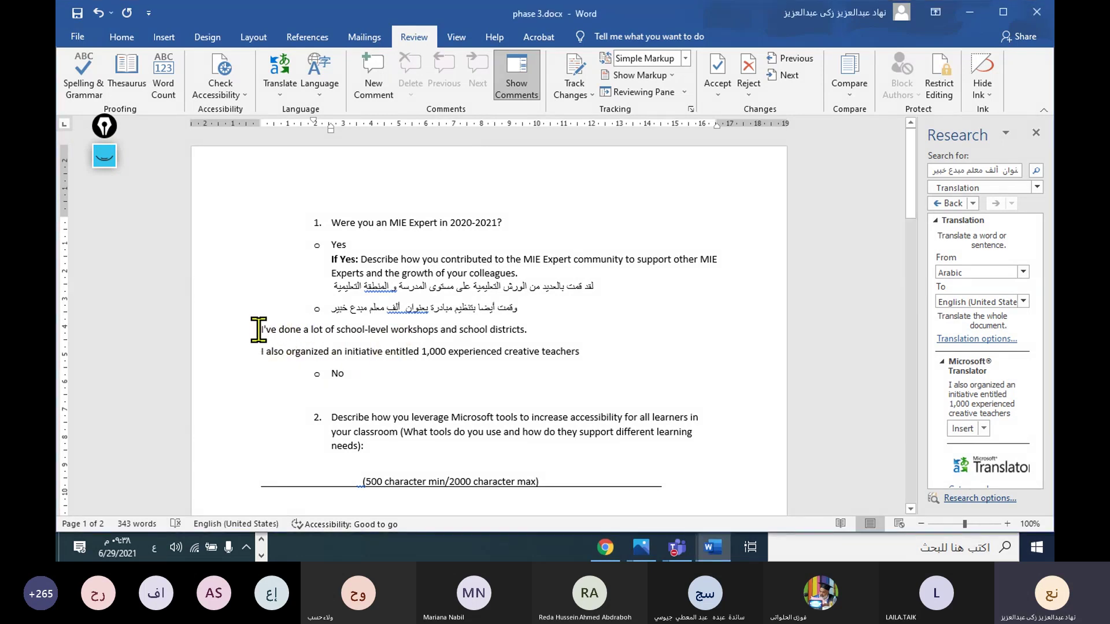
pyautogui.moveTo(261, 328); pyautogui.dragTo(592, 359)
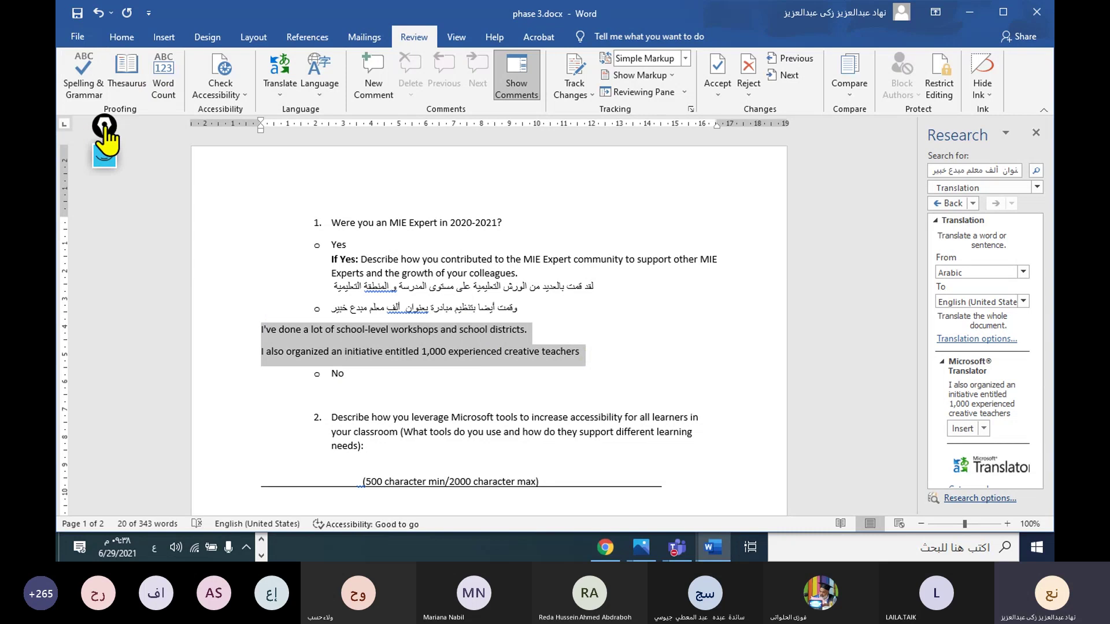
pyautogui.click(162, 85)
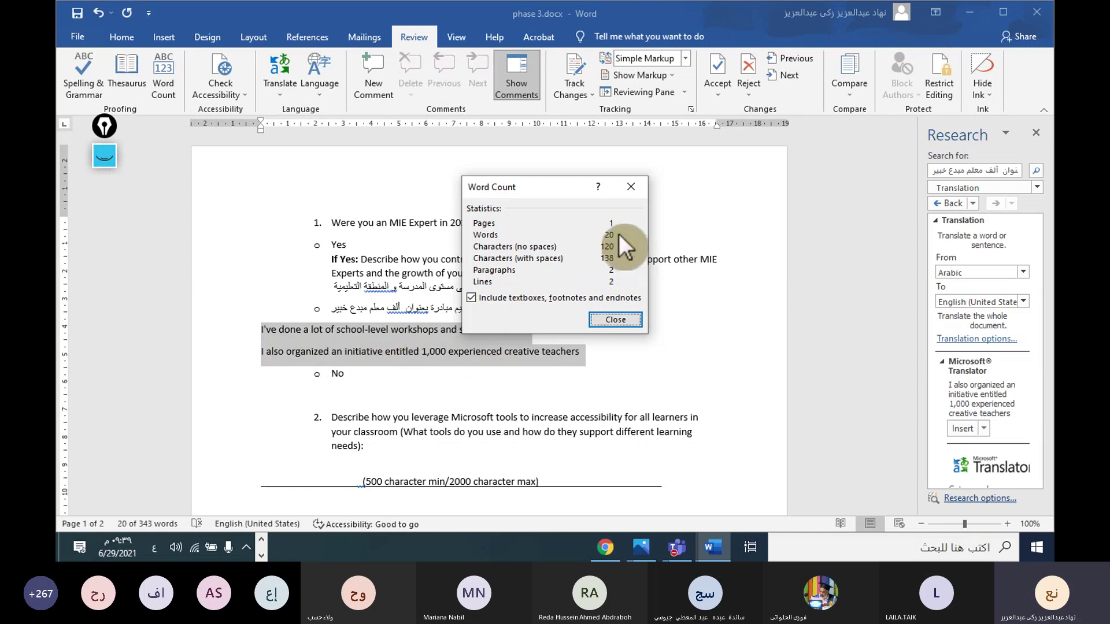
pyautogui.click(632, 187)
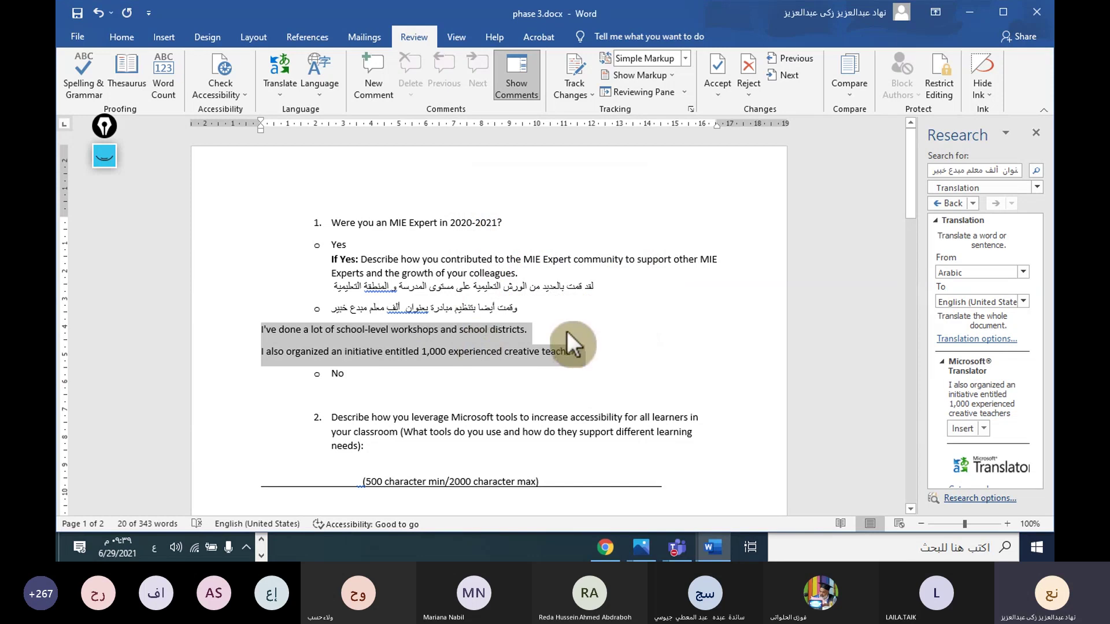
pyautogui.click(531, 330)
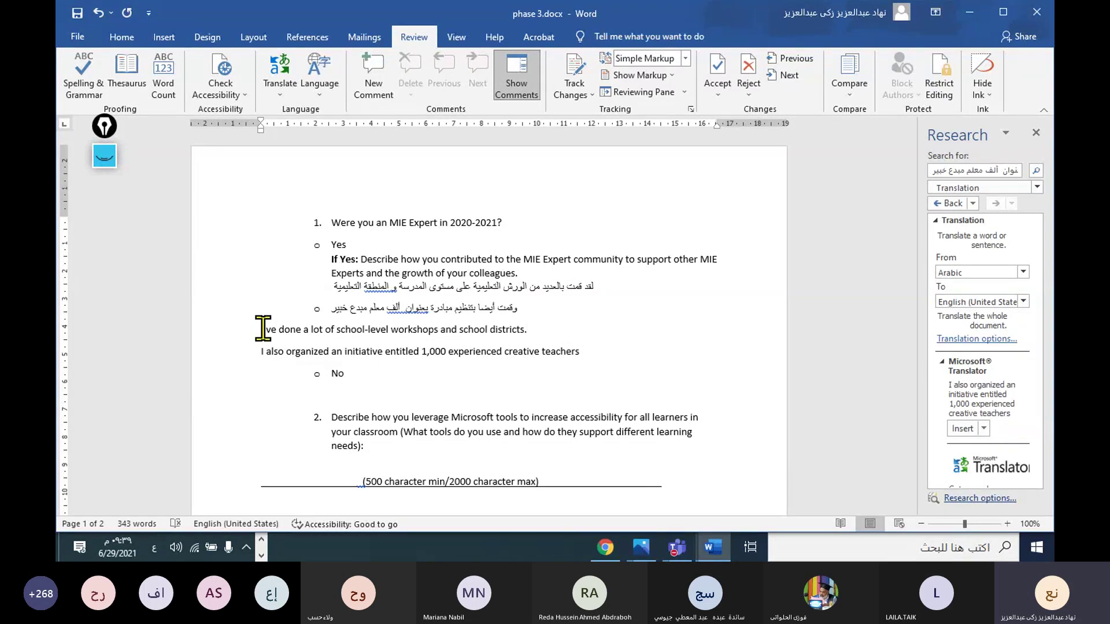
# Step: Scroll down to questions 2 and 3 and place the cursor in question 2's text
pyautogui.scroll(-4, 410, 364)
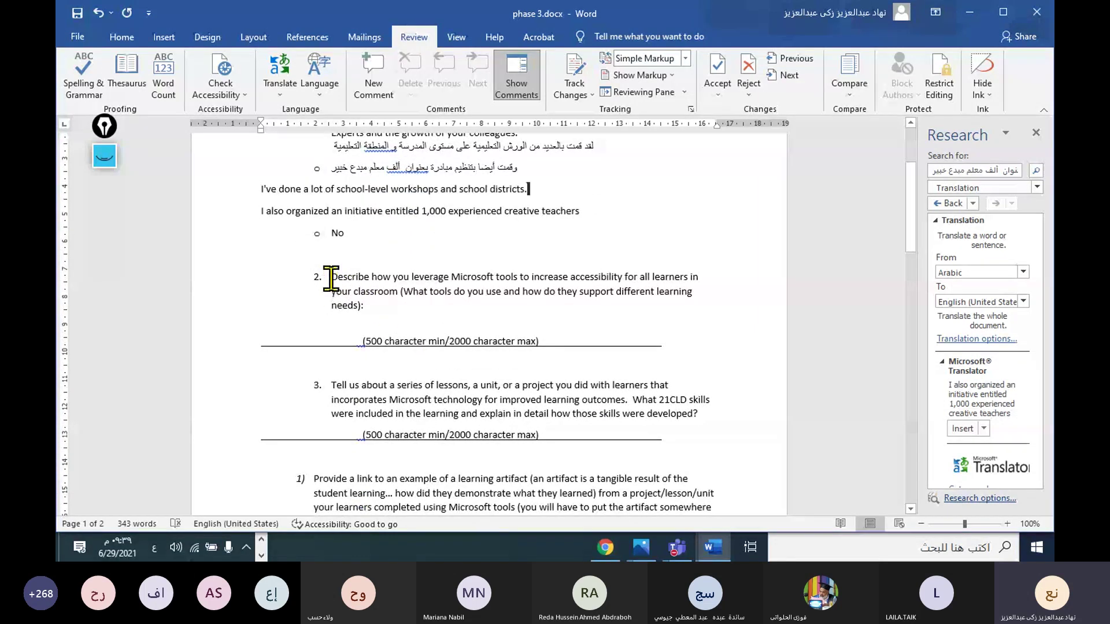
pyautogui.moveTo(330, 276); pyautogui.dragTo(330, 314)
pyautogui.click(335, 299)
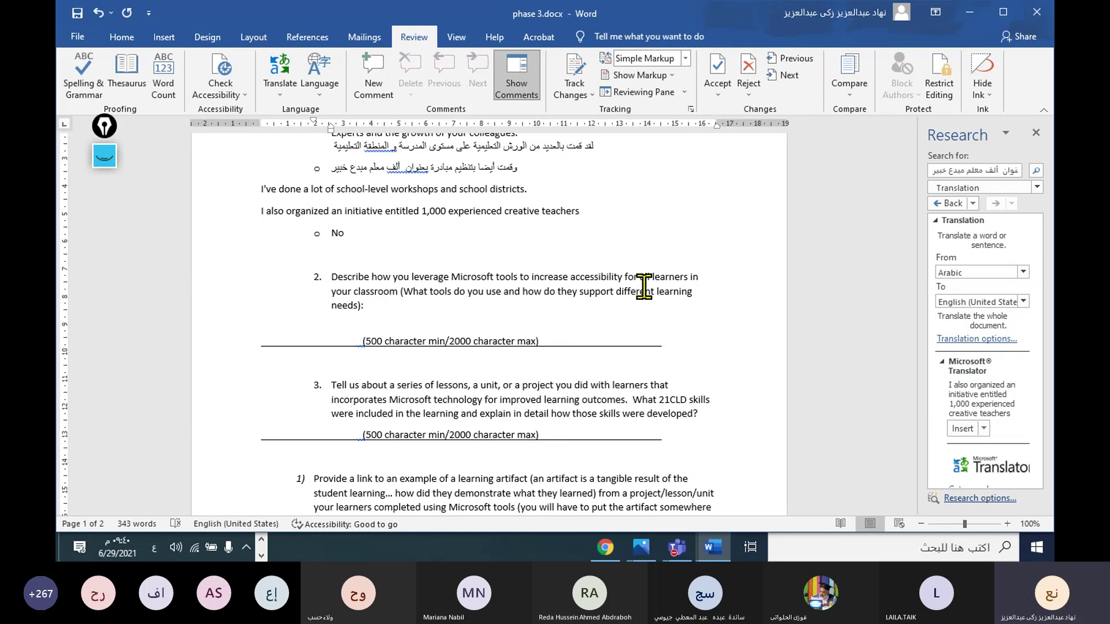
# Step: Translate question 2 on Microsoft classroom accessibility tools into Arabic and widen the results pane
pyautogui.moveTo(329, 276); pyautogui.dragTo(392, 306)
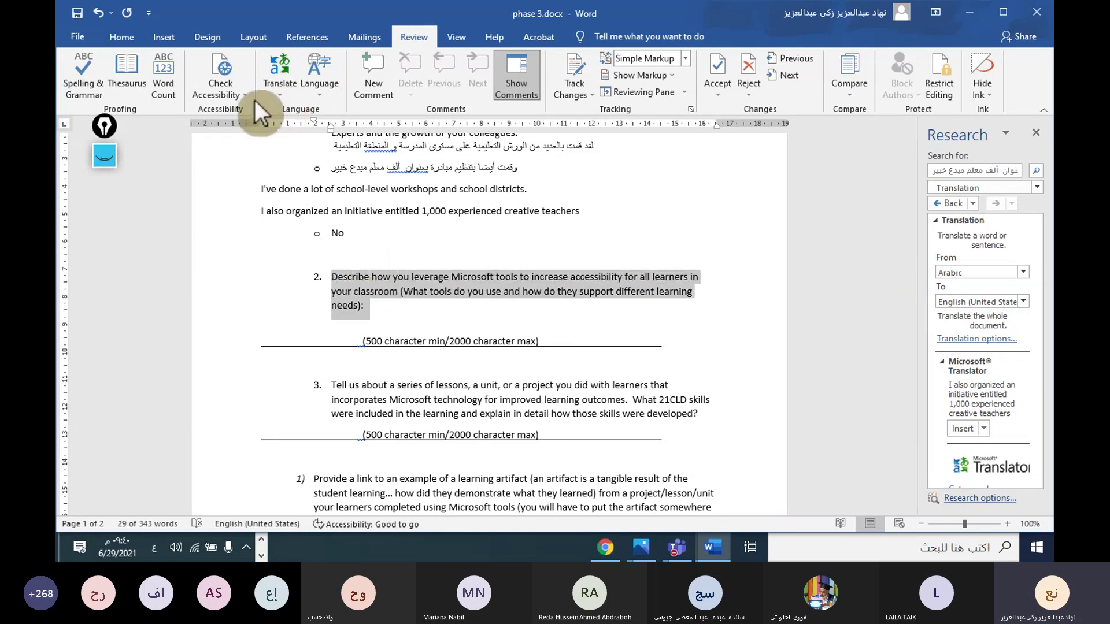
pyautogui.click(285, 81)
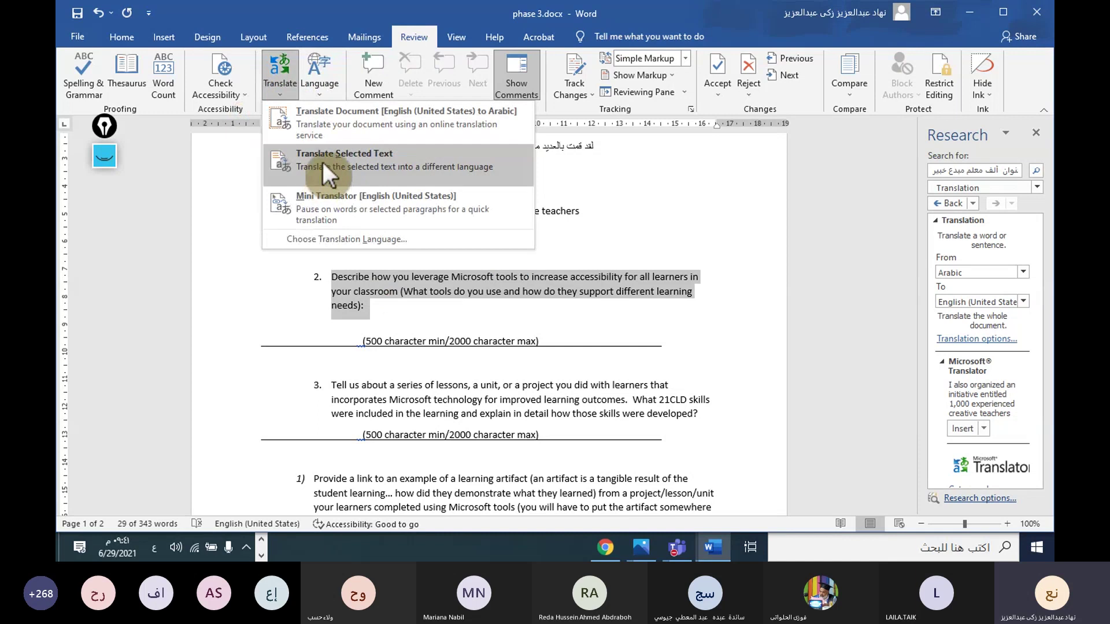
pyautogui.click(322, 162)
pyautogui.click(736, 307)
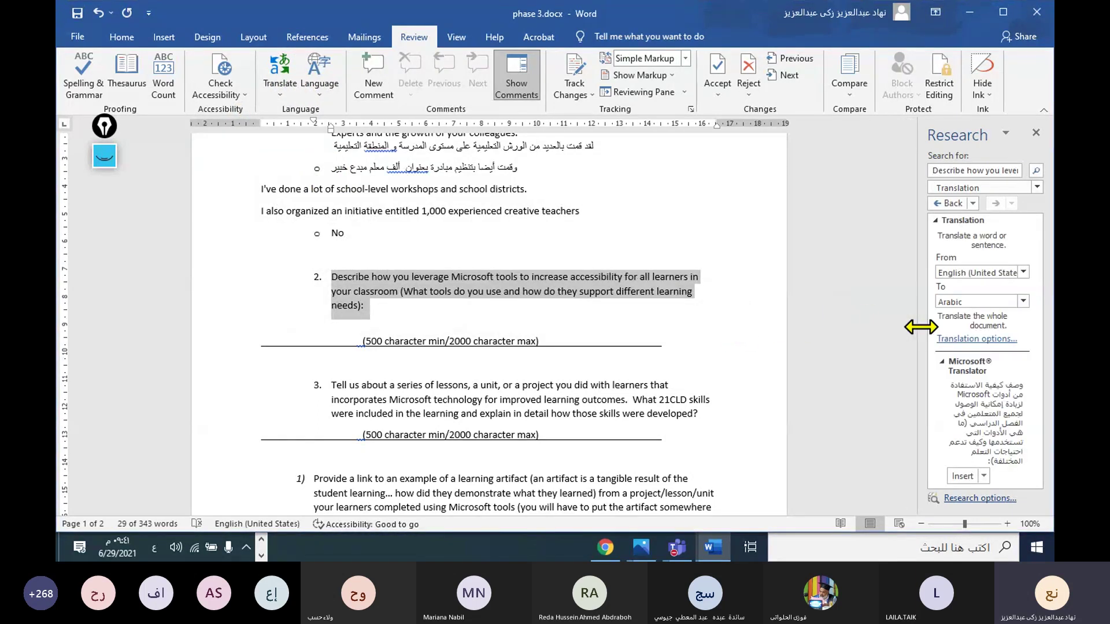
pyautogui.moveTo(921, 328); pyautogui.dragTo(662, 337)
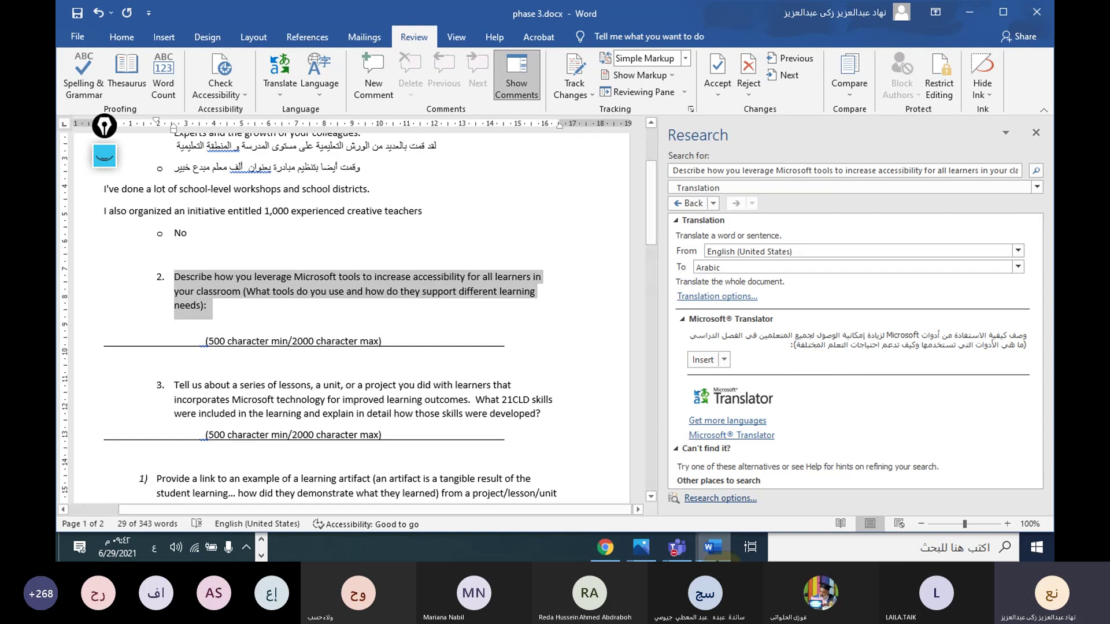
# Step: Switch to the Smart Art Infographics presentation and select slide 6 with the Microsoft logo
pyautogui.click(261, 540)
pyautogui.moveTo(282, 547)
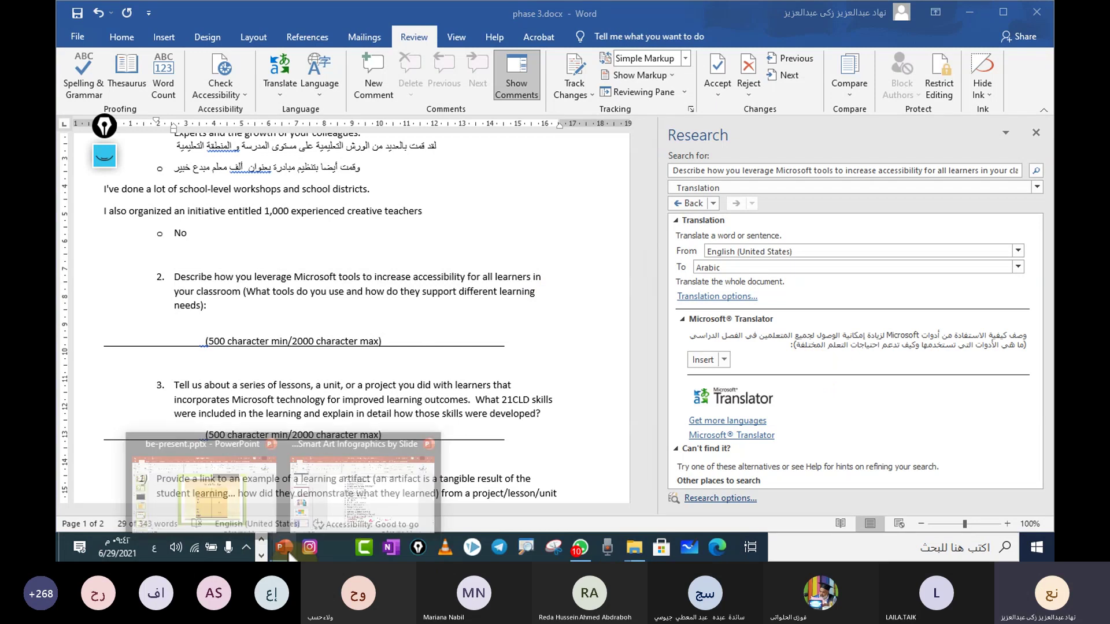
pyautogui.click(240, 485)
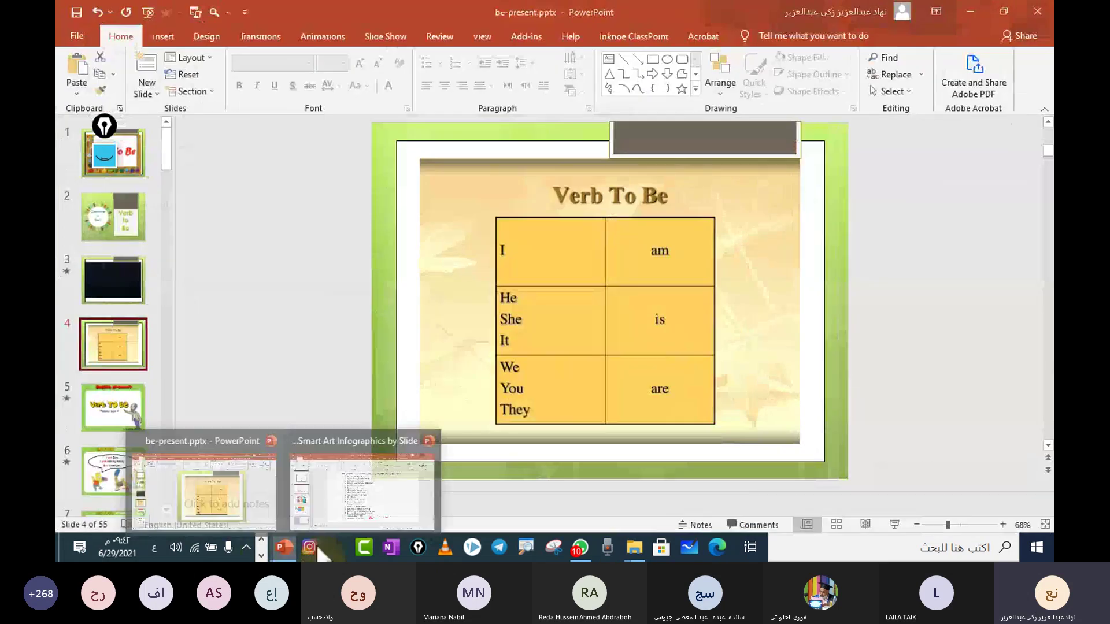
pyautogui.moveTo(282, 547)
pyautogui.click(190, 494)
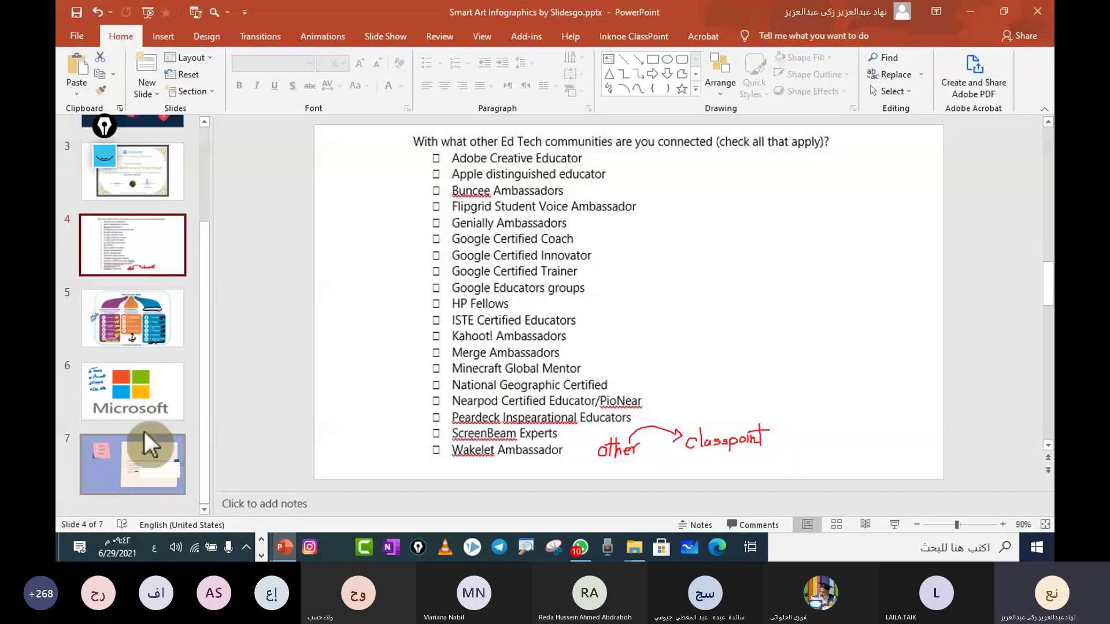
pyautogui.click(151, 429)
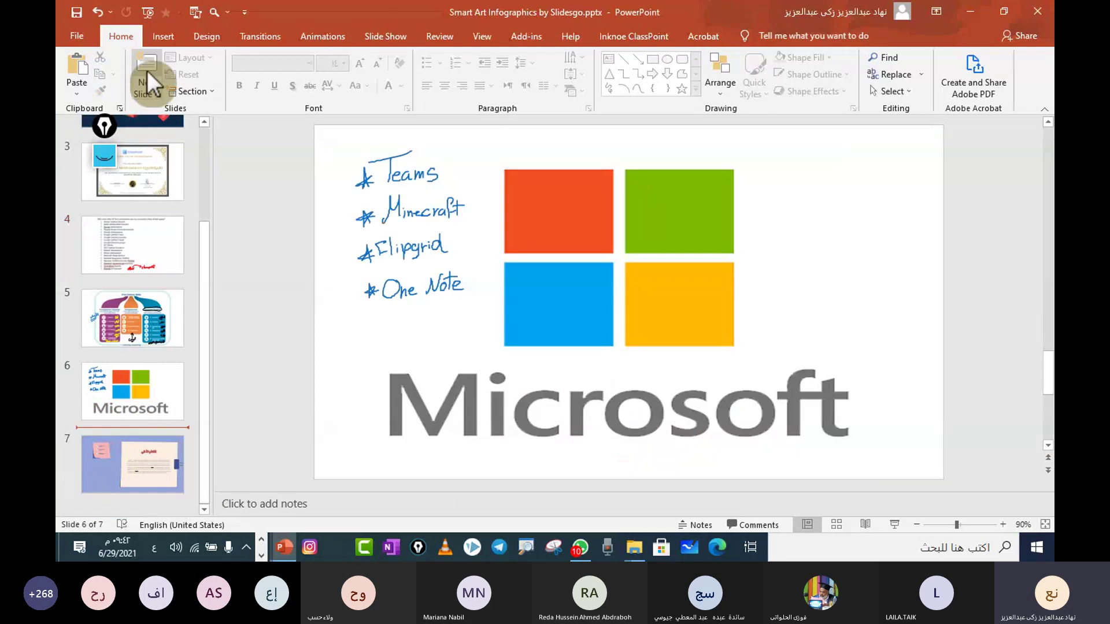
pyautogui.click(147, 96)
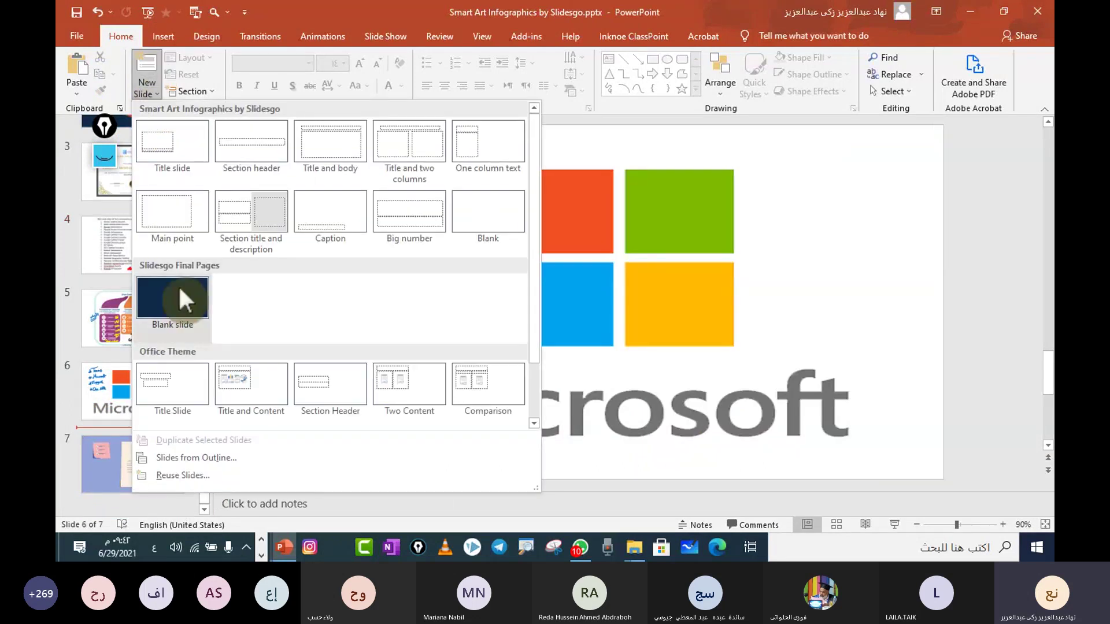
pyautogui.click(109, 390)
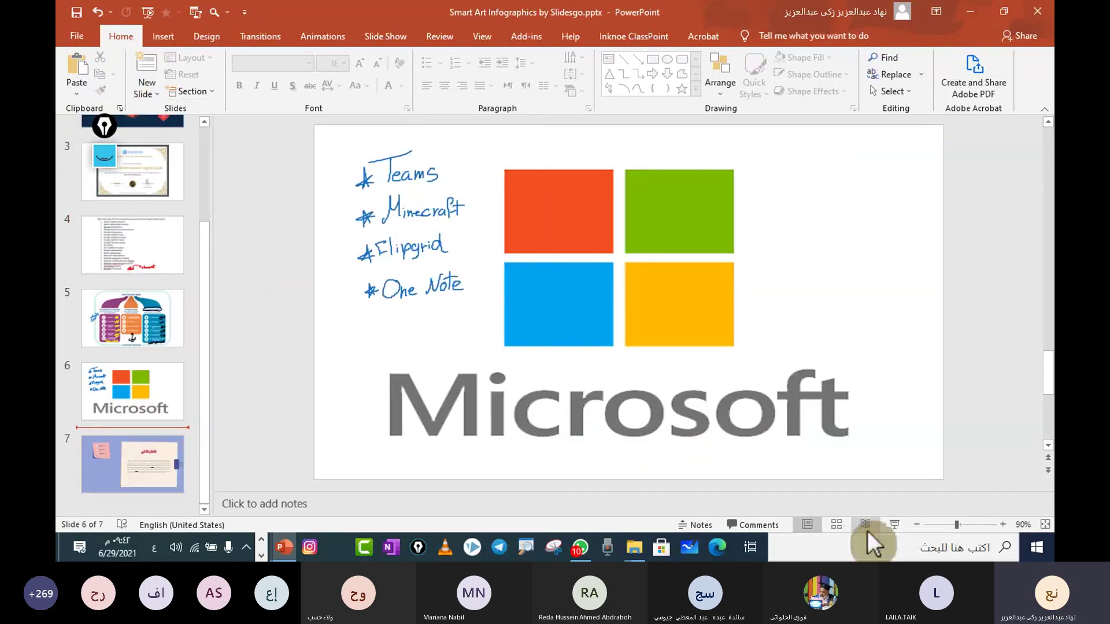
# Step: Present from slide 6 and add a ruled-paper ClassPoint whiteboard
pyautogui.hotkey('shift', 'F5')
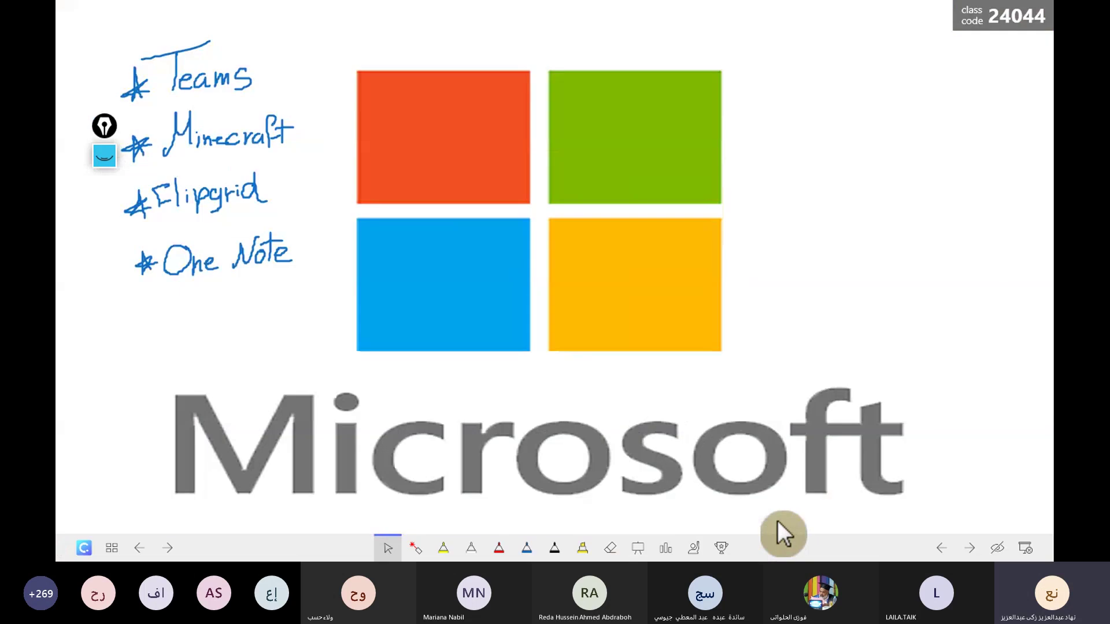
pyautogui.click(641, 548)
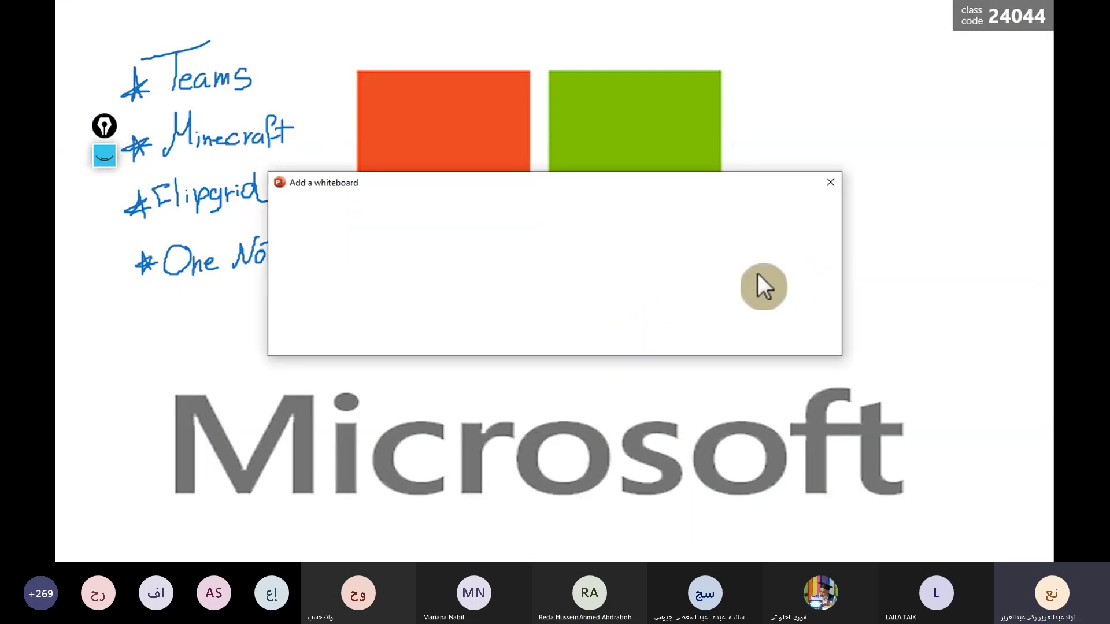
pyautogui.click(759, 228)
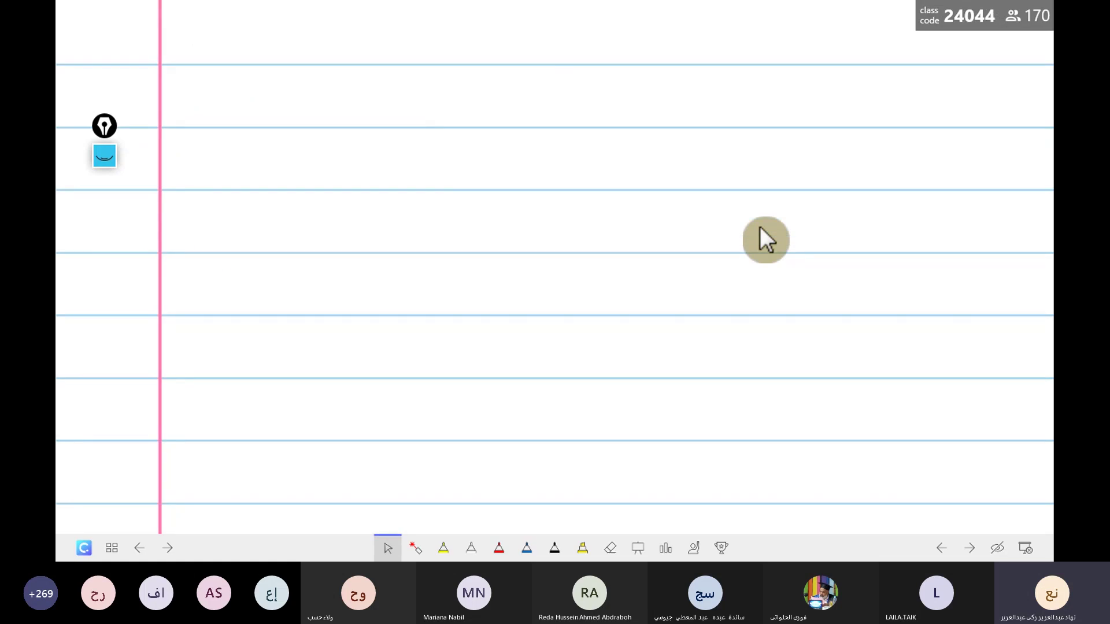
# Step: Handwrite and underline the heading 'accessibility tools:' in black ink
pyautogui.click(554, 548)
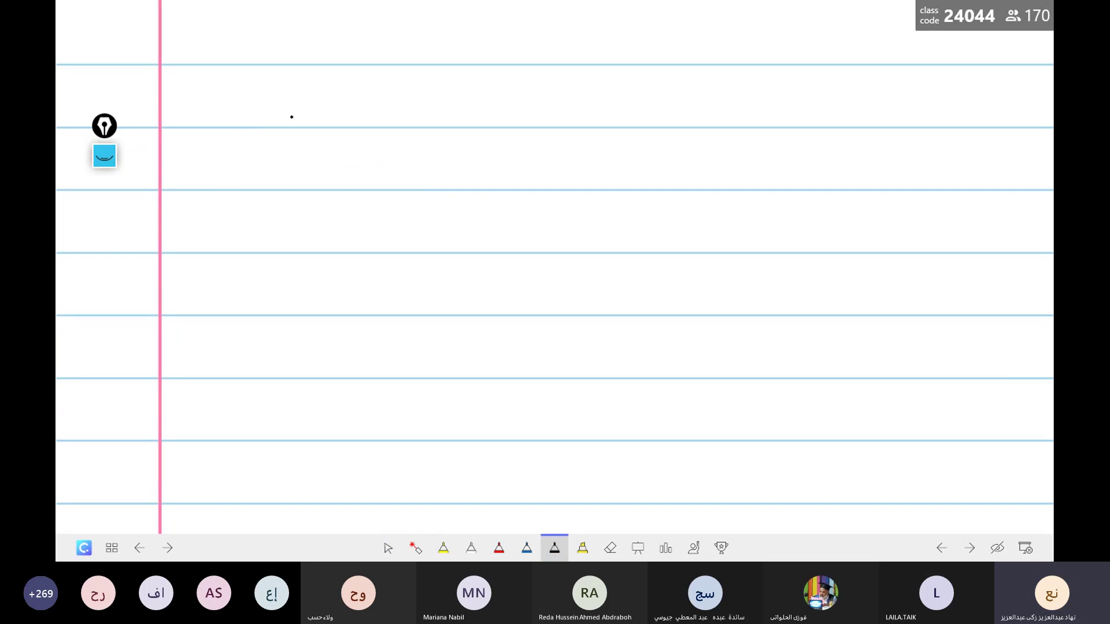
pyautogui.moveTo(299, 117)
pyautogui.mouseDown()
pyautogui.moveTo(312, 131)
pyautogui.moveTo(348, 132)
pyautogui.moveTo(362, 117)
pyautogui.moveTo(365, 132)
pyautogui.moveTo(383, 122)
pyautogui.moveTo(376, 132)
pyautogui.moveTo(401, 131)
pyautogui.mouseUp()
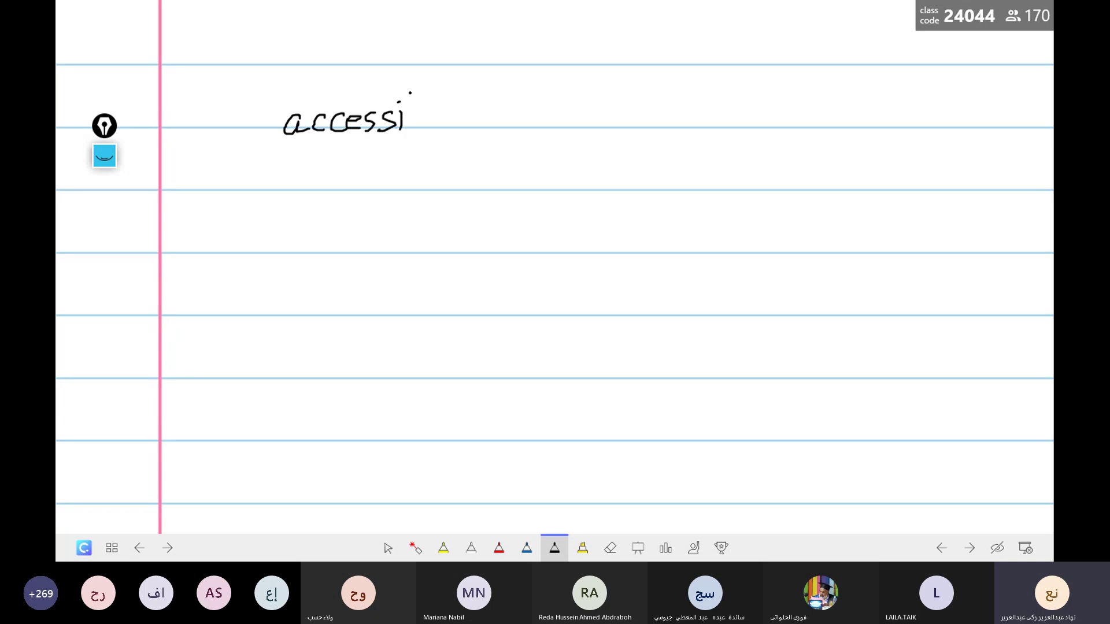
pyautogui.moveTo(409, 84)
pyautogui.mouseDown()
pyautogui.moveTo(411, 125)
pyautogui.moveTo(441, 126)
pyautogui.mouseUp()
pyautogui.click(441, 95)
pyautogui.moveTo(455, 84); pyautogui.dragTo(464, 127)
pyautogui.click(464, 99)
pyautogui.moveTo(476, 78)
pyautogui.mouseDown()
pyautogui.moveTo(491, 120)
pyautogui.moveTo(498, 95)
pyautogui.moveTo(504, 135)
pyautogui.moveTo(468, 142)
pyautogui.mouseUp()
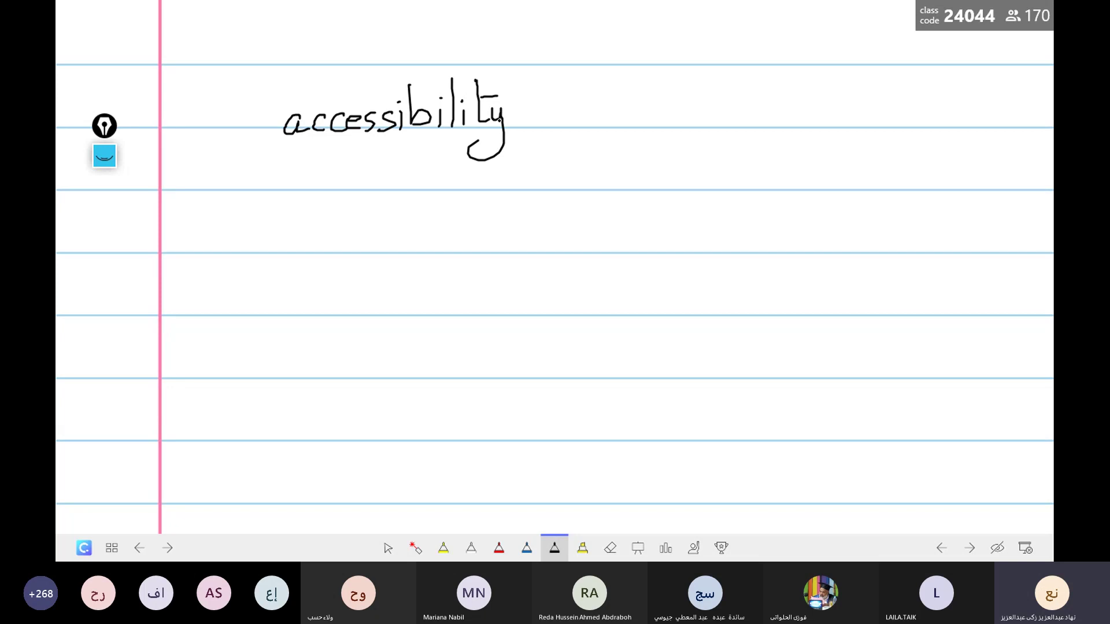
pyautogui.moveTo(549, 88)
pyautogui.mouseDown()
pyautogui.moveTo(553, 128)
pyautogui.moveTo(565, 106)
pyautogui.moveTo(598, 132)
pyautogui.moveTo(639, 124)
pyautogui.moveTo(595, 159)
pyautogui.moveTo(290, 159)
pyautogui.mouseUp()
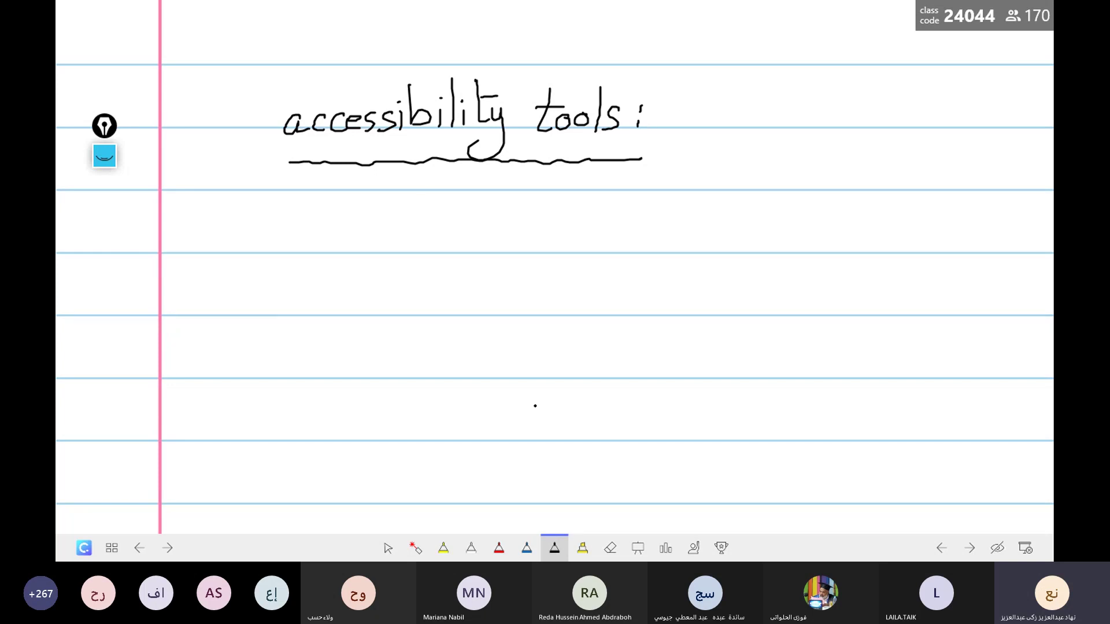
# Step: In blue ink, draw two arrows from the colon labelled 'all learners' and 'different needs'
pyautogui.click(526, 548)
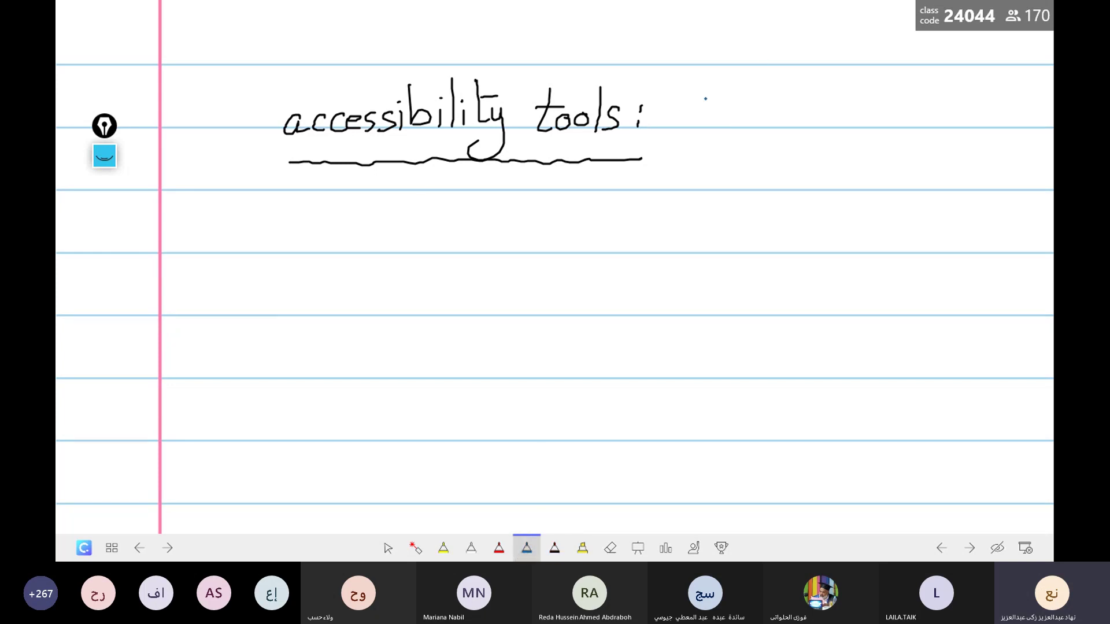
pyautogui.moveTo(667, 120)
pyautogui.mouseDown()
pyautogui.moveTo(766, 77)
pyautogui.moveTo(869, 87)
pyautogui.moveTo(886, 70)
pyautogui.moveTo(902, 87)
pyautogui.moveTo(928, 68)
pyautogui.moveTo(940, 88)
pyautogui.mouseUp()
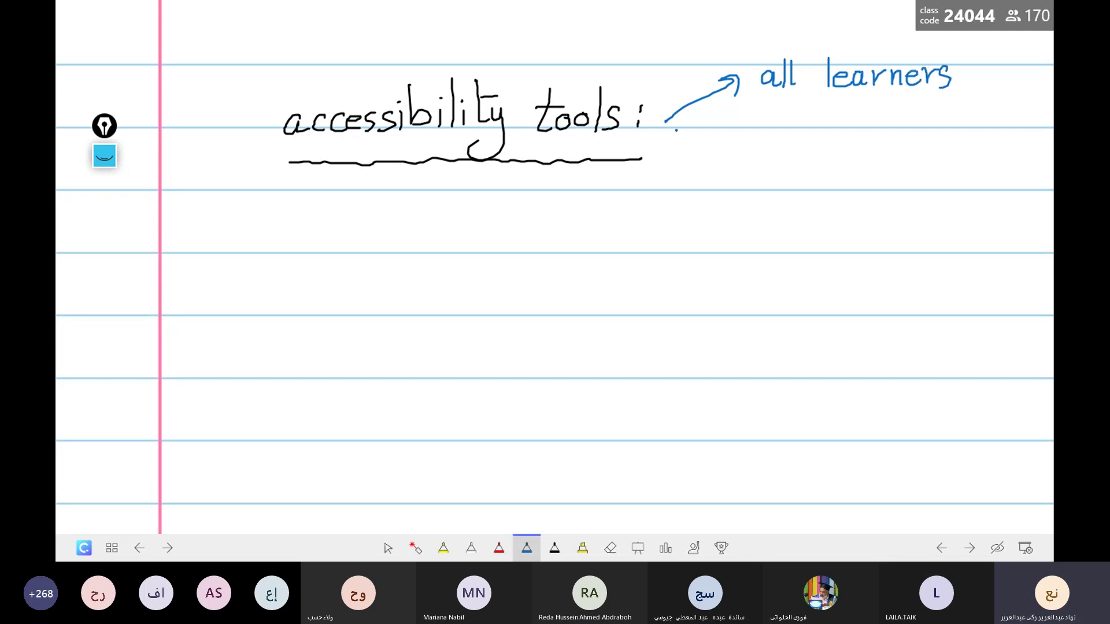
pyautogui.moveTo(666, 121)
pyautogui.mouseDown()
pyautogui.moveTo(700, 145)
pyautogui.moveTo(729, 144)
pyautogui.moveTo(746, 121)
pyautogui.moveTo(755, 149)
pyautogui.moveTo(808, 137)
pyautogui.moveTo(819, 149)
pyautogui.moveTo(857, 139)
pyautogui.moveTo(860, 150)
pyautogui.mouseUp()
pyautogui.click(769, 147)
pyautogui.moveTo(848, 126)
pyautogui.mouseDown()
pyautogui.moveTo(878, 123)
pyautogui.moveTo(887, 149)
pyautogui.moveTo(901, 149)
pyautogui.mouseUp()
pyautogui.moveTo(907, 142); pyautogui.dragTo(920, 148)
pyautogui.moveTo(924, 141); pyautogui.dragTo(952, 153)
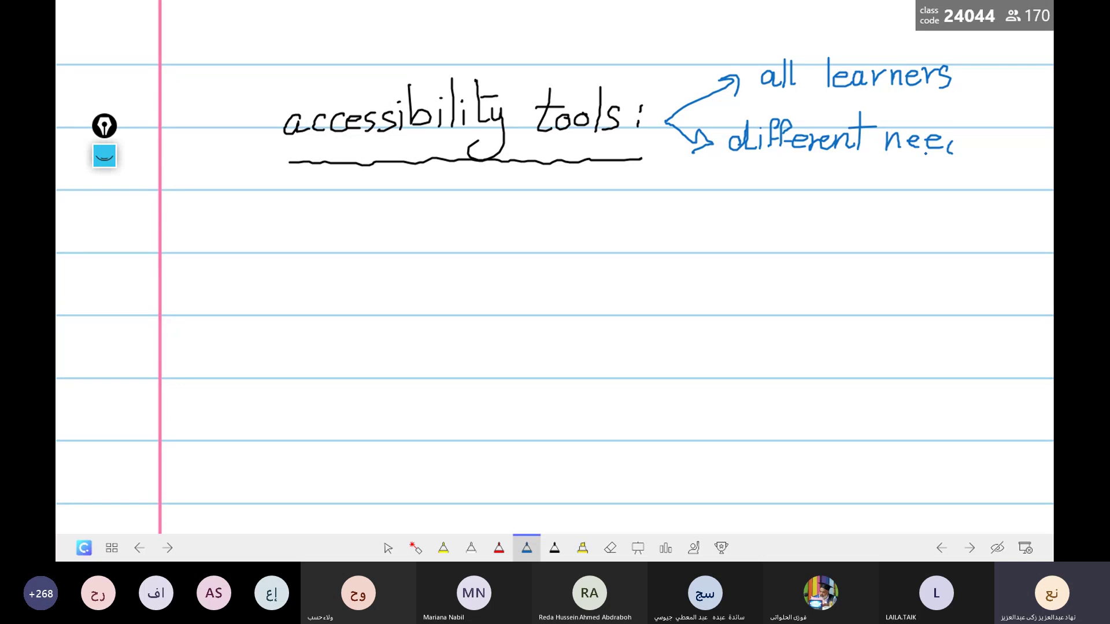
pyautogui.click(610, 548)
pyautogui.moveTo(946, 145); pyautogui.dragTo(941, 143)
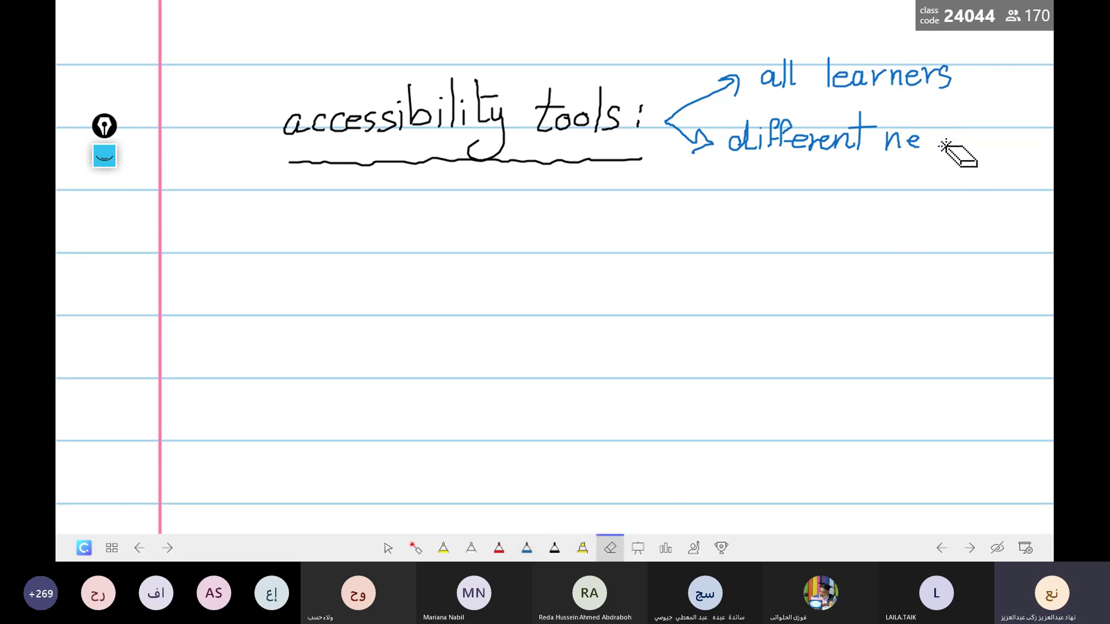
pyautogui.click(526, 547)
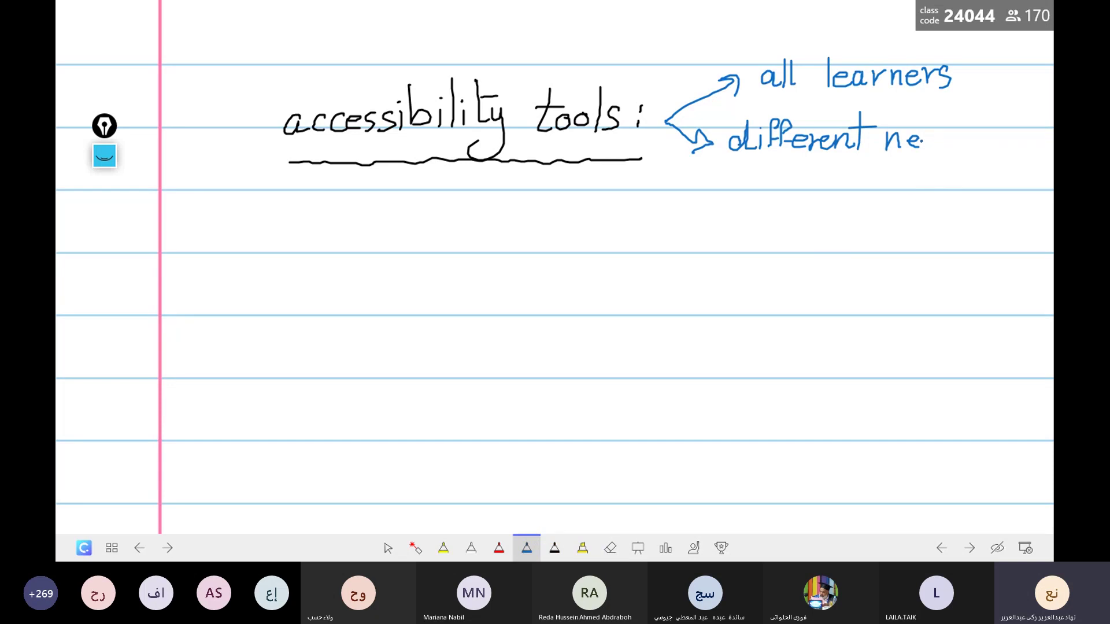
pyautogui.moveTo(924, 144)
pyautogui.mouseDown()
pyautogui.moveTo(932, 137)
pyautogui.moveTo(937, 152)
pyautogui.mouseUp()
pyautogui.moveTo(950, 134)
pyautogui.mouseDown()
pyautogui.moveTo(944, 143)
pyautogui.moveTo(951, 119)
pyautogui.moveTo(957, 151)
pyautogui.mouseUp()
# Step: In red ink, write '1- immersive reader' under the heading
pyautogui.click(499, 548)
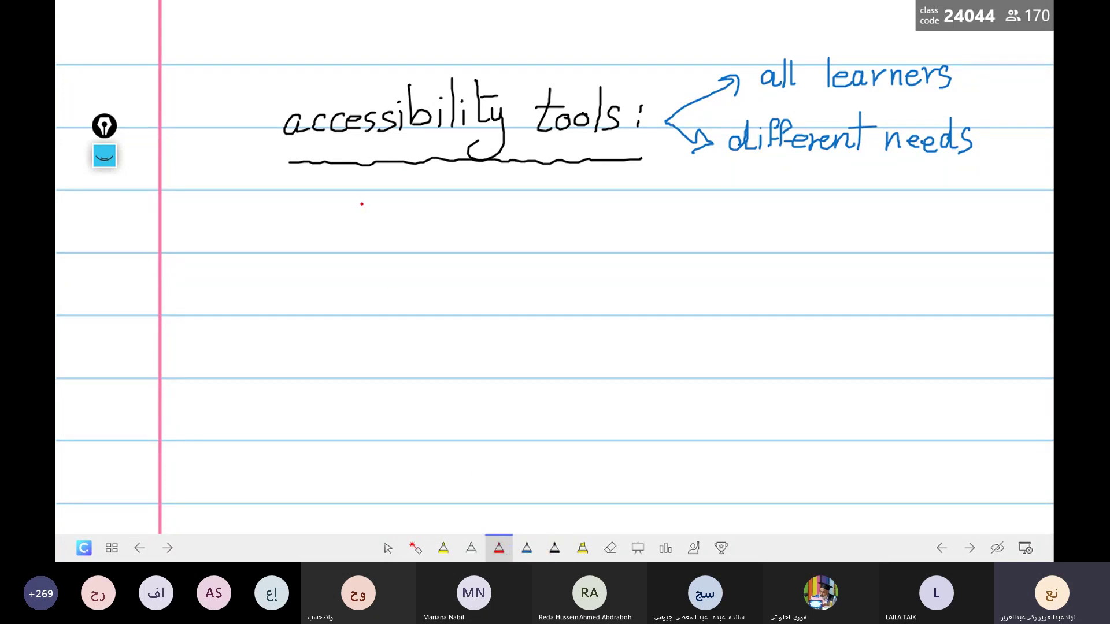
pyautogui.moveTo(369, 228); pyautogui.dragTo(365, 261)
pyautogui.click(382, 239)
pyautogui.moveTo(377, 245)
pyautogui.mouseDown()
pyautogui.moveTo(441, 240)
pyautogui.moveTo(452, 251)
pyautogui.moveTo(459, 237)
pyautogui.moveTo(477, 252)
pyautogui.moveTo(514, 239)
pyautogui.moveTo(525, 255)
pyautogui.moveTo(555, 251)
pyautogui.moveTo(570, 231)
pyautogui.mouseUp()
pyautogui.moveTo(572, 242)
pyautogui.mouseDown()
pyautogui.moveTo(586, 236)
pyautogui.moveTo(600, 253)
pyautogui.moveTo(635, 234)
pyautogui.mouseUp()
pyautogui.click(604, 251)
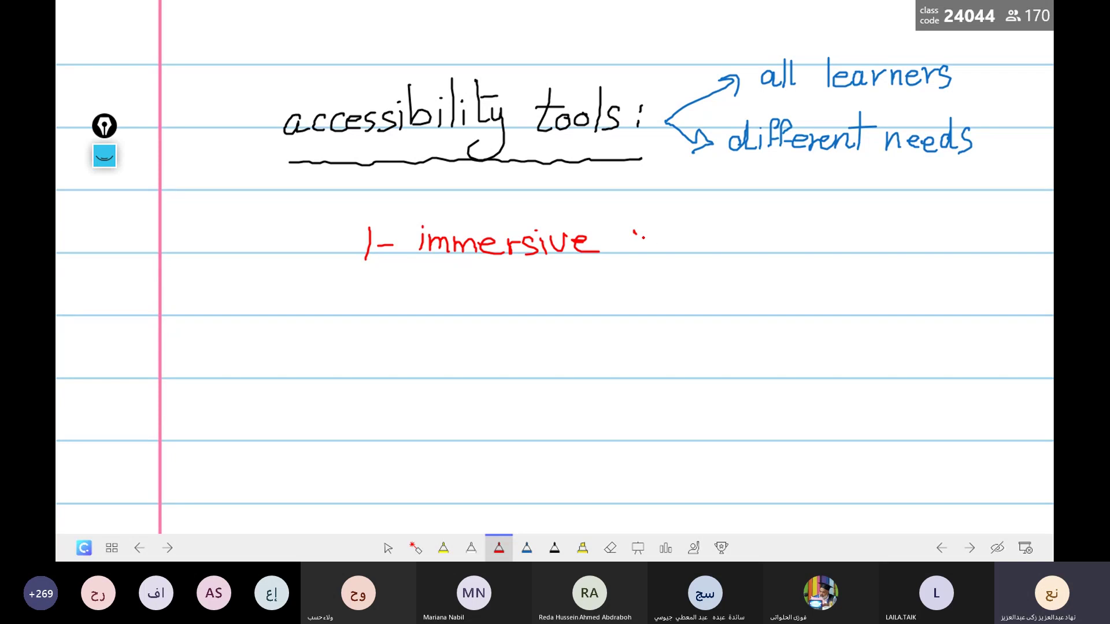
pyautogui.moveTo(635, 233)
pyautogui.mouseDown()
pyautogui.moveTo(636, 246)
pyautogui.moveTo(649, 237)
pyautogui.moveTo(680, 254)
pyautogui.moveTo(738, 251)
pyautogui.mouseUp()
pyautogui.moveTo(742, 237)
pyautogui.mouseDown()
pyautogui.moveTo(747, 255)
pyautogui.moveTo(762, 230)
pyautogui.mouseUp()
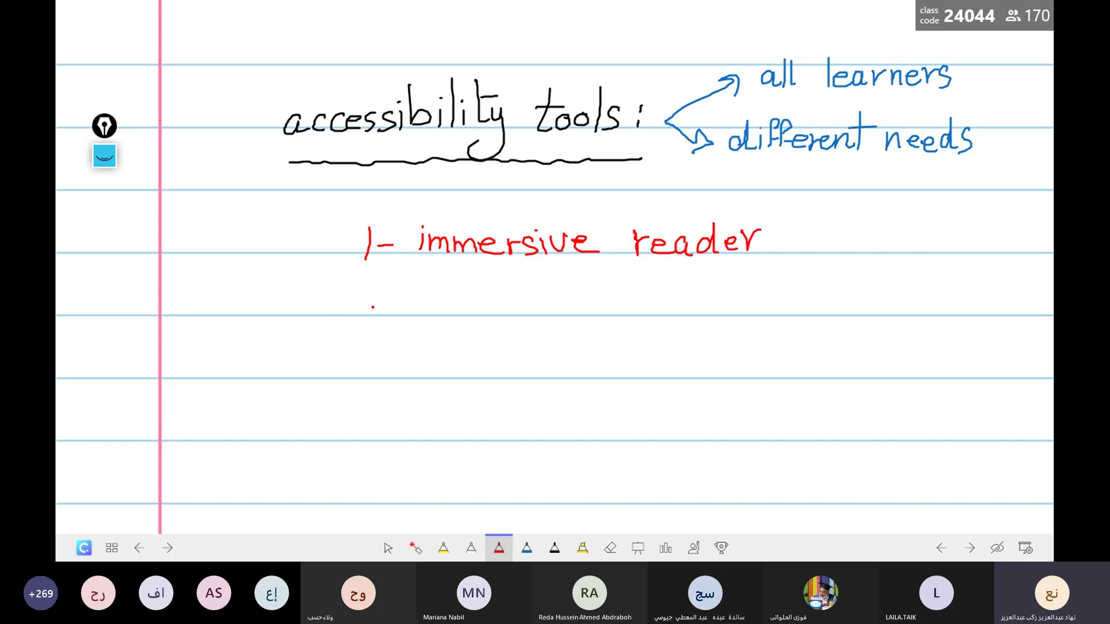
# Step: Add '2- Maths tool' and '3- Translate' below it in red
pyautogui.moveTo(372, 298)
pyautogui.mouseDown()
pyautogui.moveTo(411, 313)
pyautogui.moveTo(459, 285)
pyautogui.moveTo(496, 307)
pyautogui.mouseUp()
pyautogui.click(393, 310)
pyautogui.click(503, 302)
pyautogui.moveTo(498, 279)
pyautogui.mouseDown()
pyautogui.moveTo(501, 307)
pyautogui.moveTo(511, 289)
pyautogui.moveTo(506, 311)
pyautogui.moveTo(520, 315)
pyautogui.mouseUp()
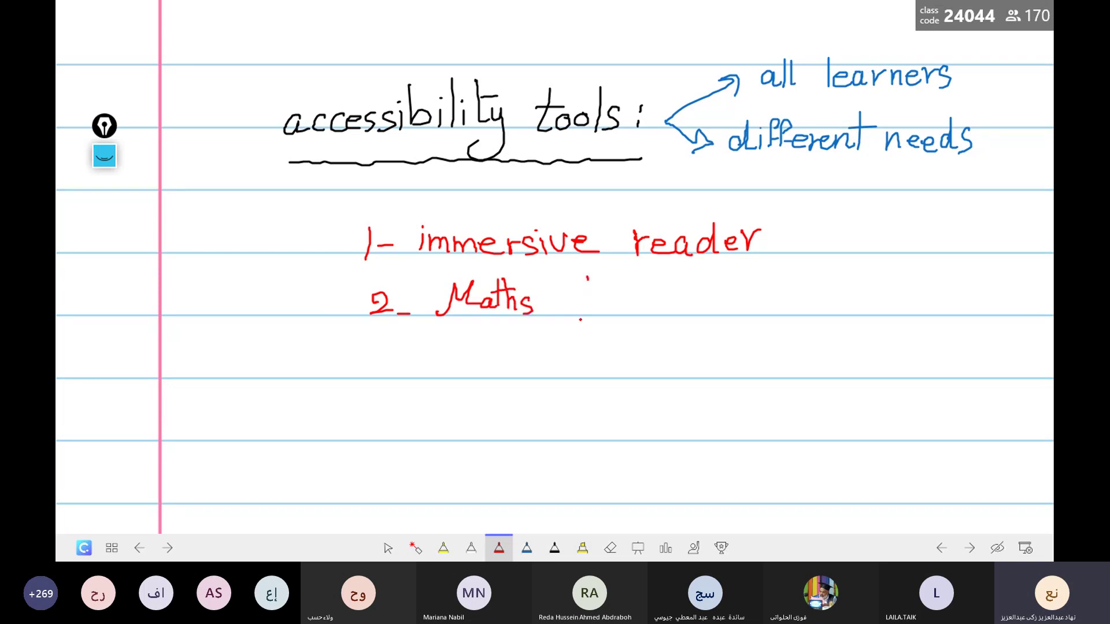
pyautogui.moveTo(588, 279)
pyautogui.mouseDown()
pyautogui.moveTo(598, 318)
pyautogui.moveTo(604, 292)
pyautogui.moveTo(611, 308)
pyautogui.moveTo(630, 304)
pyautogui.moveTo(636, 315)
pyautogui.mouseUp()
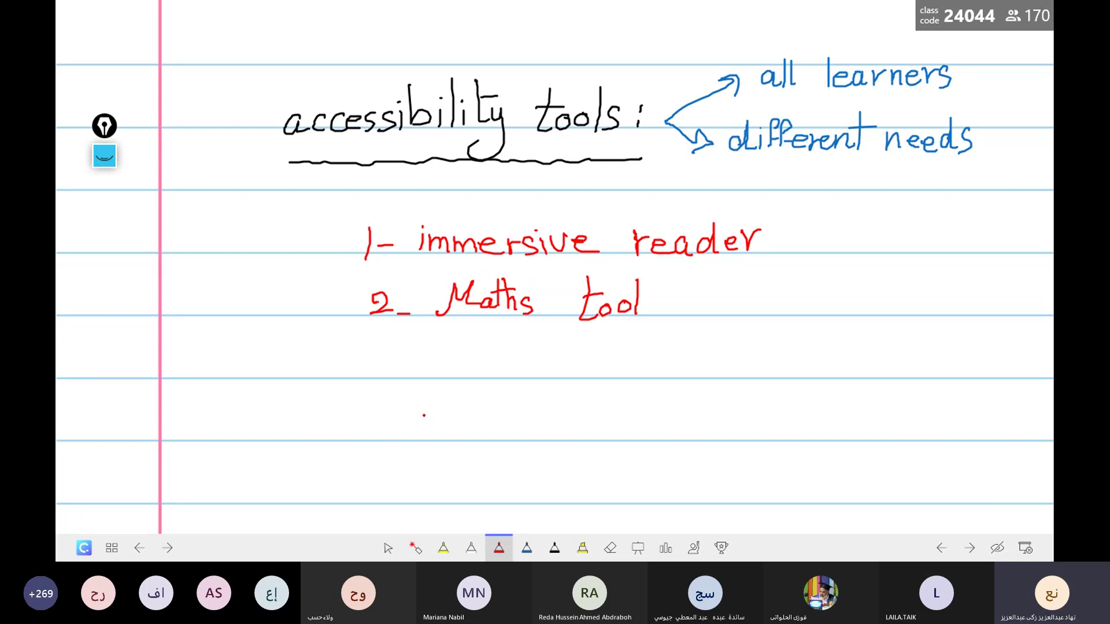
pyautogui.moveTo(368, 361)
pyautogui.mouseDown()
pyautogui.moveTo(387, 371)
pyautogui.moveTo(370, 382)
pyautogui.moveTo(408, 376)
pyautogui.mouseUp()
pyautogui.click(423, 372)
pyautogui.moveTo(469, 348)
pyautogui.mouseDown()
pyautogui.moveTo(469, 379)
pyautogui.moveTo(496, 348)
pyautogui.moveTo(489, 369)
pyautogui.moveTo(505, 378)
pyautogui.moveTo(519, 370)
pyautogui.moveTo(543, 390)
pyautogui.moveTo(582, 380)
pyautogui.mouseUp()
pyautogui.moveTo(576, 361); pyautogui.dragTo(590, 358)
pyautogui.moveTo(592, 373); pyautogui.dragTo(604, 376)
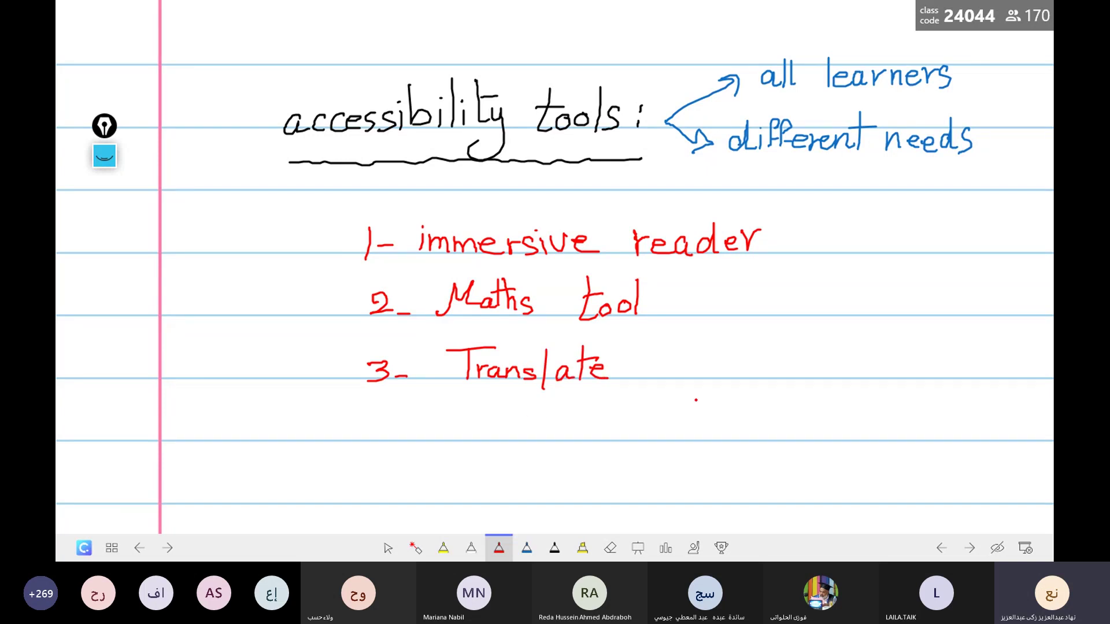
pyautogui.click(554, 548)
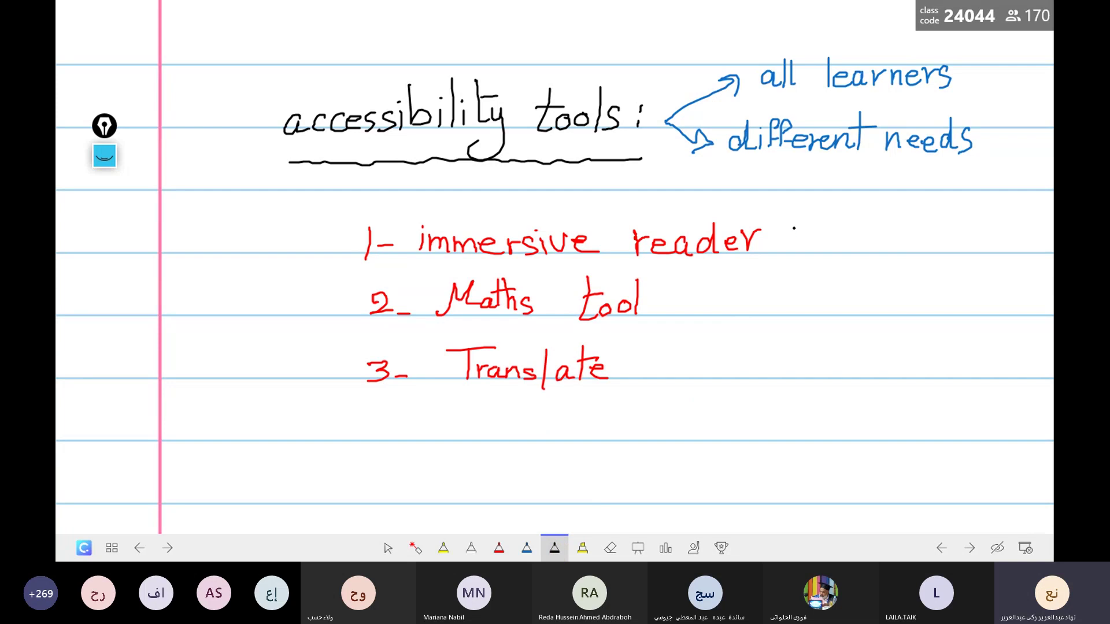
# Step: With the black pen, bracket the three red items and draw an arrow to a handwritten 'ONenote'
pyautogui.moveTo(768, 252)
pyautogui.mouseDown()
pyautogui.moveTo(792, 250)
pyautogui.moveTo(802, 328)
pyautogui.moveTo(790, 381)
pyautogui.moveTo(734, 383)
pyautogui.mouseUp()
pyautogui.moveTo(832, 309); pyautogui.dragTo(846, 310)
pyautogui.moveTo(833, 301)
pyautogui.mouseDown()
pyautogui.moveTo(847, 310)
pyautogui.moveTo(834, 321)
pyautogui.mouseUp()
pyautogui.moveTo(877, 287)
pyautogui.mouseDown()
pyautogui.moveTo(909, 289)
pyautogui.moveTo(911, 273)
pyautogui.moveTo(920, 316)
pyautogui.moveTo(929, 302)
pyautogui.moveTo(942, 315)
pyautogui.moveTo(952, 301)
pyautogui.moveTo(971, 314)
pyautogui.moveTo(992, 288)
pyautogui.moveTo(1003, 319)
pyautogui.mouseUp()
pyautogui.click(930, 311)
pyautogui.click(976, 307)
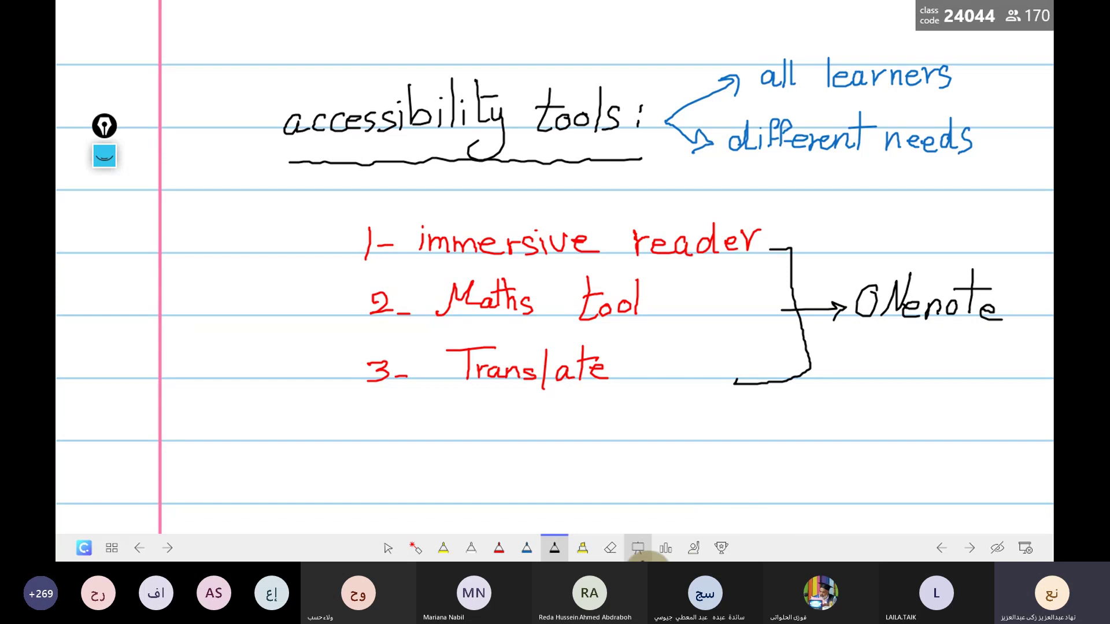
# Step: In blue ink, write 'Teams' below the list with an arrow to 'breakout rooms'
pyautogui.click(527, 555)
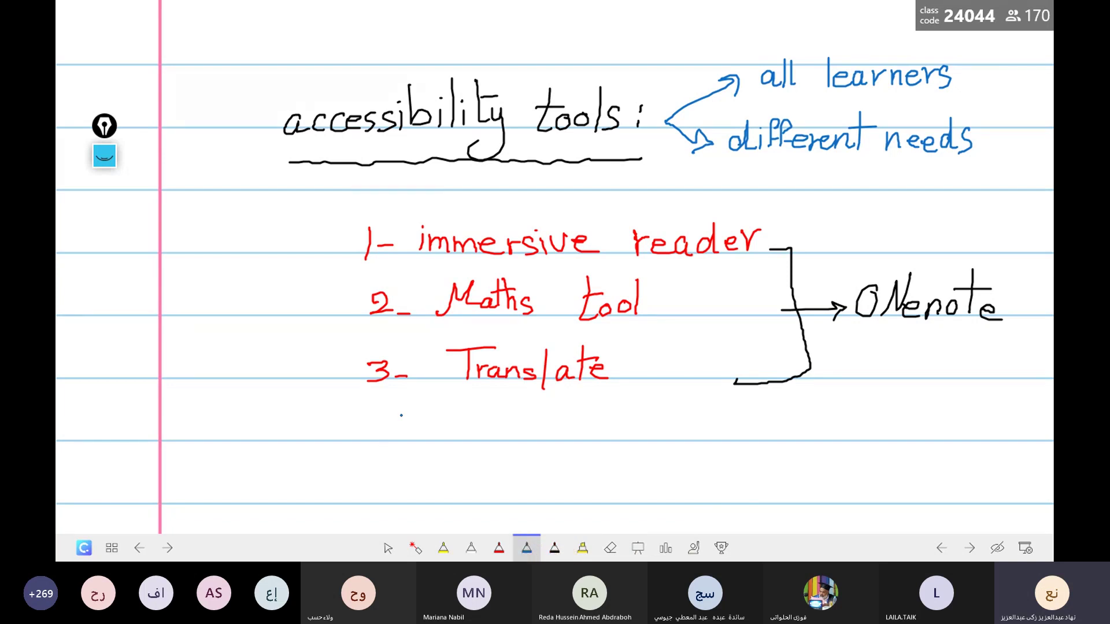
pyautogui.moveTo(400, 424); pyautogui.dragTo(398, 462)
pyautogui.moveTo(438, 420)
pyautogui.mouseDown()
pyautogui.moveTo(371, 424)
pyautogui.moveTo(430, 460)
pyautogui.moveTo(442, 446)
pyautogui.moveTo(450, 461)
pyautogui.moveTo(465, 452)
pyautogui.moveTo(484, 465)
pyautogui.mouseUp()
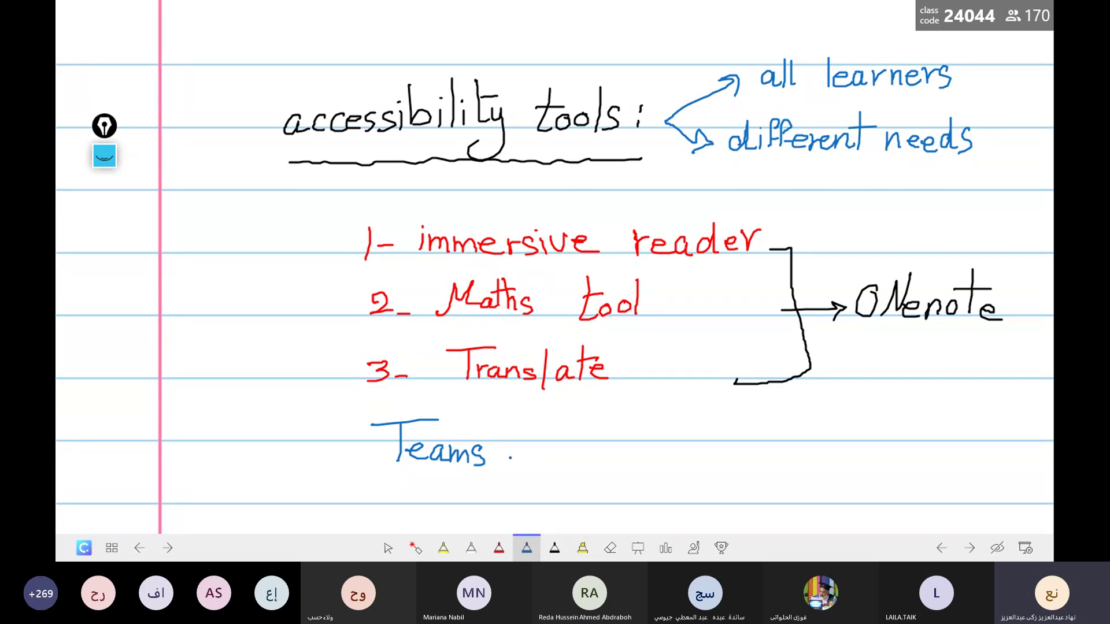
pyautogui.moveTo(501, 455)
pyautogui.mouseDown()
pyautogui.moveTo(569, 421)
pyautogui.moveTo(549, 448)
pyautogui.mouseUp()
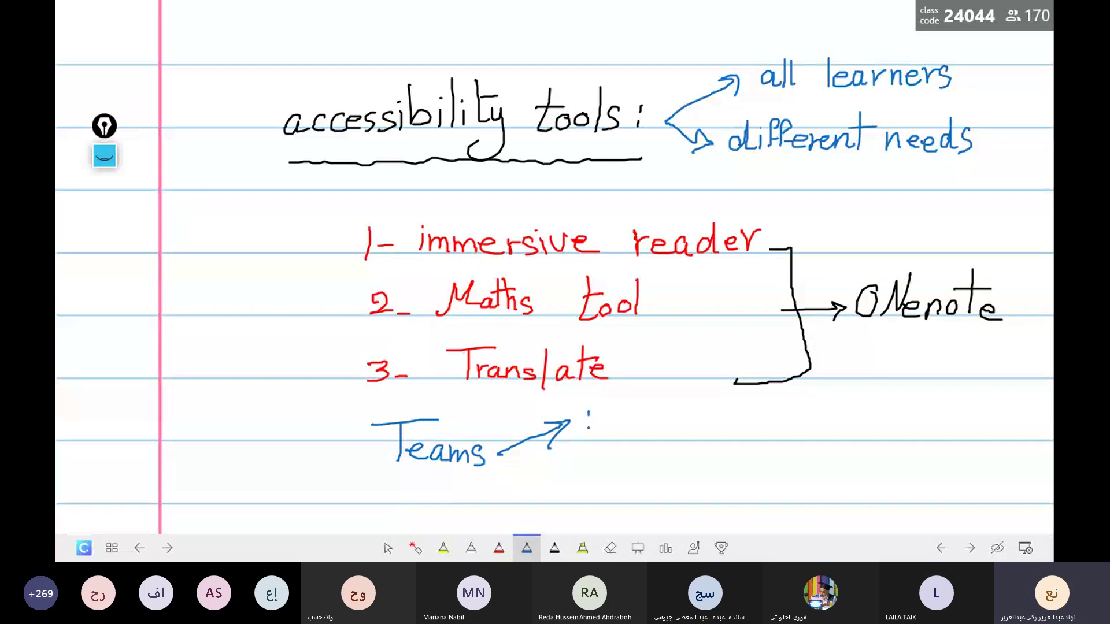
pyautogui.moveTo(589, 412)
pyautogui.mouseDown()
pyautogui.moveTo(587, 440)
pyautogui.moveTo(619, 432)
pyautogui.moveTo(646, 446)
pyautogui.mouseUp()
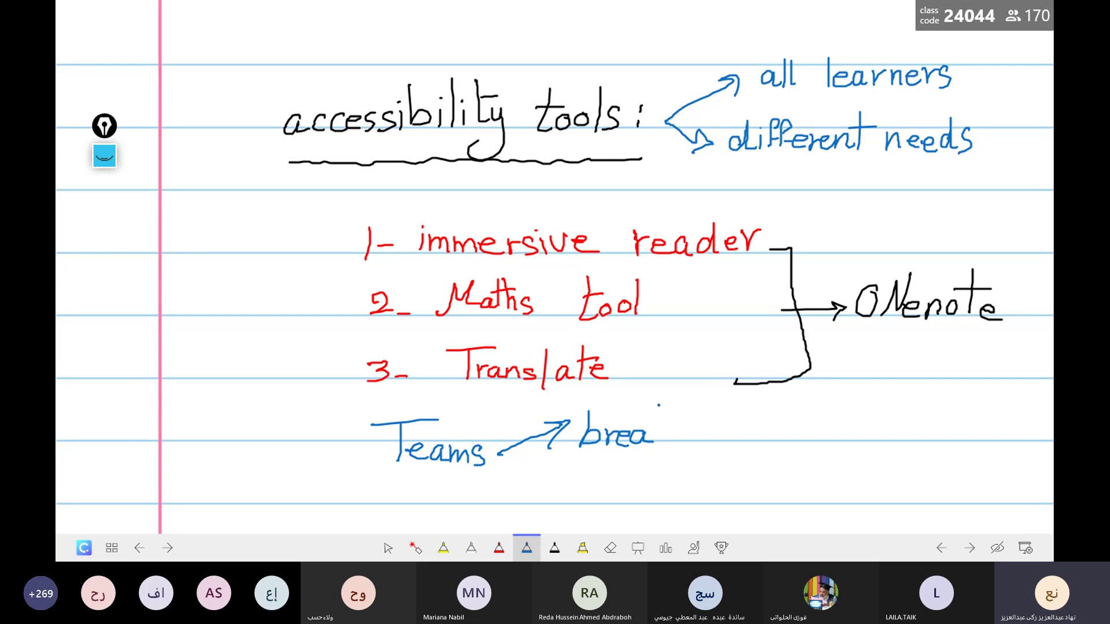
pyautogui.moveTo(654, 409)
pyautogui.mouseDown()
pyautogui.moveTo(652, 442)
pyautogui.moveTo(660, 431)
pyautogui.moveTo(729, 440)
pyautogui.mouseUp()
pyautogui.moveTo(712, 427)
pyautogui.mouseDown()
pyautogui.moveTo(757, 442)
pyautogui.moveTo(766, 430)
pyautogui.mouseUp()
pyautogui.moveTo(771, 430); pyautogui.dragTo(818, 440)
pyautogui.moveTo(829, 425); pyautogui.dragTo(817, 442)
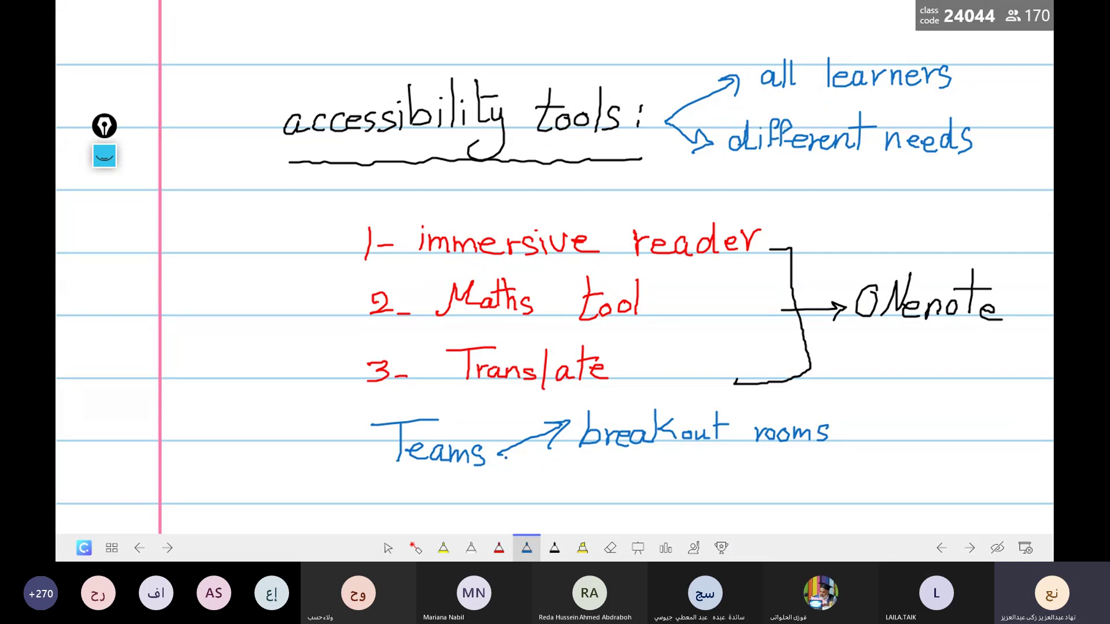
# Step: Draw a second arrow from 'Teams' and write 'praise' below 'breakout rooms'
pyautogui.moveTo(506, 457)
pyautogui.mouseDown()
pyautogui.moveTo(572, 467)
pyautogui.moveTo(565, 477)
pyautogui.moveTo(589, 496)
pyautogui.moveTo(593, 479)
pyautogui.moveTo(617, 467)
pyautogui.moveTo(640, 480)
pyautogui.mouseUp()
pyautogui.click(647, 479)
pyautogui.moveTo(649, 462)
pyautogui.mouseDown()
pyautogui.moveTo(650, 476)
pyautogui.moveTo(680, 478)
pyautogui.mouseUp()
pyautogui.click(685, 476)
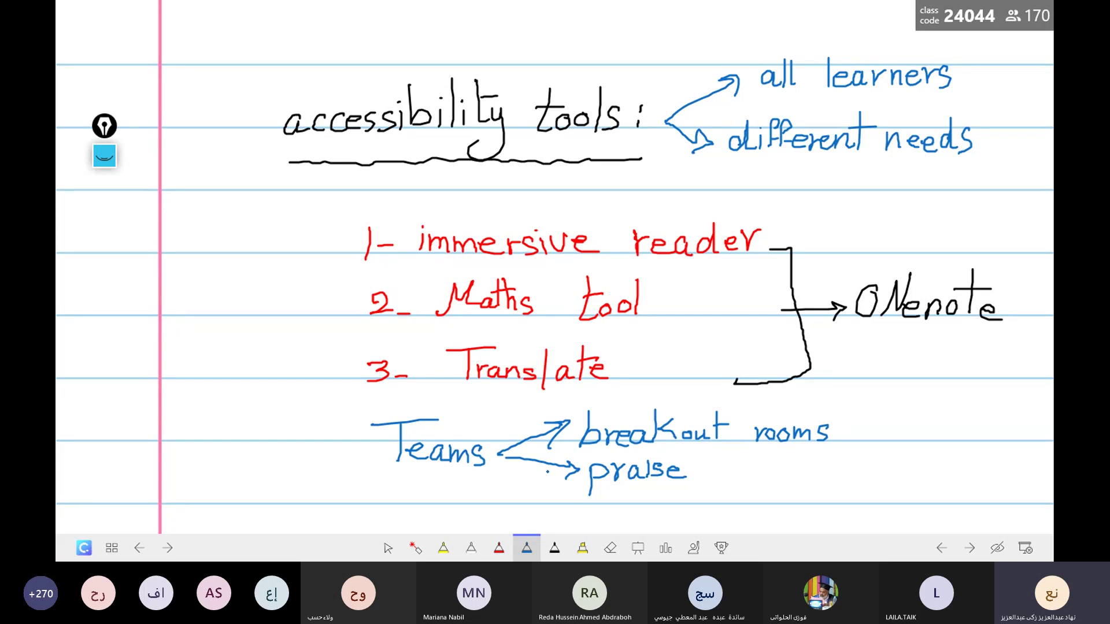
pyautogui.click(553, 550)
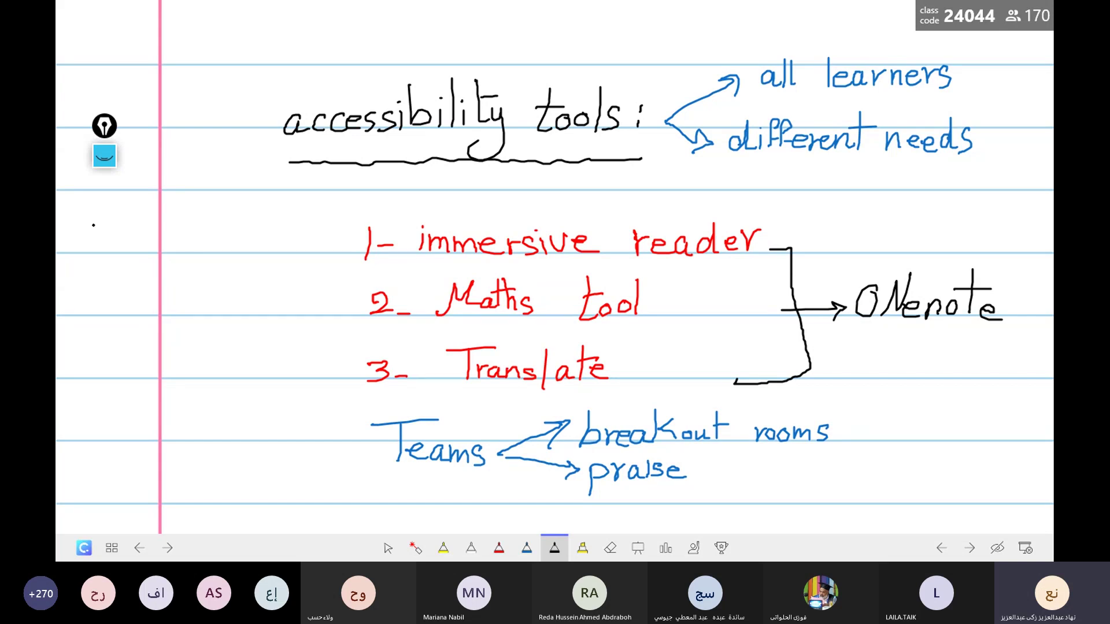
# Step: Handwrite 'Flipgrid' in the left margin and circle it
pyautogui.moveTo(105, 220)
pyautogui.mouseDown()
pyautogui.moveTo(84, 263)
pyautogui.moveTo(106, 247)
pyautogui.moveTo(115, 263)
pyautogui.mouseUp()
pyautogui.moveTo(120, 247); pyautogui.dragTo(127, 273)
pyautogui.moveTo(129, 249)
pyautogui.mouseDown()
pyautogui.moveTo(131, 262)
pyautogui.moveTo(151, 263)
pyautogui.moveTo(147, 279)
pyautogui.moveTo(179, 247)
pyautogui.mouseUp()
pyautogui.click(149, 252)
pyautogui.click(157, 252)
pyautogui.click(185, 247)
pyautogui.moveTo(185, 251)
pyautogui.mouseDown()
pyautogui.moveTo(185, 264)
pyautogui.moveTo(200, 263)
pyautogui.mouseUp()
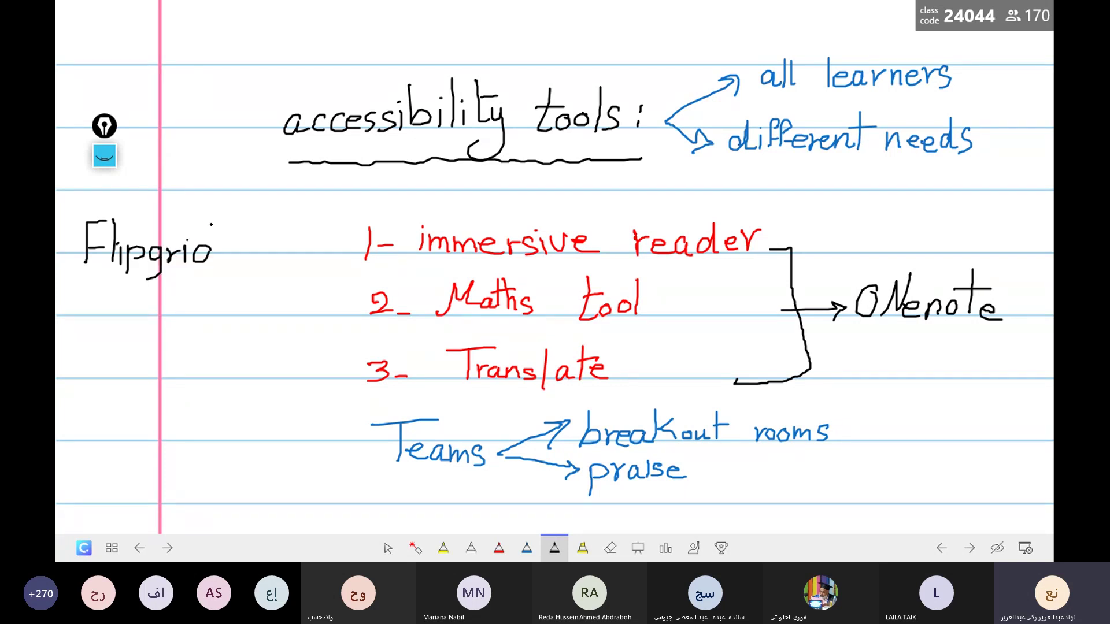
pyautogui.moveTo(212, 222)
pyautogui.mouseDown()
pyautogui.moveTo(219, 264)
pyautogui.moveTo(190, 193)
pyautogui.moveTo(82, 199)
pyautogui.moveTo(96, 294)
pyautogui.moveTo(174, 303)
pyautogui.moveTo(215, 292)
pyautogui.moveTo(245, 241)
pyautogui.mouseUp()
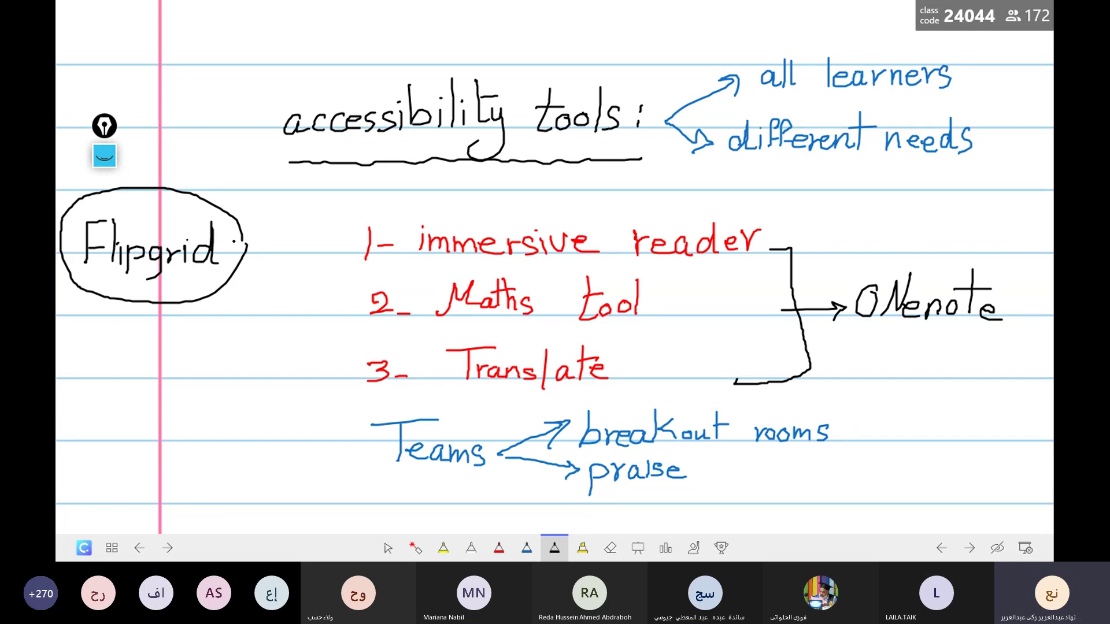
# Step: Draw arrows from the Flipgrid circle to handwritten 'all learners' and 'oral fluency'
pyautogui.moveTo(227, 238)
pyautogui.mouseDown()
pyautogui.moveTo(268, 203)
pyautogui.moveTo(279, 213)
pyautogui.mouseUp()
pyautogui.moveTo(269, 211); pyautogui.dragTo(268, 222)
pyautogui.moveTo(313, 194)
pyautogui.mouseDown()
pyautogui.moveTo(315, 207)
pyautogui.moveTo(395, 206)
pyautogui.moveTo(409, 189)
pyautogui.moveTo(432, 201)
pyautogui.moveTo(465, 184)
pyautogui.moveTo(466, 199)
pyautogui.mouseUp()
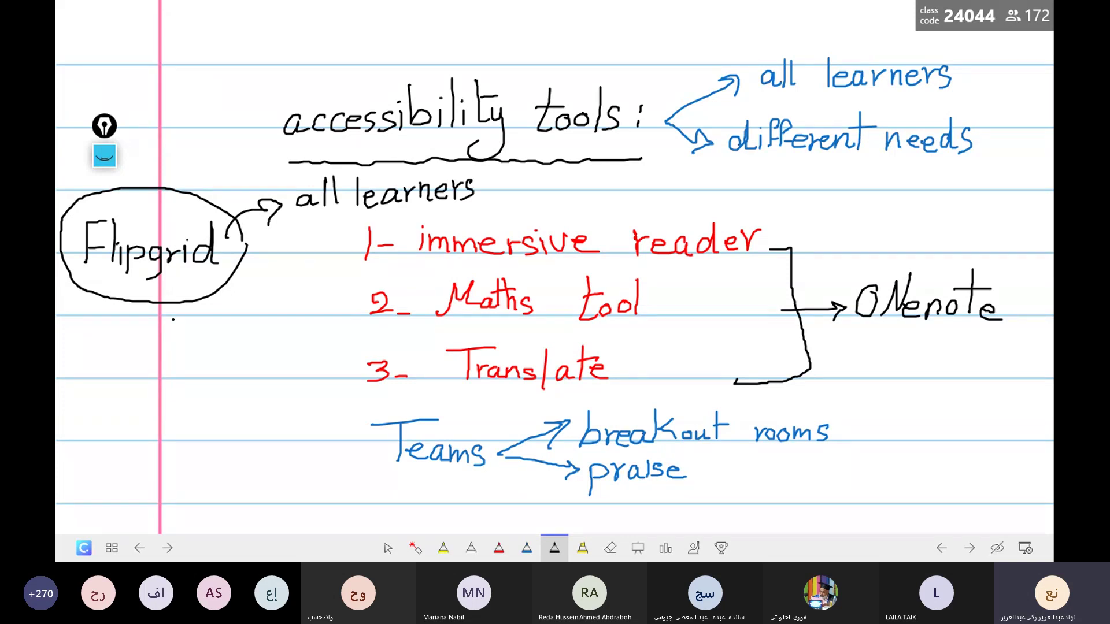
pyautogui.moveTo(196, 282)
pyautogui.mouseDown()
pyautogui.moveTo(219, 318)
pyautogui.moveTo(256, 305)
pyautogui.moveTo(285, 314)
pyautogui.moveTo(235, 337)
pyautogui.moveTo(233, 361)
pyautogui.mouseUp()
pyautogui.moveTo(234, 348)
pyautogui.mouseDown()
pyautogui.moveTo(258, 355)
pyautogui.moveTo(315, 341)
pyautogui.moveTo(302, 366)
pyautogui.mouseUp()
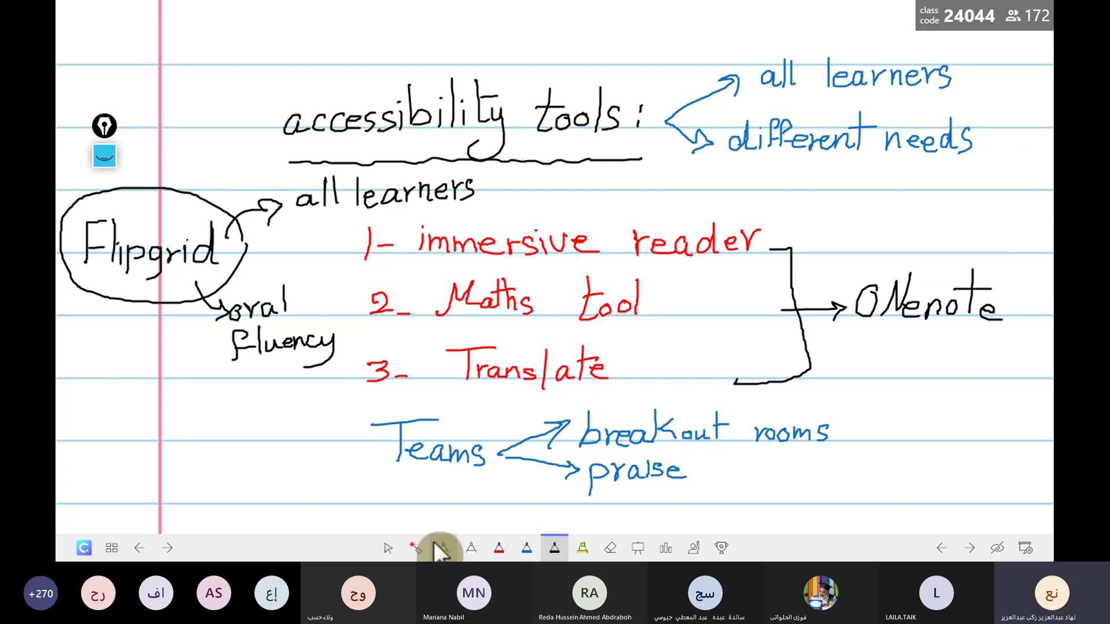
# Step: Stop inking and move back to the 21st-Century Skills slide
pyautogui.click(388, 547)
pyautogui.click(470, 448)
pyautogui.click(470, 448)
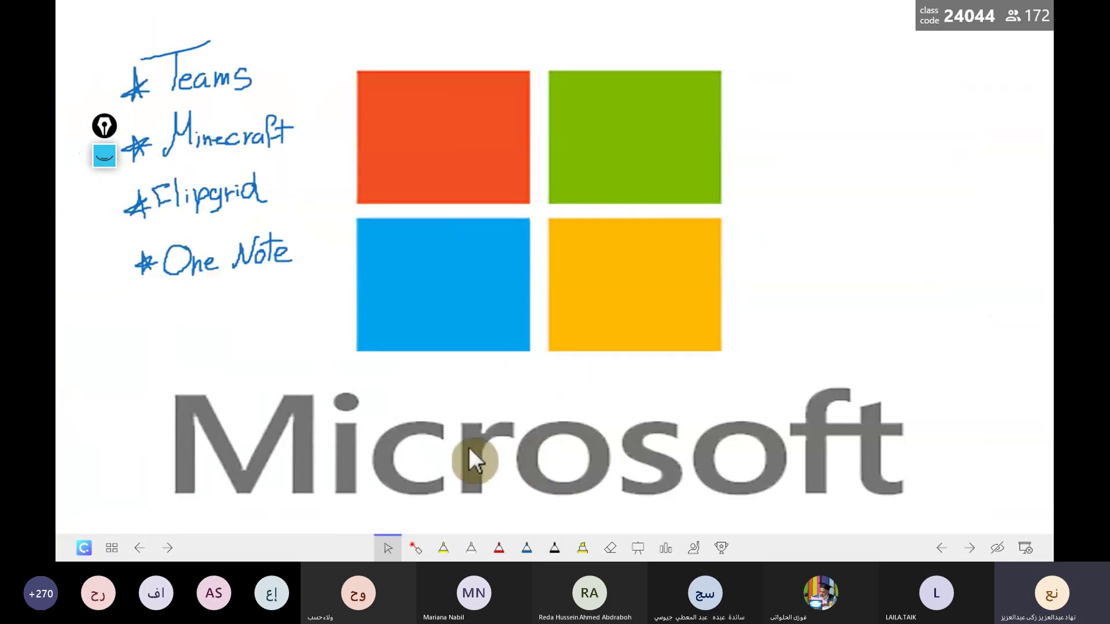
pyautogui.click(469, 447)
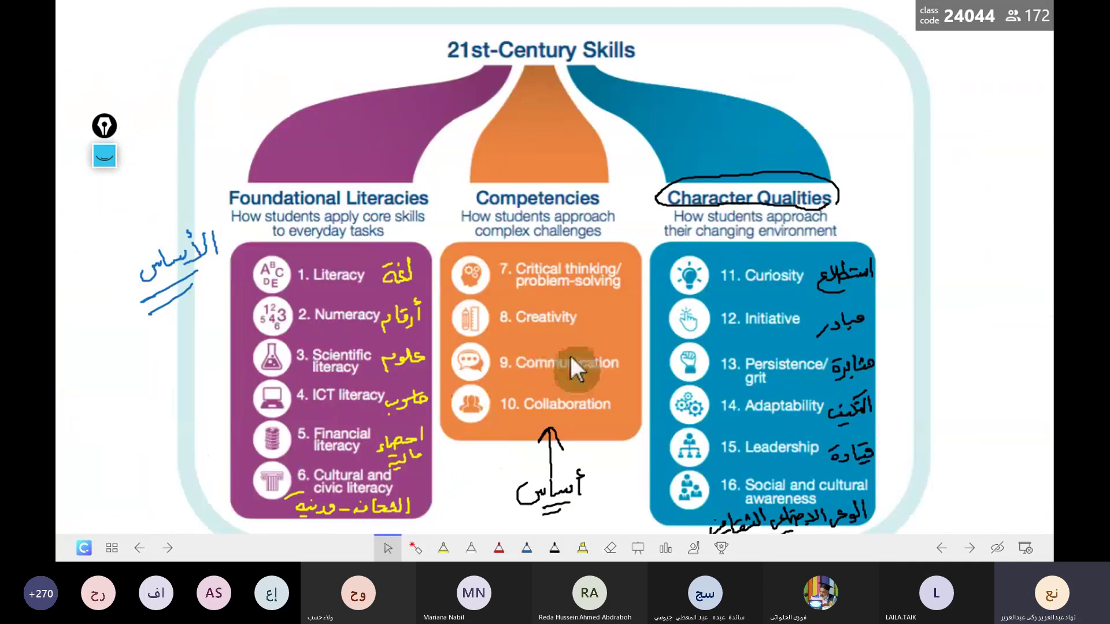